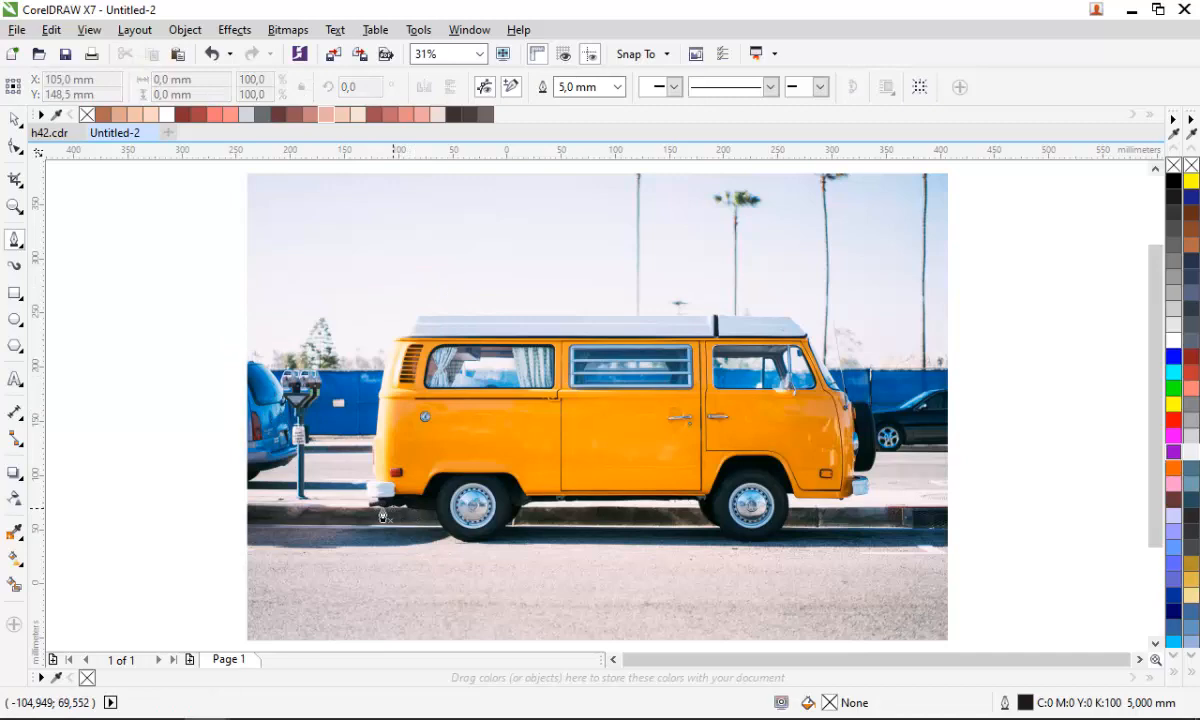
- Zoom in on the van and start tracing its outline with the Pen tool from the rear bumper up to the roof
scroll(392, 518, "up", 2)
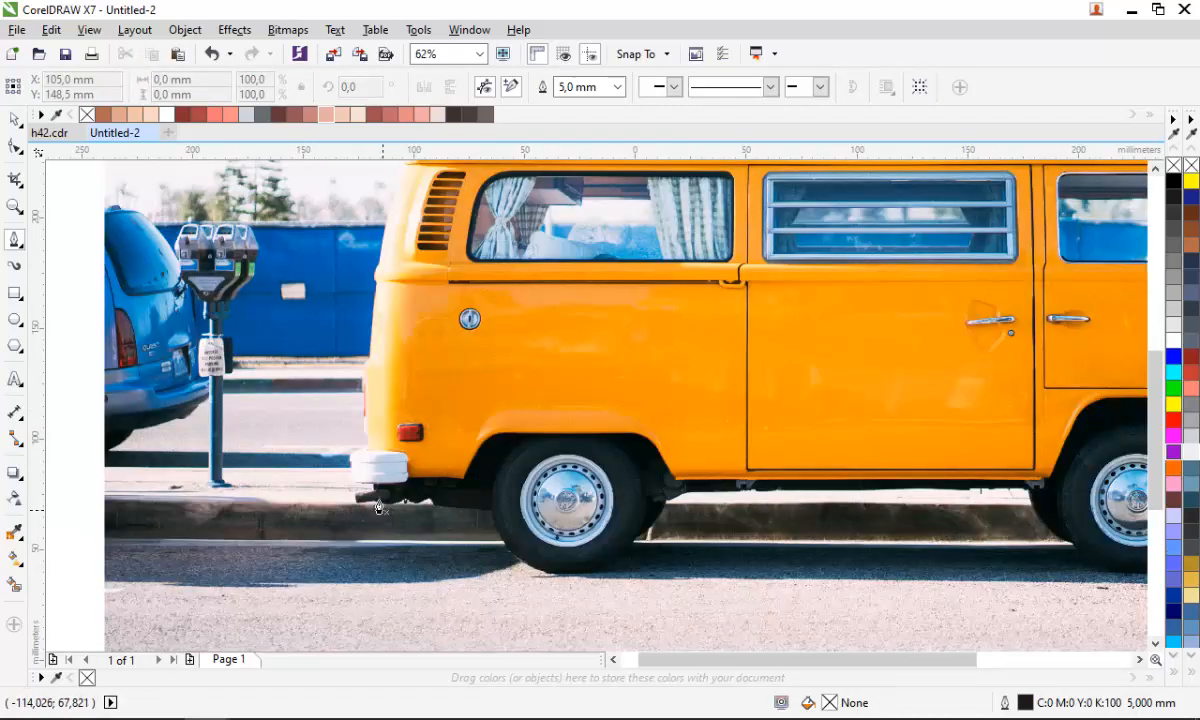
scroll(366, 428, "up", 1)
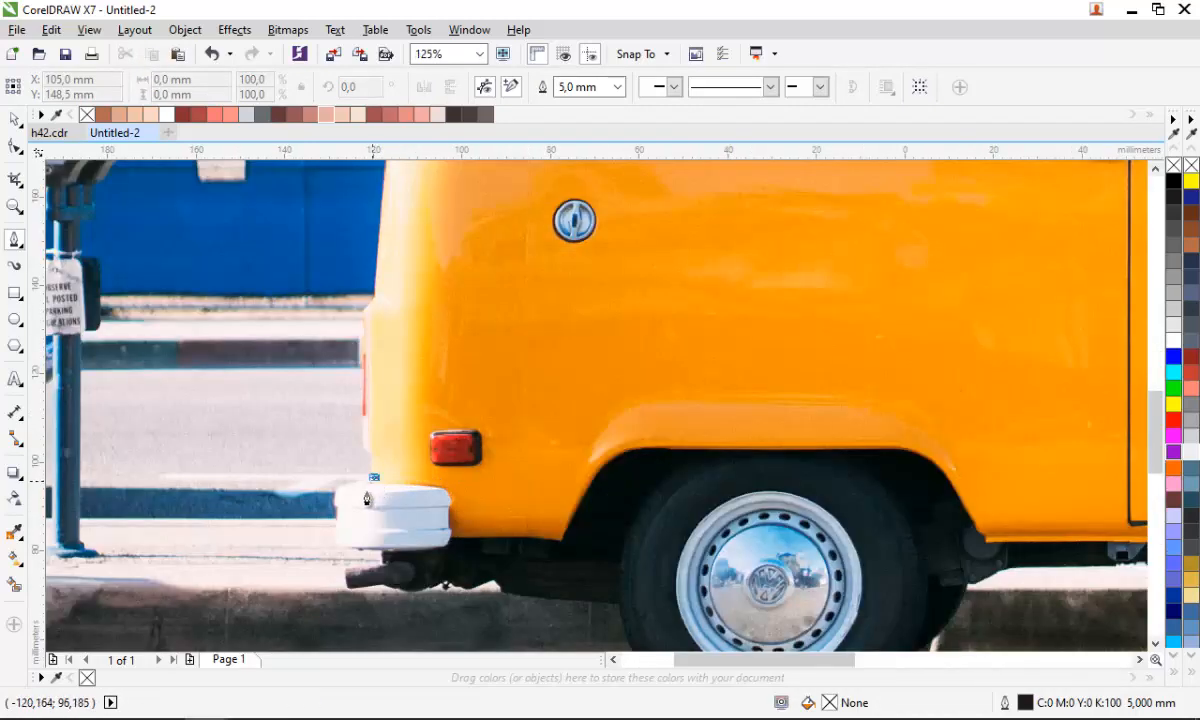
scroll(366, 496, "down", 2)
scroll(369, 408, "up", 2)
left_click_drag(372, 411, 391, 292)
left_click(429, 206)
scroll(325, 393, "down", 1)
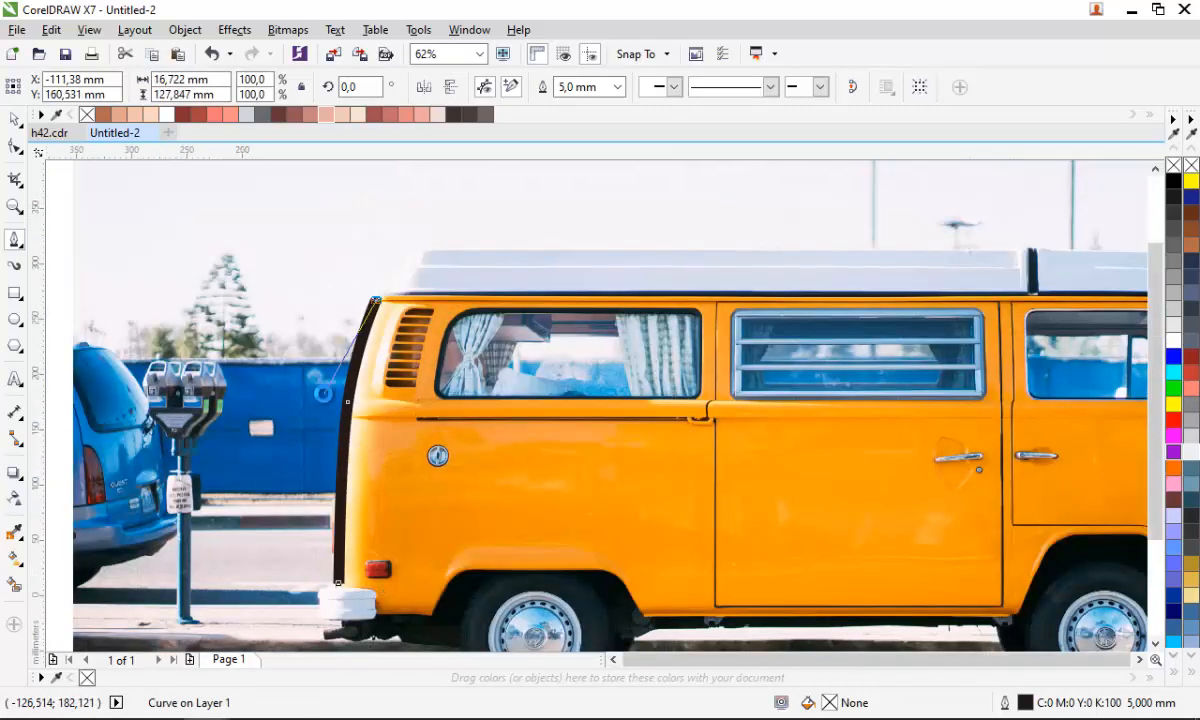
scroll(322, 393, "down", 1)
scroll(384, 304, "up", 2)
scroll(330, 333, "down", 1)
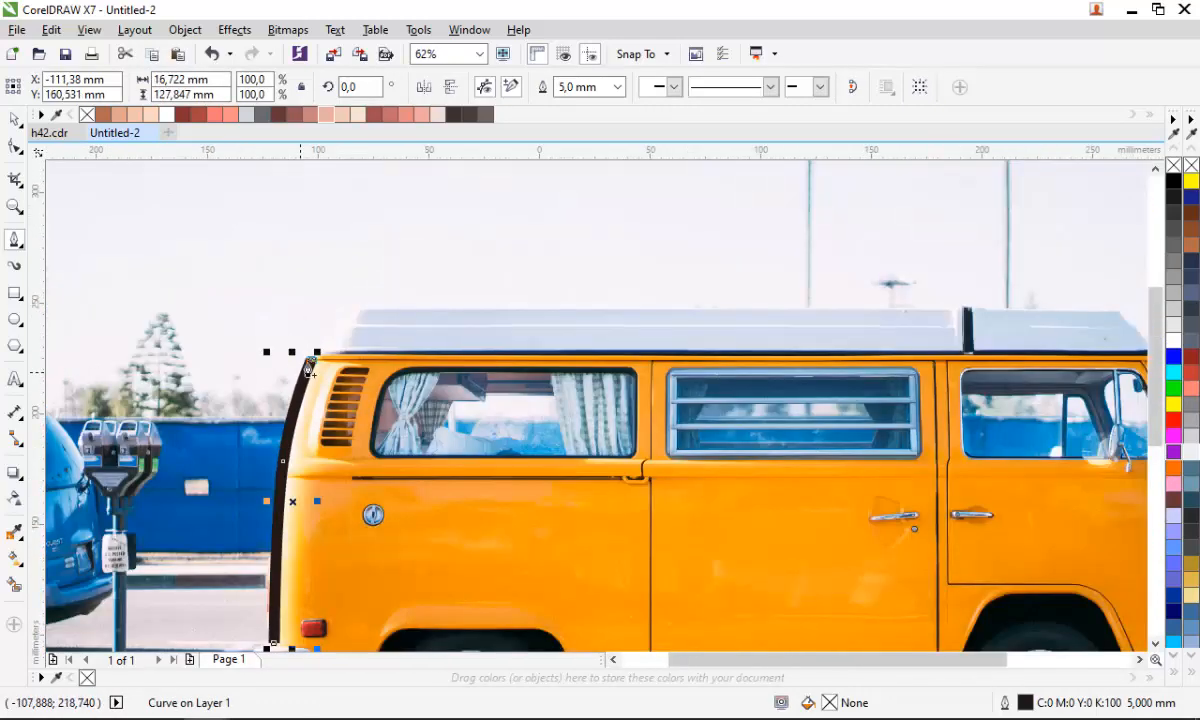
scroll(305, 335, "down", 1)
scroll(302, 362, "up", 3)
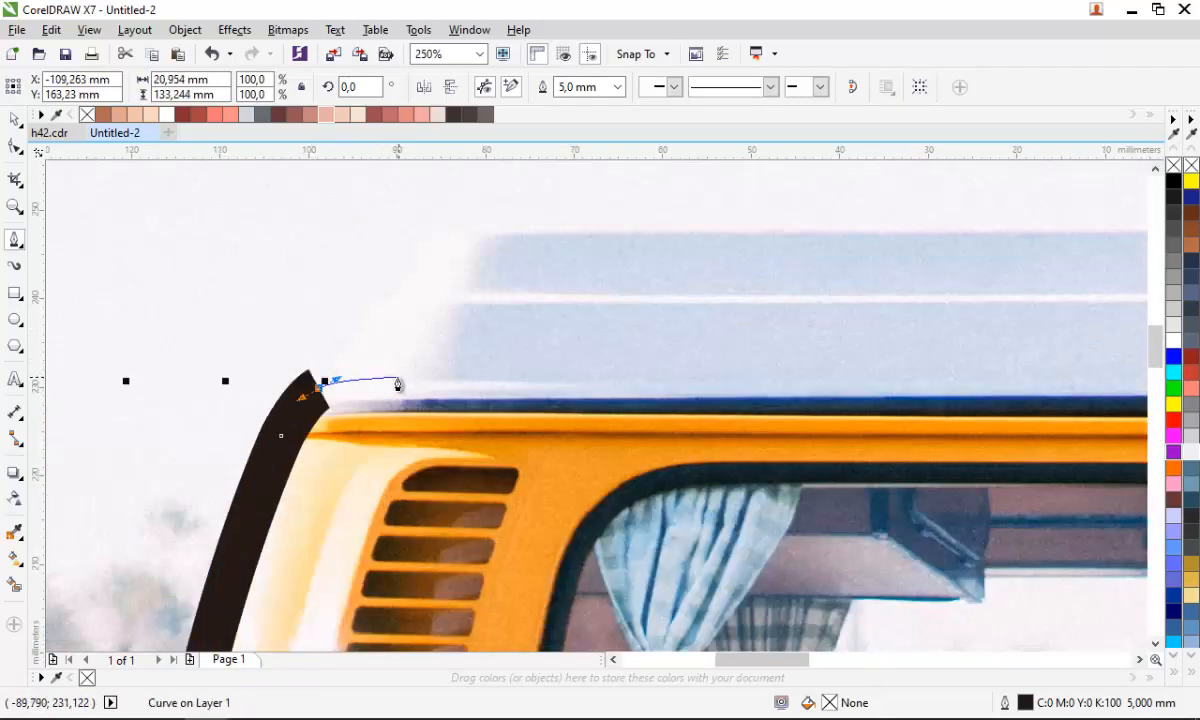
- Continue the outline around the rear roof corner and along the roof line to its front end
left_click_drag(358, 372, 420, 376)
scroll(420, 370, "down", 1)
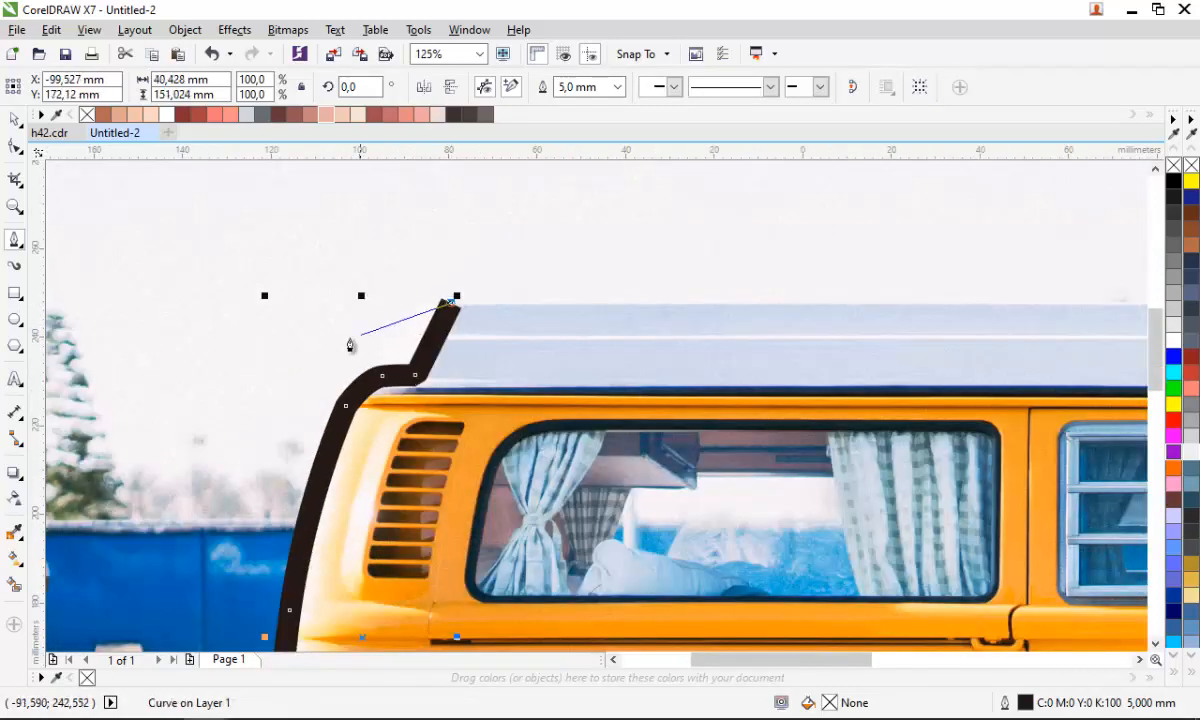
scroll(349, 345, "down", 2)
scroll(710, 343, "up", 2)
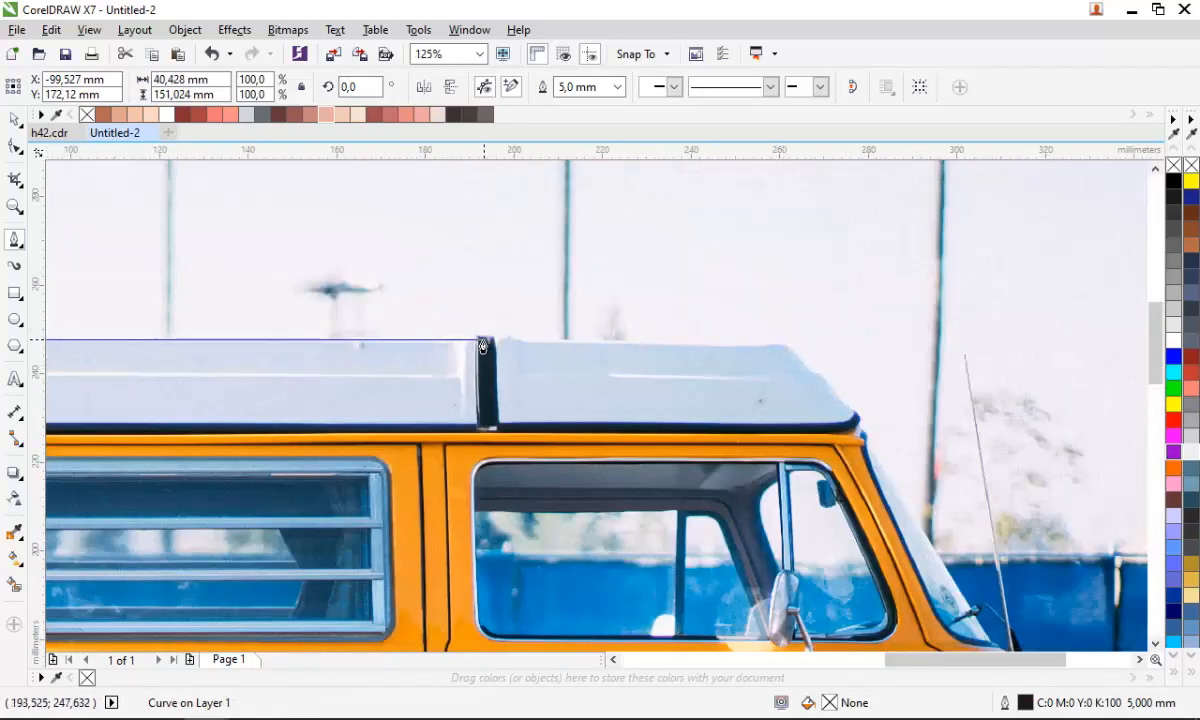
left_click(785, 345)
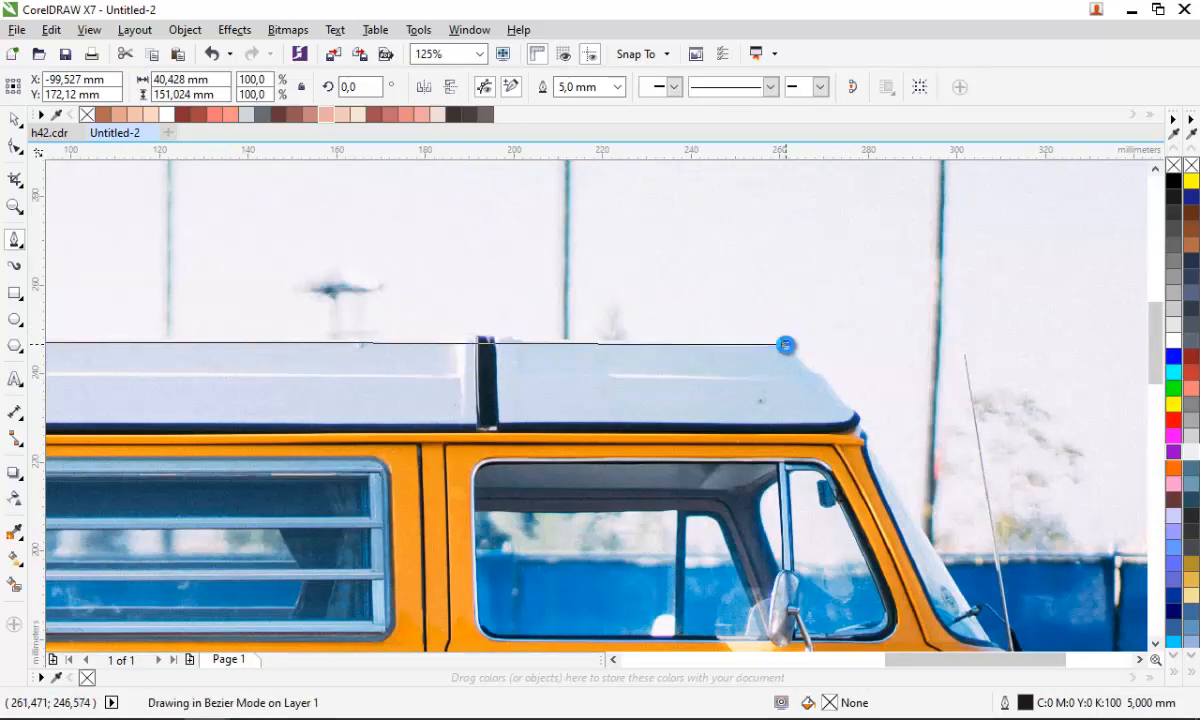
scroll(715, 313, "down", 1)
scroll(858, 530, "up", 1)
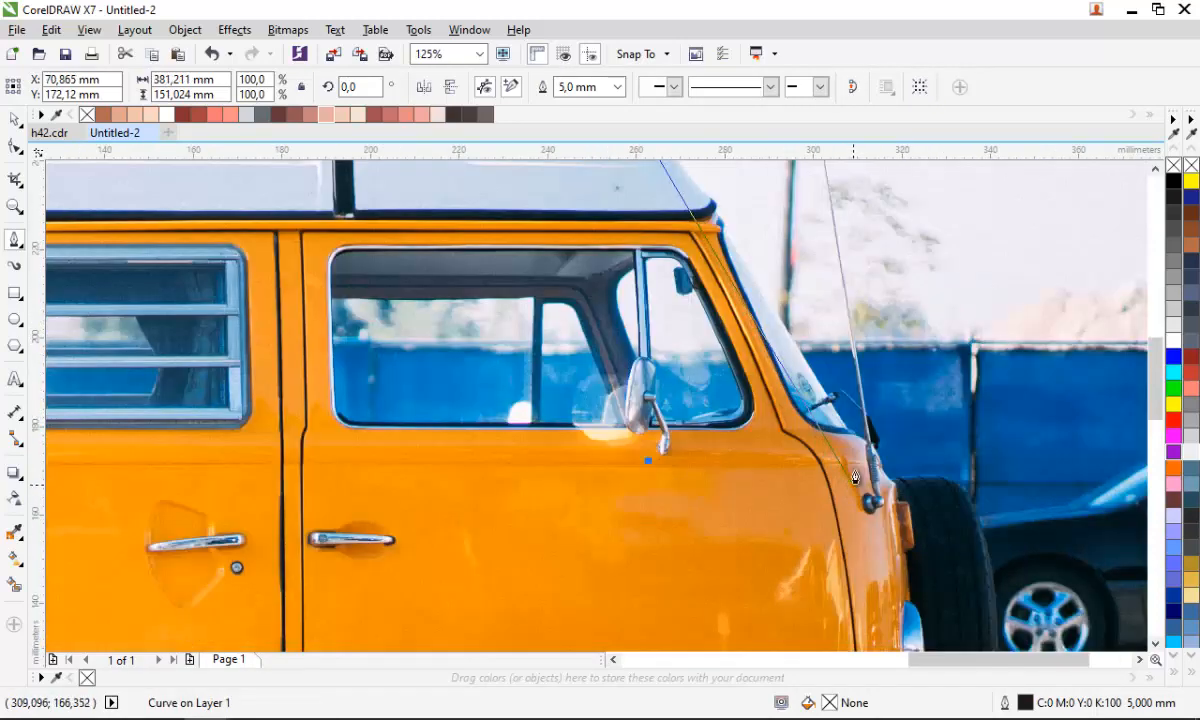
- Continue the outline down the windshield pillar and the van's front to the spare tyre
left_click(752, 270)
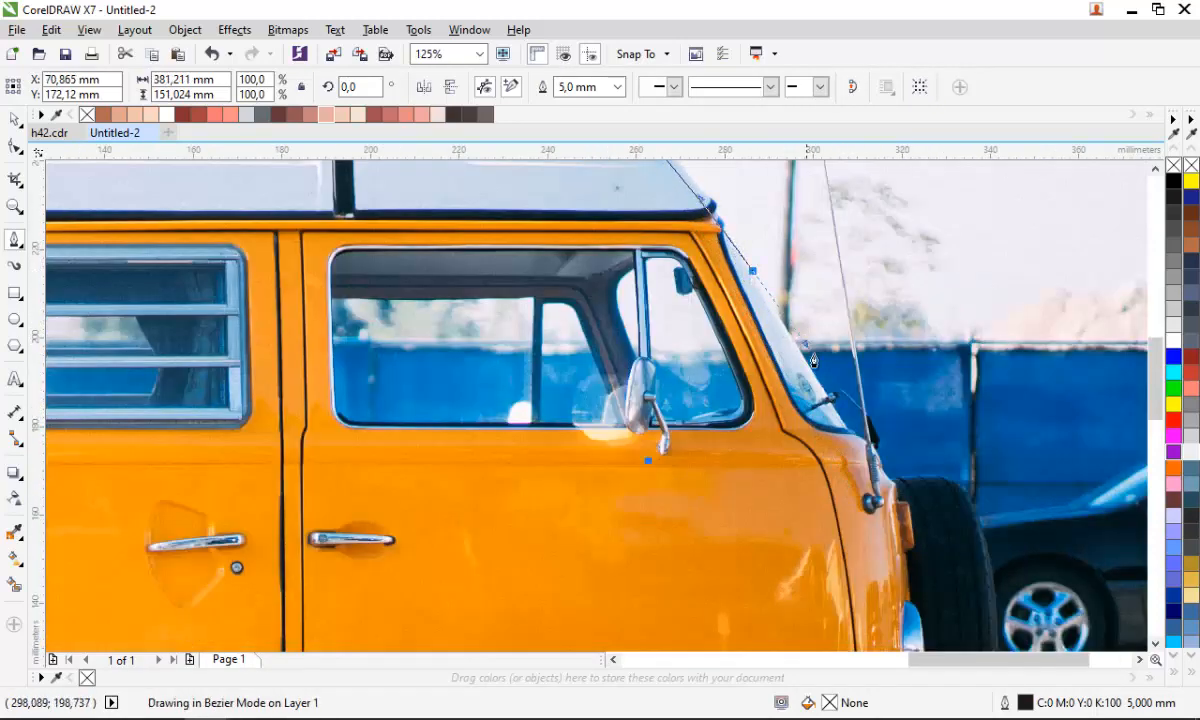
left_click(849, 443)
scroll(849, 443, "down", 1)
scroll(749, 271, "up", 2)
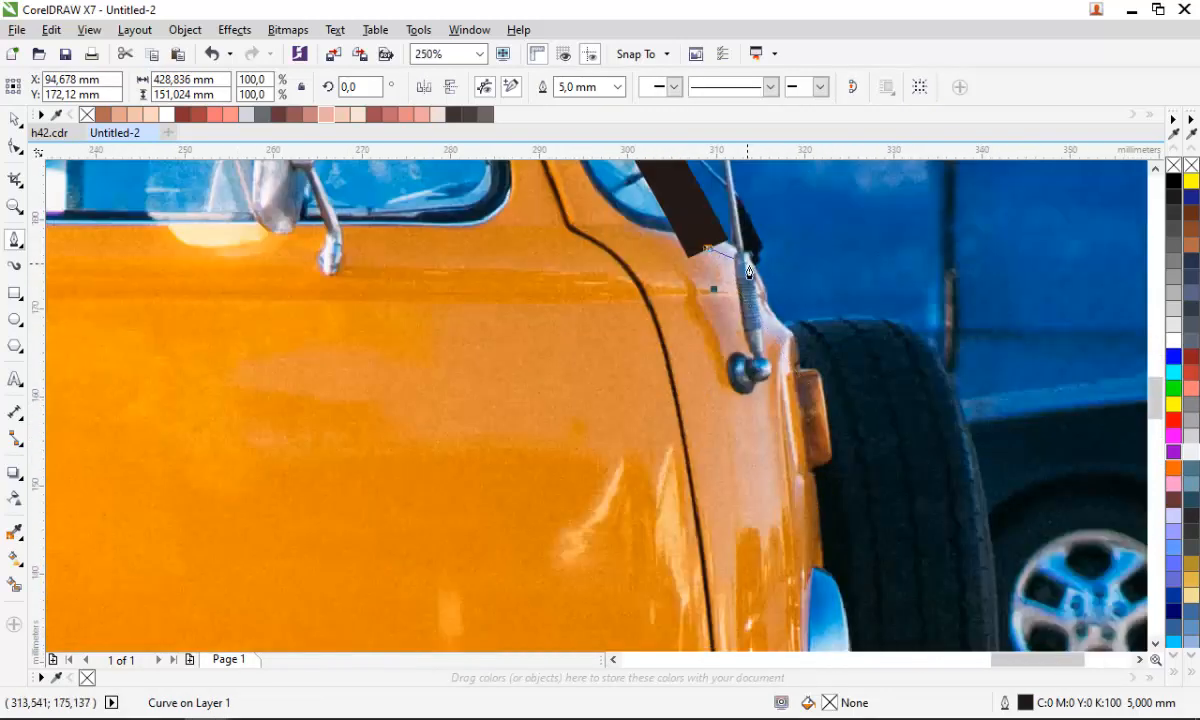
left_click_drag(764, 277, 778, 295)
left_click(793, 336)
scroll(697, 269, "down", 1)
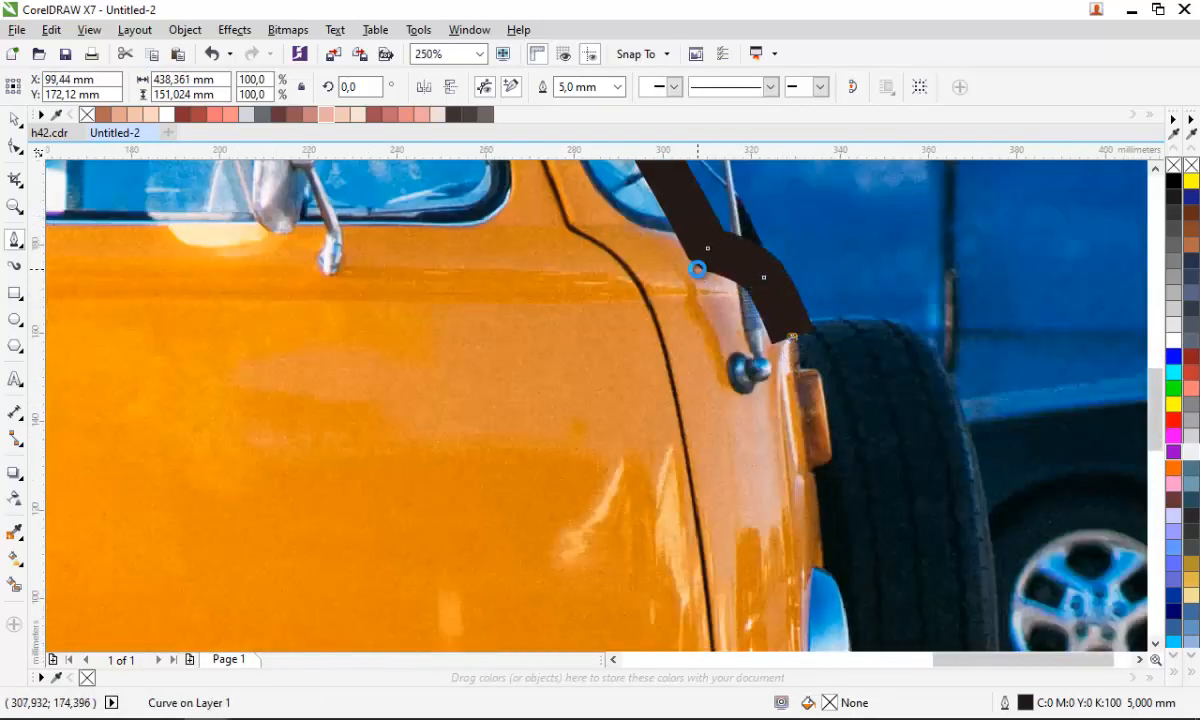
scroll(780, 248, "up", 1)
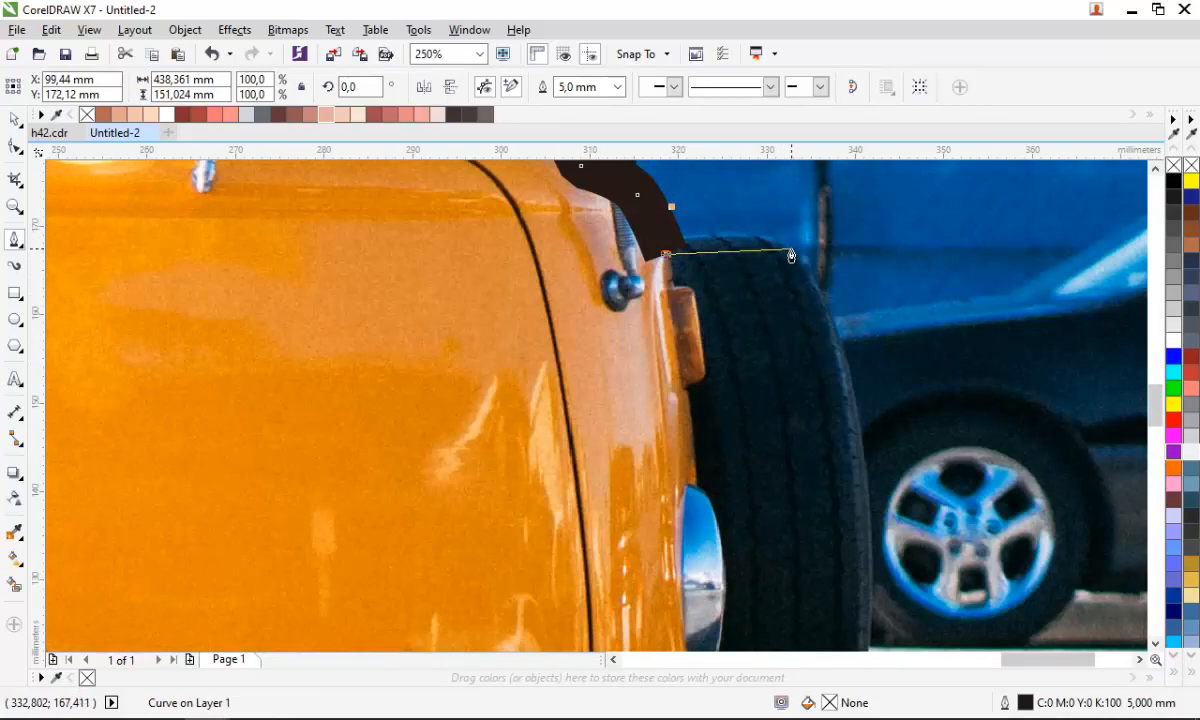
left_click(790, 256)
scroll(790, 256, "down", 1)
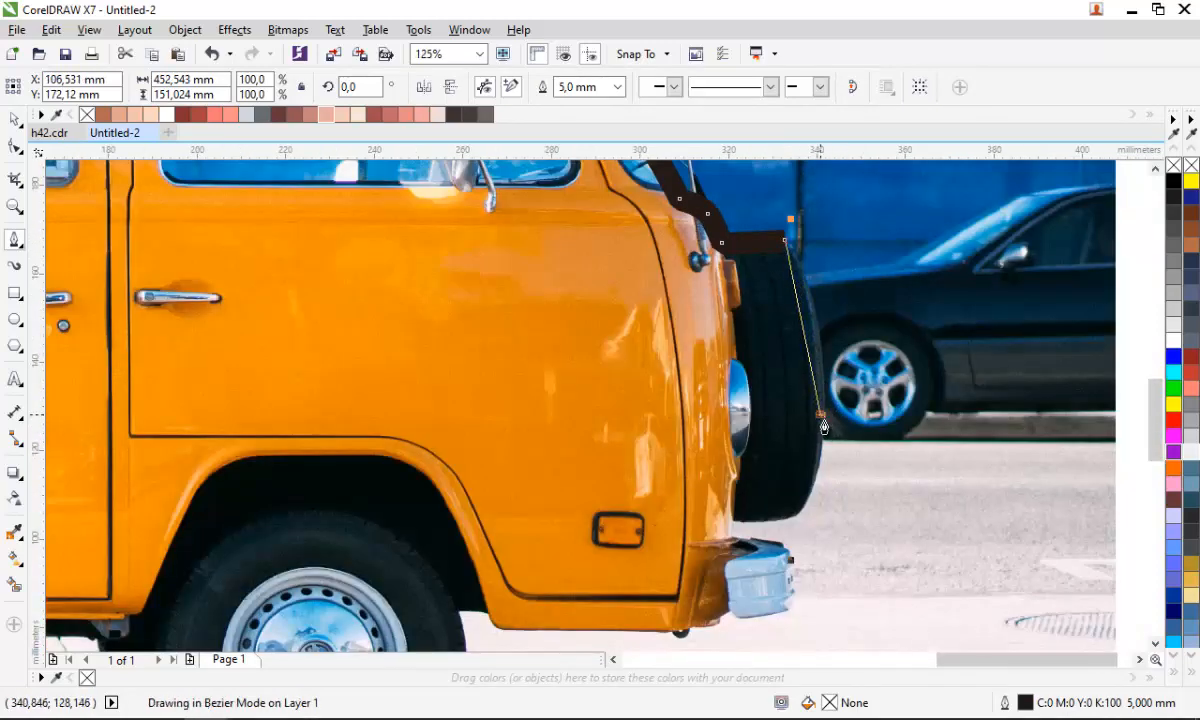
- Trace around the spare tyre and front bumper down to the van's bottom edge
left_click_drag(820, 413, 818, 514)
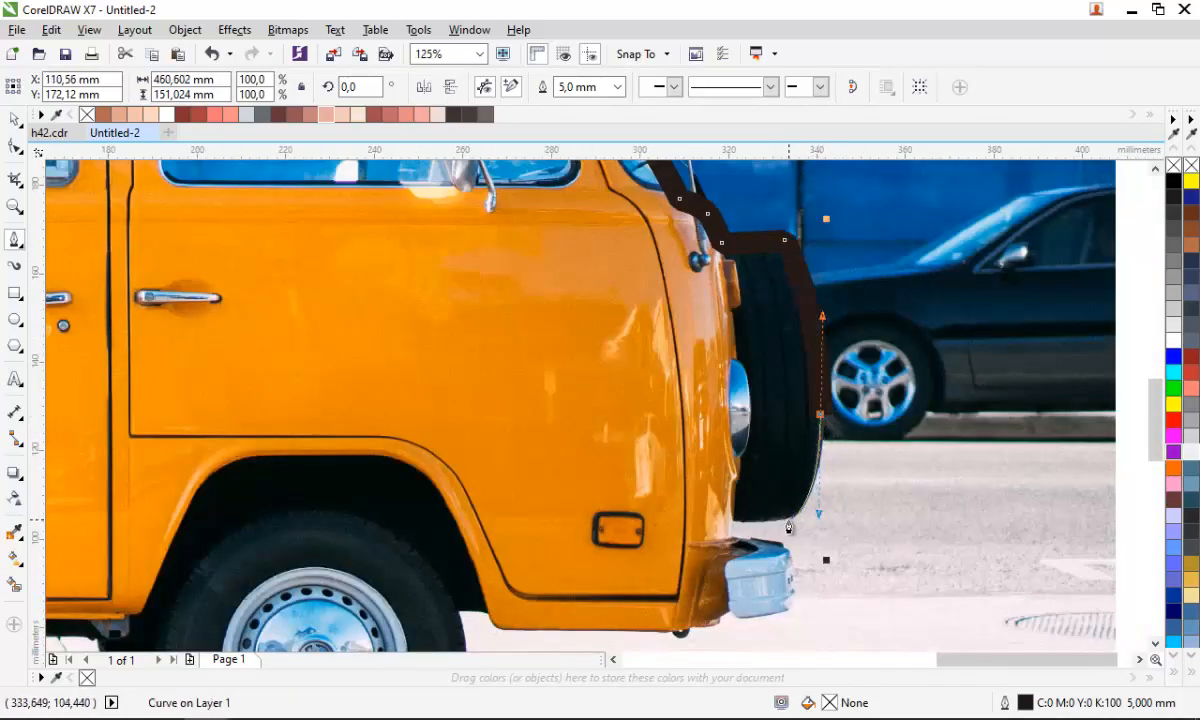
left_click(789, 521)
left_click(731, 521)
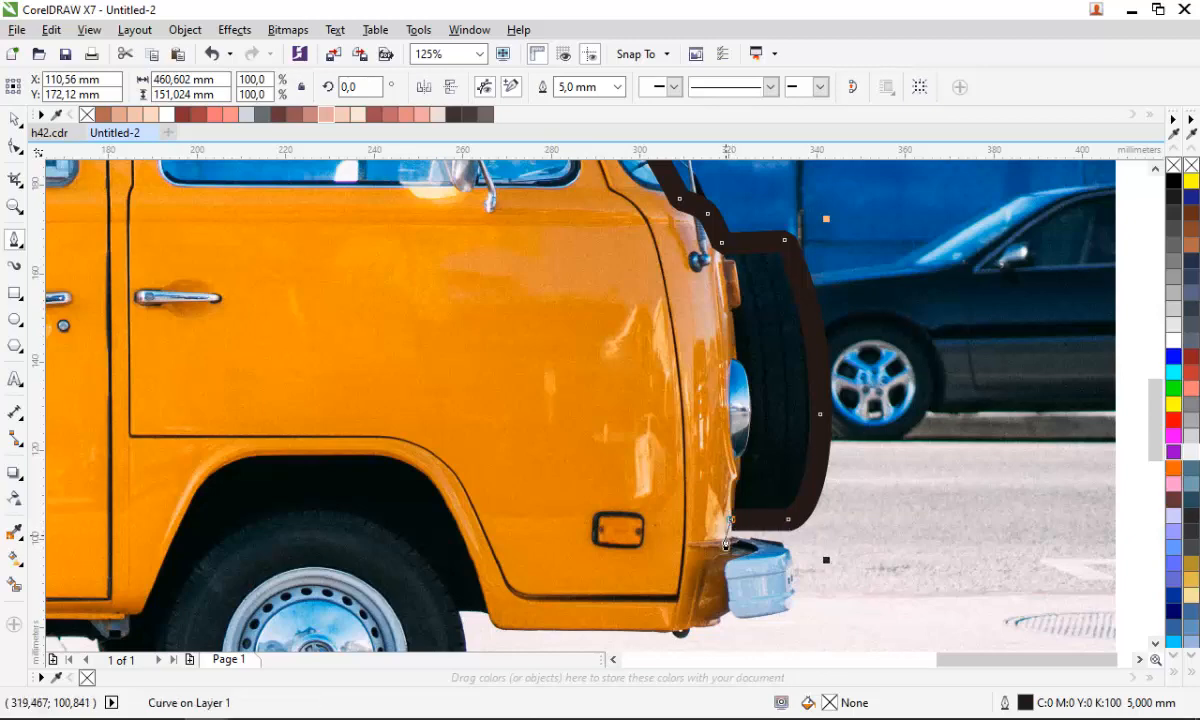
scroll(731, 524, "up", 2)
left_click(730, 538)
scroll(730, 538, "down", 1)
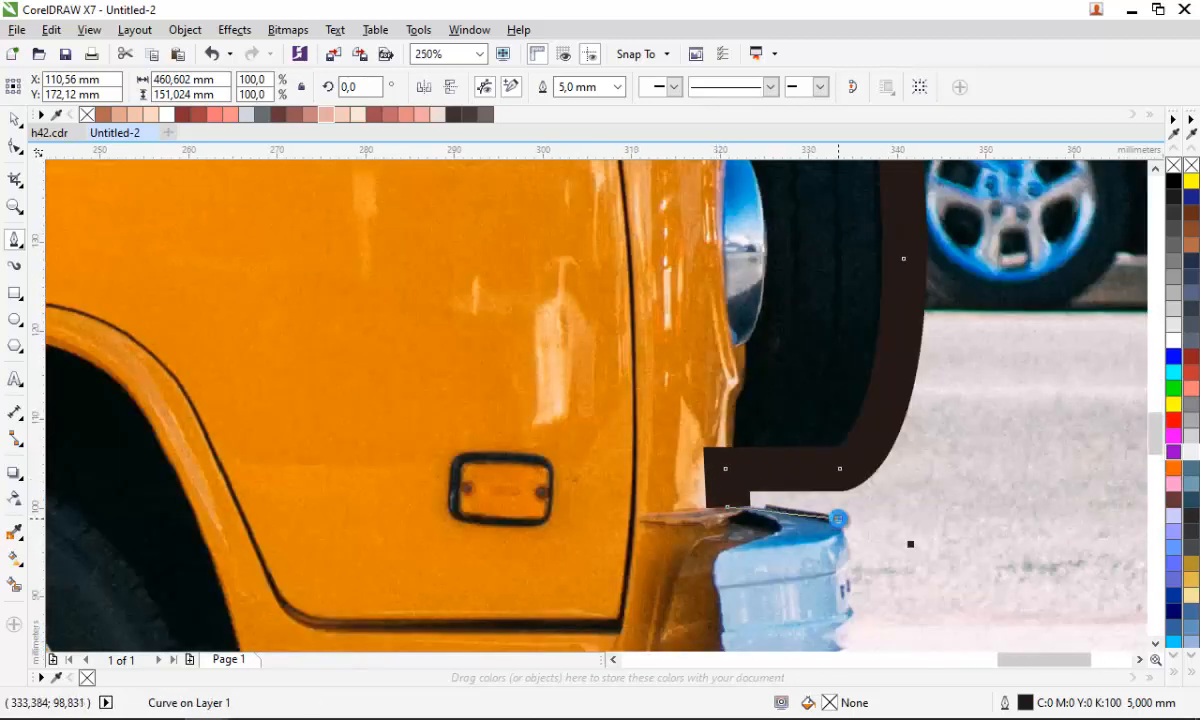
scroll(838, 518, "down", 1)
left_click(791, 452)
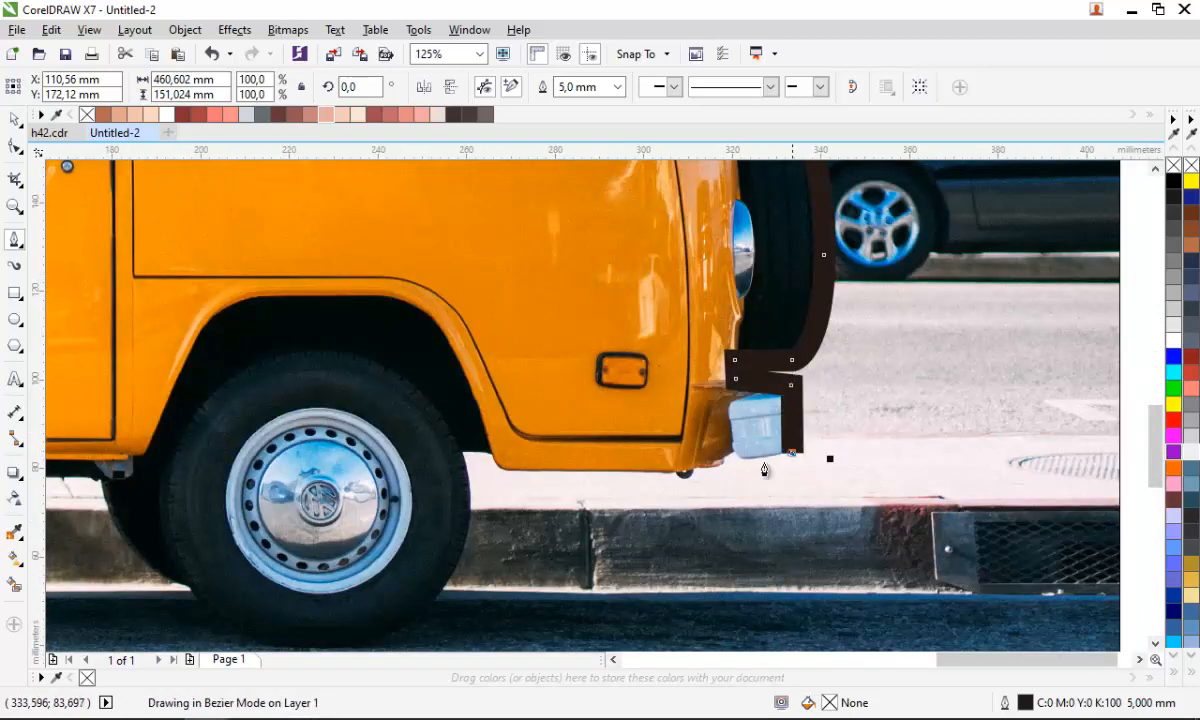
left_click(689, 470)
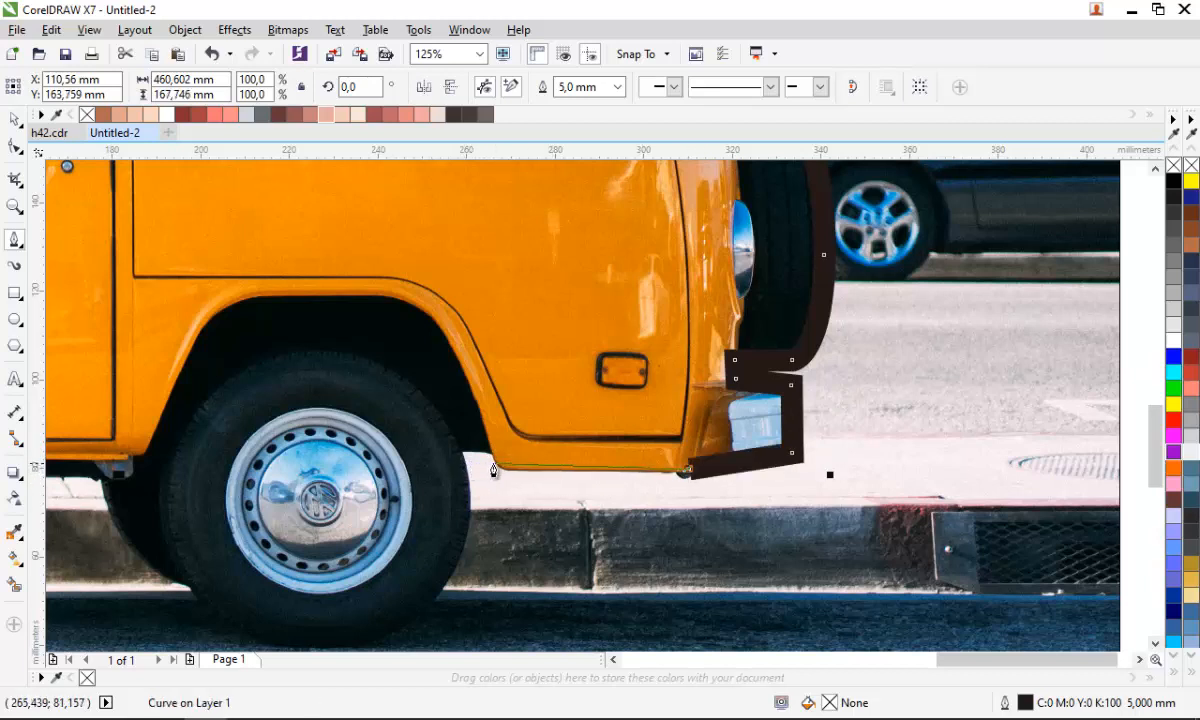
- Extend the outline along the bottom edge back to the rear bumper and up to finish the path
scroll(464, 466, "down", 5)
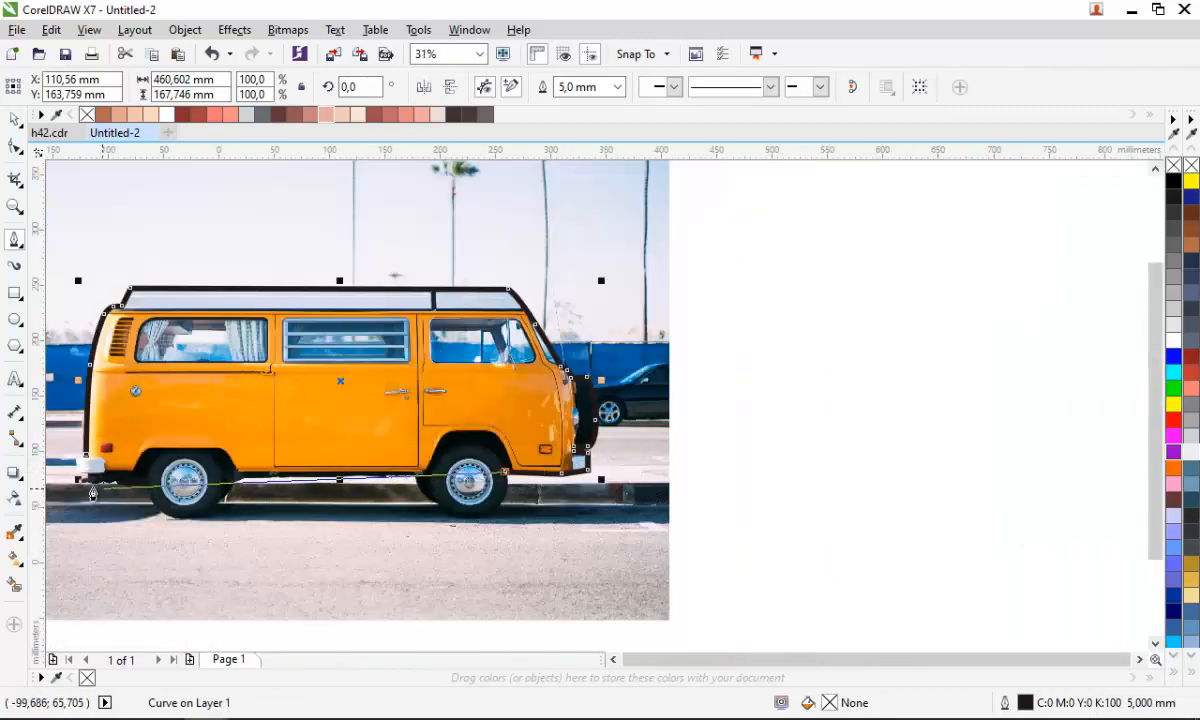
scroll(88, 465, "up", 4)
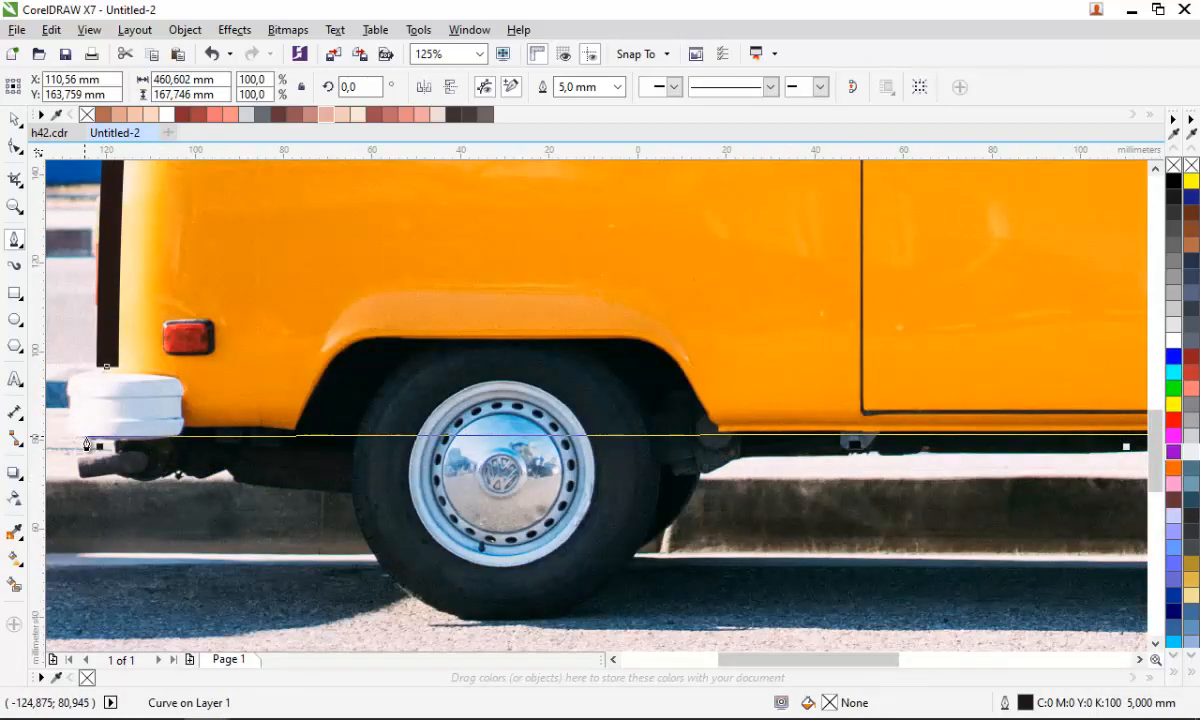
left_click(73, 437)
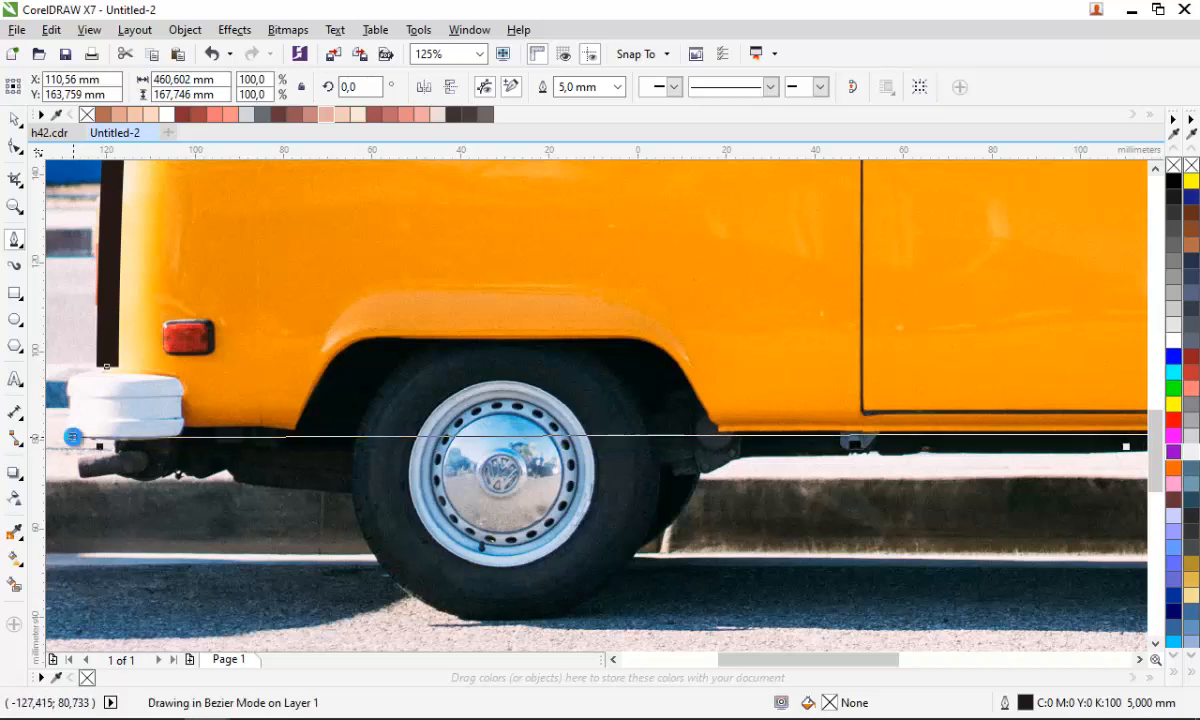
left_click(79, 381)
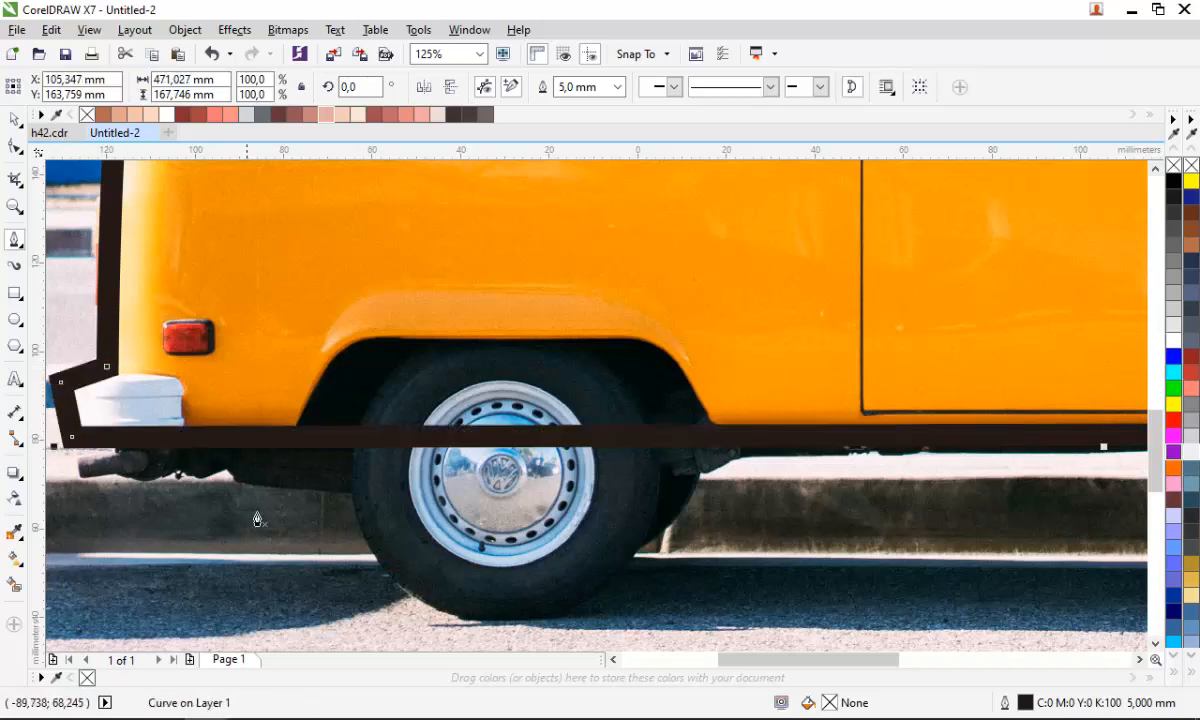
scroll(250, 480, "down", 2)
scroll(287, 475, "up", 1)
left_click_drag(428, 599, 320, 629)
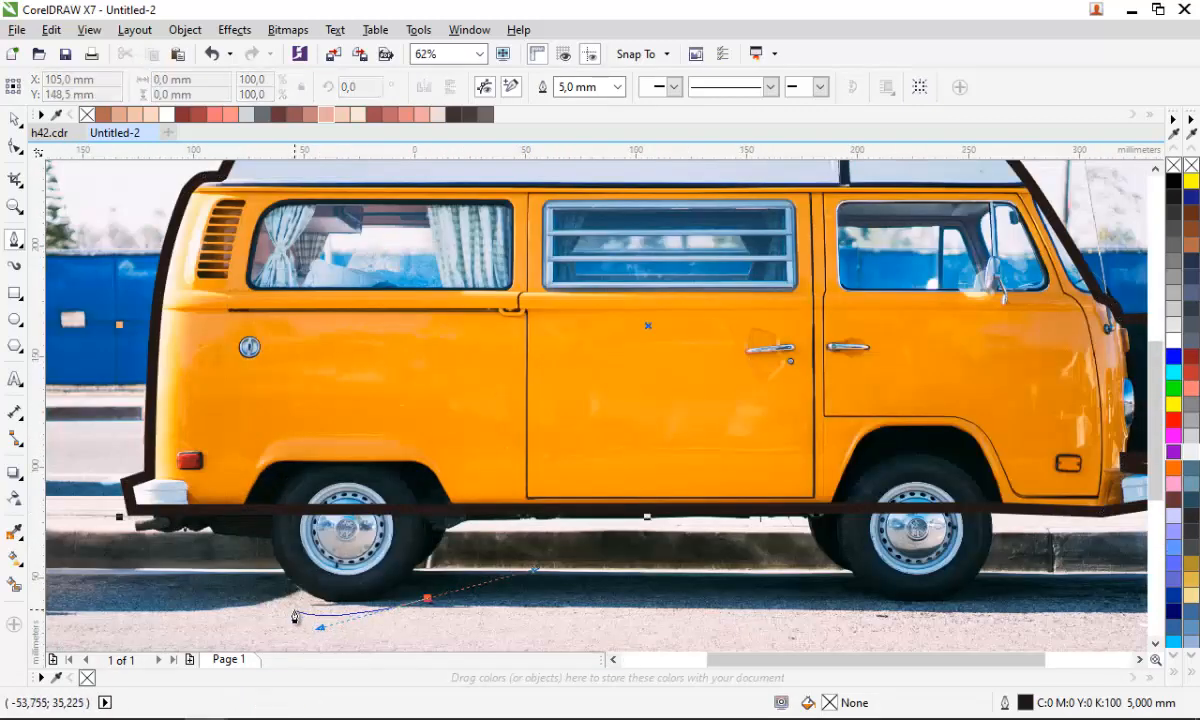
left_click(295, 609)
key("Delete")
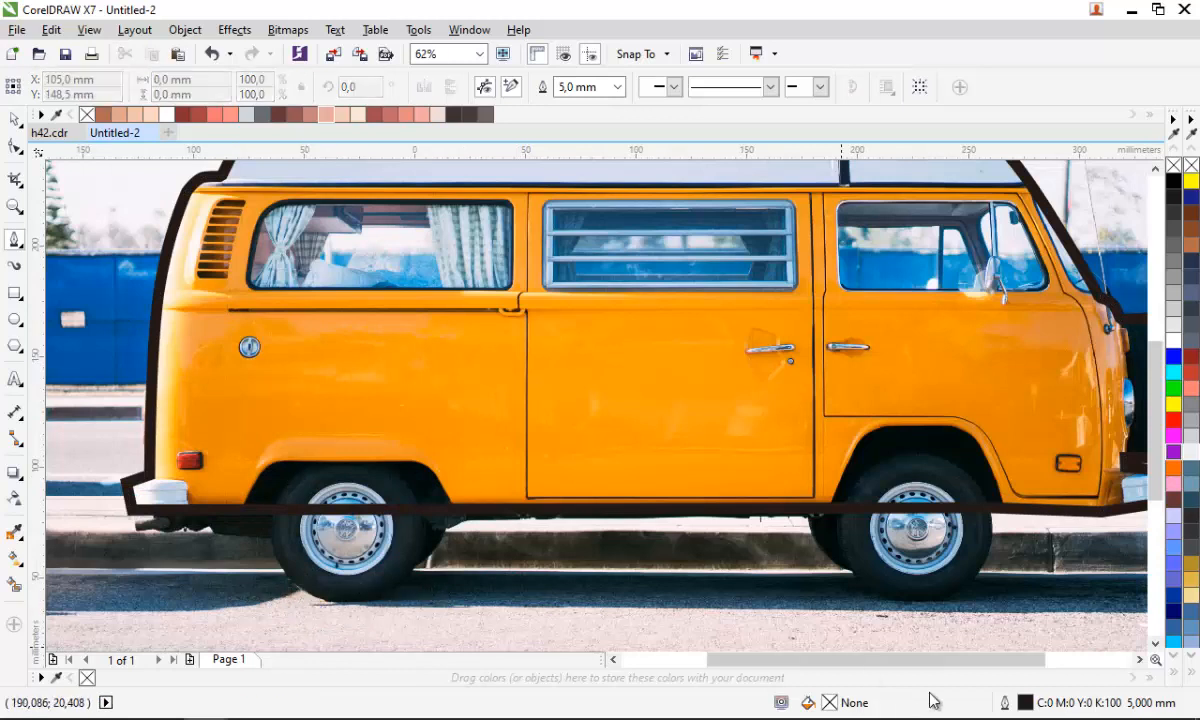
- Set the outline pen's corners to rounded
double_click(1025, 704)
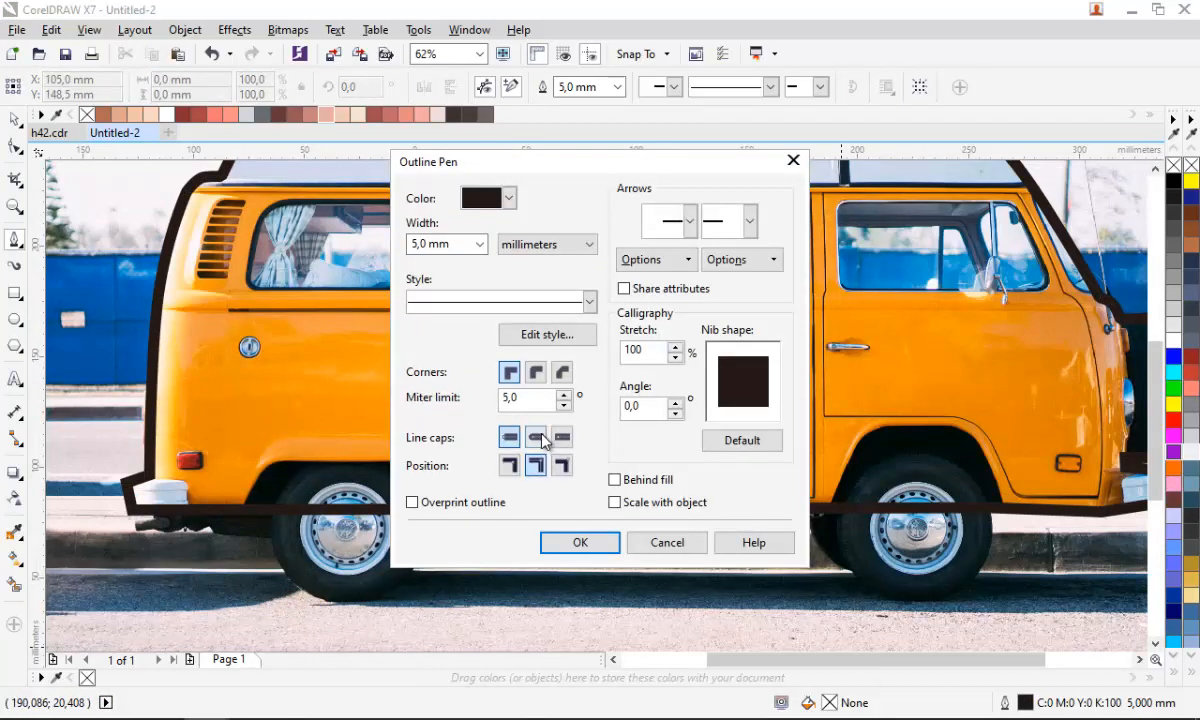
left_click(536, 374)
left_click(582, 542)
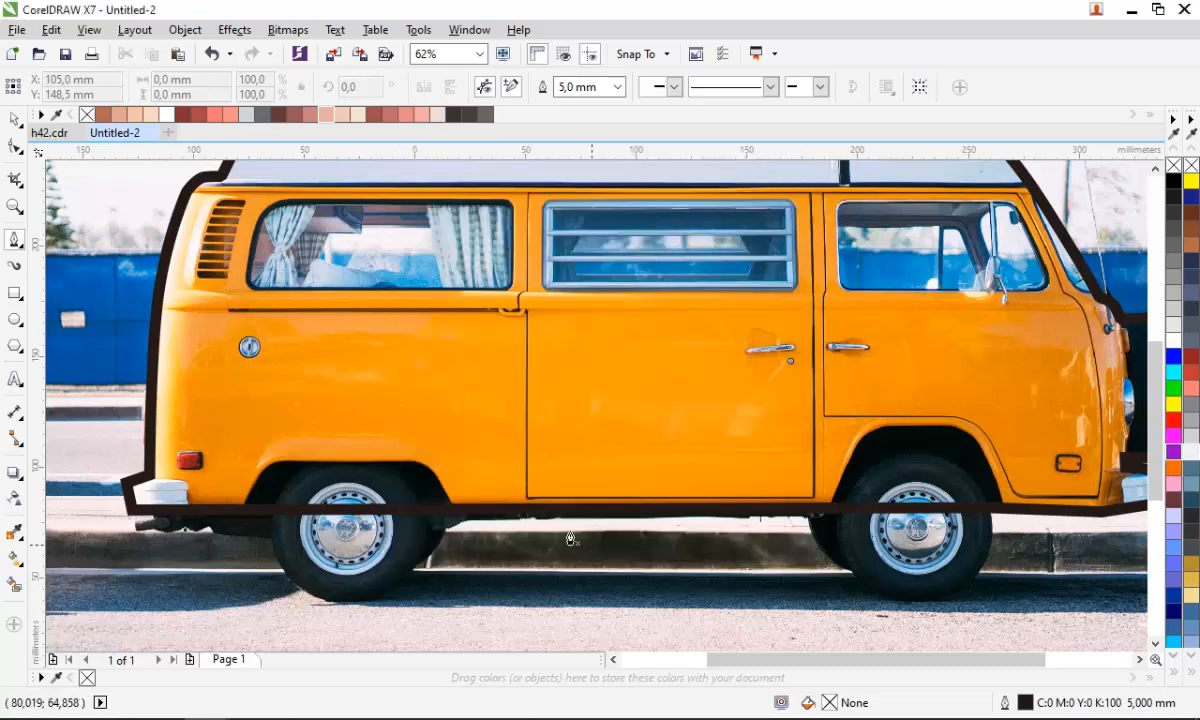
- Draw a circle around the rear wheel with the Ellipse tool and move it over the wheel
scroll(570, 540, "down", 2)
scroll(381, 297, "up", 2)
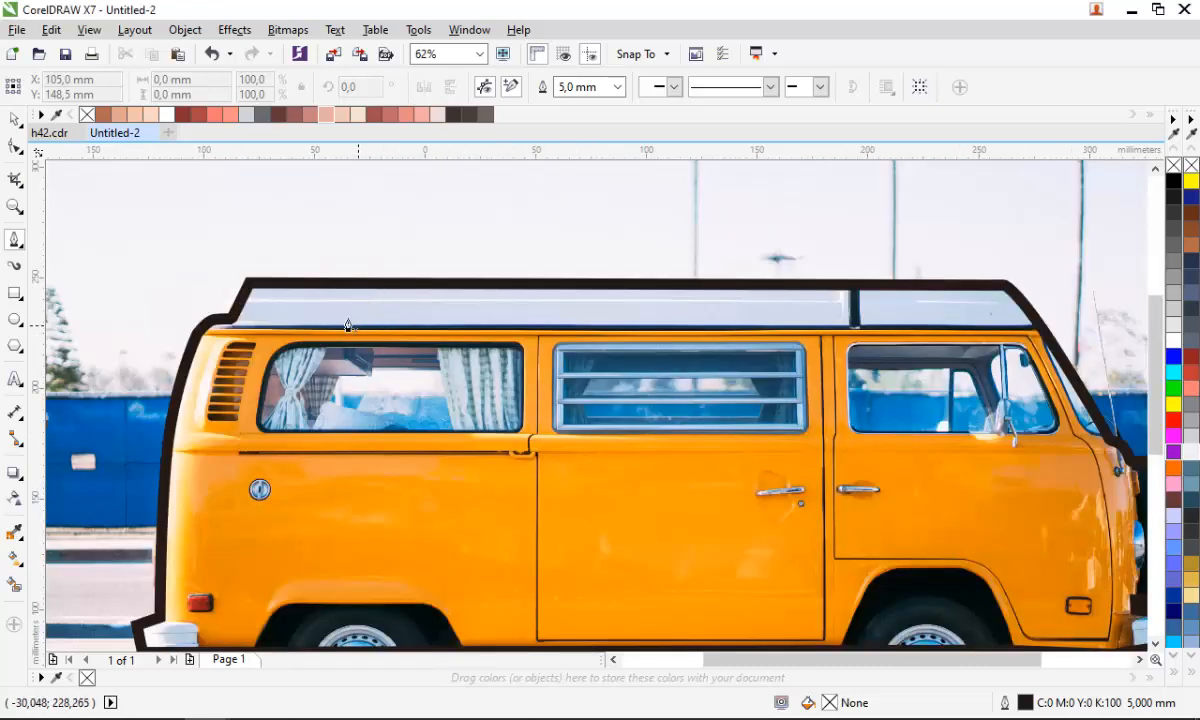
scroll(256, 314, "down", 2)
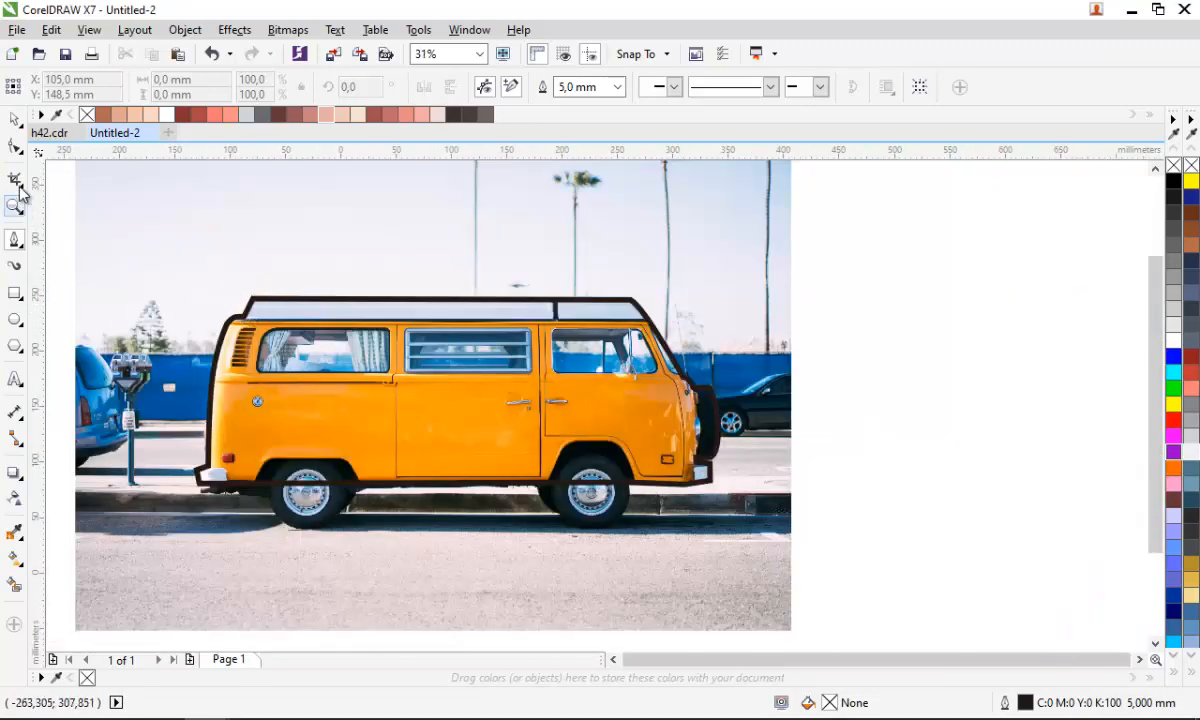
left_click(14, 319)
left_click_drag(197, 455, 289, 568)
scroll(281, 528, "up", 2)
key("space")
left_click_drag(310, 480, 352, 477)
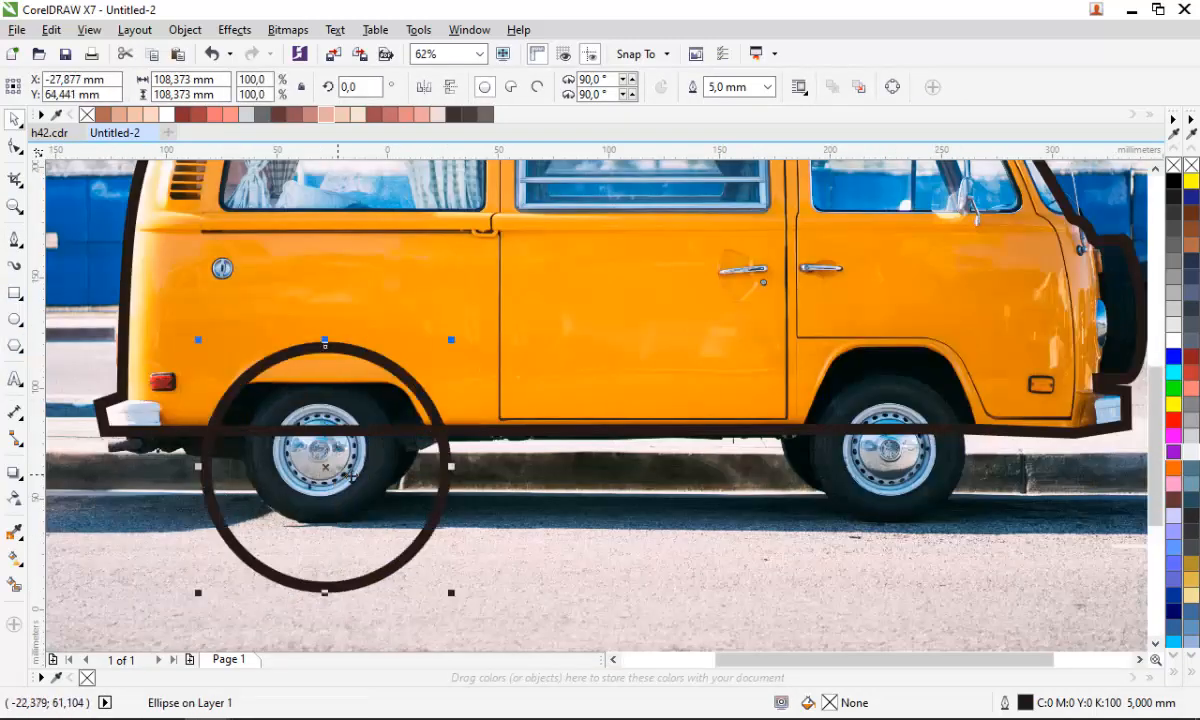
- Scale and reposition the circle to fit the rear tyre, about 69 mm across
left_click_drag(448, 588, 414, 555)
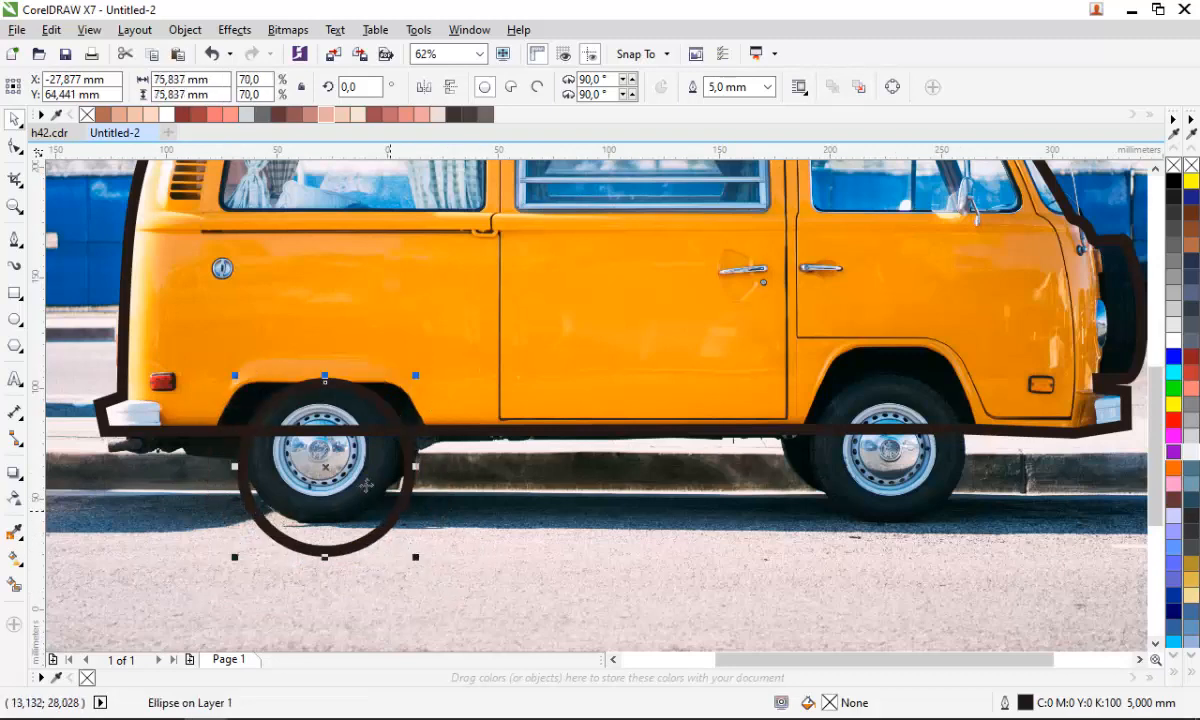
scroll(349, 518, "up", 2)
left_click_drag(349, 518, 340, 483)
scroll(475, 615, "down", 2)
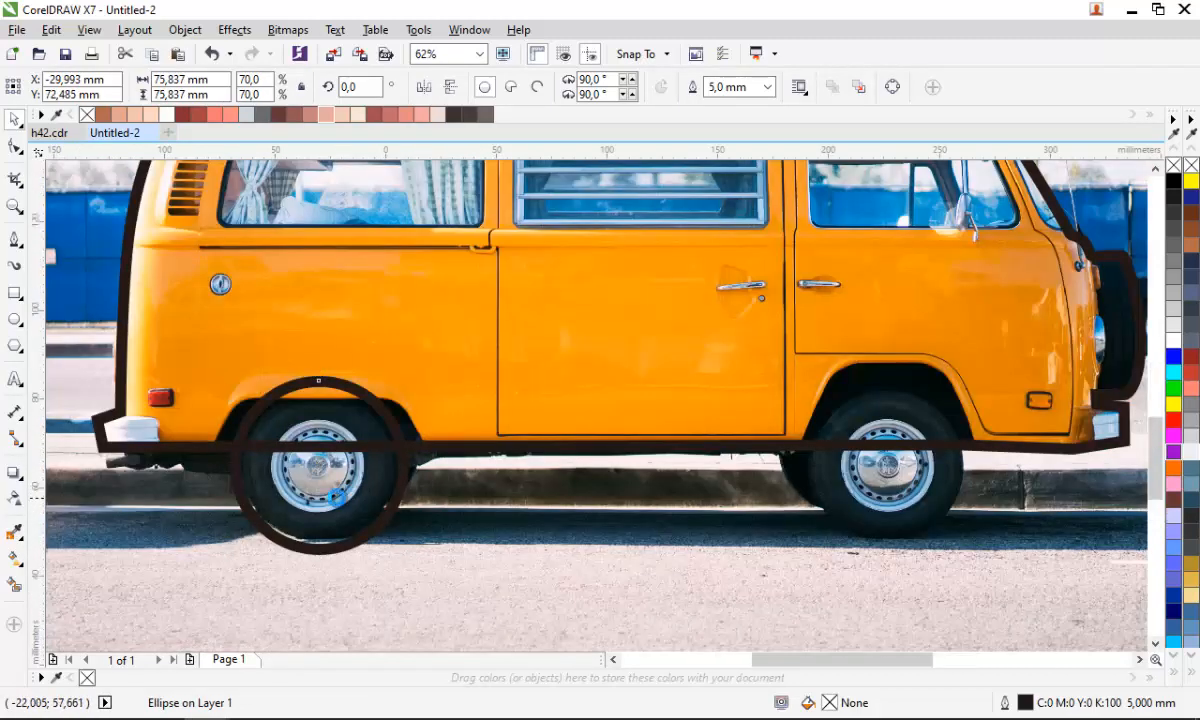
scroll(467, 620, "up", 2)
left_click_drag(469, 605, 456, 592)
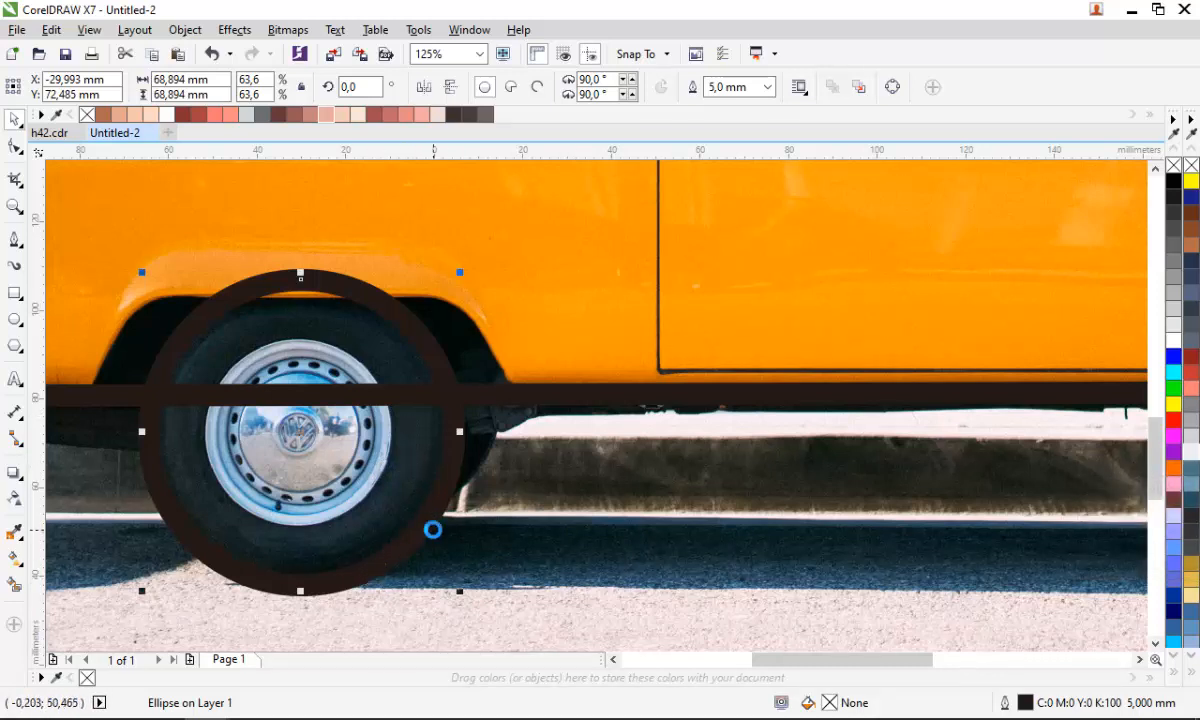
- Create a smaller copy of the circle, about 42 mm across, around the hubcap
left_click_drag(463, 593, 406, 533)
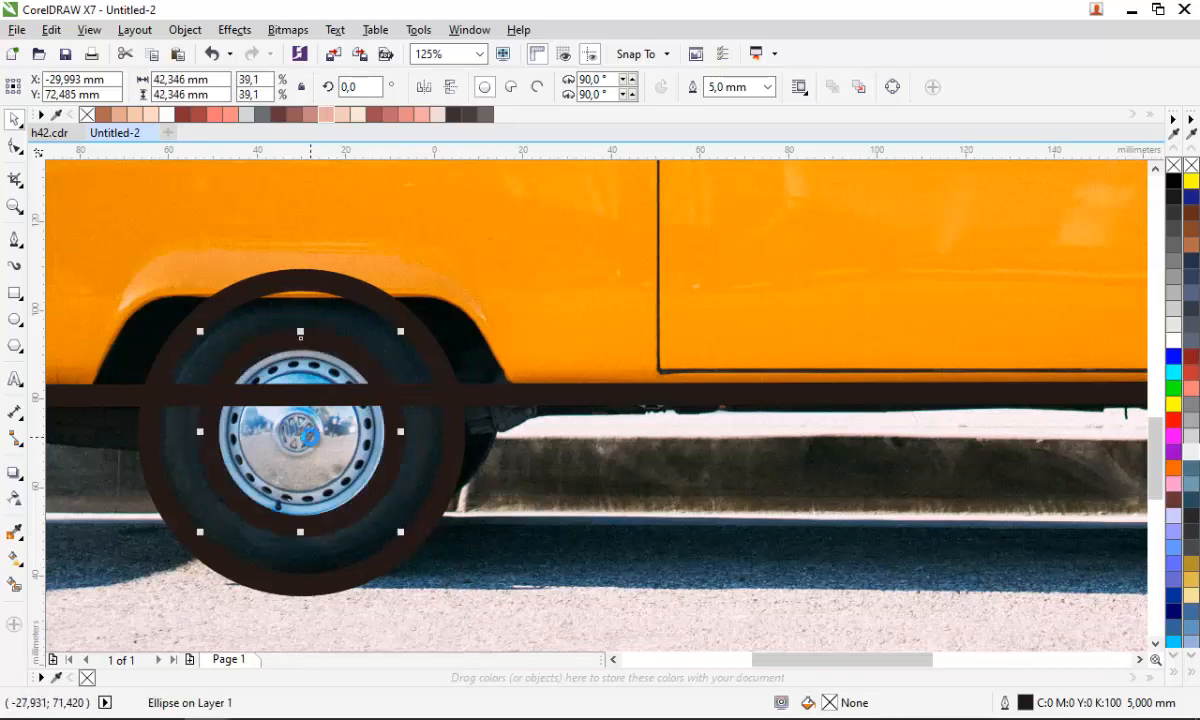
scroll(310, 434, "up", 2)
scroll(364, 511, "down", 2)
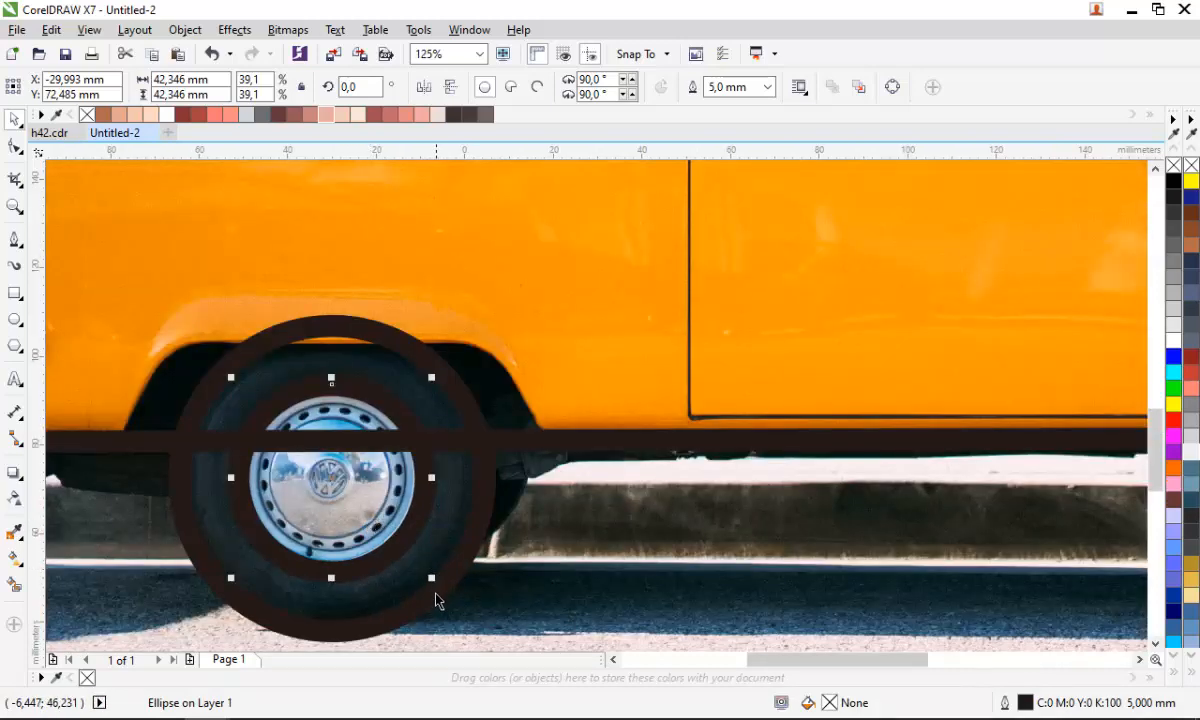
- Add a smaller circle copy, about 25 mm across, centred on the hub and fill it near-white
left_click_drag(431, 579, 396, 540)
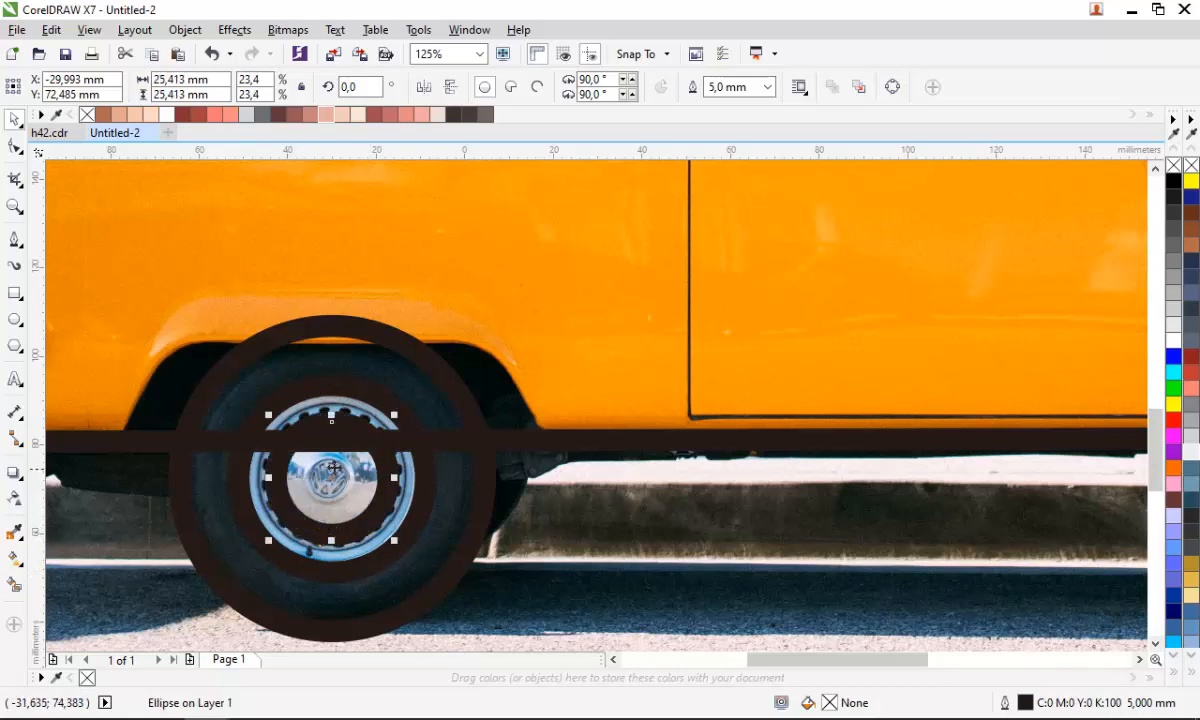
left_click(1191, 455)
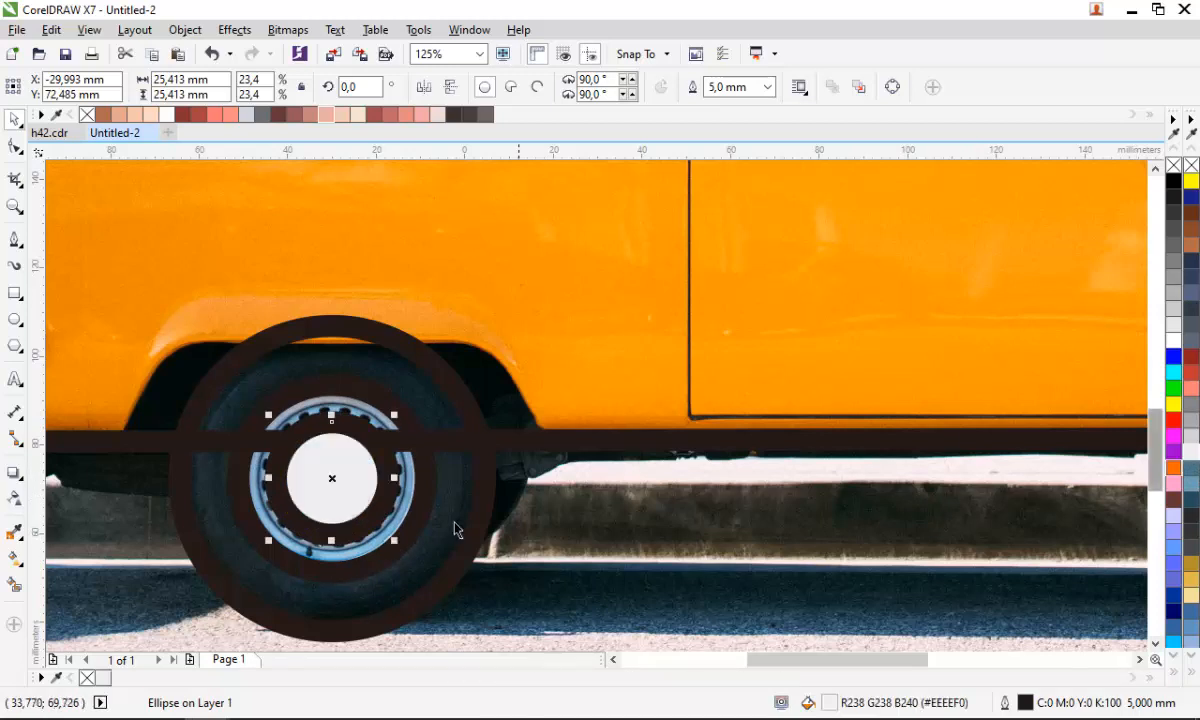
- Fill the middle hubcap circle light grey
left_click(407, 500)
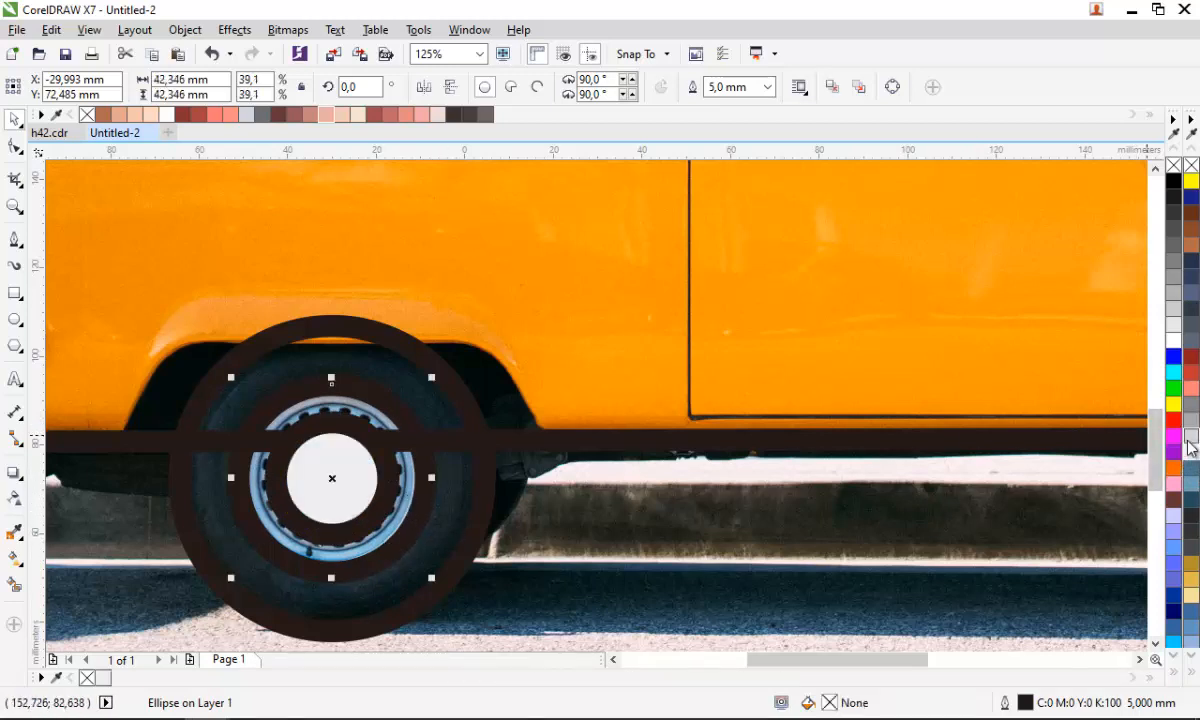
left_click(1191, 436)
- Fill the outer tyre circle dark grey
left_click(442, 516)
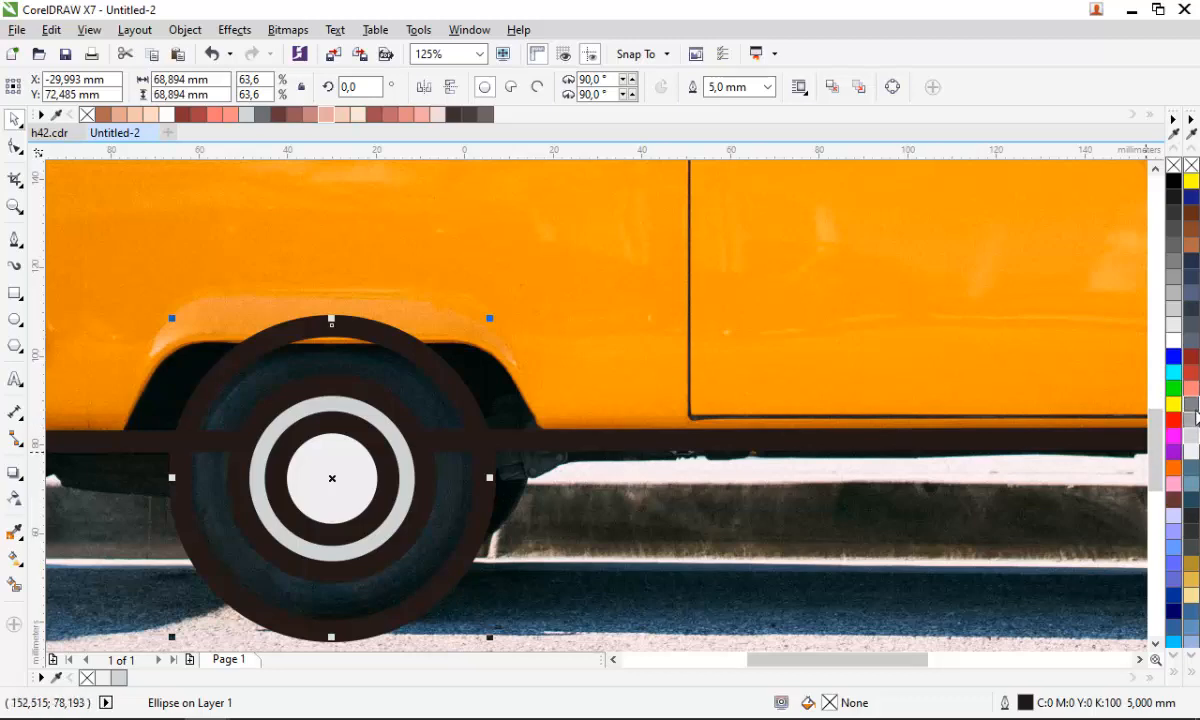
left_click(1191, 418)
scroll(450, 471, "down", 2)
left_click(467, 558)
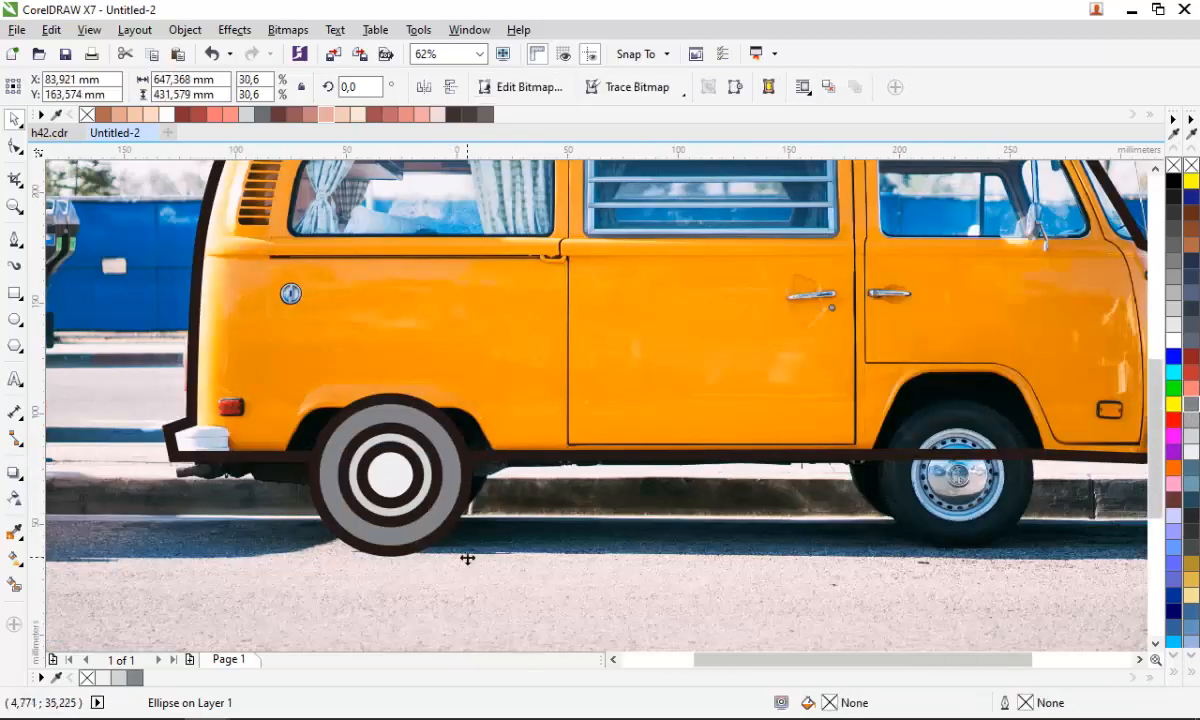
scroll(343, 460, "down", 2)
scroll(343, 455, "up", 2)
left_click(343, 455)
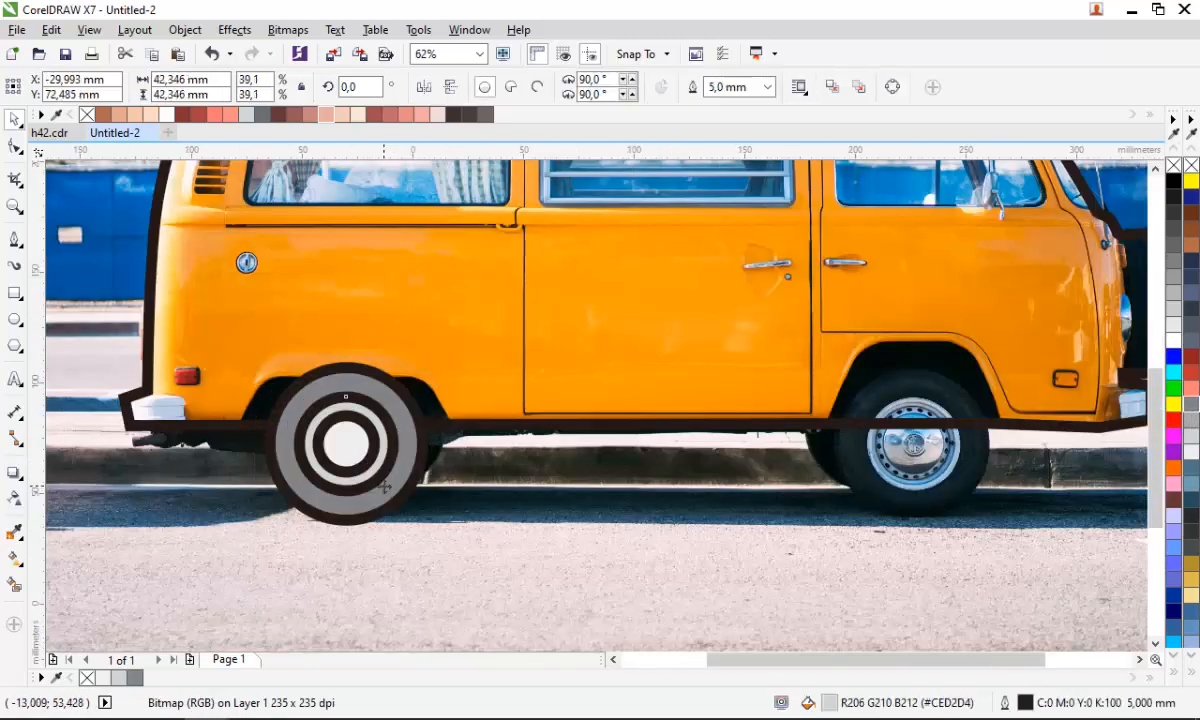
left_click(1196, 317)
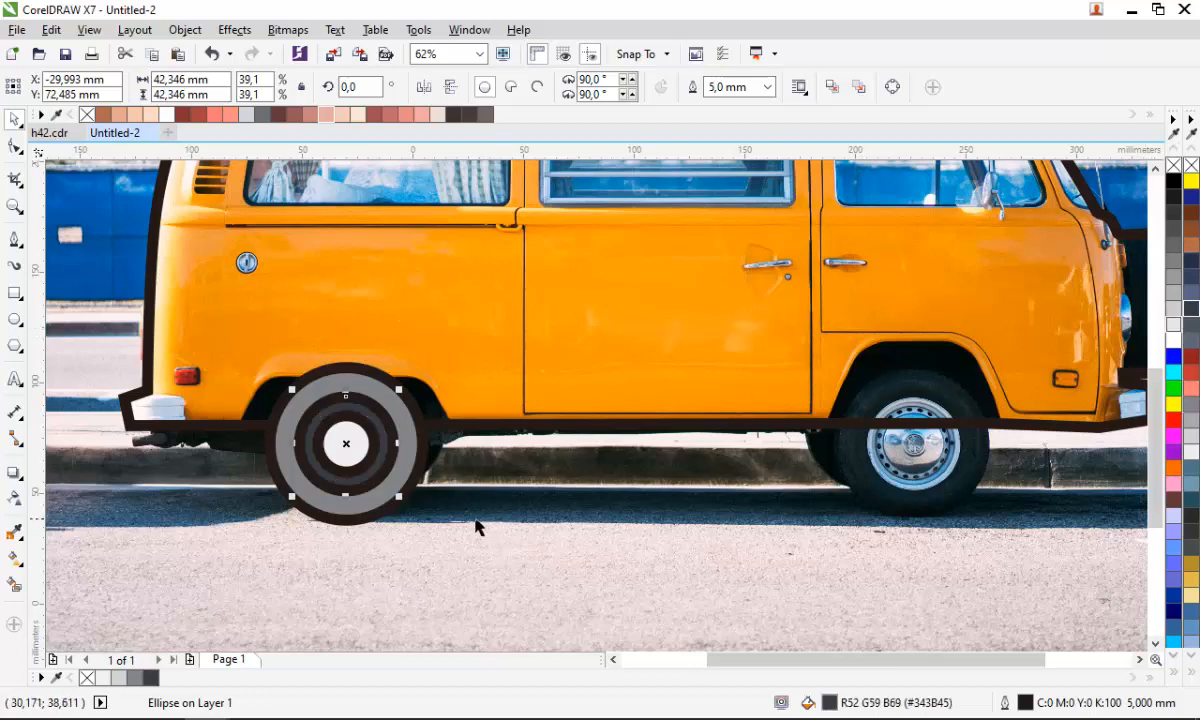
key("ctrl+z")
left_click(410, 478)
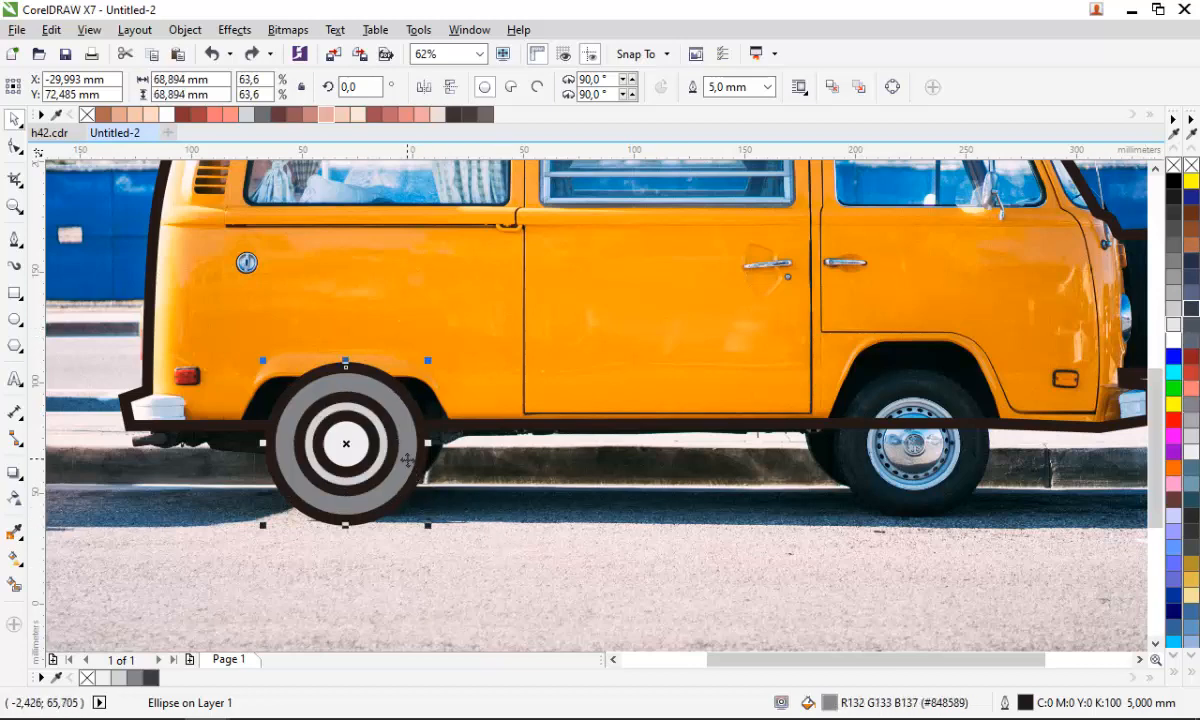
left_click(1190, 313)
- Lock the van photo in place
scroll(282, 524, "down", 2)
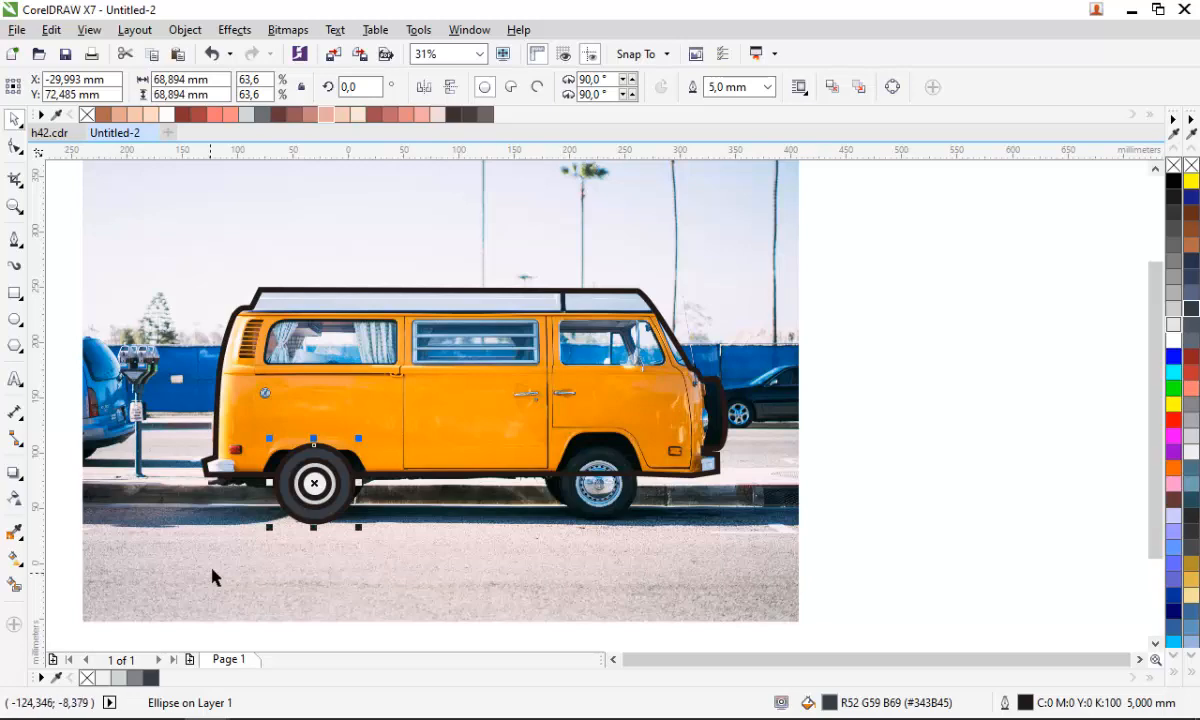
right_click(354, 553)
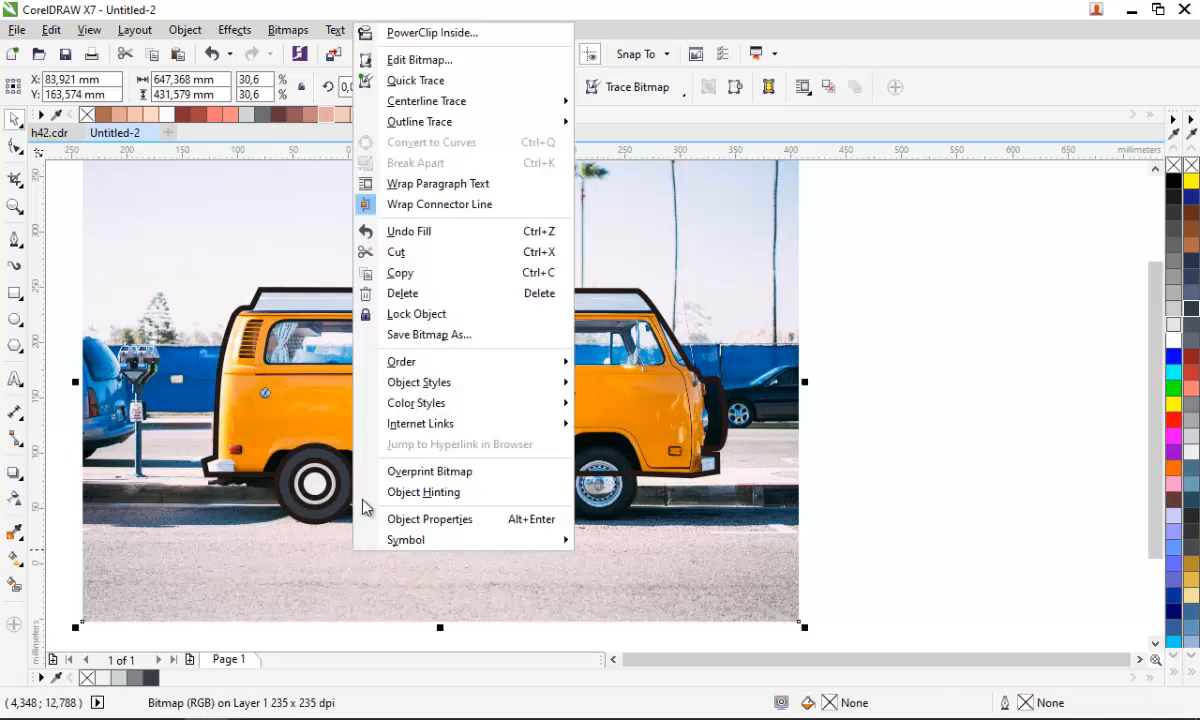
left_click(400, 314)
- Duplicate the three rear wheel circles onto the front wheel
scroll(343, 497, "up", 2)
left_click_drag(422, 598, 180, 383)
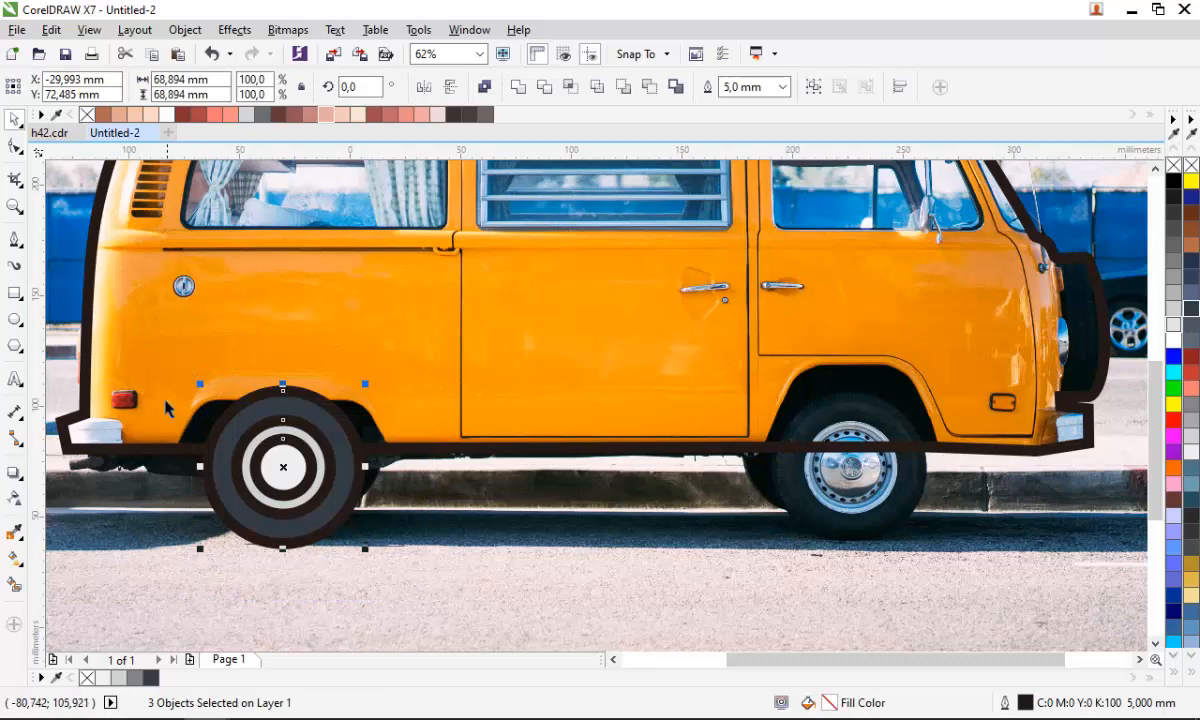
mouse_move(257, 450)
left_mouse_down()
mouse_move(352, 441)
mouse_move(822, 455)
left_mouse_up()
scroll(558, 493, "down", 2)
key("Escape")
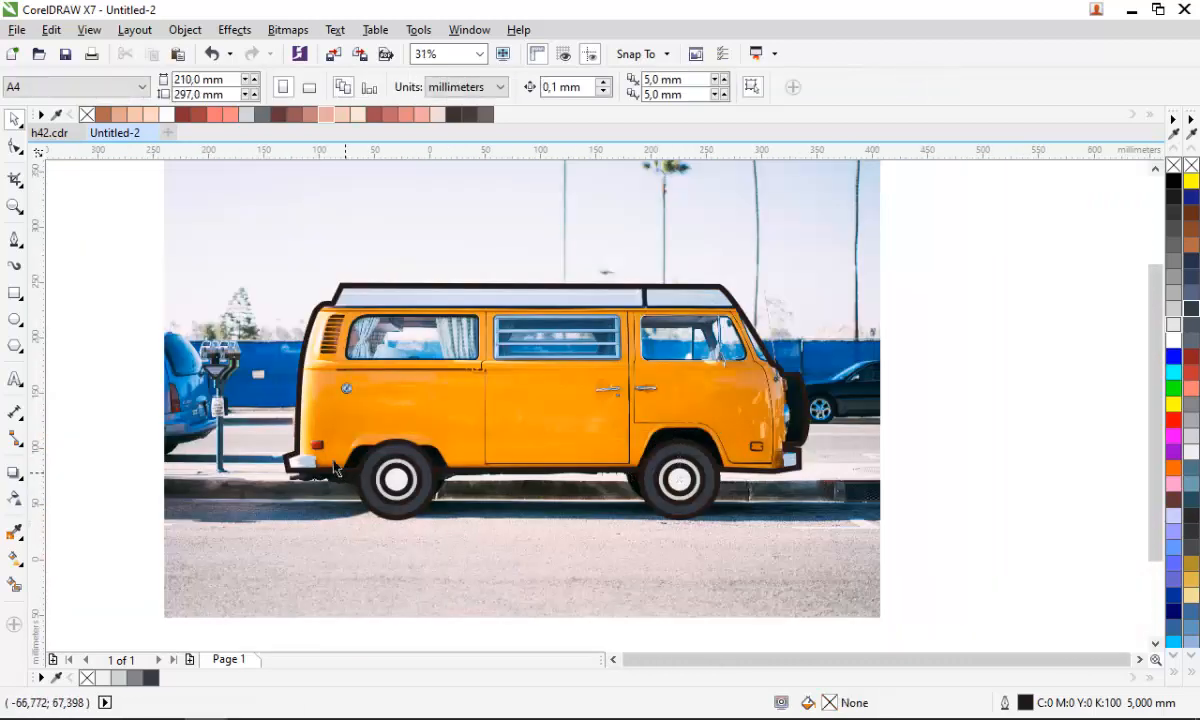
- Create the roof's lower edge line by intersecting a Pen-drawn loop with the van outline and deleting the loop
scroll(376, 503, "up", 3)
scroll(335, 538, "down", 2)
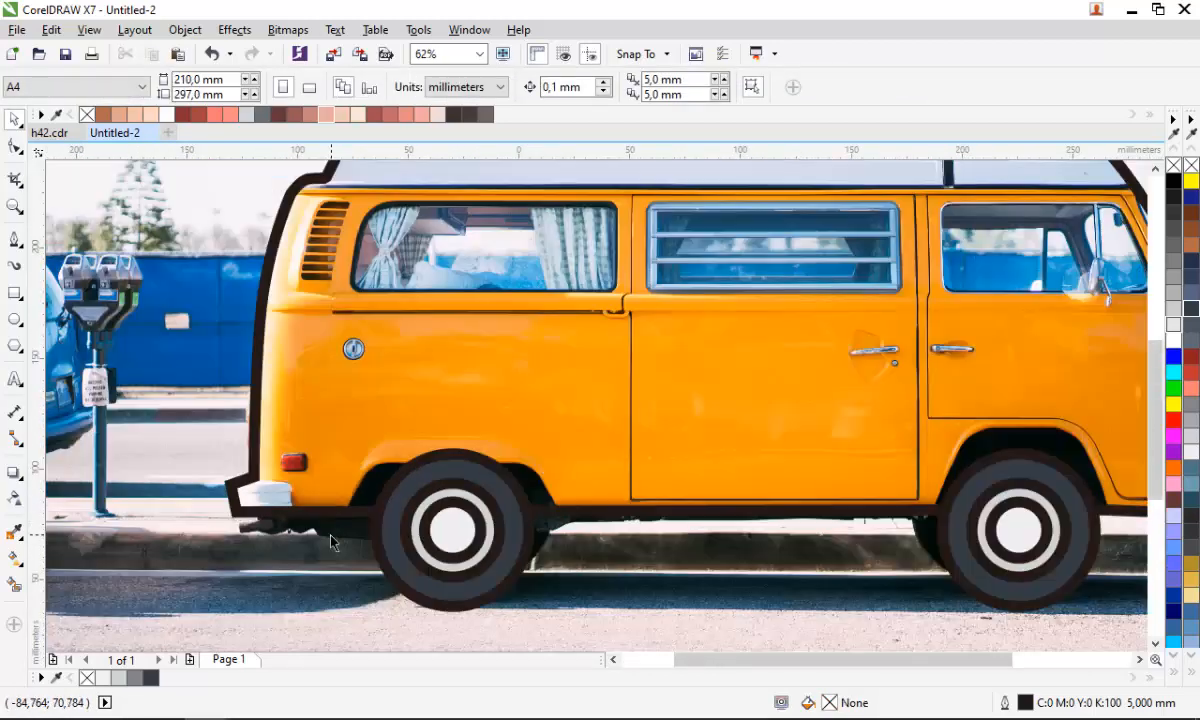
scroll(260, 547, "down", 2)
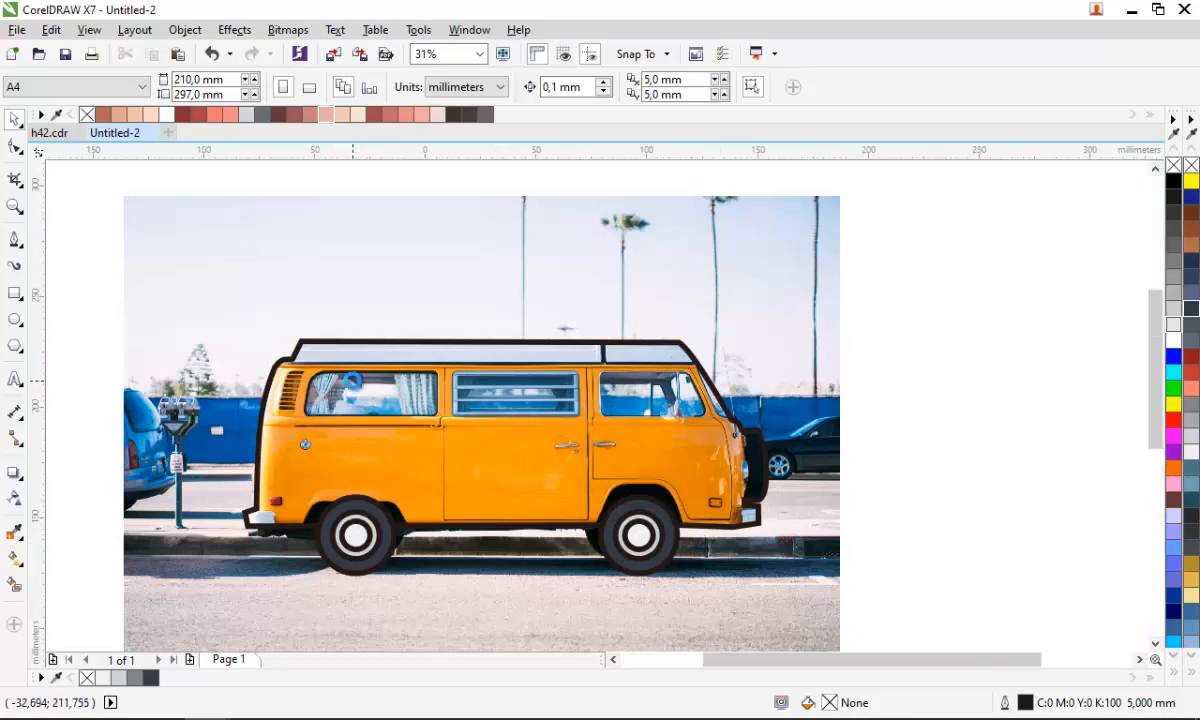
scroll(295, 378, "up", 2)
key("space")
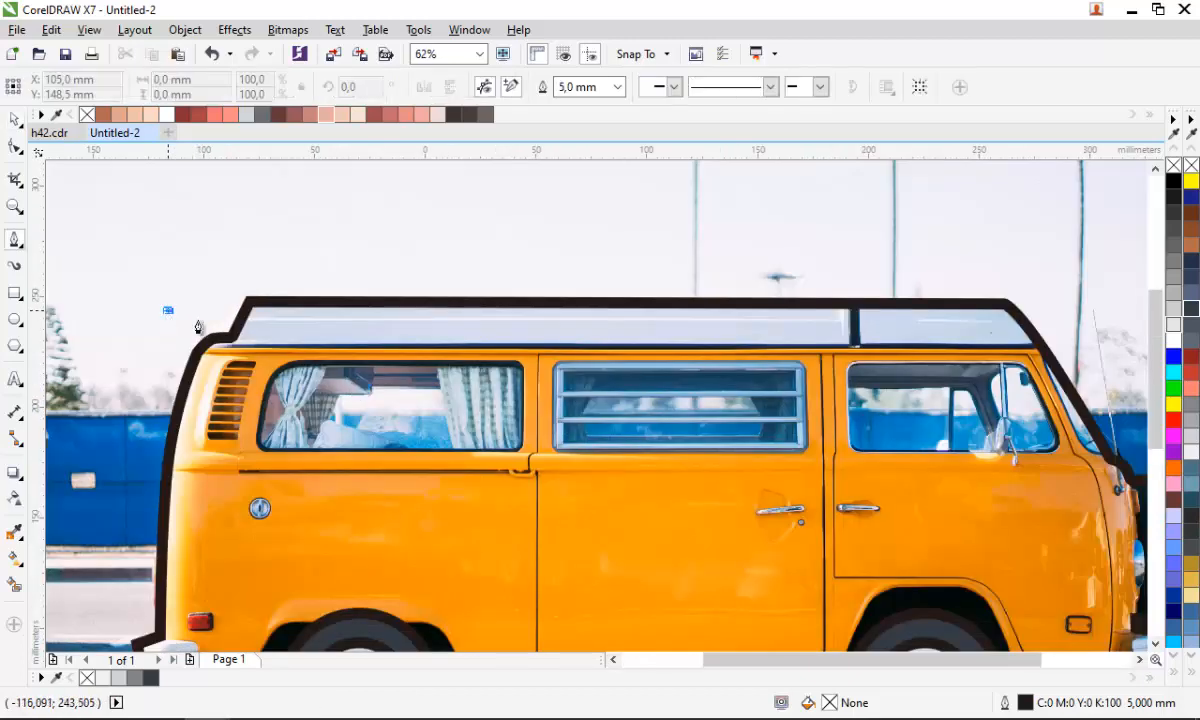
left_click(232, 337)
scroll(232, 337, "down", 2)
scroll(615, 335, "up", 2)
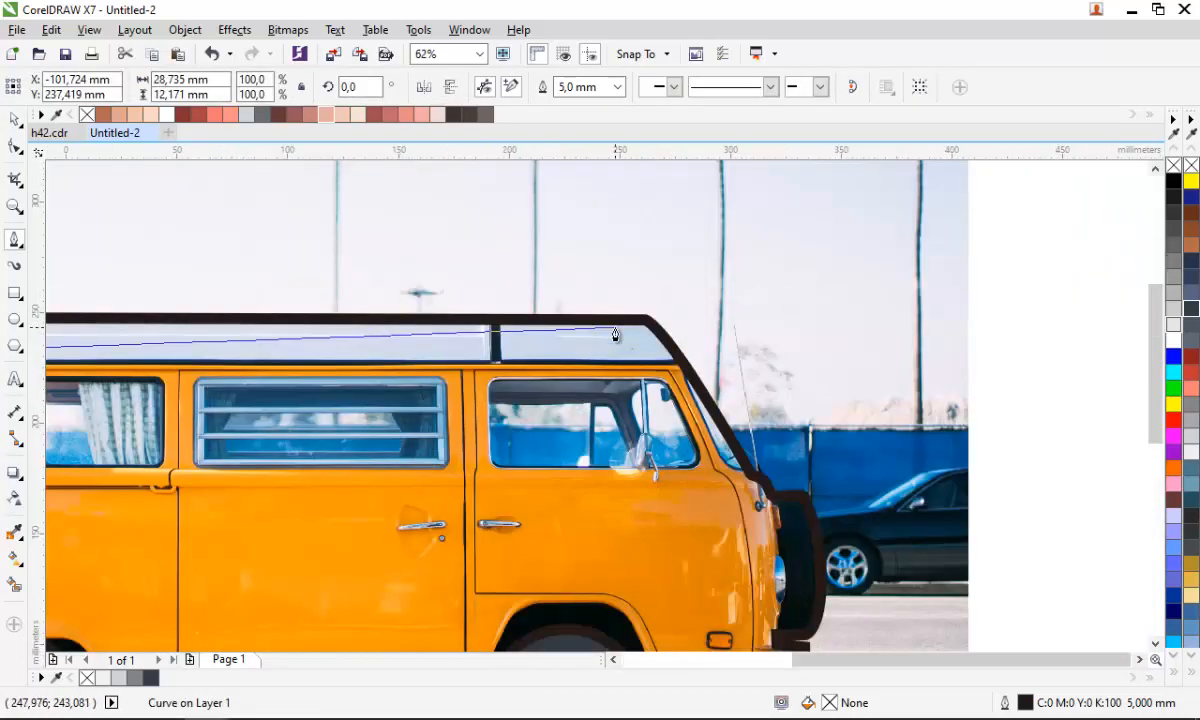
left_click(687, 366)
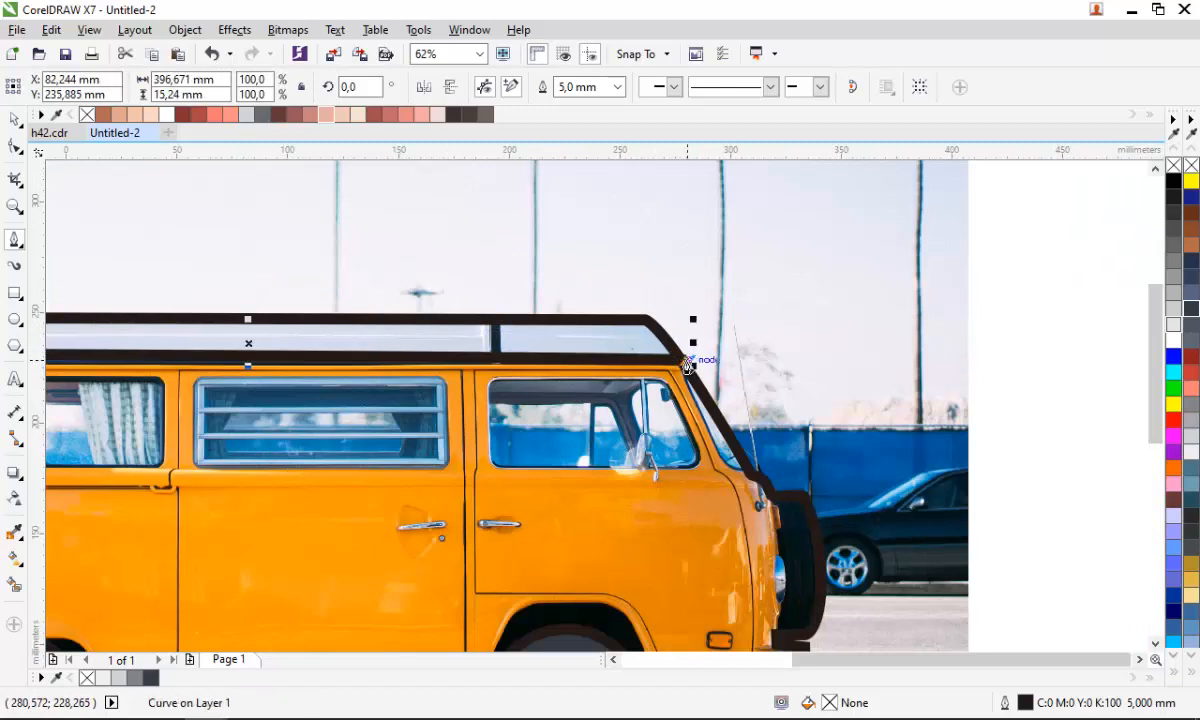
scroll(697, 345, "down", 2)
left_click_drag(367, 251, 303, 281)
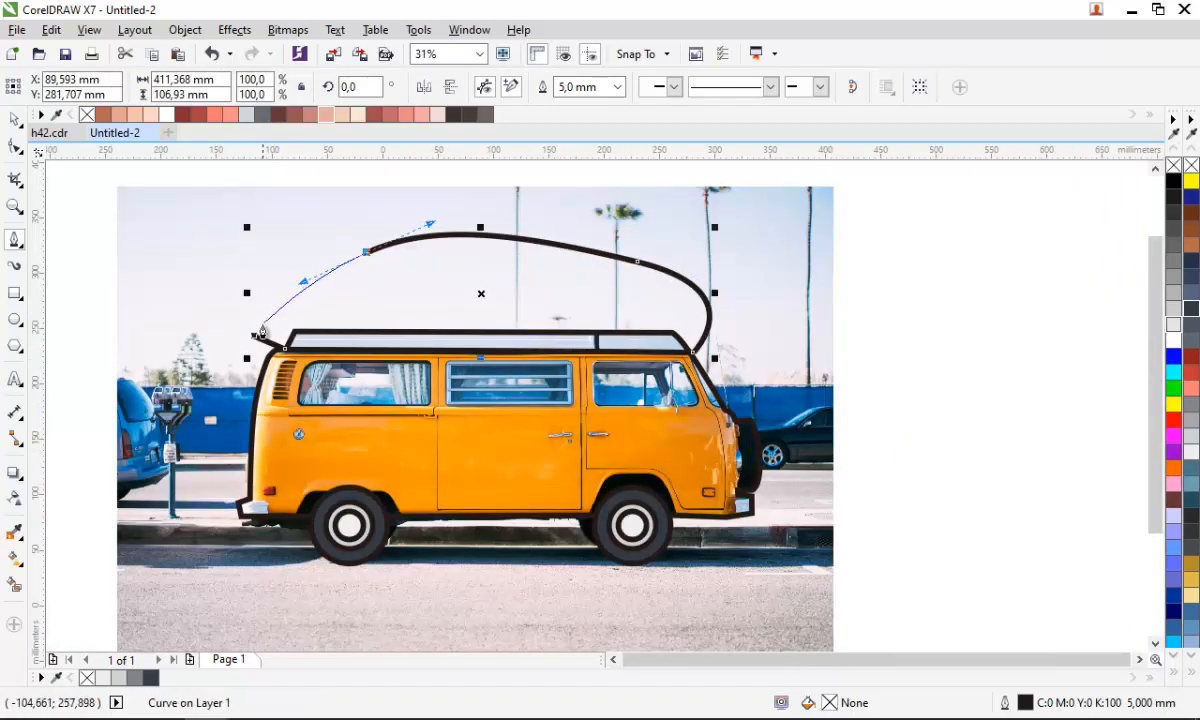
left_click(254, 336)
key("space")
left_click(464, 412, "shift")
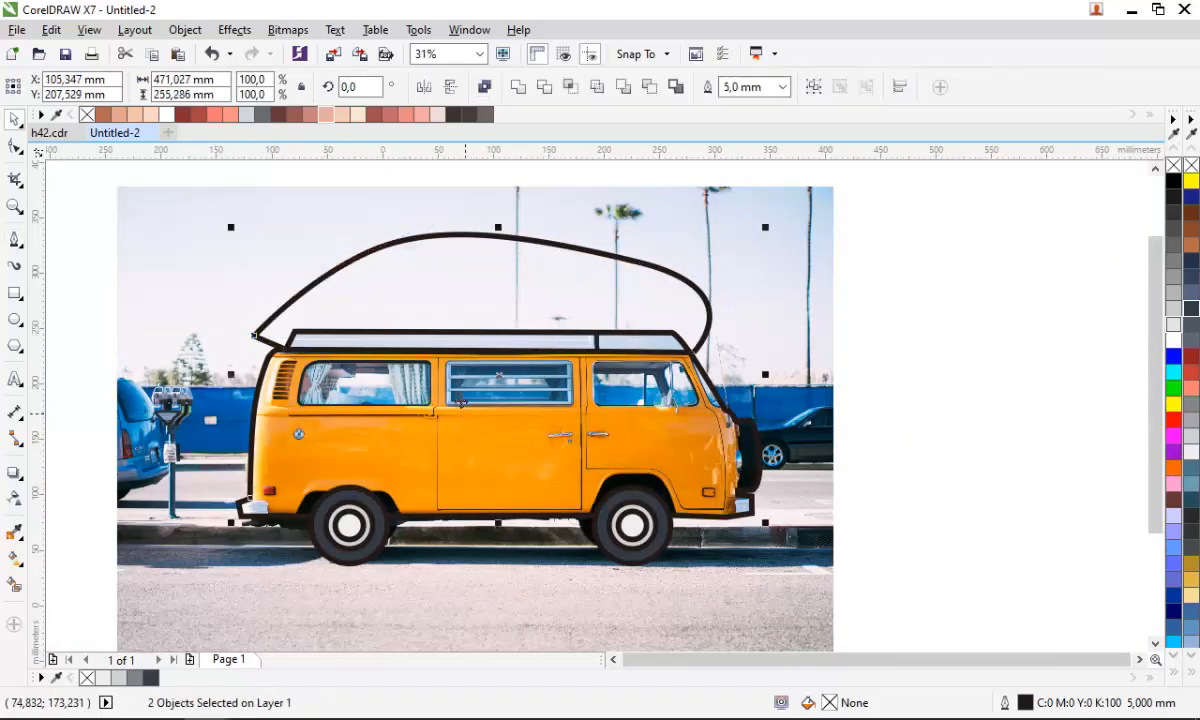
left_click(570, 87)
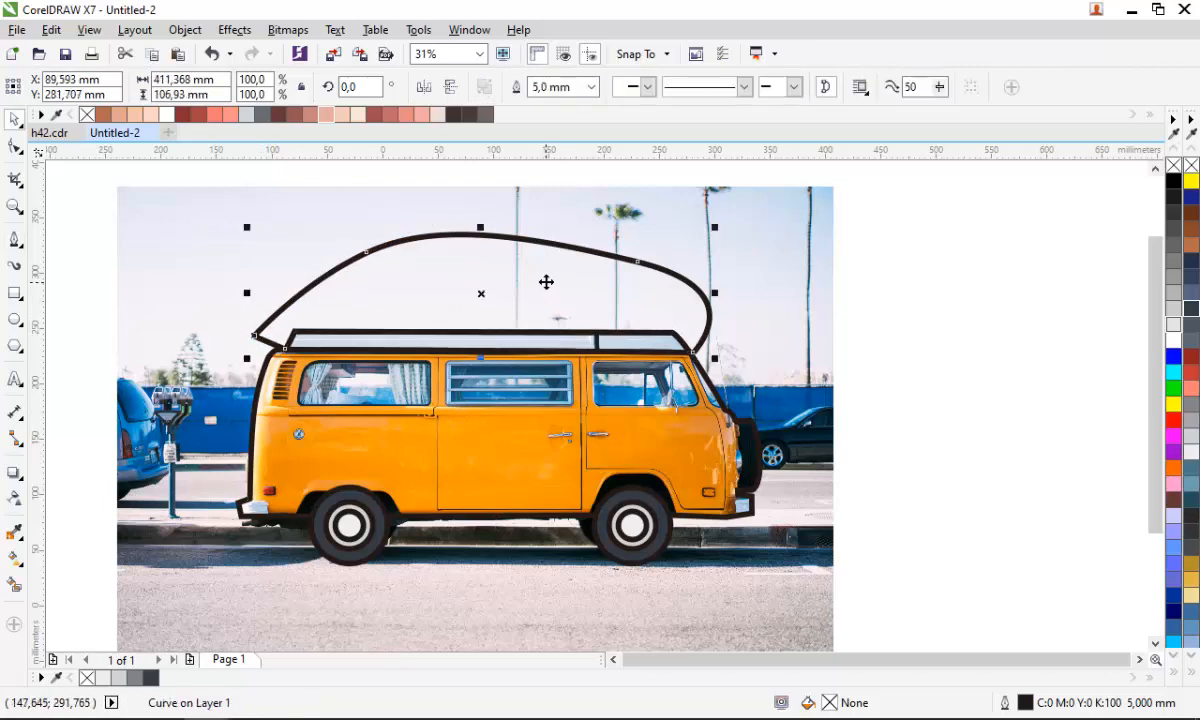
key("Delete")
- Create the pillar between the roof windows by intersecting a Pen-drawn loop with the van outline
scroll(590, 340, "up", 2)
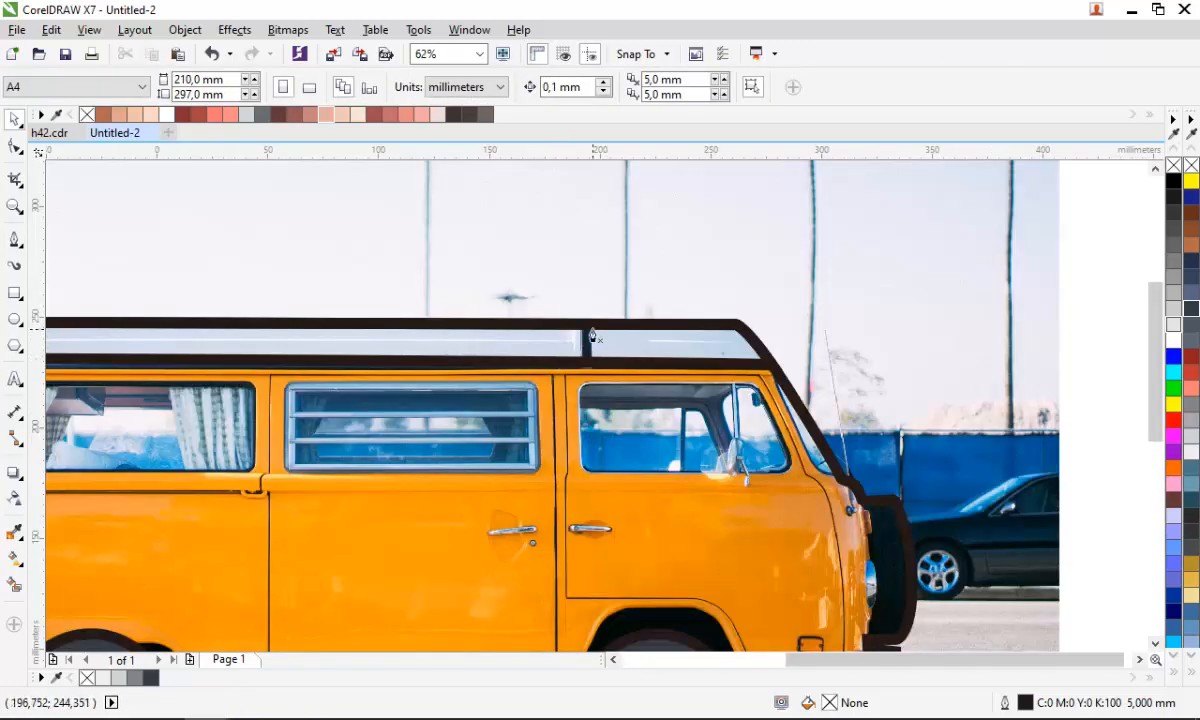
key("space")
scroll(591, 330, "up", 2)
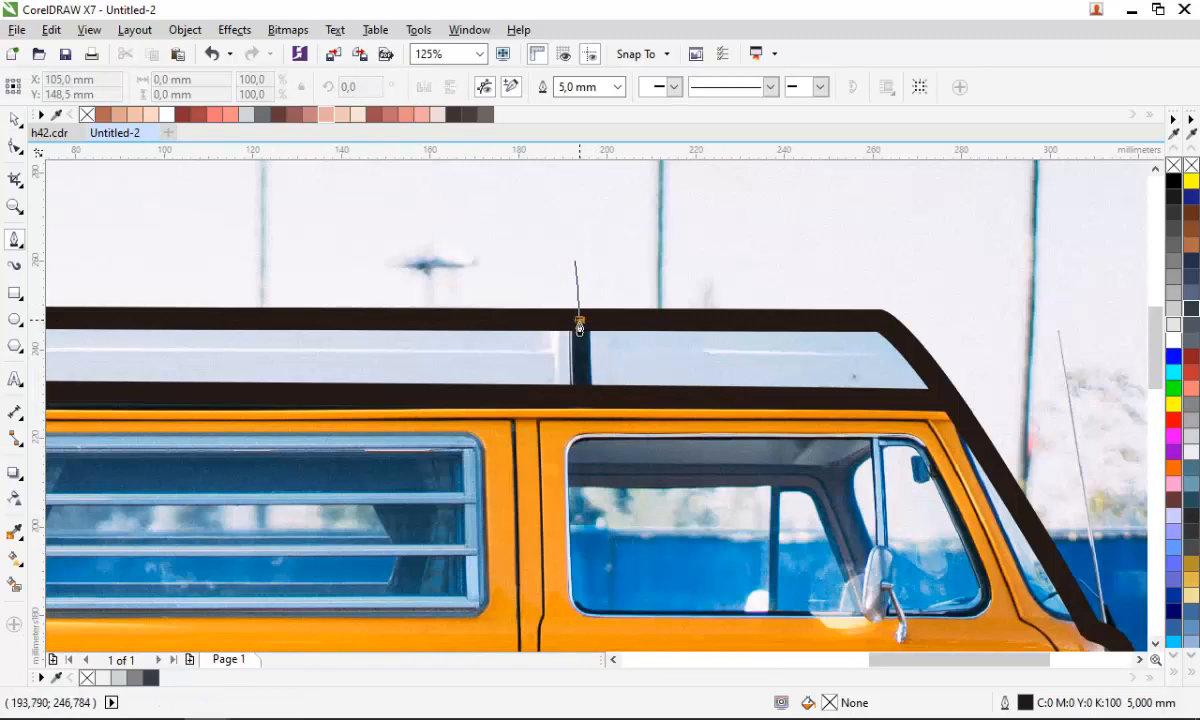
left_click(579, 320)
left_click(582, 478)
scroll(582, 480, "down", 2)
left_click_drag(833, 433, 819, 270)
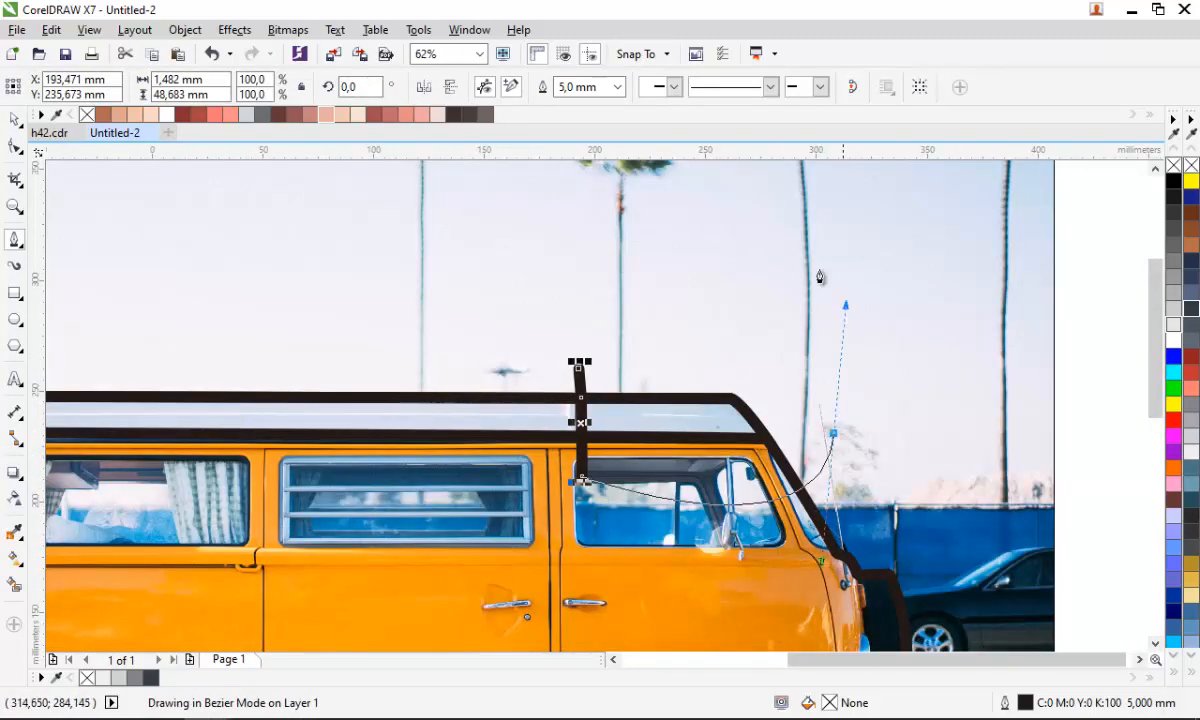
left_click_drag(717, 249, 639, 273)
left_click(579, 370)
key("space")
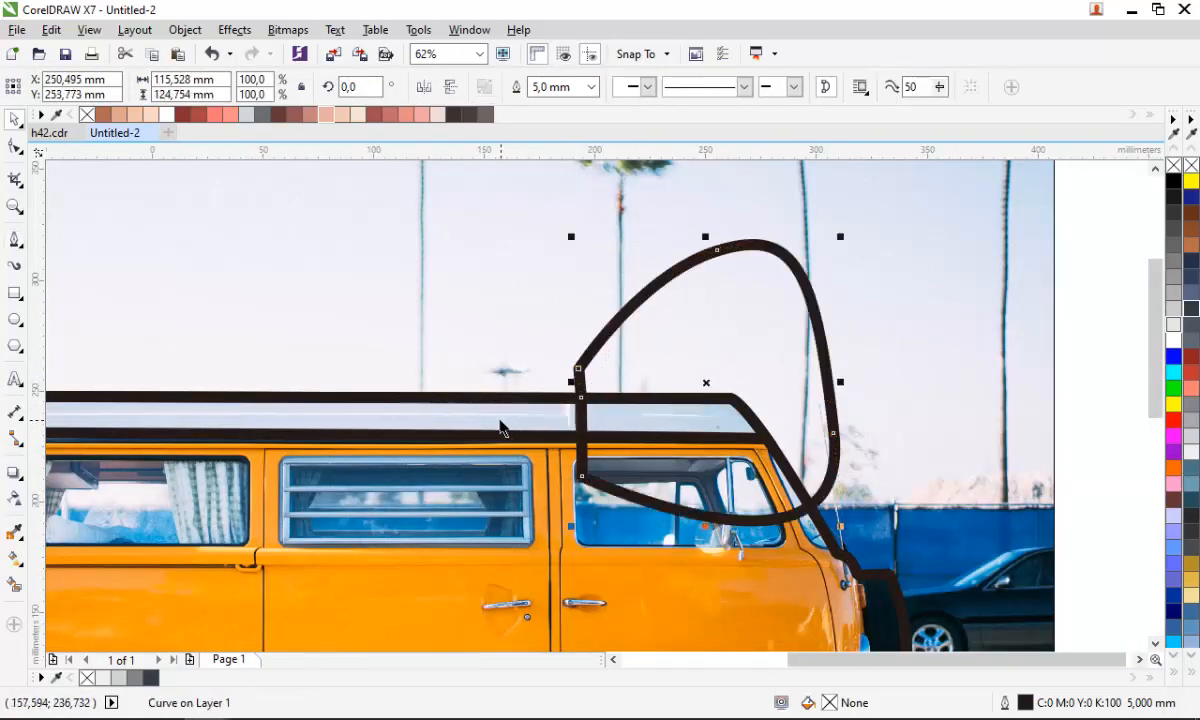
left_click(468, 398, "shift")
left_click(570, 88)
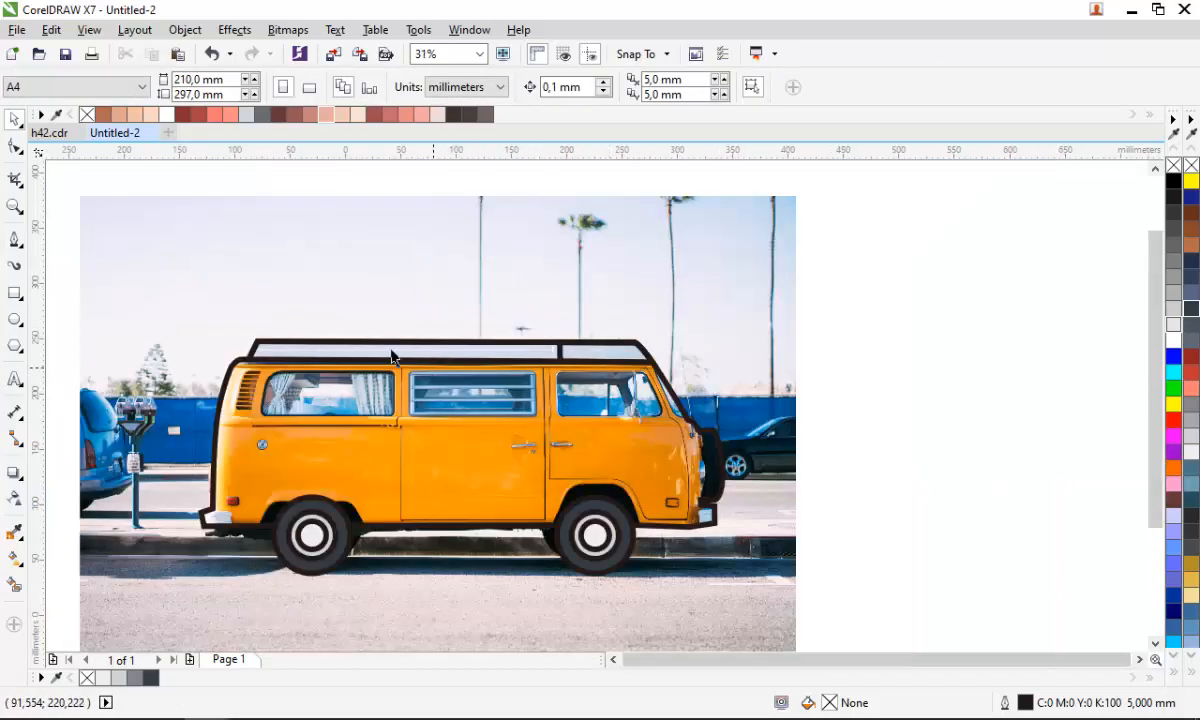
- Inspect the van outline at different zoom levels
scroll(392, 358, "down", 1)
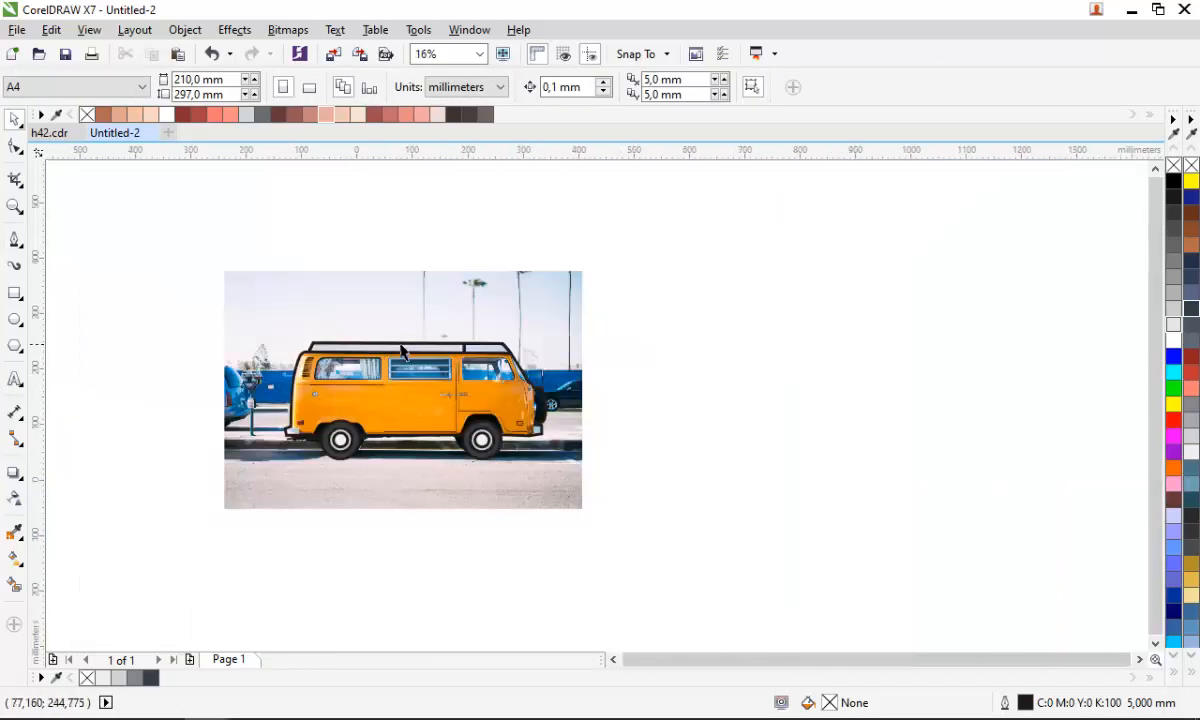
scroll(410, 356, "up", 2)
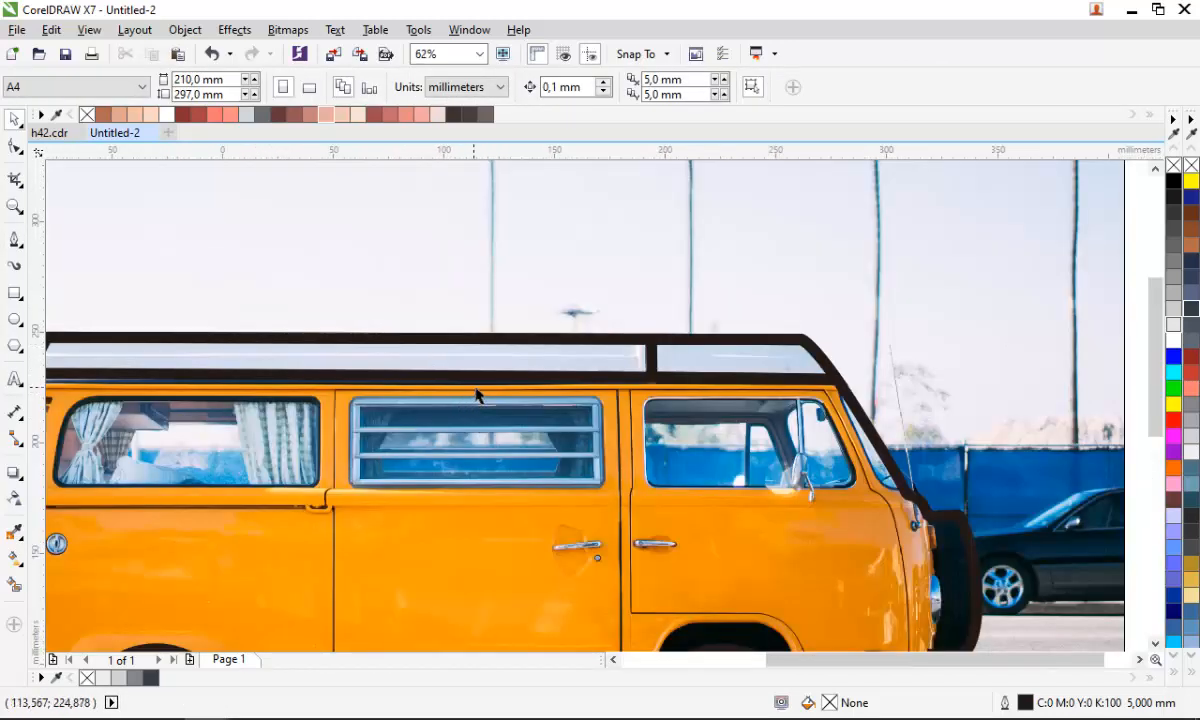
scroll(477, 396, "down", 1)
scroll(291, 392, "up", 1)
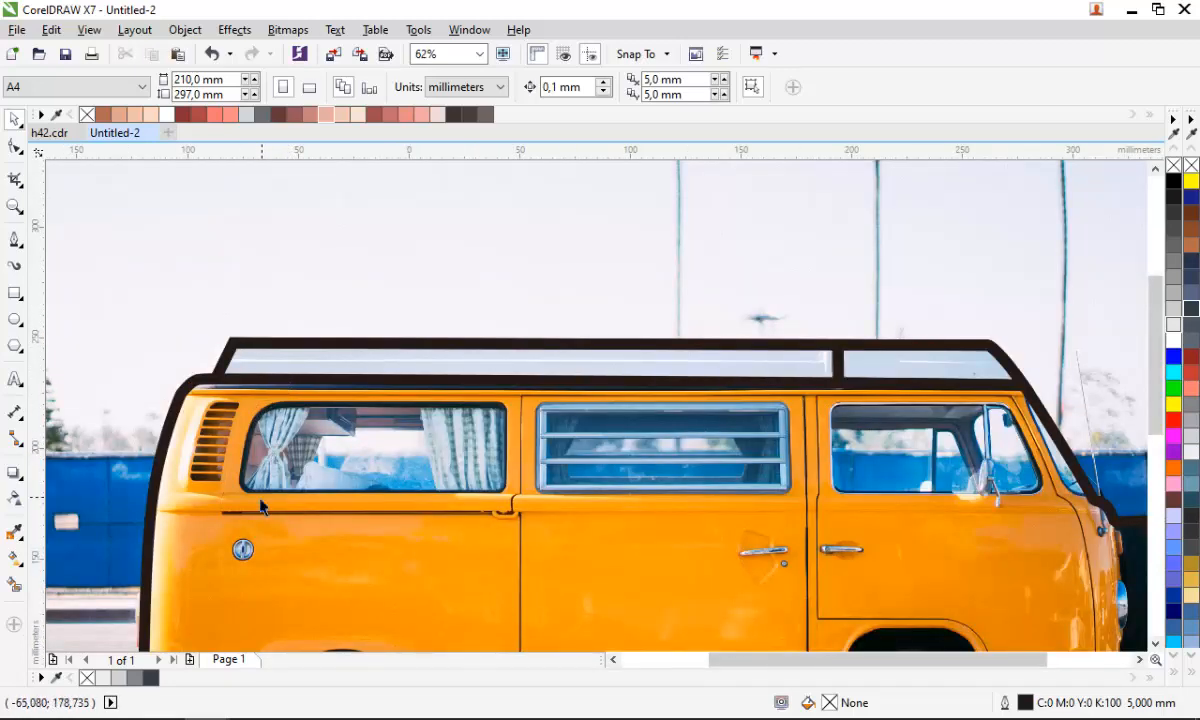
scroll(247, 490, "up", 1)
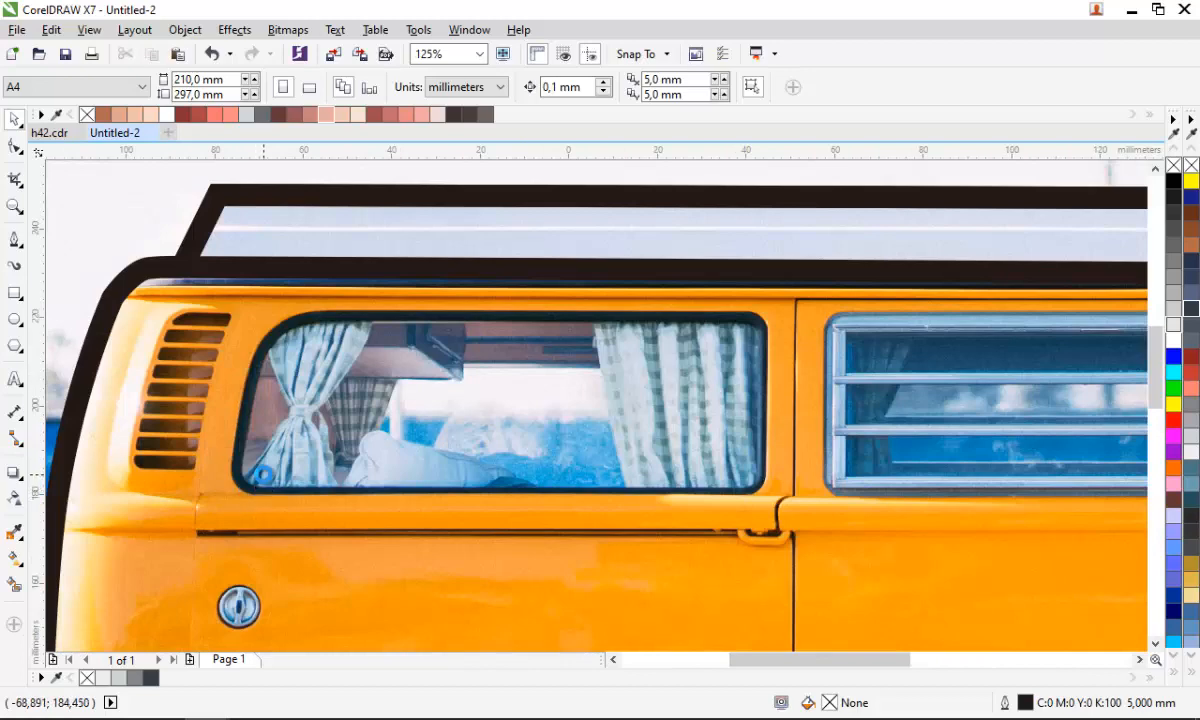
scroll(264, 476, "down", 1)
scroll(264, 460, "down", 1)
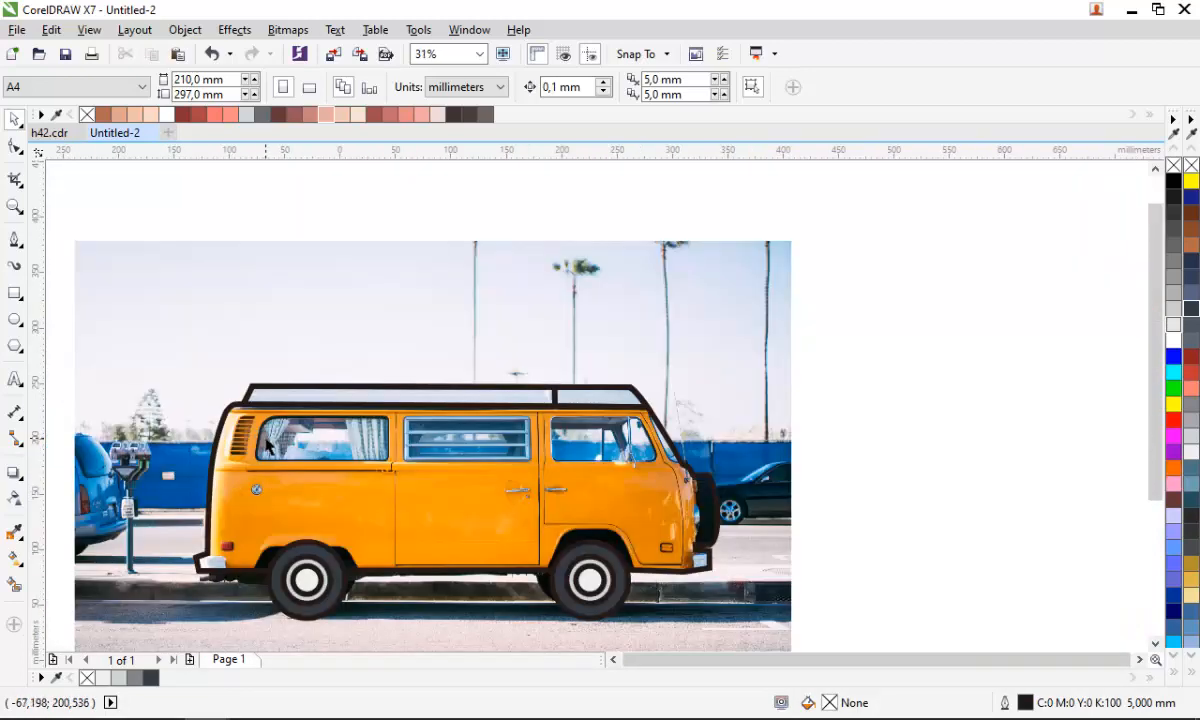
scroll(282, 594, "up", 2)
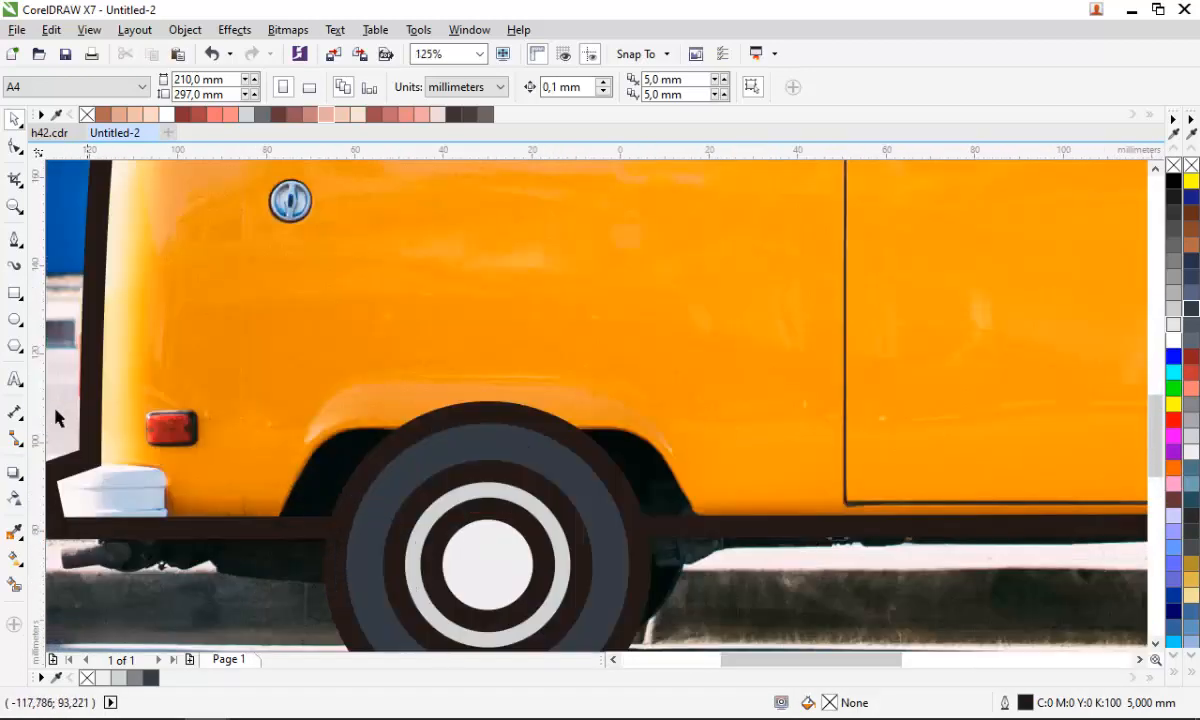
- Create the rear wheel arch by intersecting a Pen-drawn loop with the van outline, then delete the loop
left_click(15, 239)
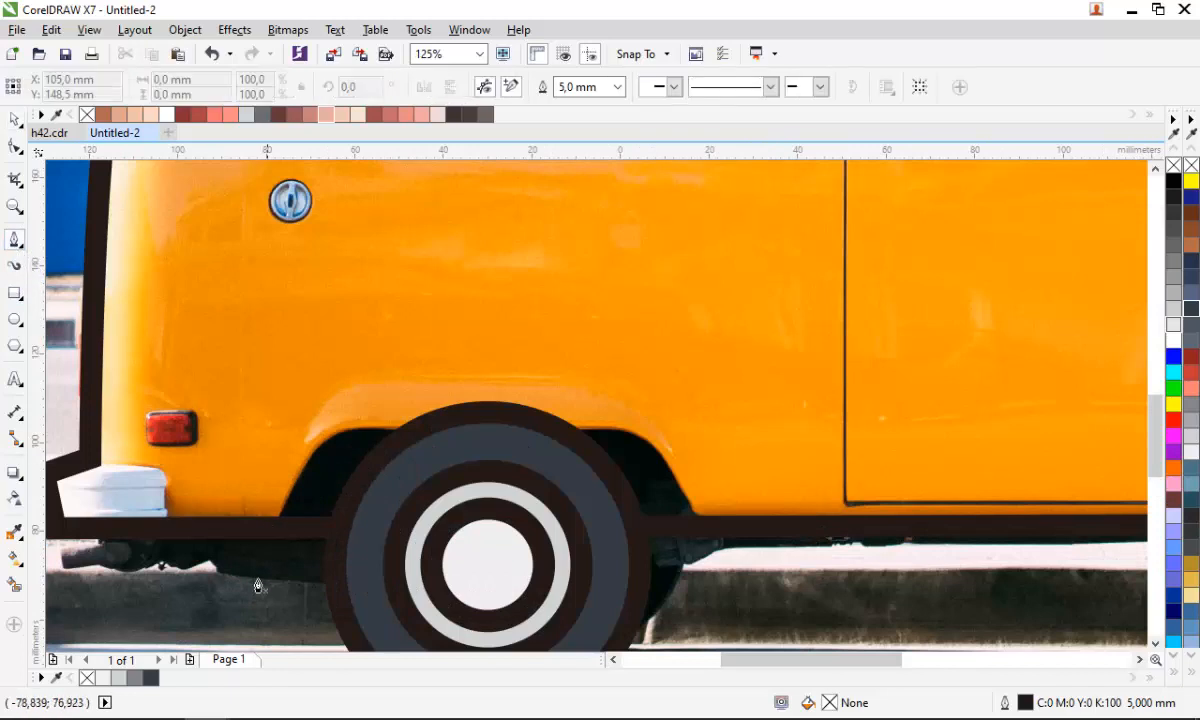
left_click(277, 518)
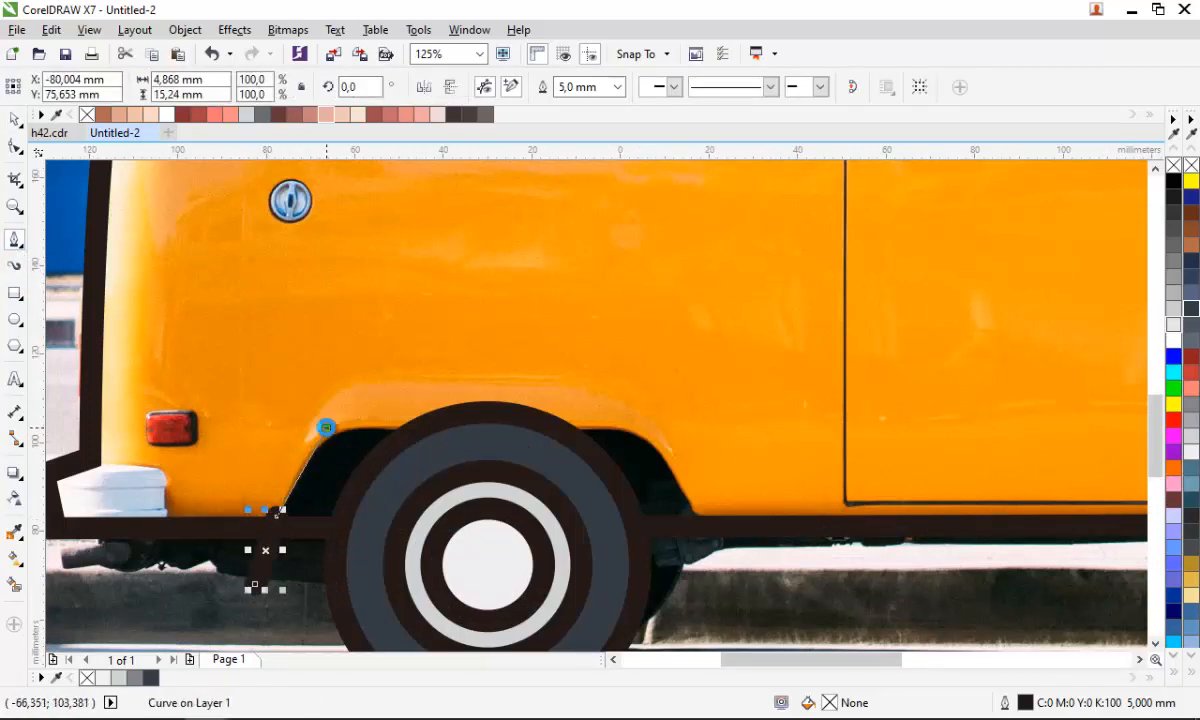
left_click(326, 427)
left_click(641, 424)
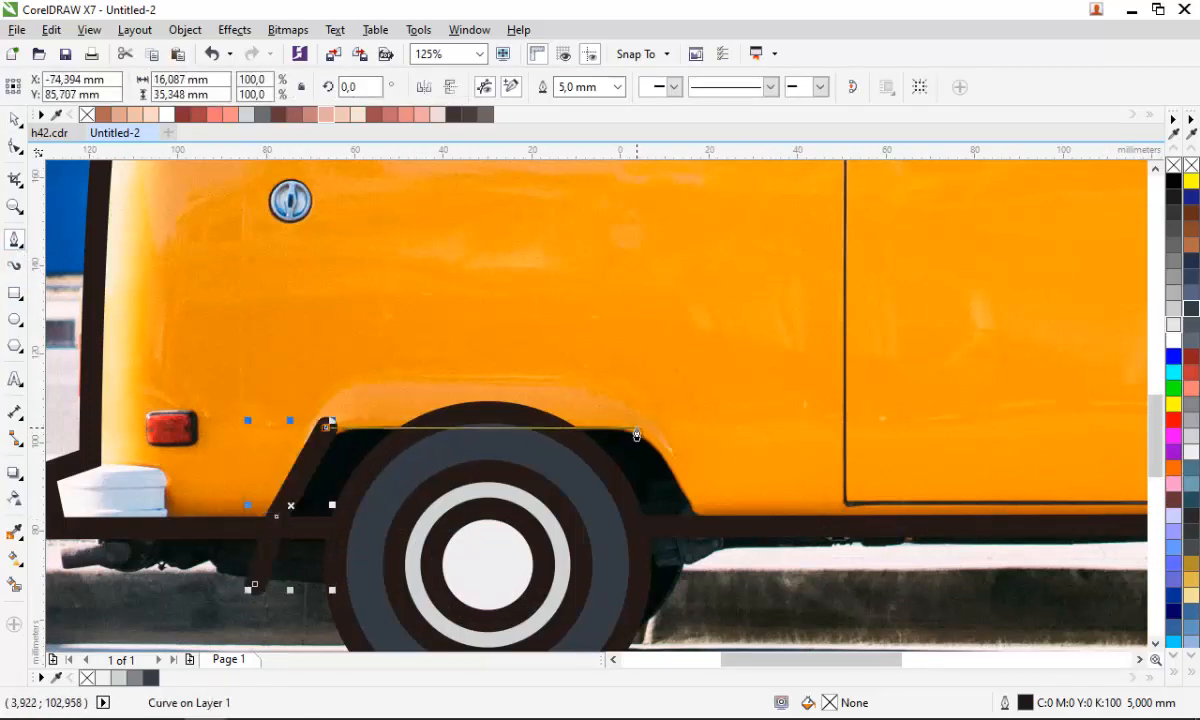
scroll(742, 595, "down", 5)
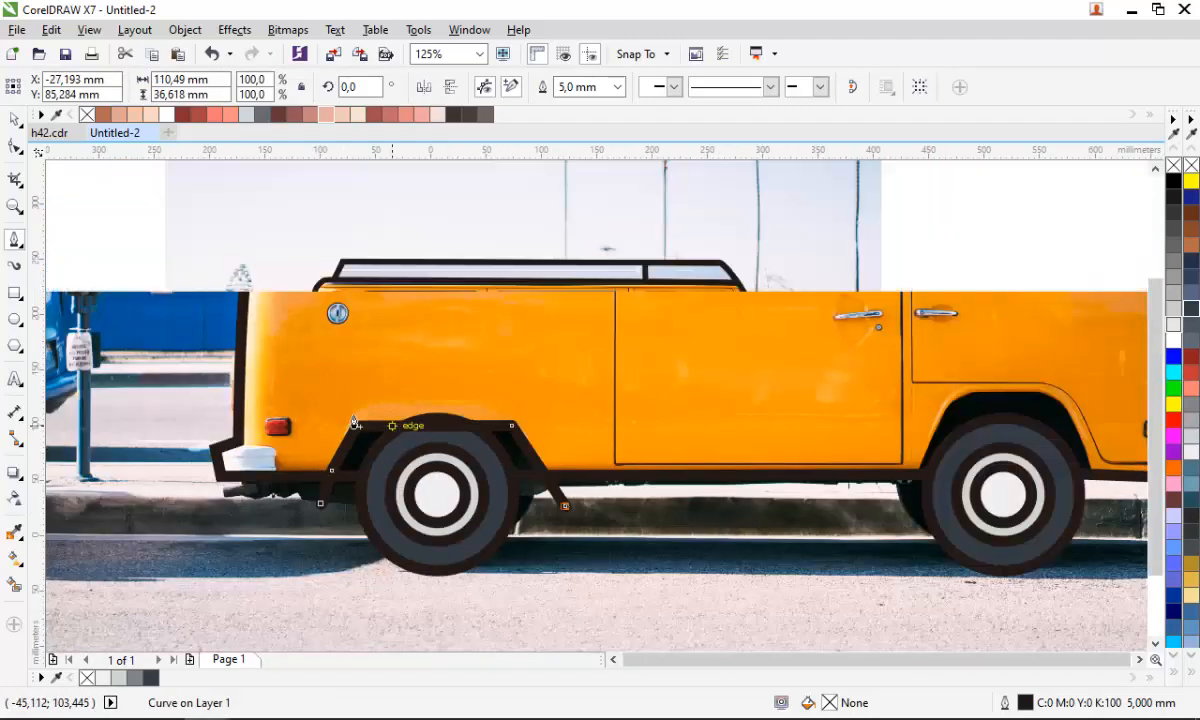
scroll(538, 432, "up", 5)
left_click(409, 538)
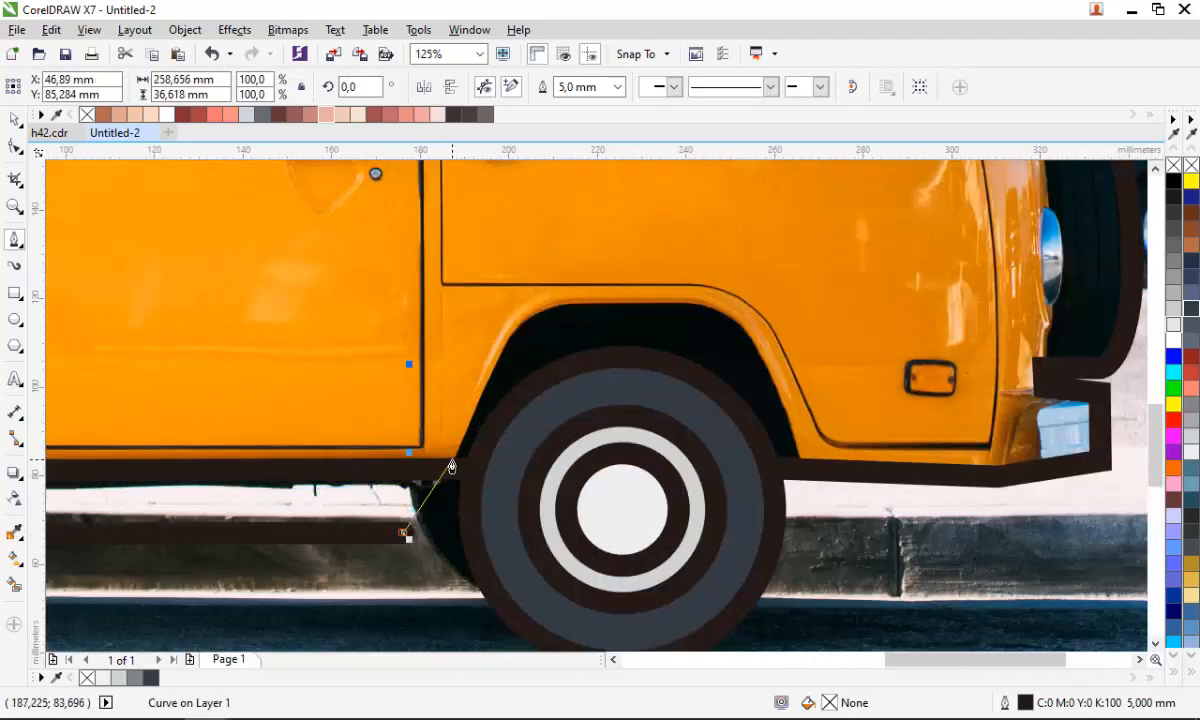
left_click(461, 443)
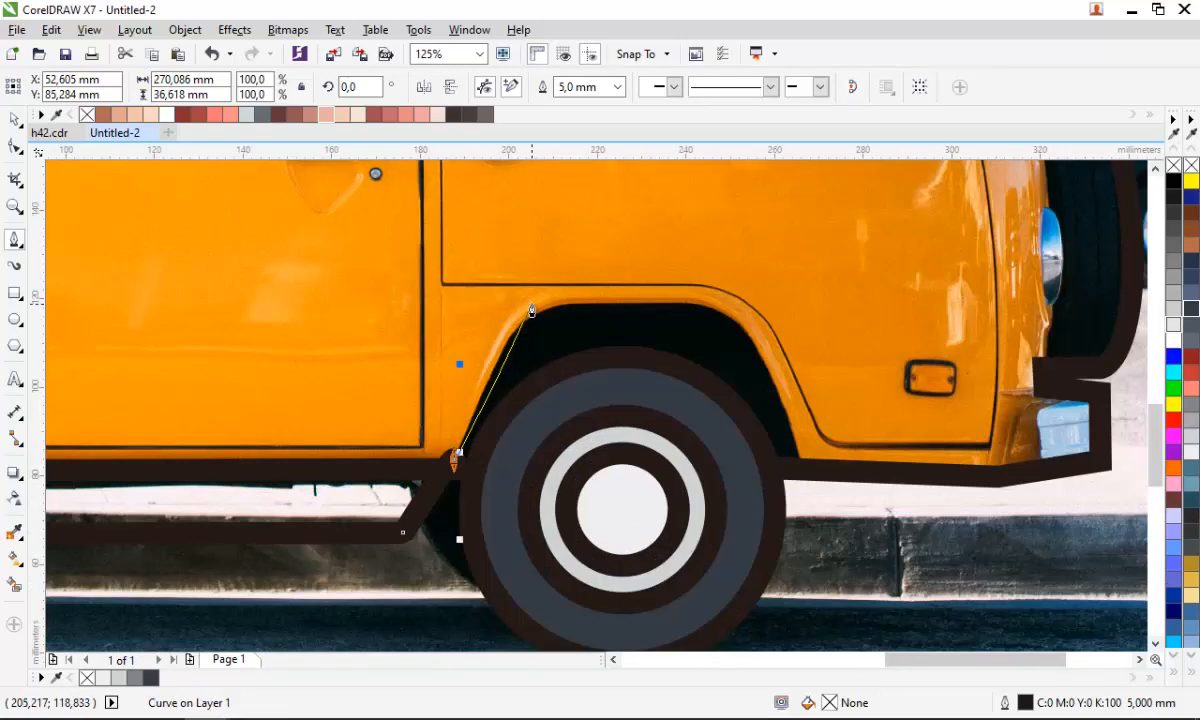
left_click(537, 298)
left_click(736, 300)
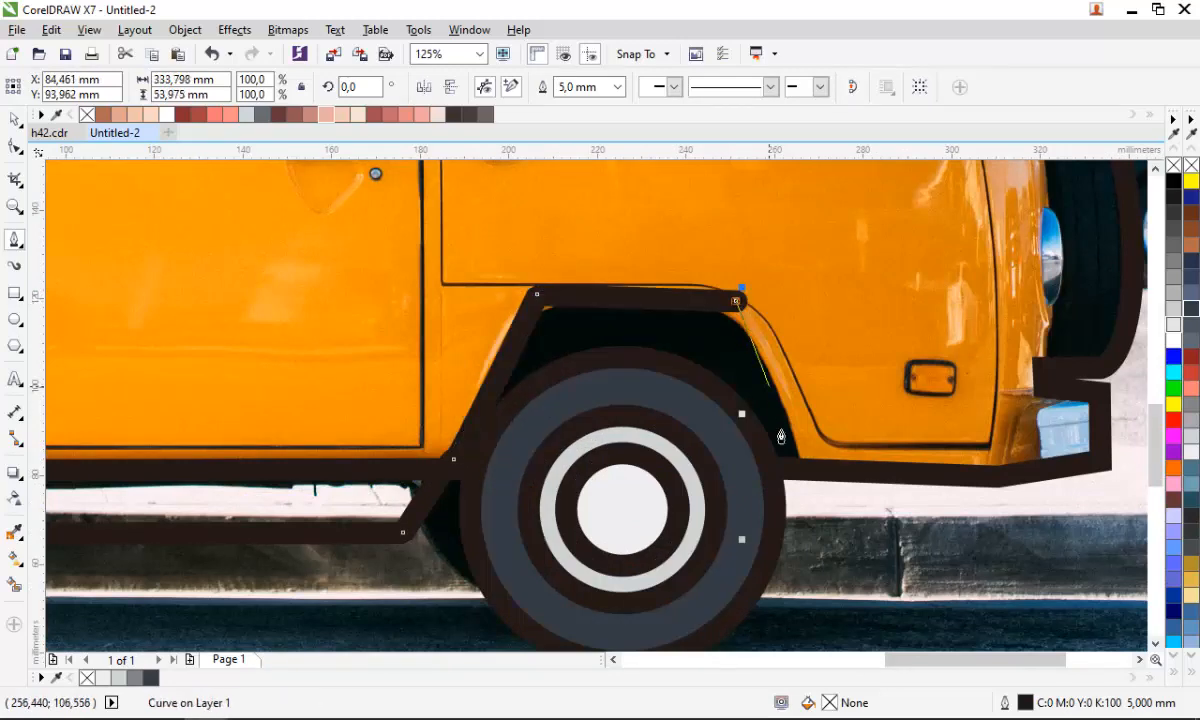
scroll(690, 420, "down", 2)
left_click_drag(683, 570, 520, 588)
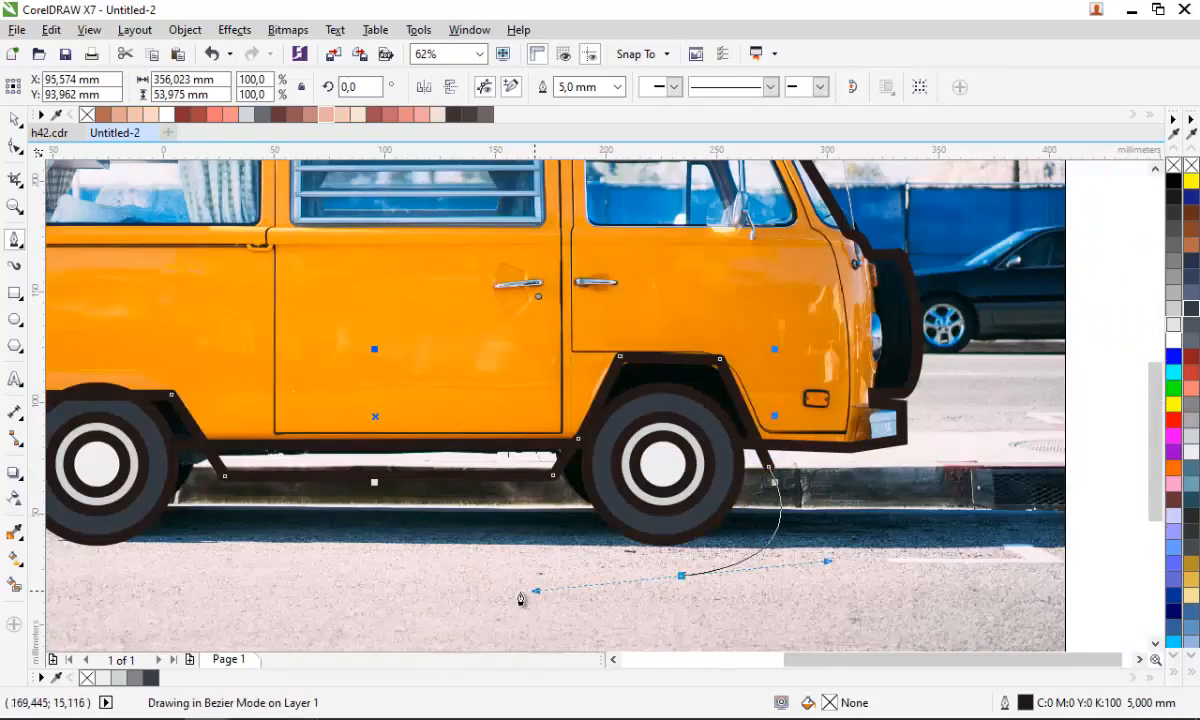
scroll(530, 560, "down", 2)
left_click_drag(343, 573, 290, 575)
left_click(262, 500)
left_click(358, 464)
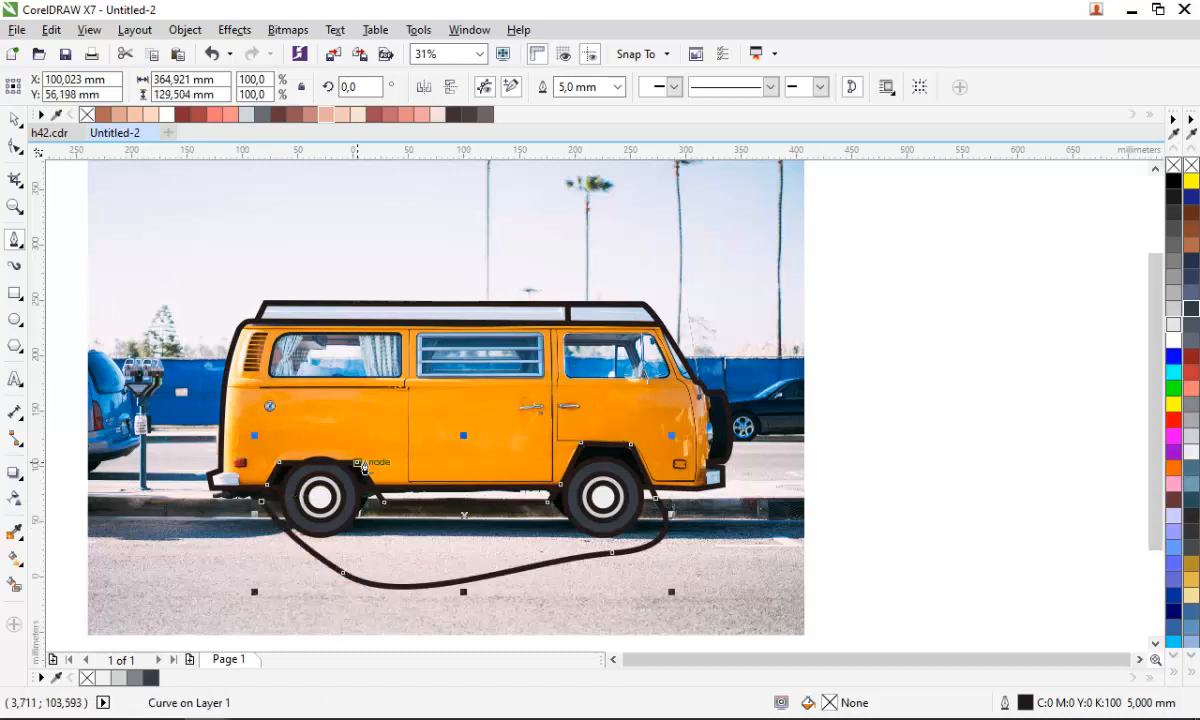
key("space")
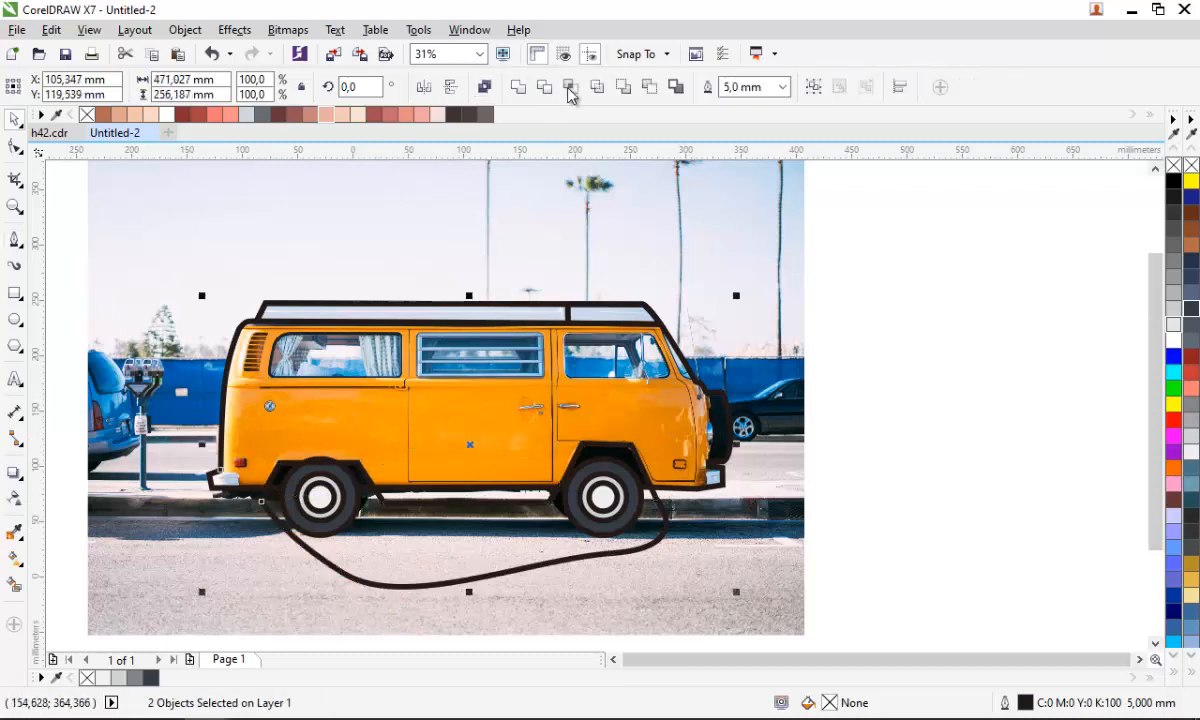
left_click(570, 94)
left_click(495, 574)
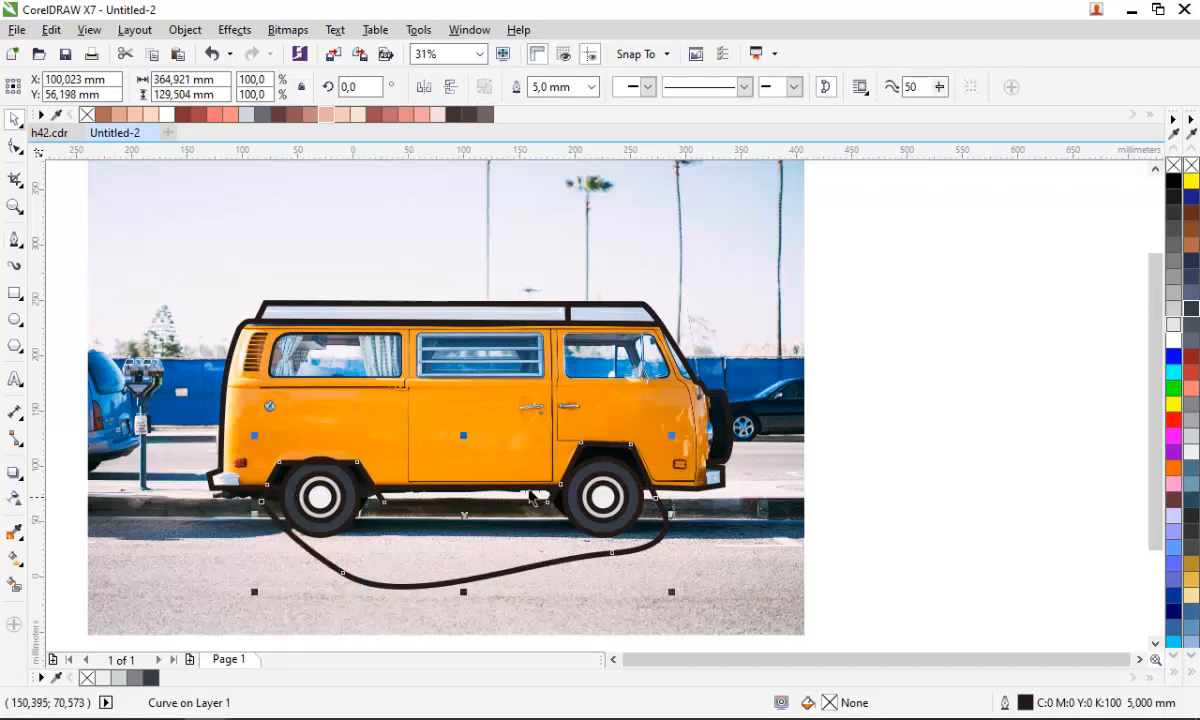
key("Delete")
- Fill the new wheel arch shape with black
scroll(597, 445, "up", 2)
left_click(643, 476)
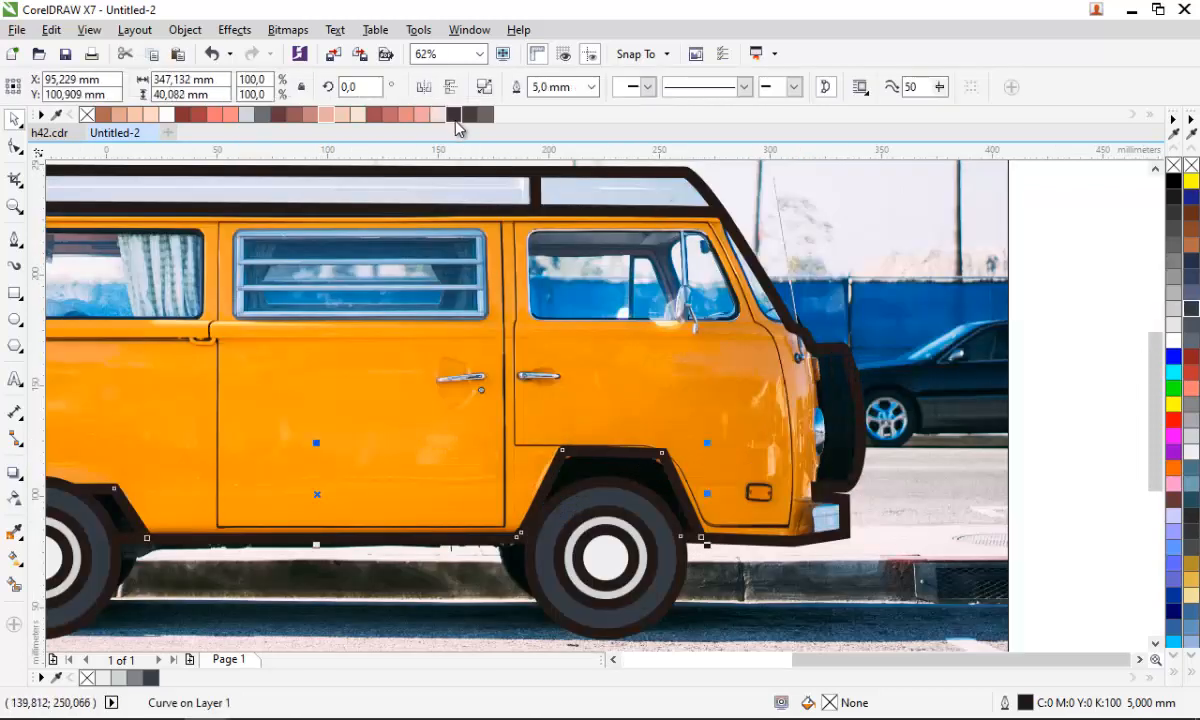
left_click(455, 119)
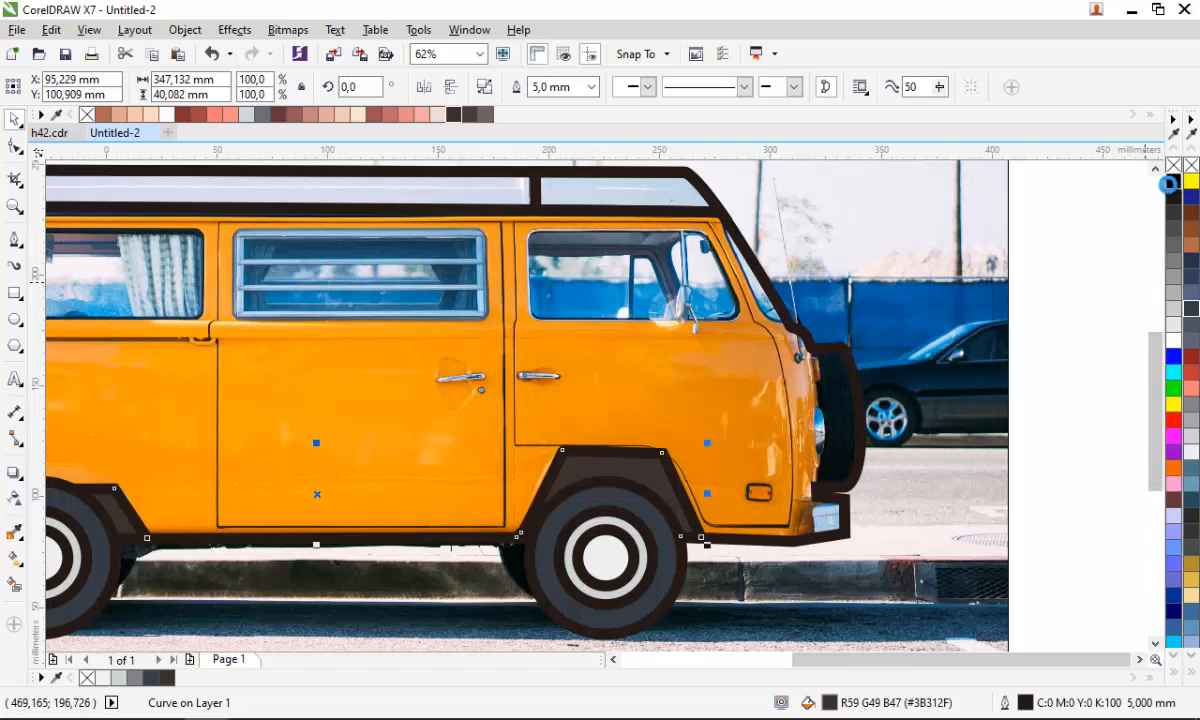
left_click(1172, 182)
- Inspect the filled wheel arches at different zoom levels
scroll(458, 480, "down", 2)
scroll(305, 423, "up", 2)
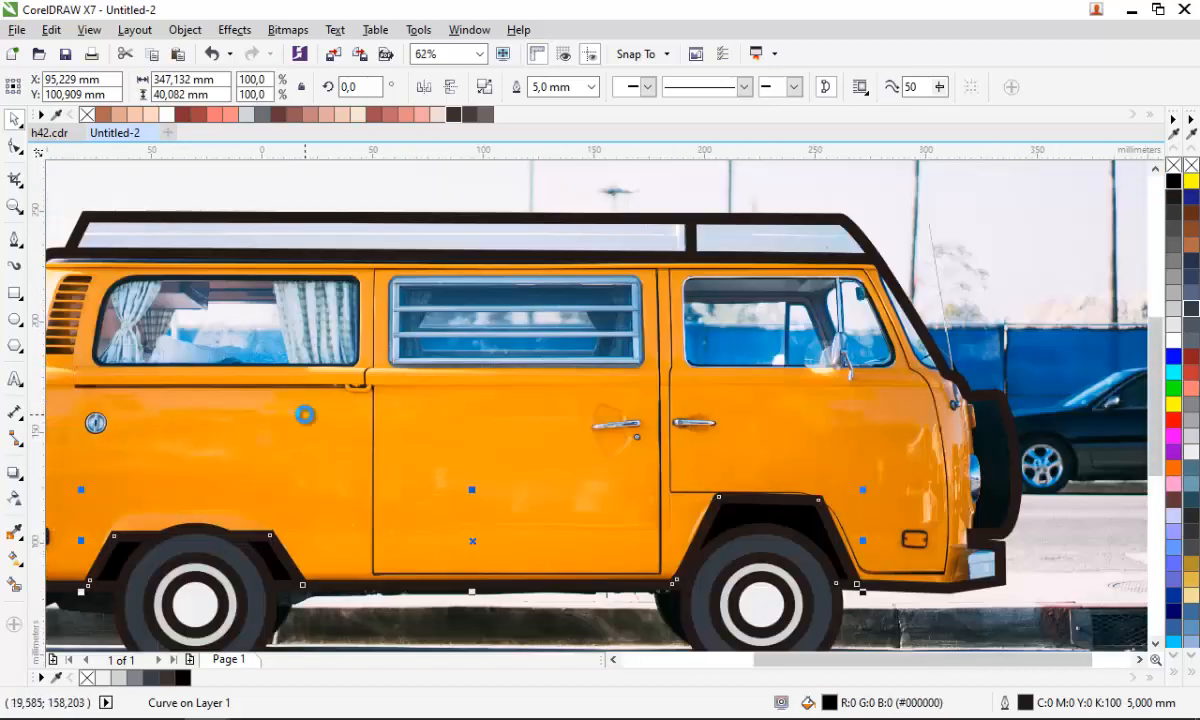
scroll(390, 370, "down", 2)
scroll(434, 415, "up", 2)
left_click(332, 486)
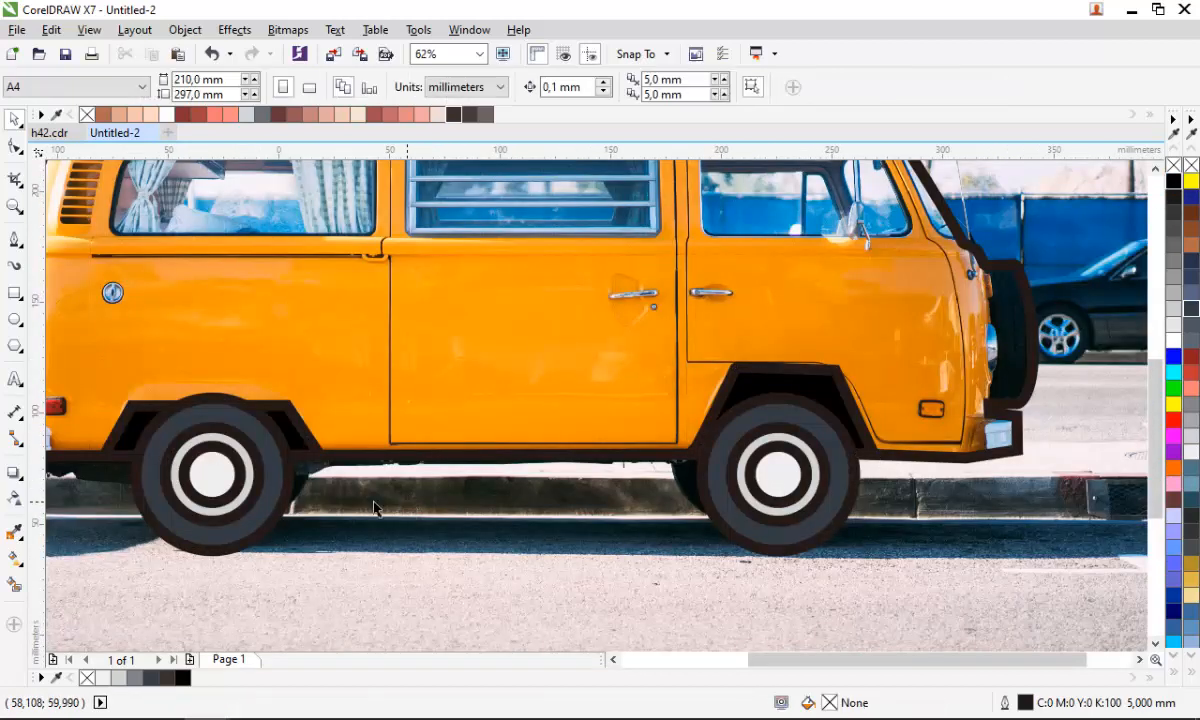
scroll(332, 486, "down", 2)
scroll(230, 470, "up", 4)
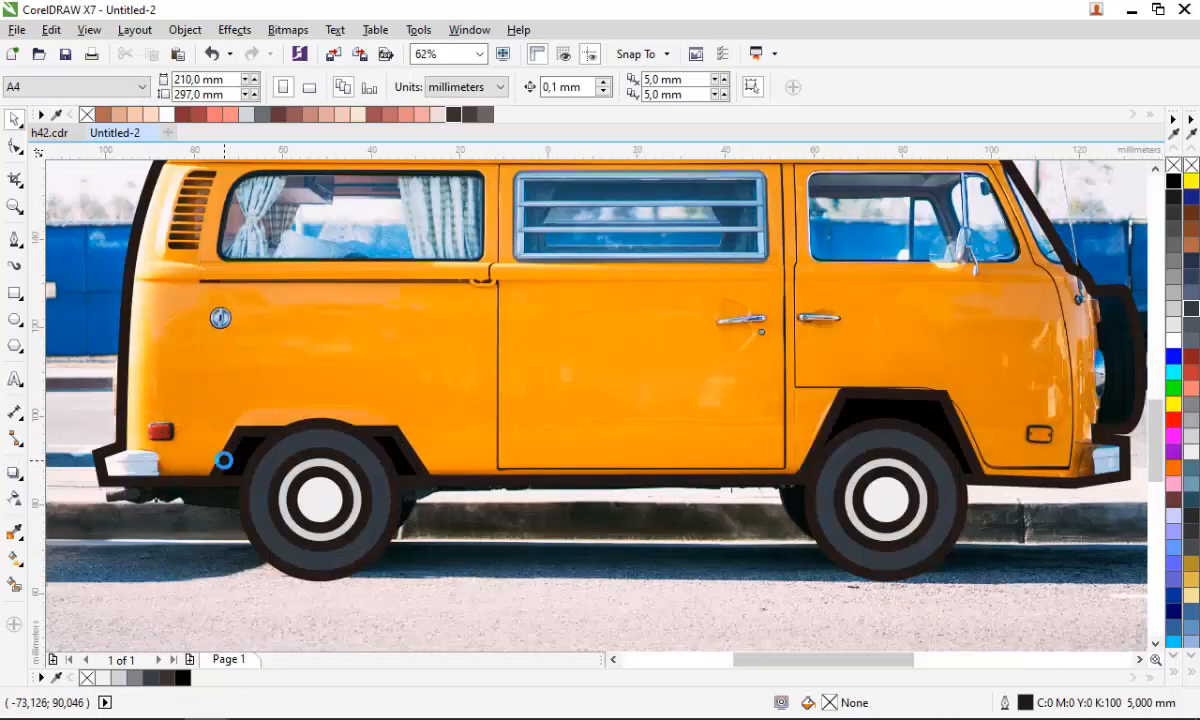
- Sample the rear wheel arch colour with the Color Eyedropper and review the whole van
left_click(233, 470)
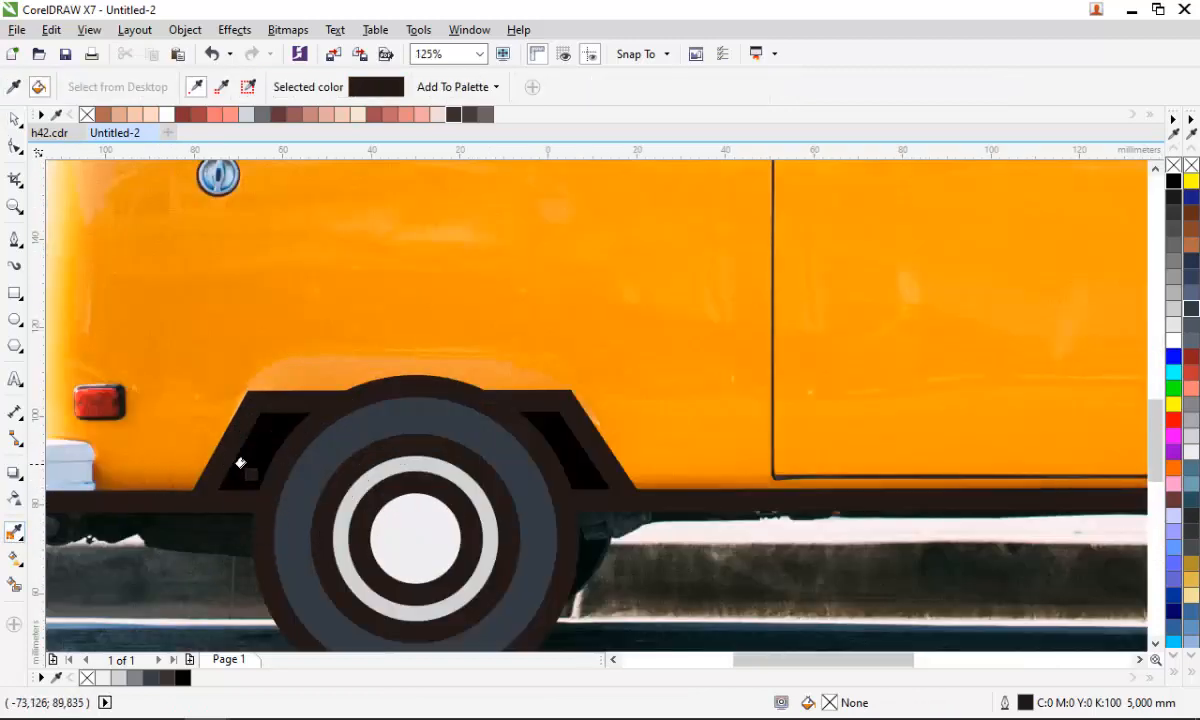
left_click(240, 461)
scroll(242, 462, "down", 1)
key("space")
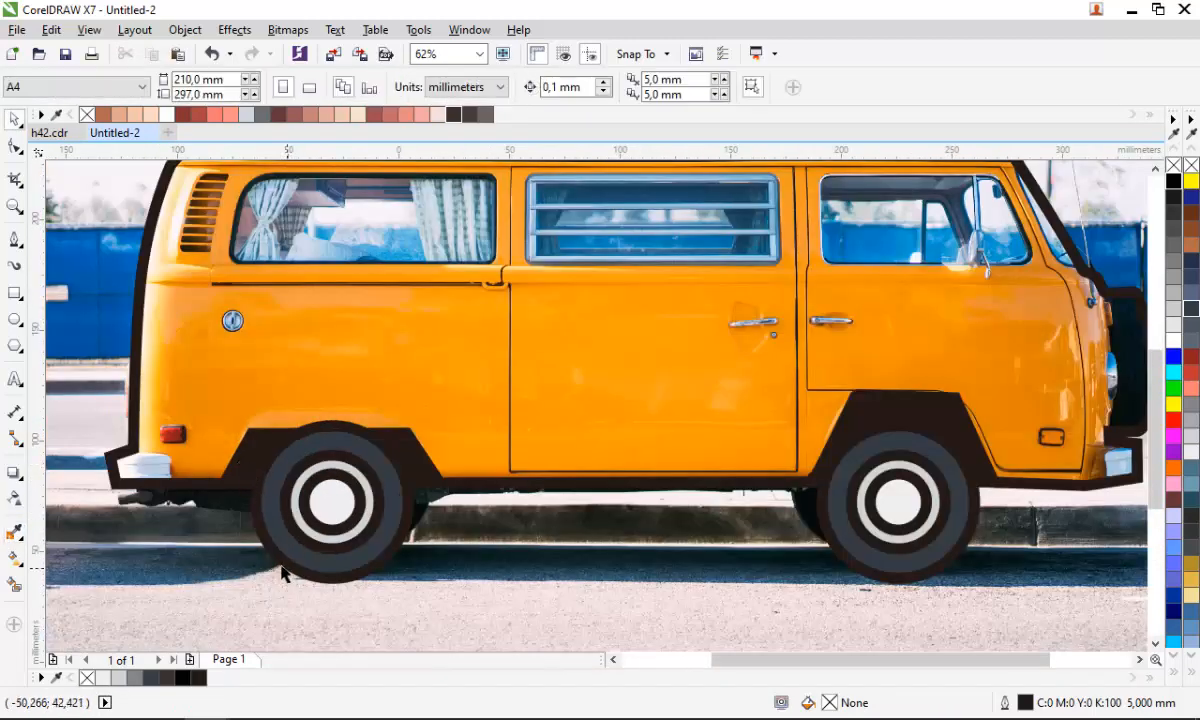
scroll(238, 565, "down", 1)
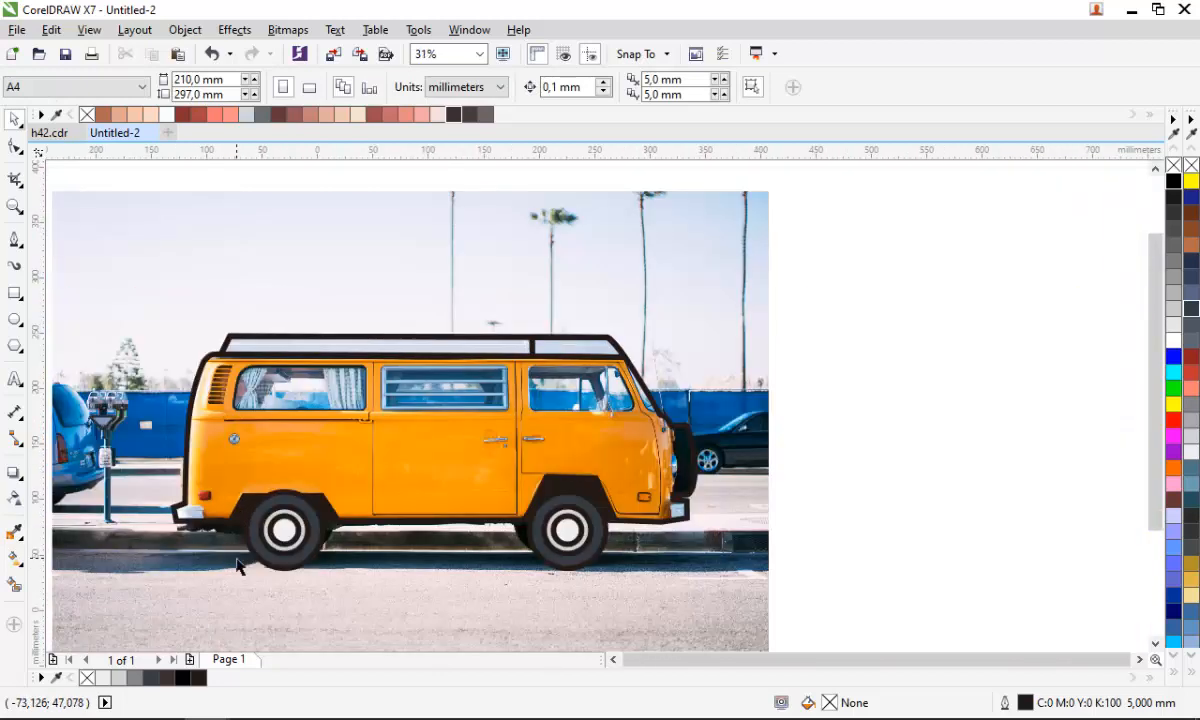
scroll(278, 497, "up", 1)
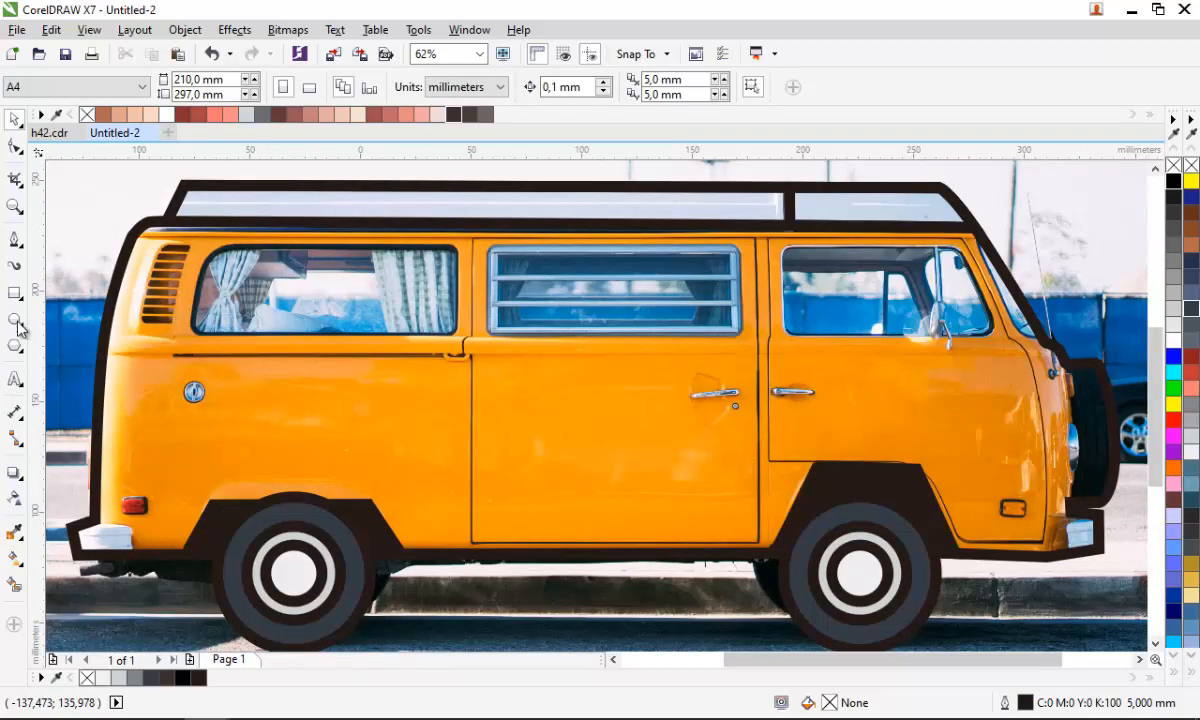
- Trace a closed 5 mm frame around the rear side window with the Pen tool
left_click(15, 241)
scroll(270, 260, "up", 1)
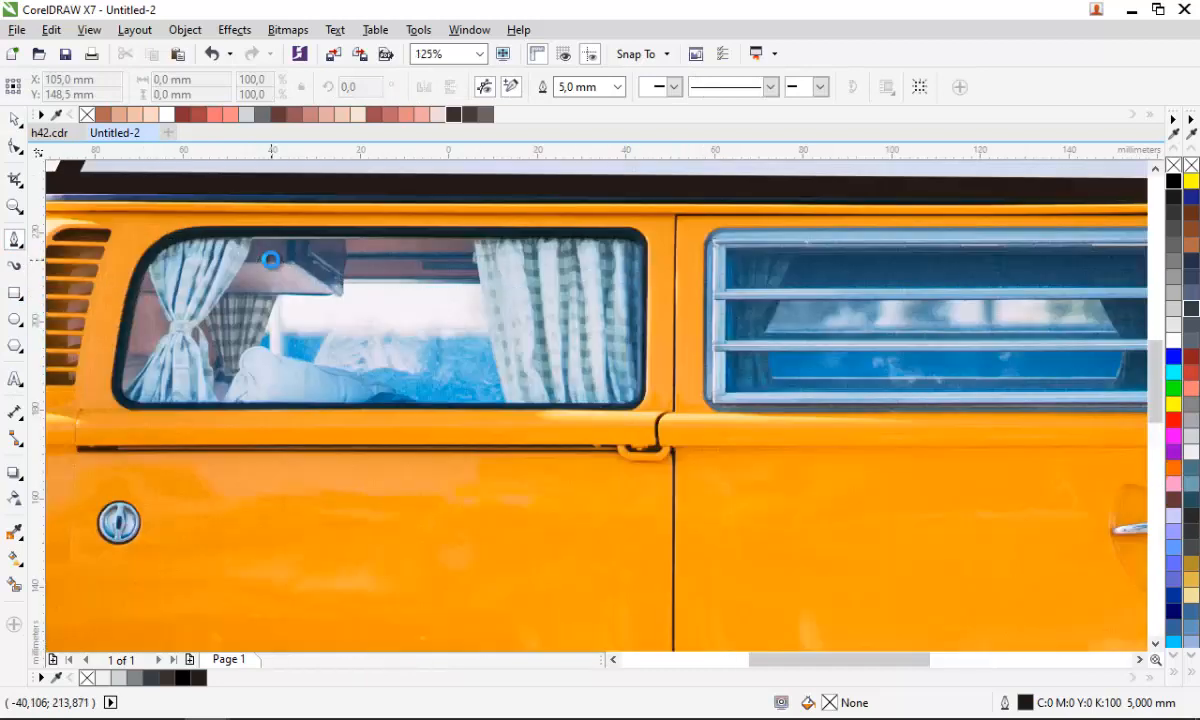
left_click(110, 407)
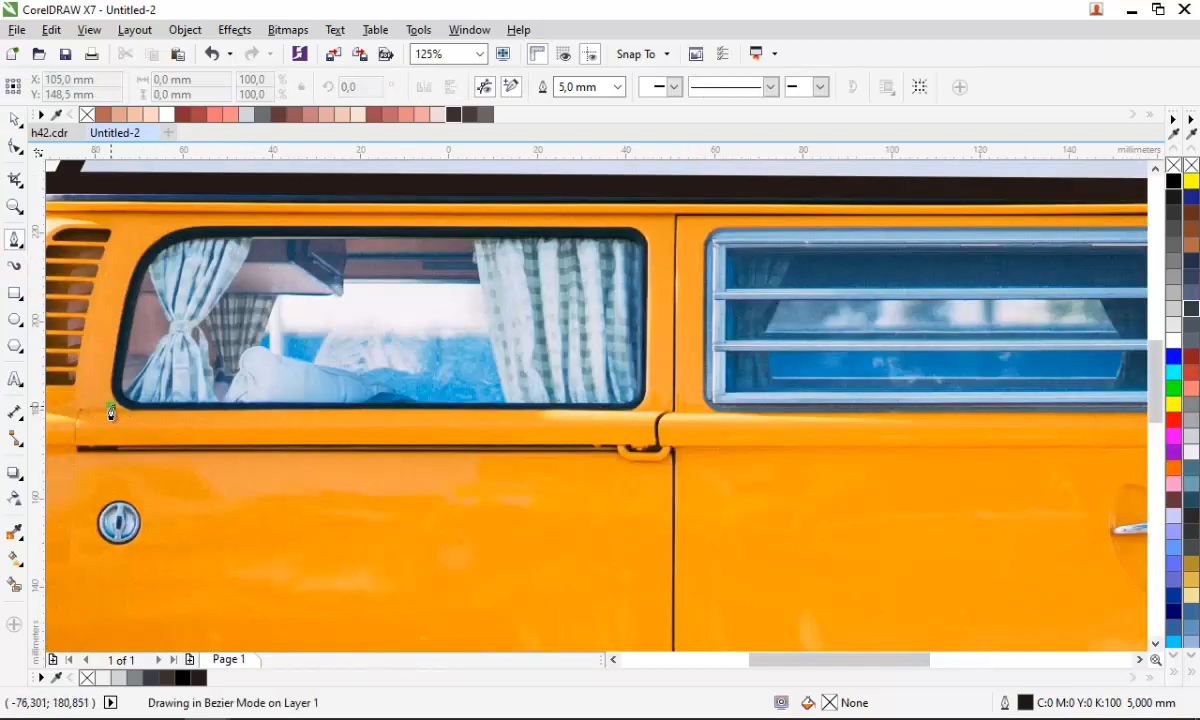
left_click(645, 407)
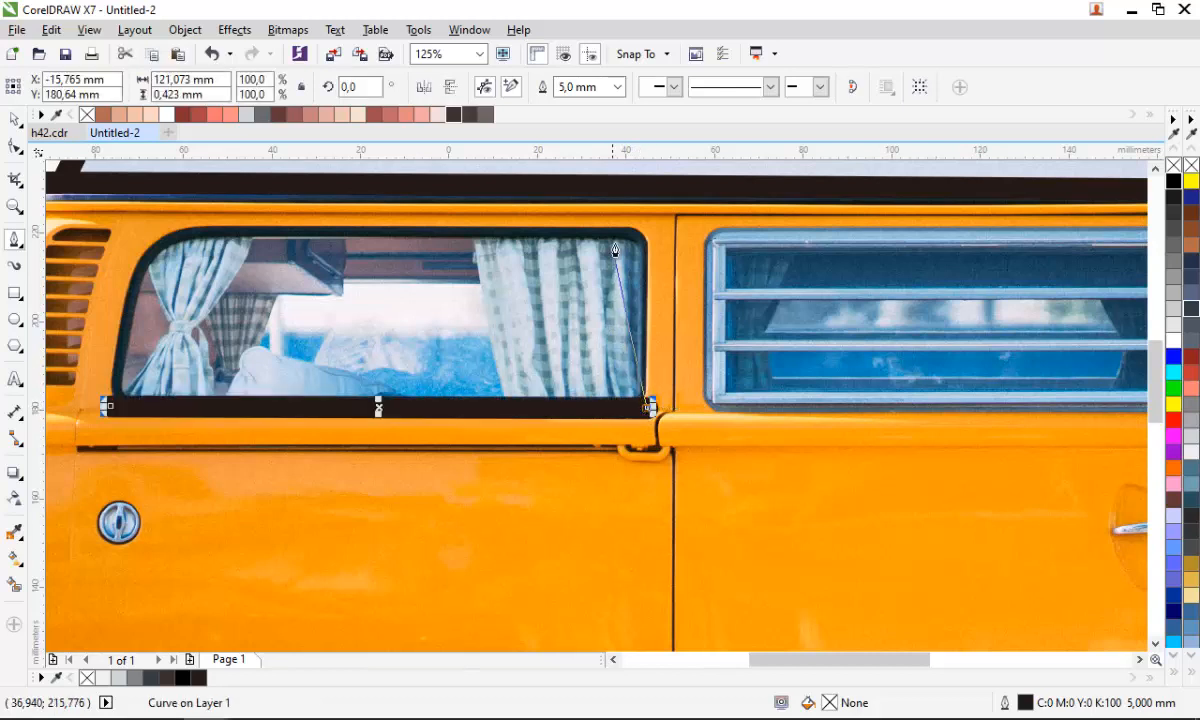
left_click(648, 230)
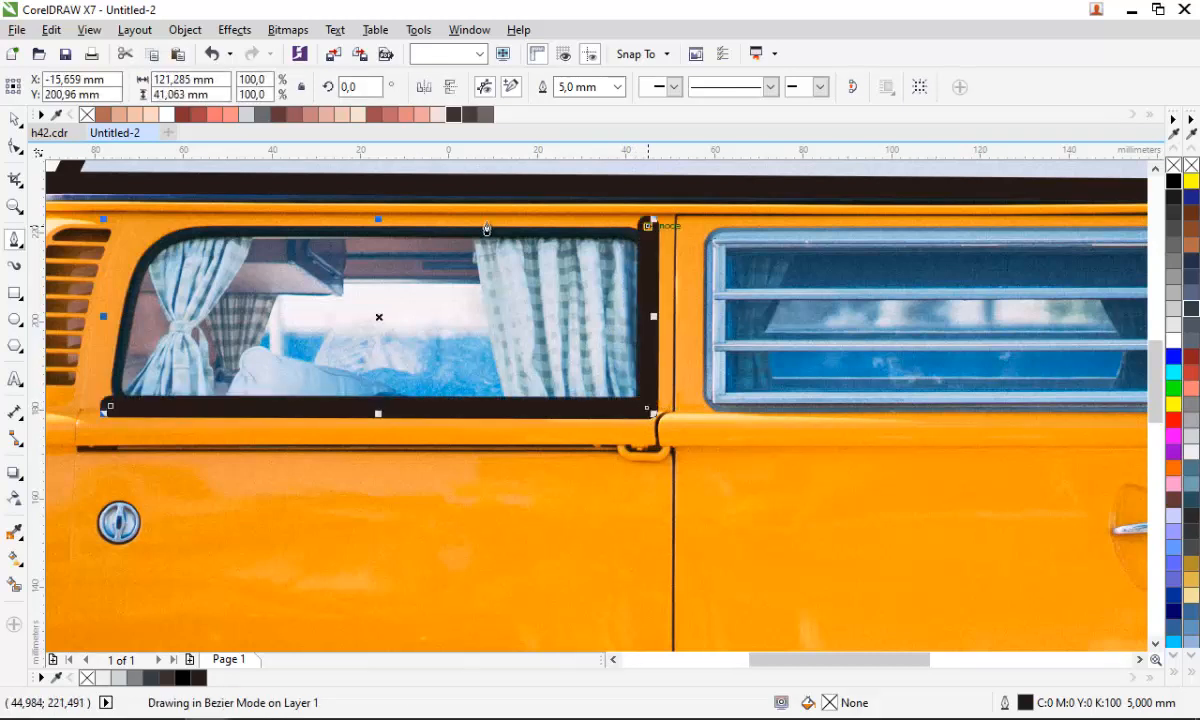
left_click(178, 228)
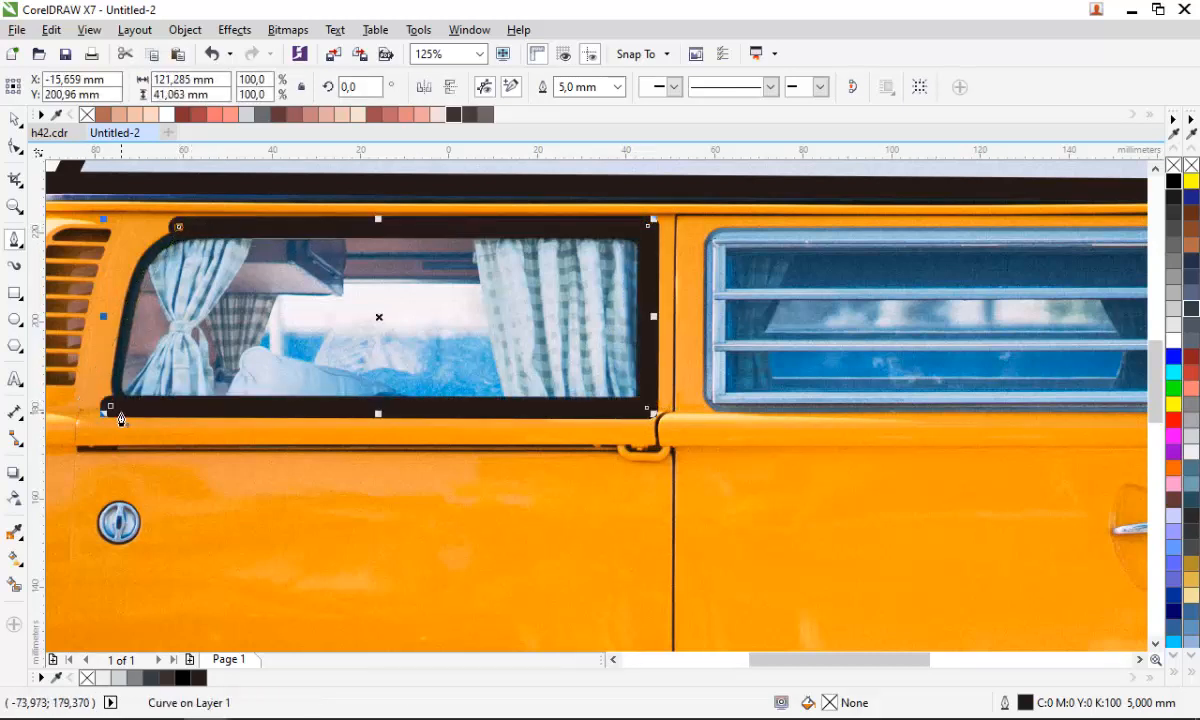
left_click(108, 407)
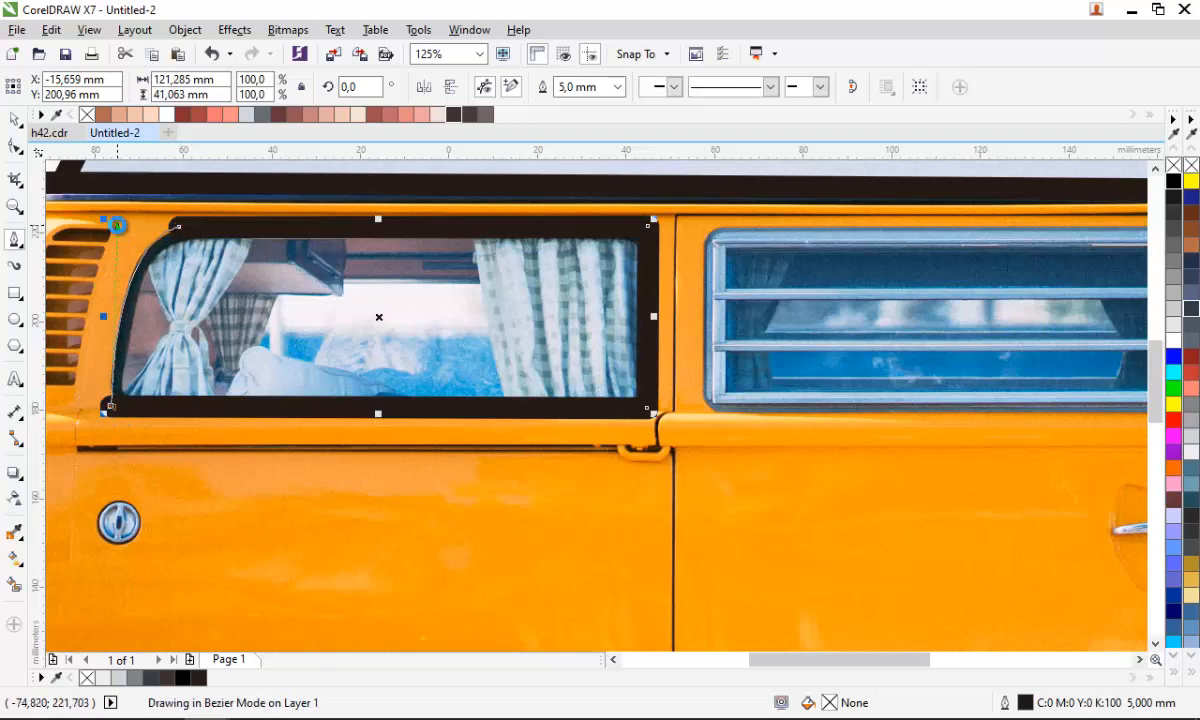
left_click(117, 225)
scroll(205, 388, "down", 1)
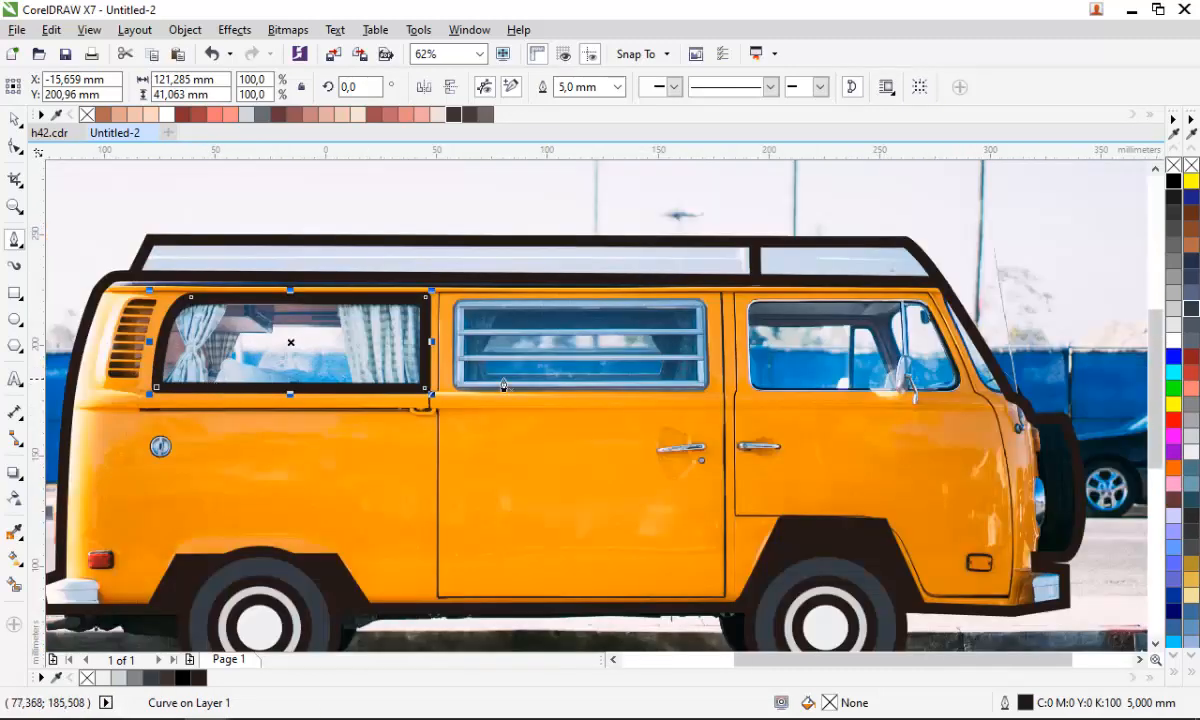
scroll(470, 326, "up", 1)
- Trace a closed frame around the middle louvred window with the Pen tool
left_click(437, 270)
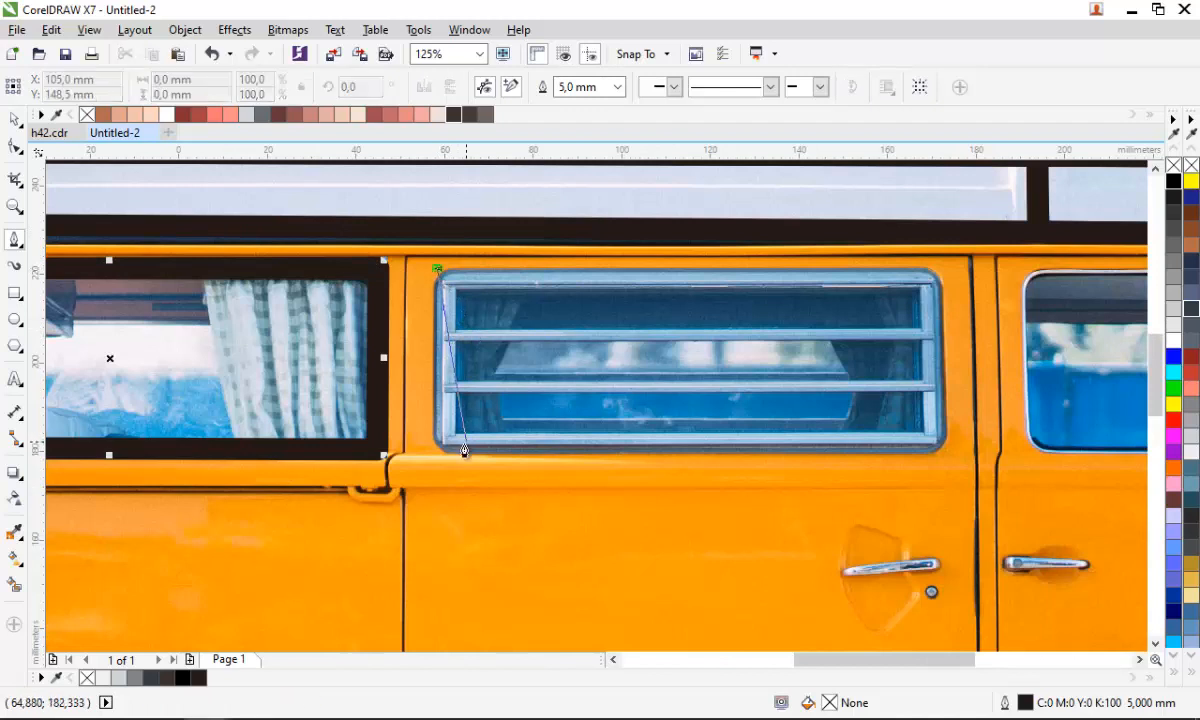
left_click(437, 453)
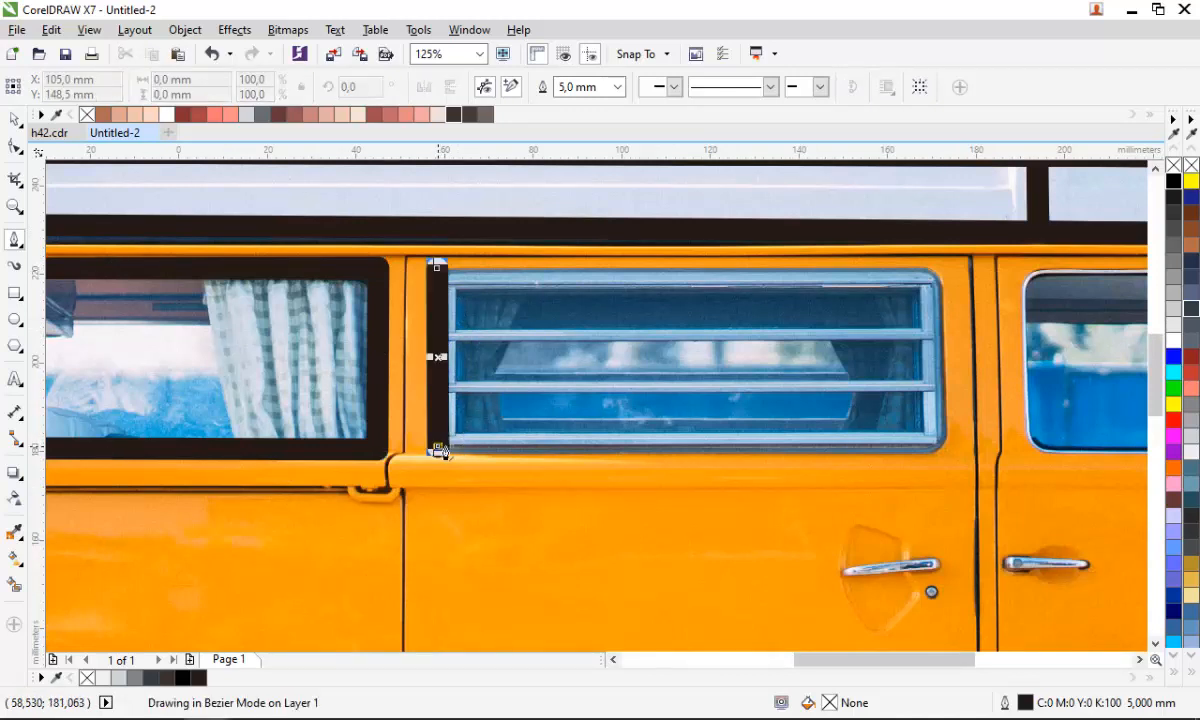
left_click(946, 446)
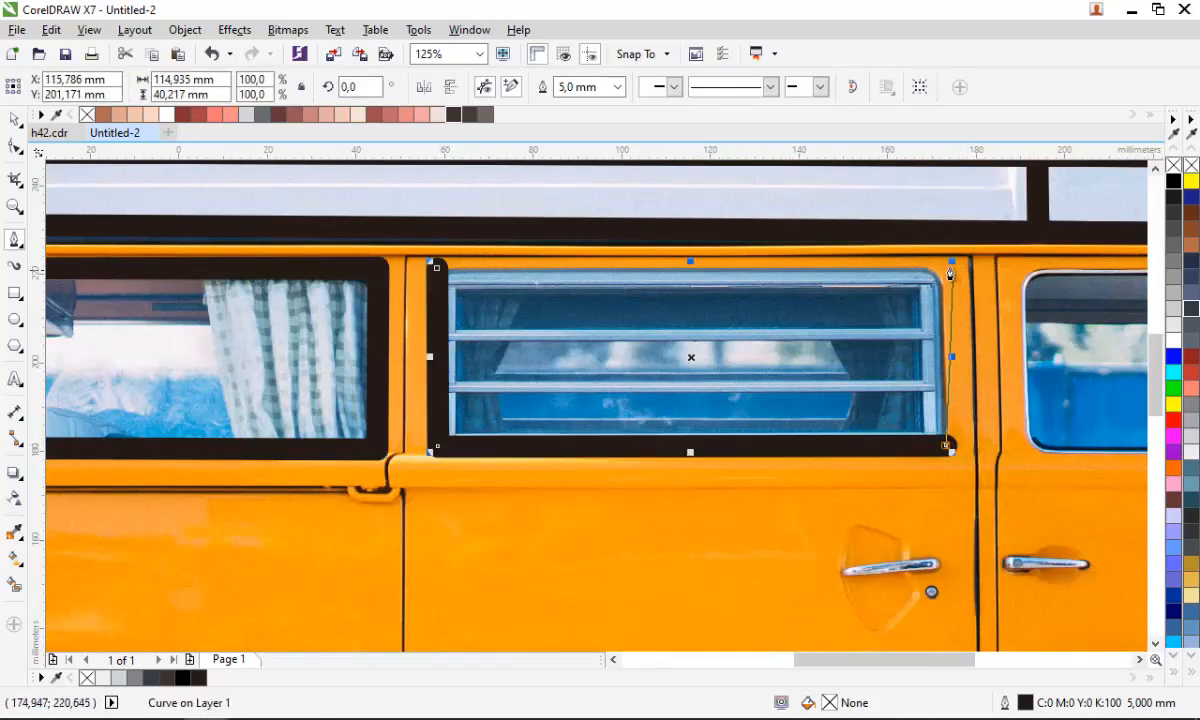
left_click(936, 264)
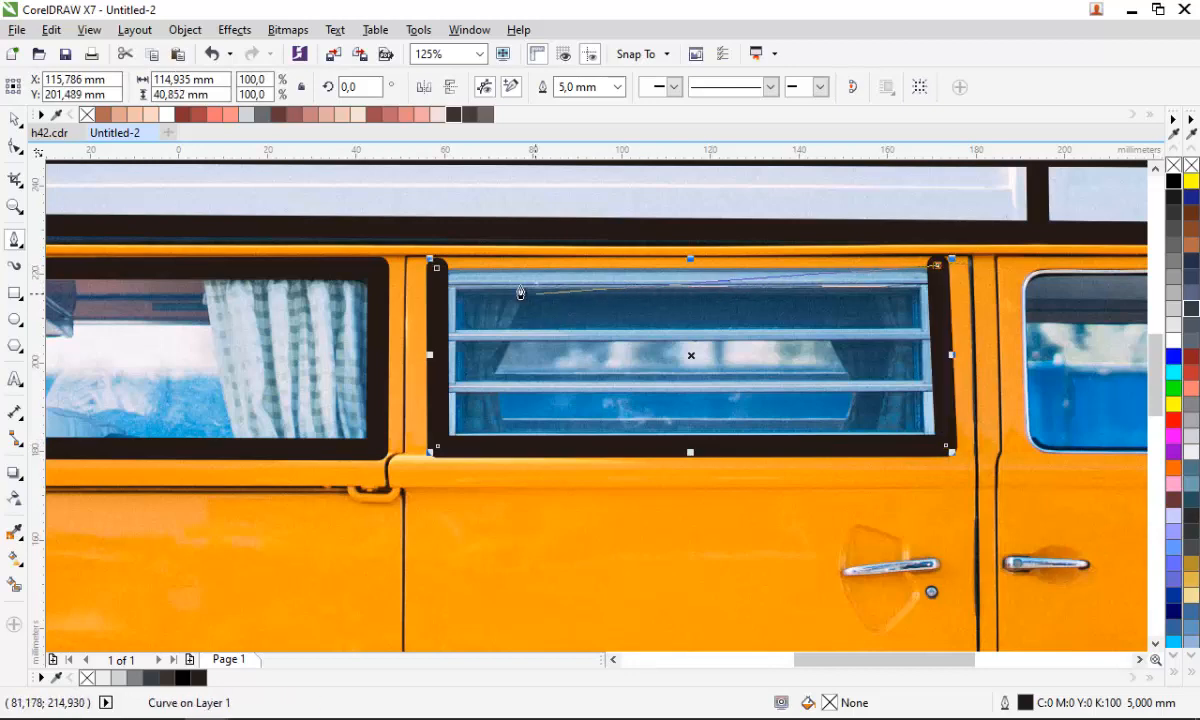
left_click(437, 268)
scroll(355, 347, "down", 2)
scroll(778, 349, "up", 2)
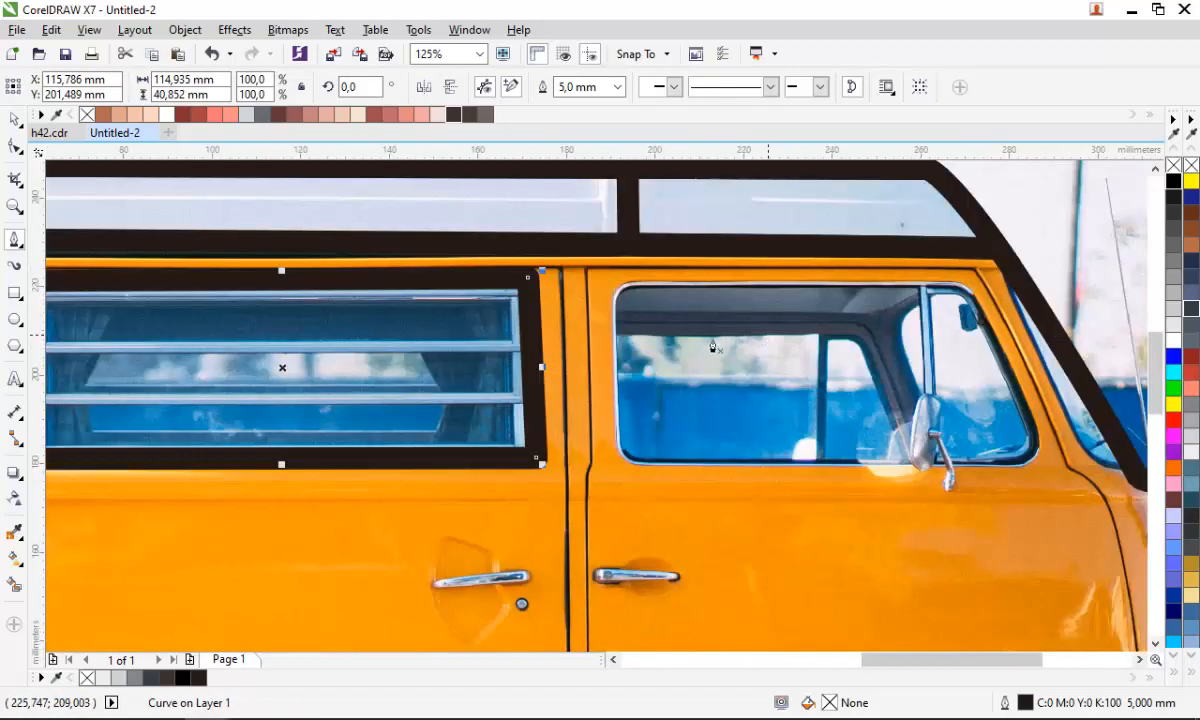
- Trace a closed frame around the front cab door window with the Pen tool, curving its upper rear corner
left_click(612, 284)
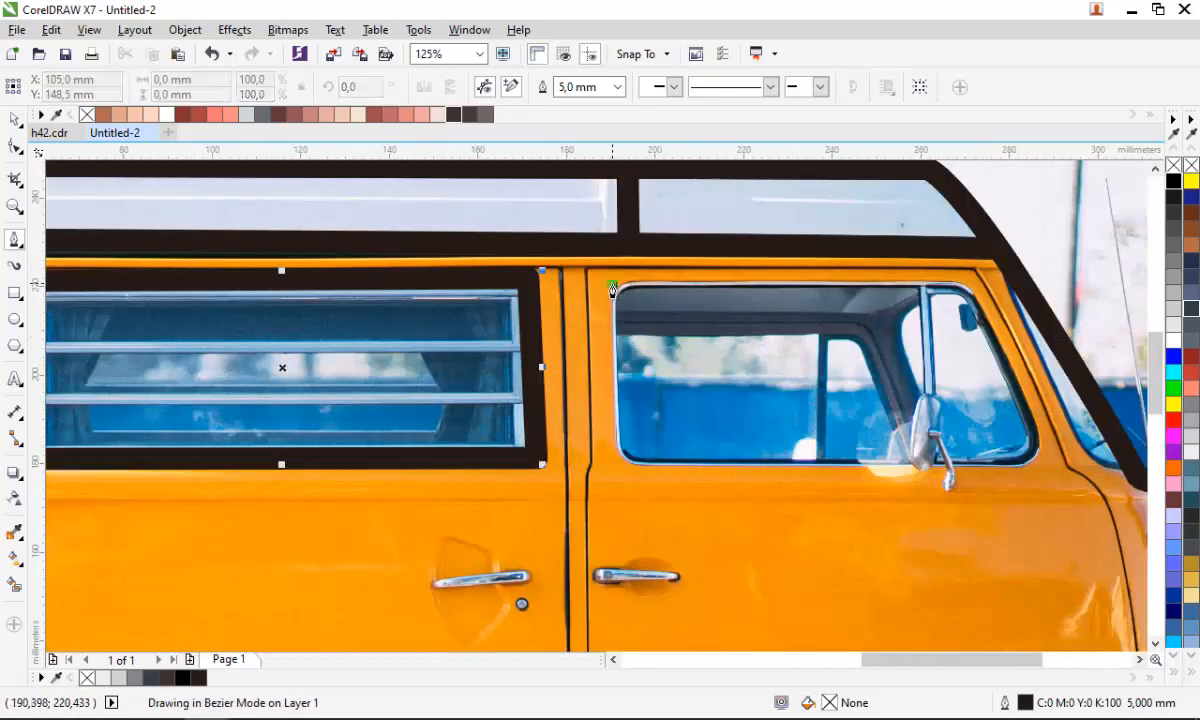
left_click(622, 460)
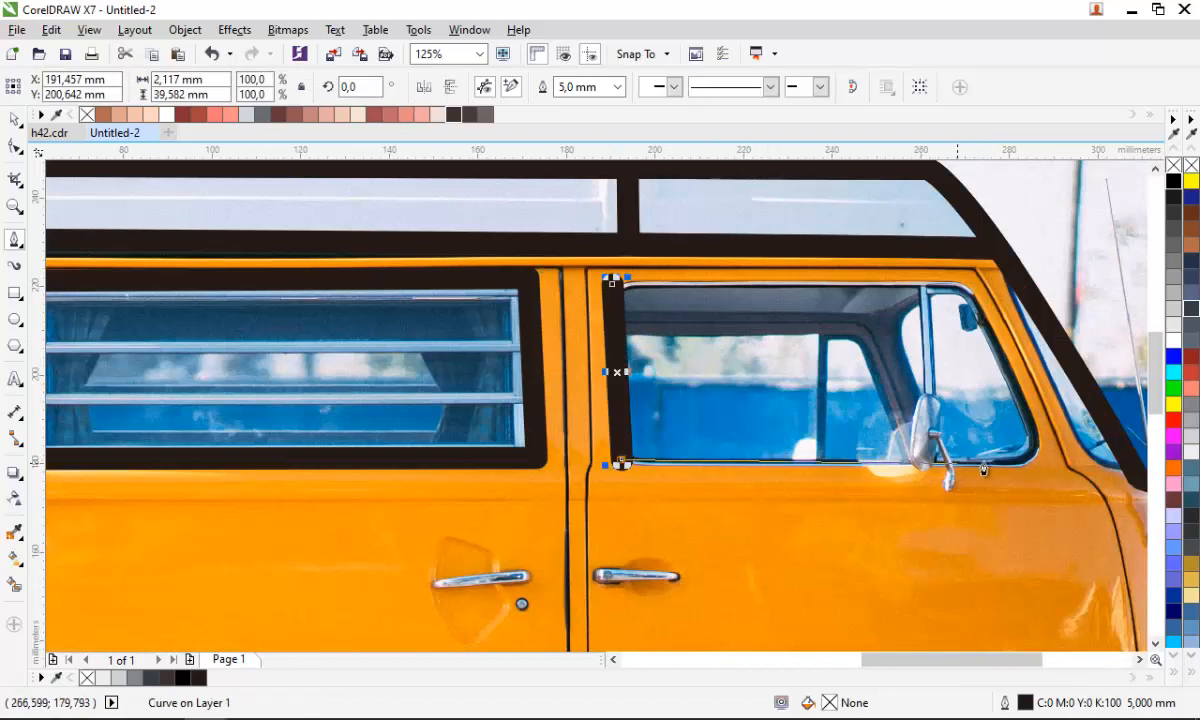
left_click(1043, 461)
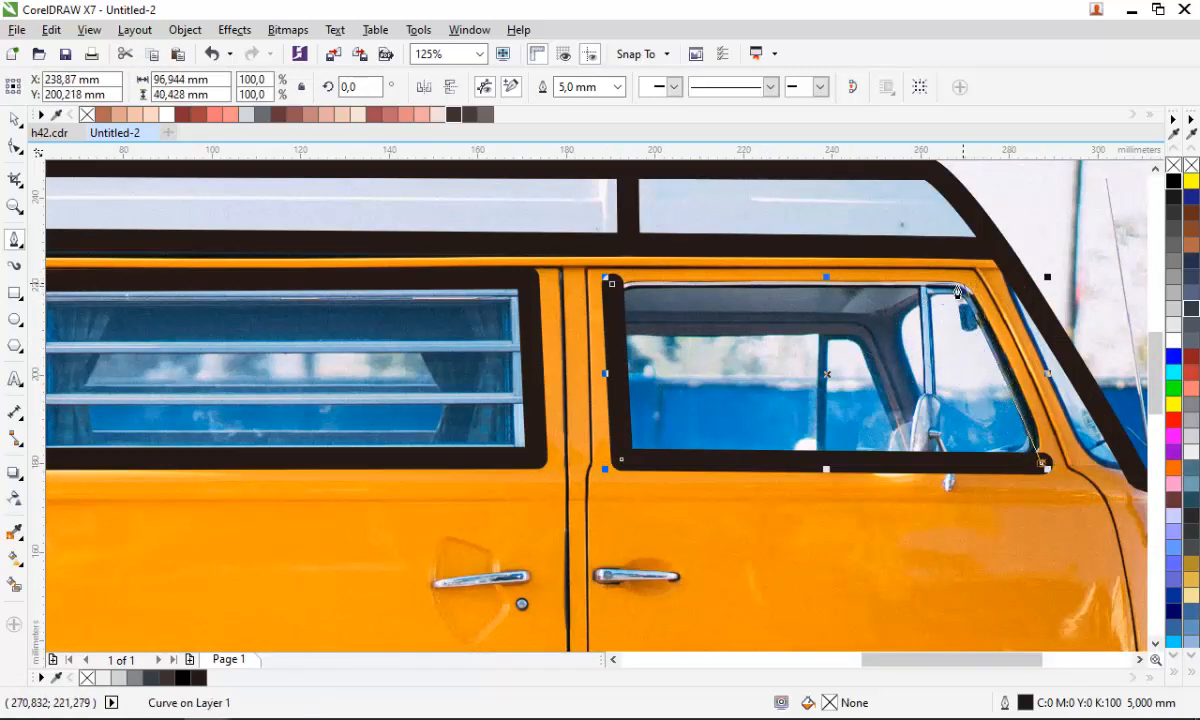
left_click_drag(944, 290, 917, 277)
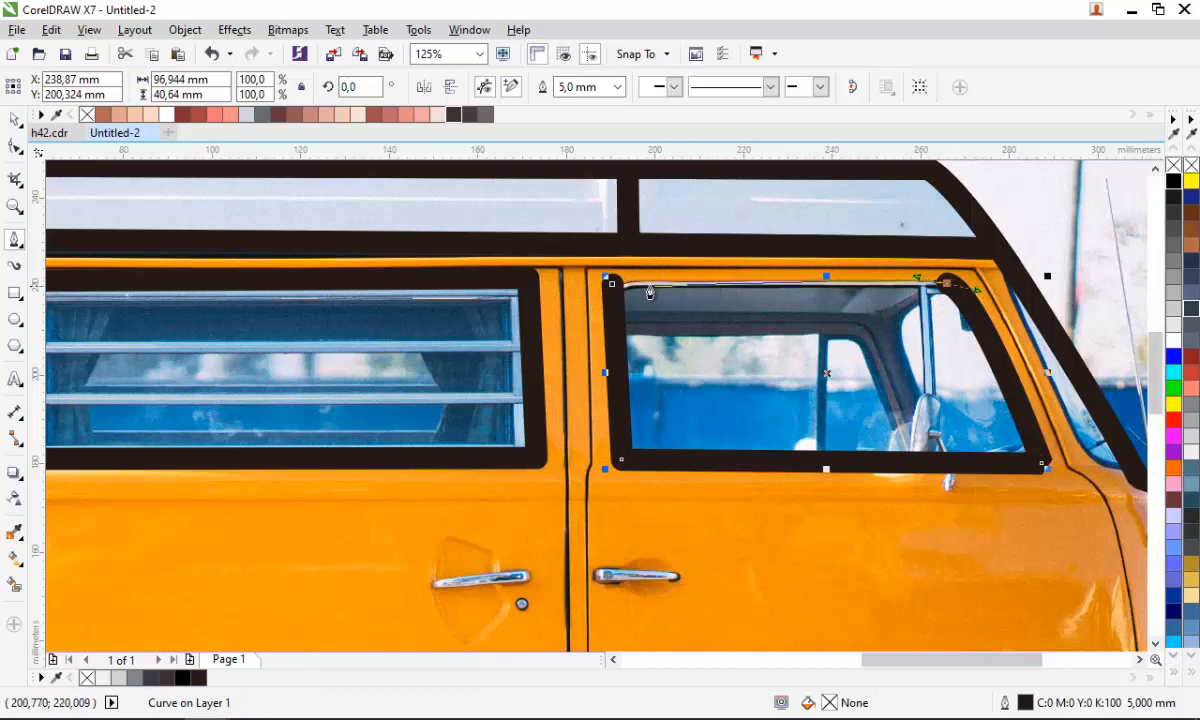
left_click(613, 286)
scroll(660, 316, "down", 1)
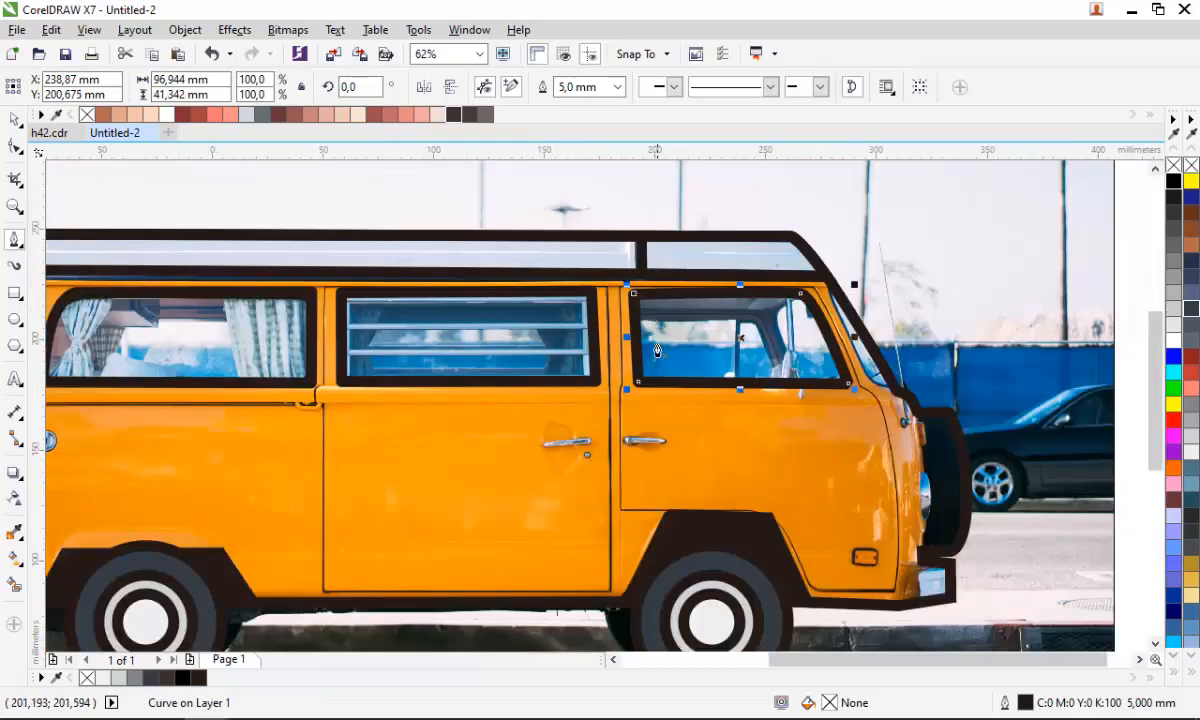
scroll(657, 350, "down", 1)
scroll(335, 330, "up", 2)
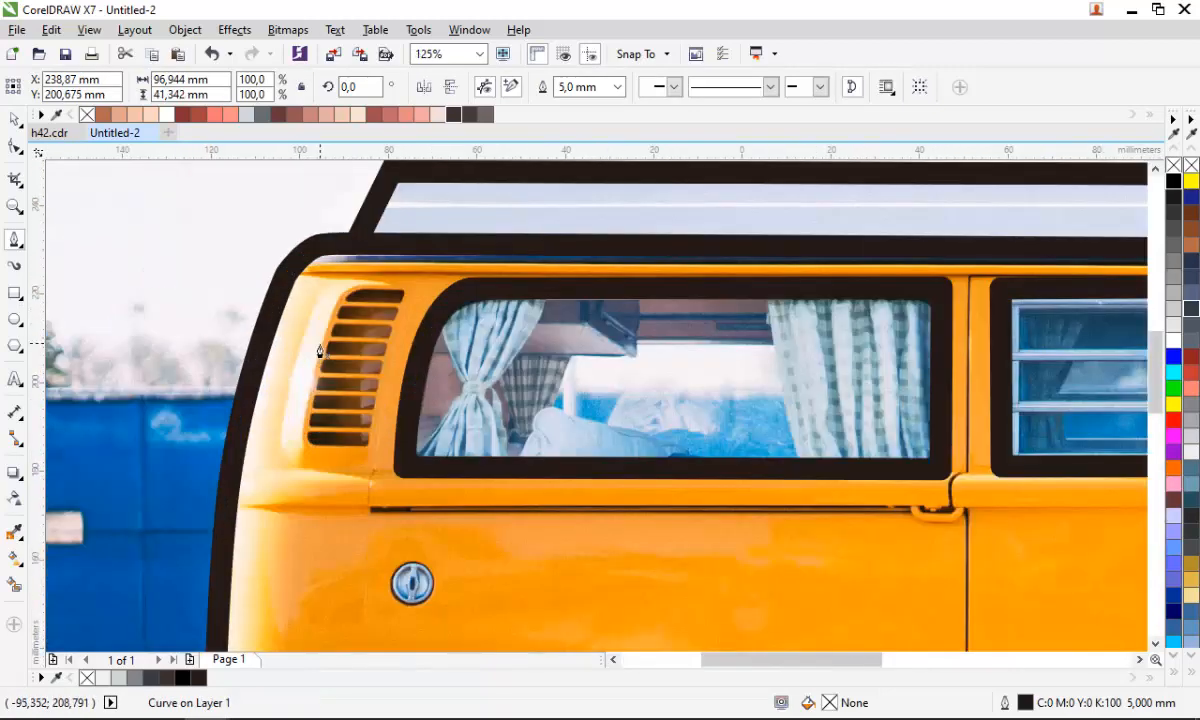
- Trace a closed frame around the rear louvred air vent with the Pen tool, rounding its upper corners
left_click(403, 298)
scroll(366, 421, "up", 1)
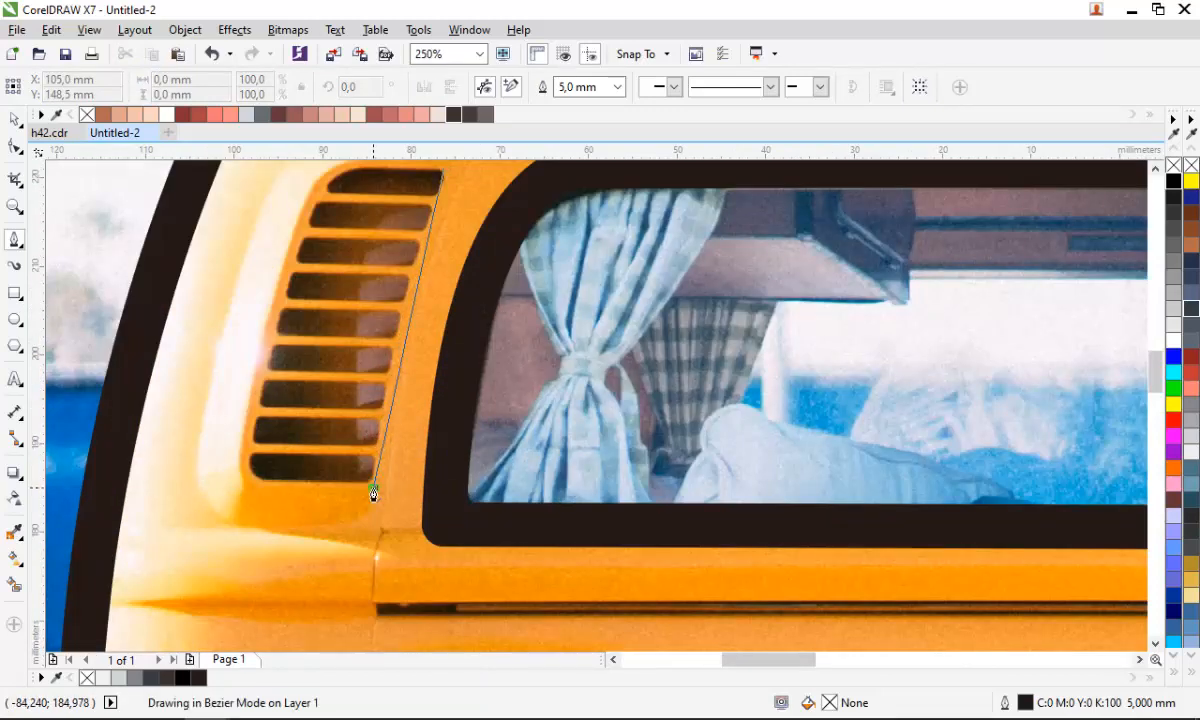
left_click(373, 492)
left_click(233, 488)
scroll(233, 488, "down", 1)
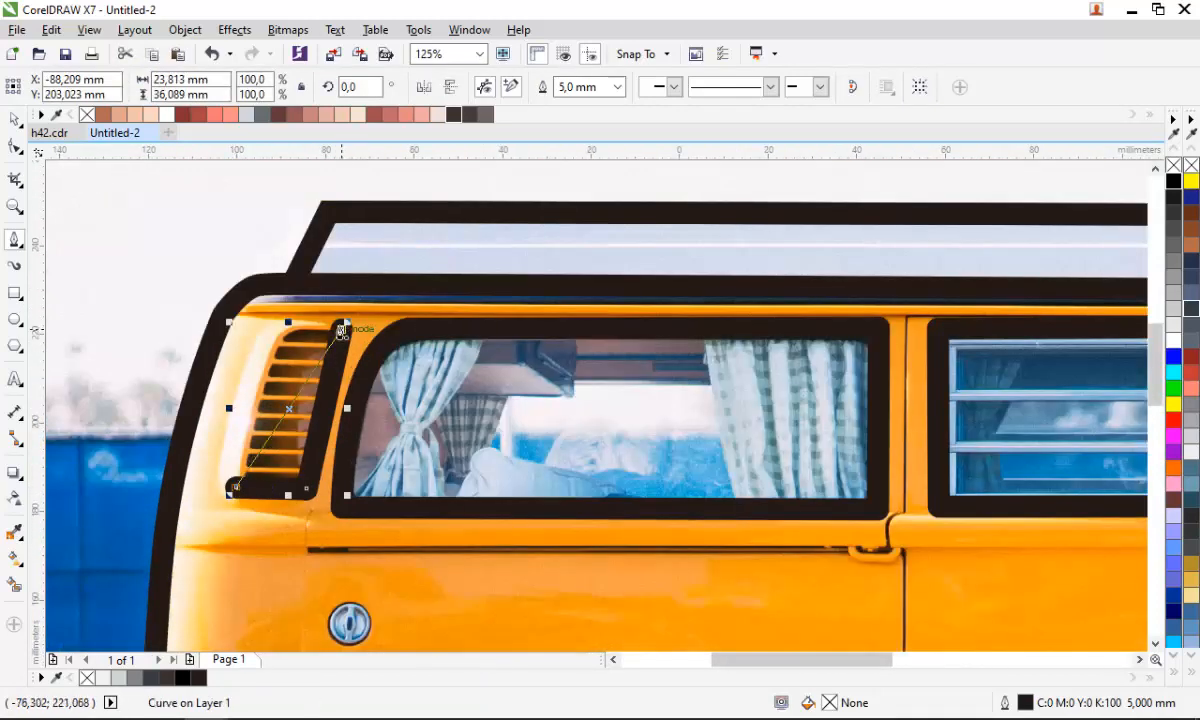
left_click_drag(341, 331, 238, 300)
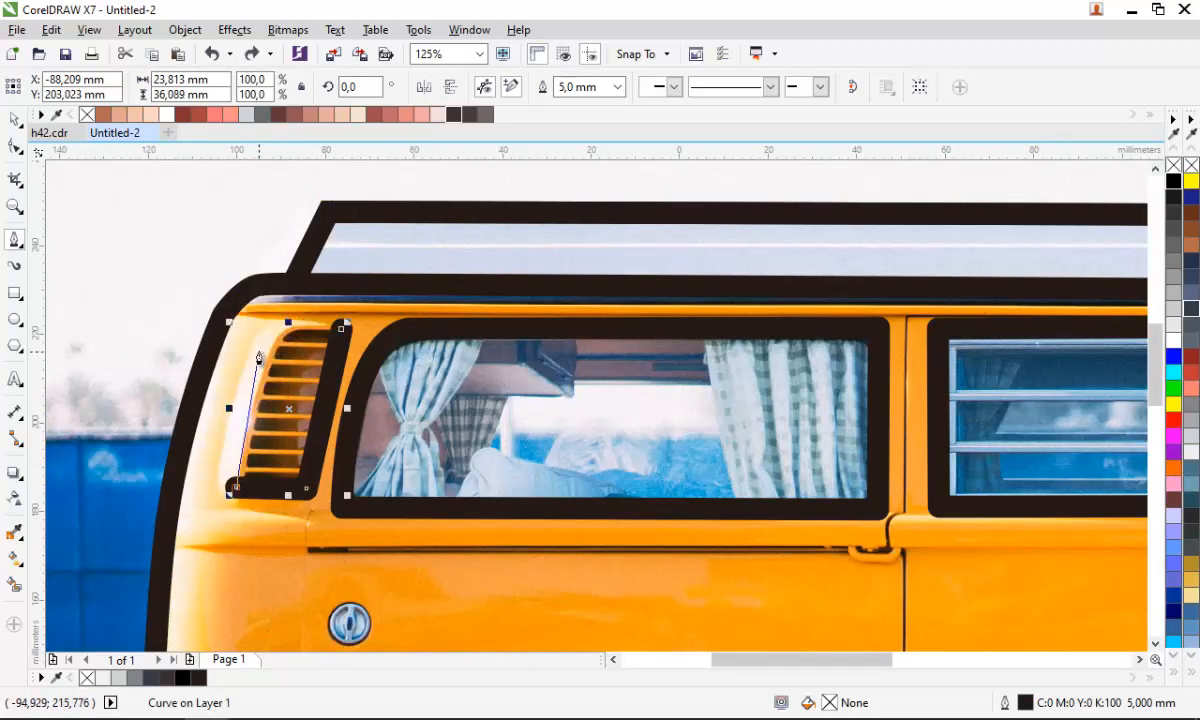
scroll(258, 336, "up", 1)
left_click_drag(293, 323, 312, 307)
left_click(419, 313)
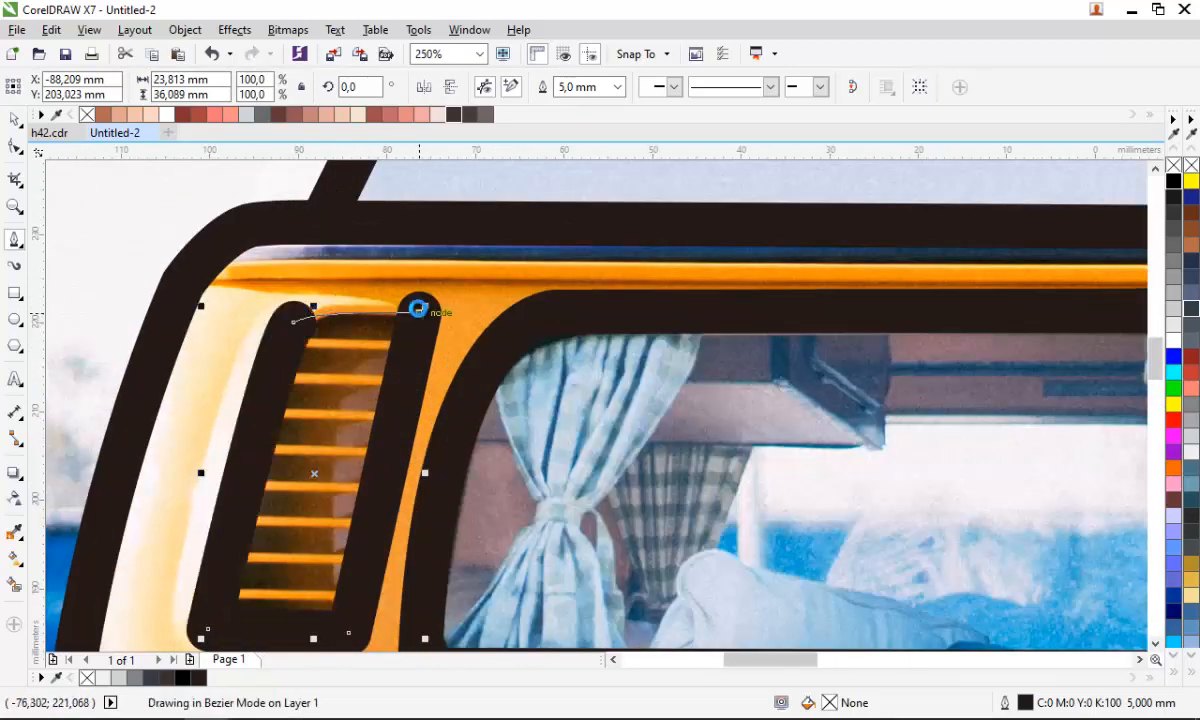
scroll(270, 308, "down", 2)
scroll(272, 313, "down", 5)
scroll(473, 441, "up", 2)
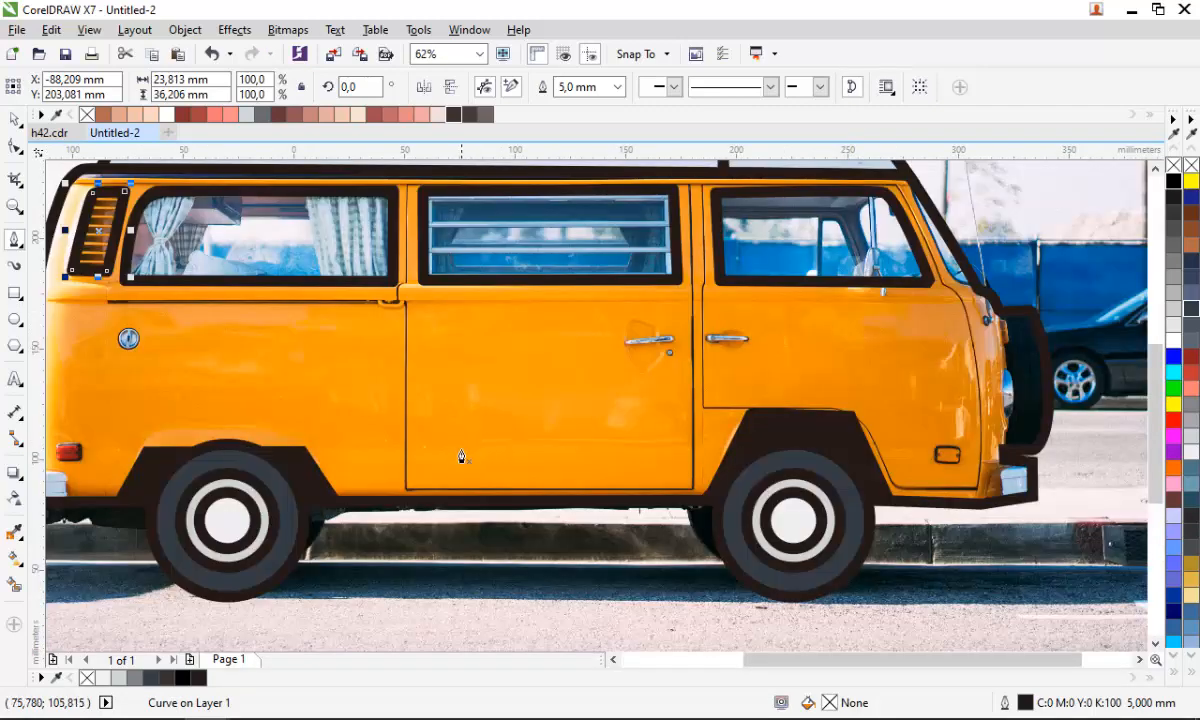
- Fill the rear side window frame with the dark blue-grey colour #264E5E
scroll(440, 440, "down", 1)
scroll(329, 344, "up", 2)
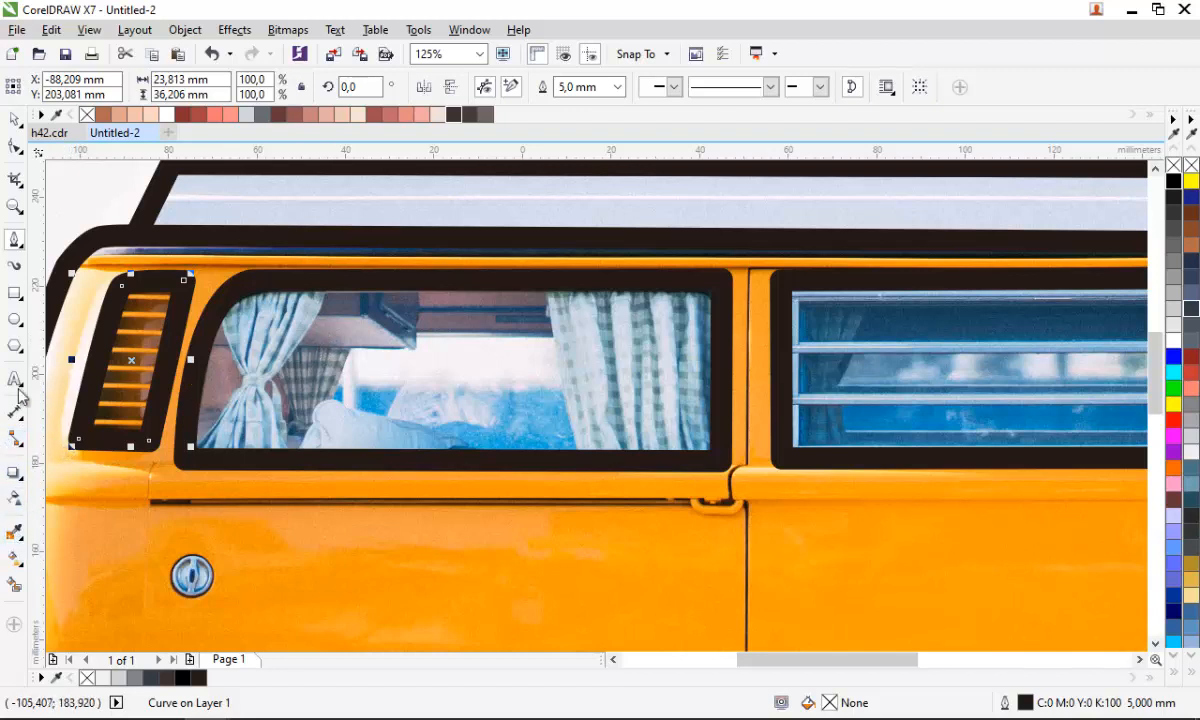
left_click(16, 122)
left_click(513, 343)
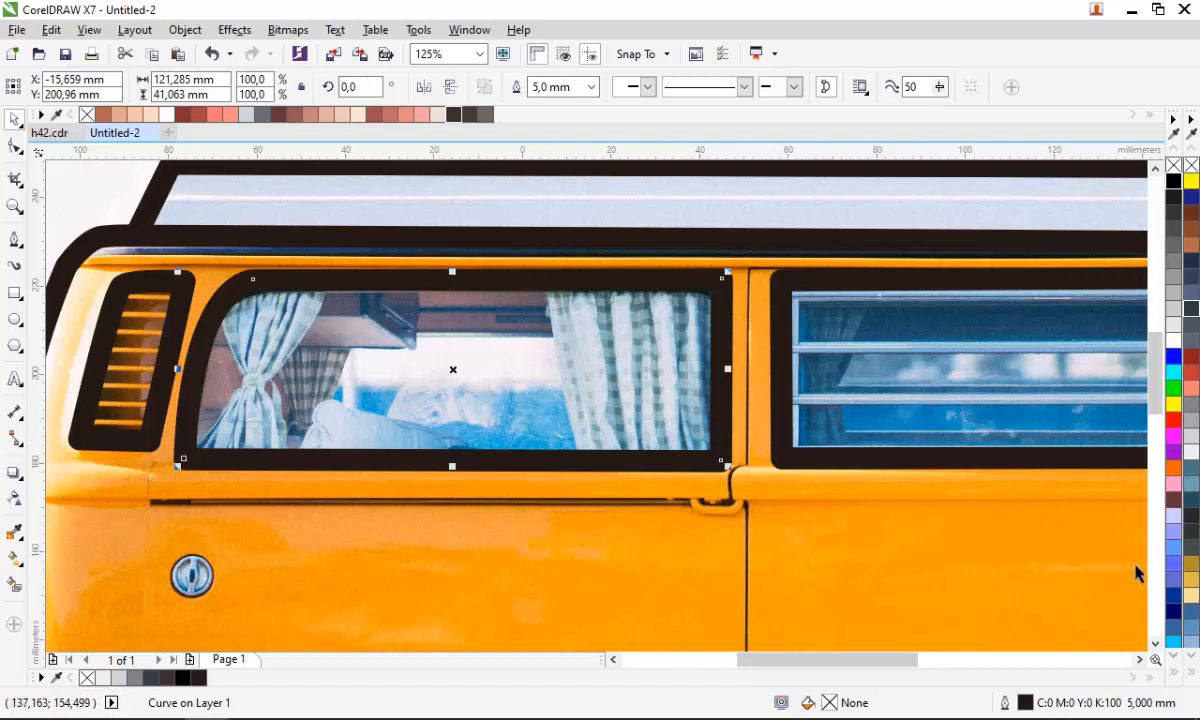
scroll(431, 386, "down", 1)
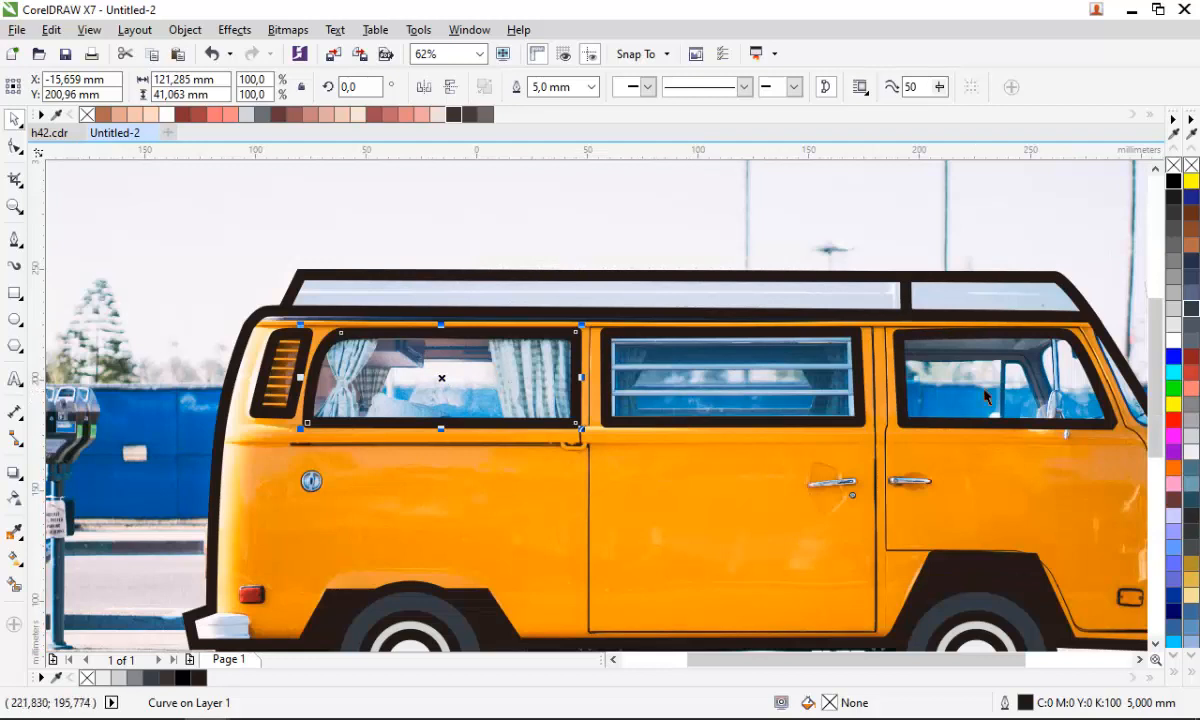
left_click(1190, 481)
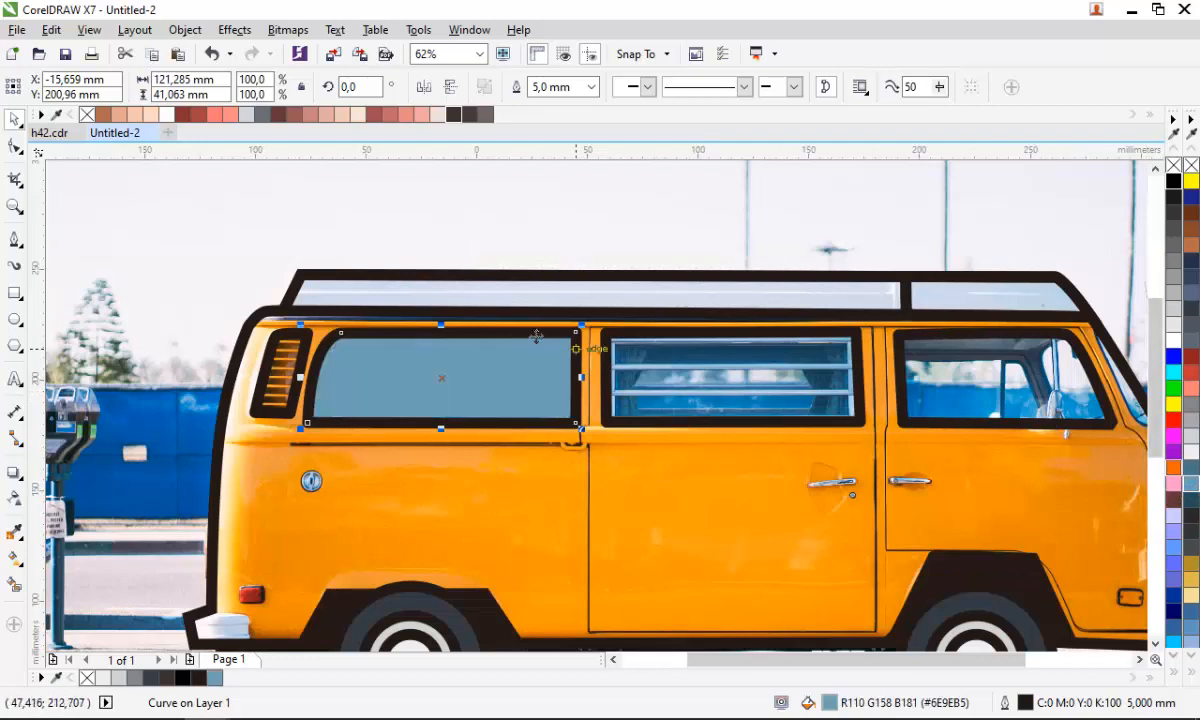
left_click(1192, 500)
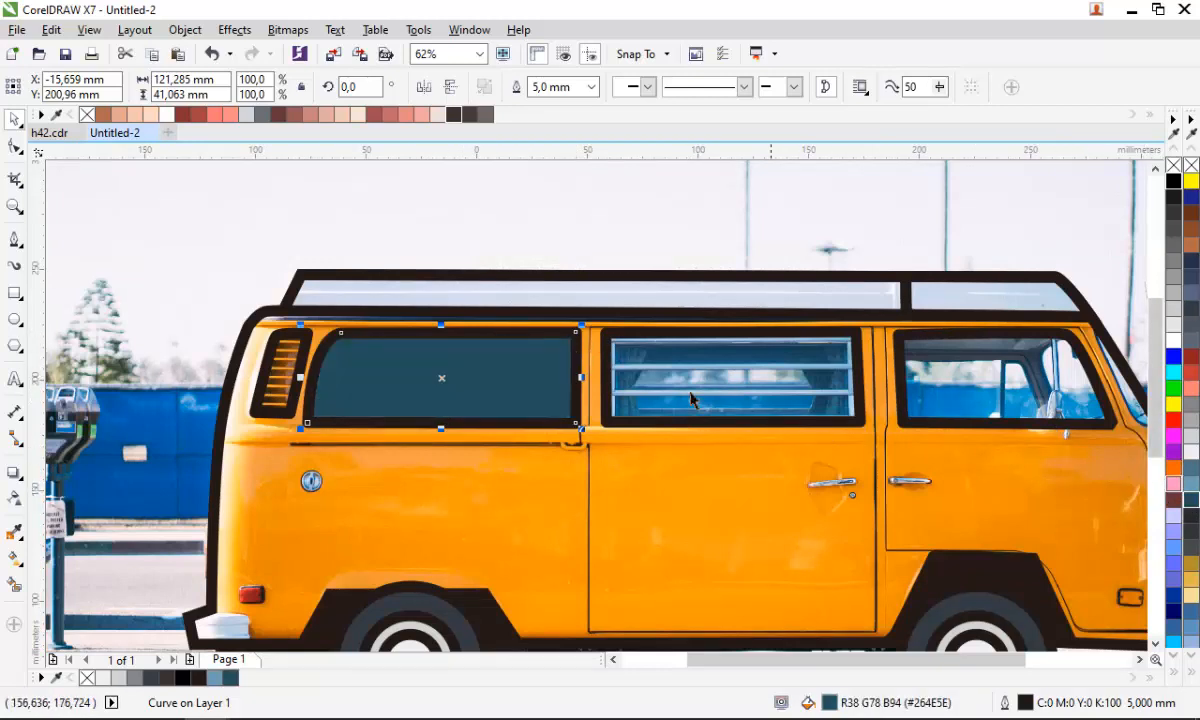
- Draw a closed zigzag shape of two diagonal bands across the rear side window with the Pen tool
scroll(452, 343, "up", 2)
key("F5")
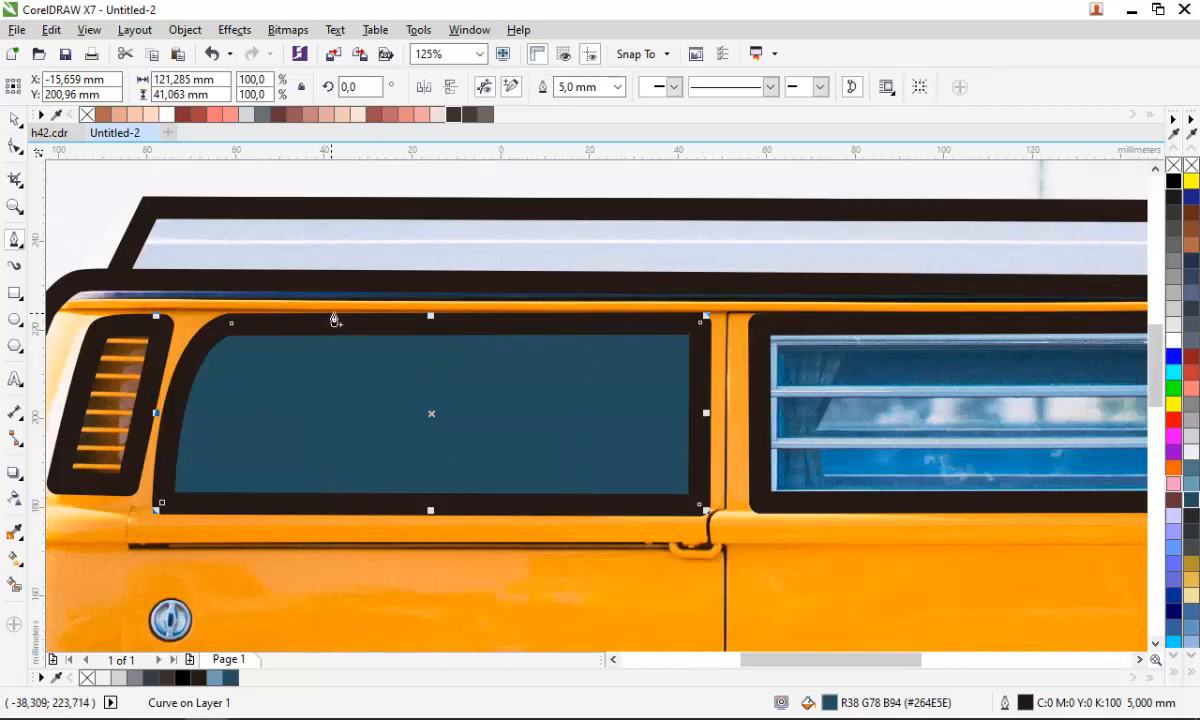
left_click(372, 257)
left_click(192, 565)
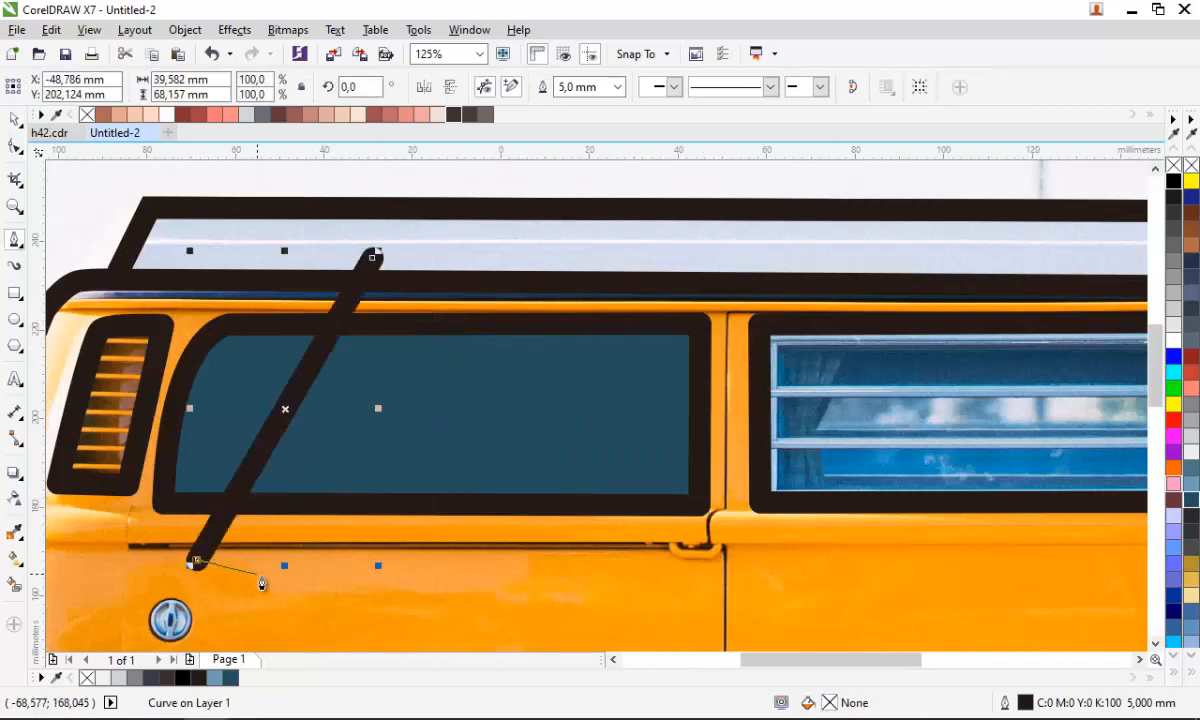
left_click(296, 586)
left_click(443, 296)
left_click(582, 268)
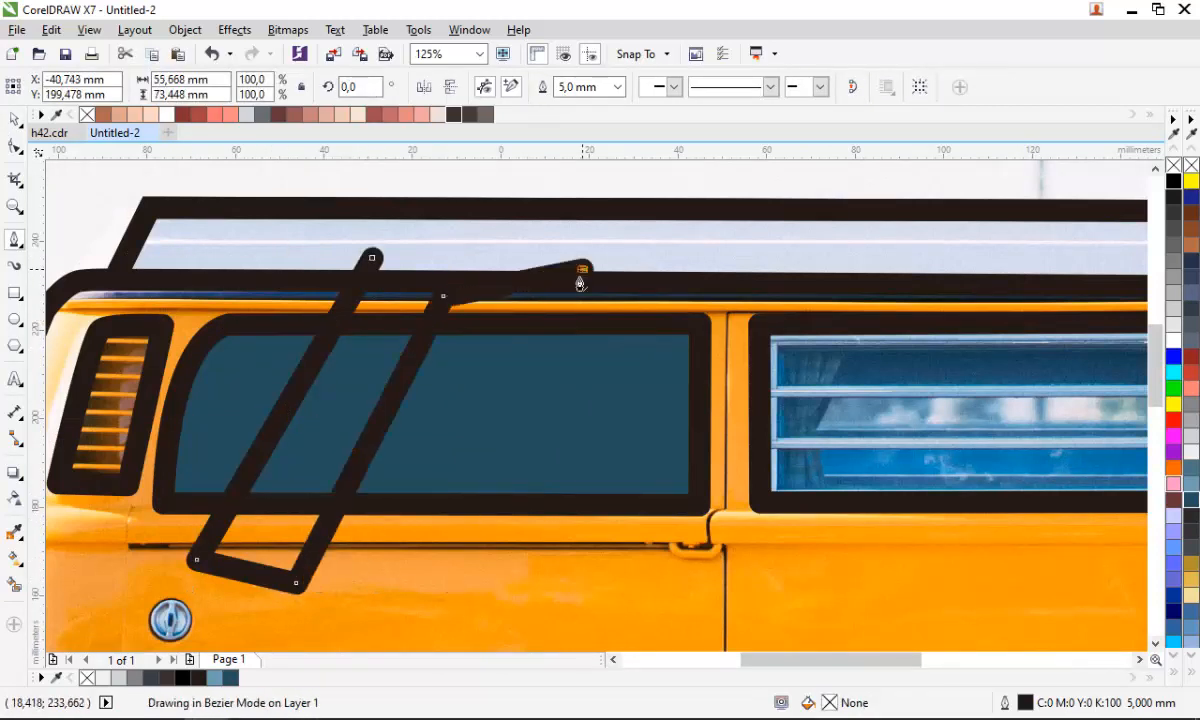
left_click(450, 568)
left_click(583, 577)
left_click(680, 270)
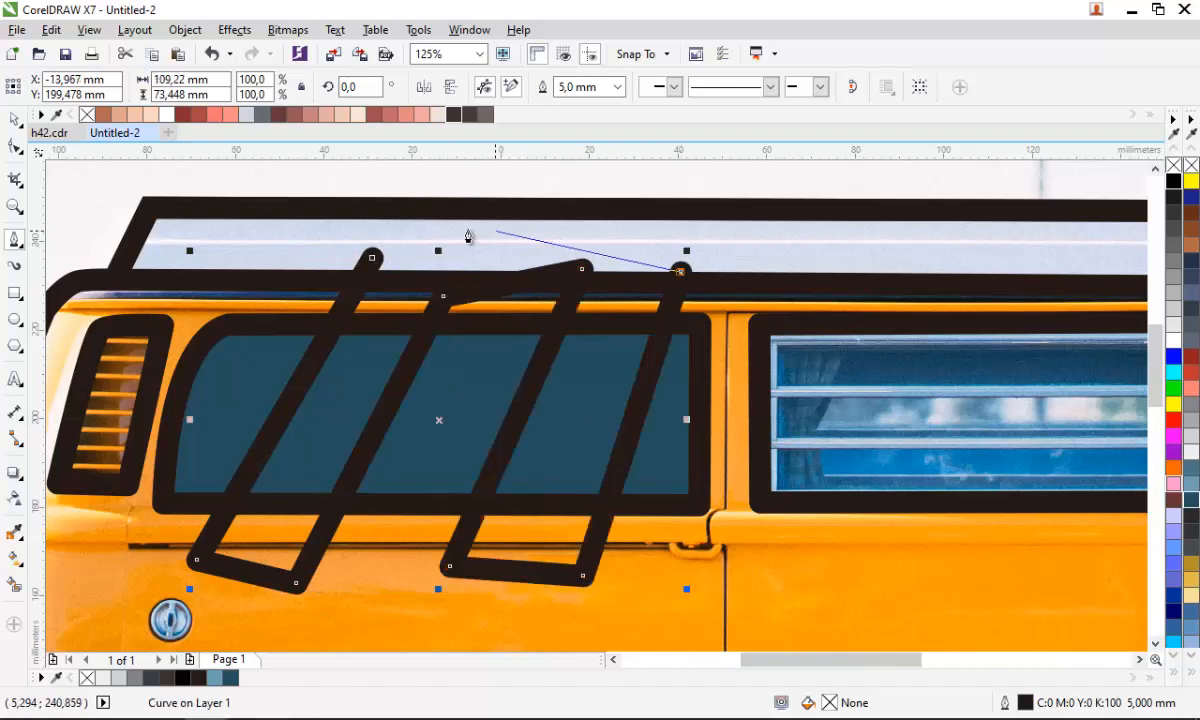
left_click(372, 258)
- Intersect the bands with the rear side window and fill the result light blue-grey #6E9EB5
key("space")
left_click(450, 380, "shift")
left_click(576, 86)
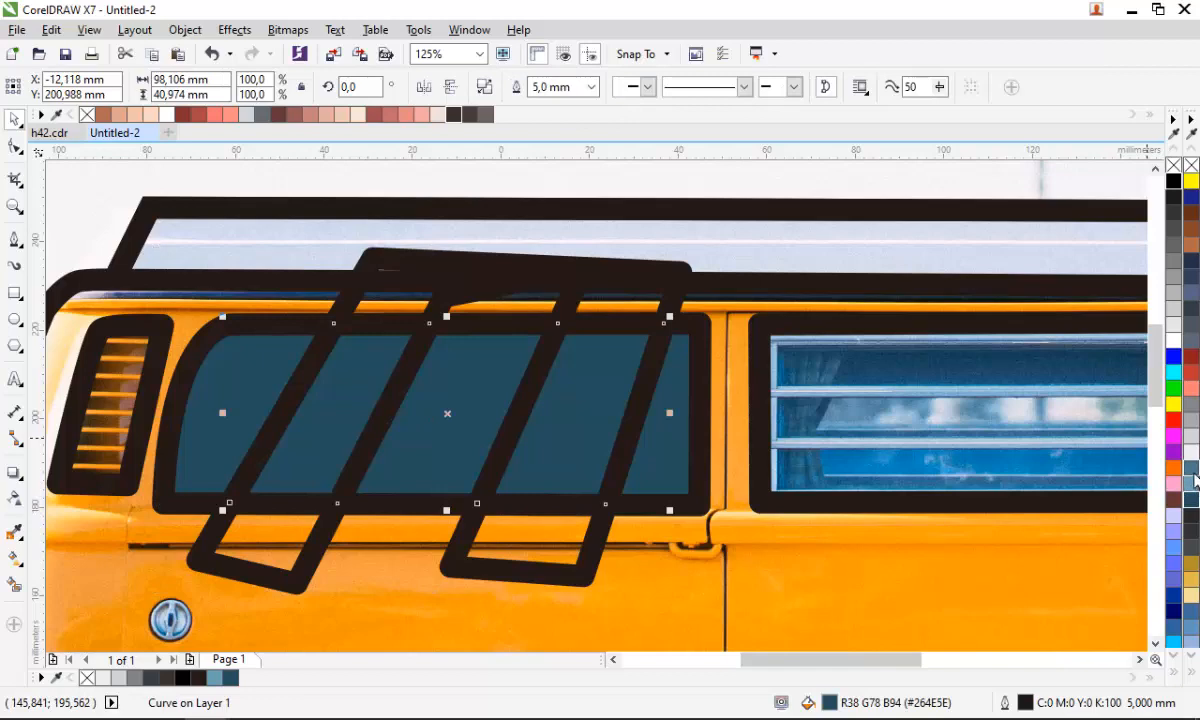
left_click(1192, 482)
- Delete the leftover zigzag band shape
left_click(568, 264)
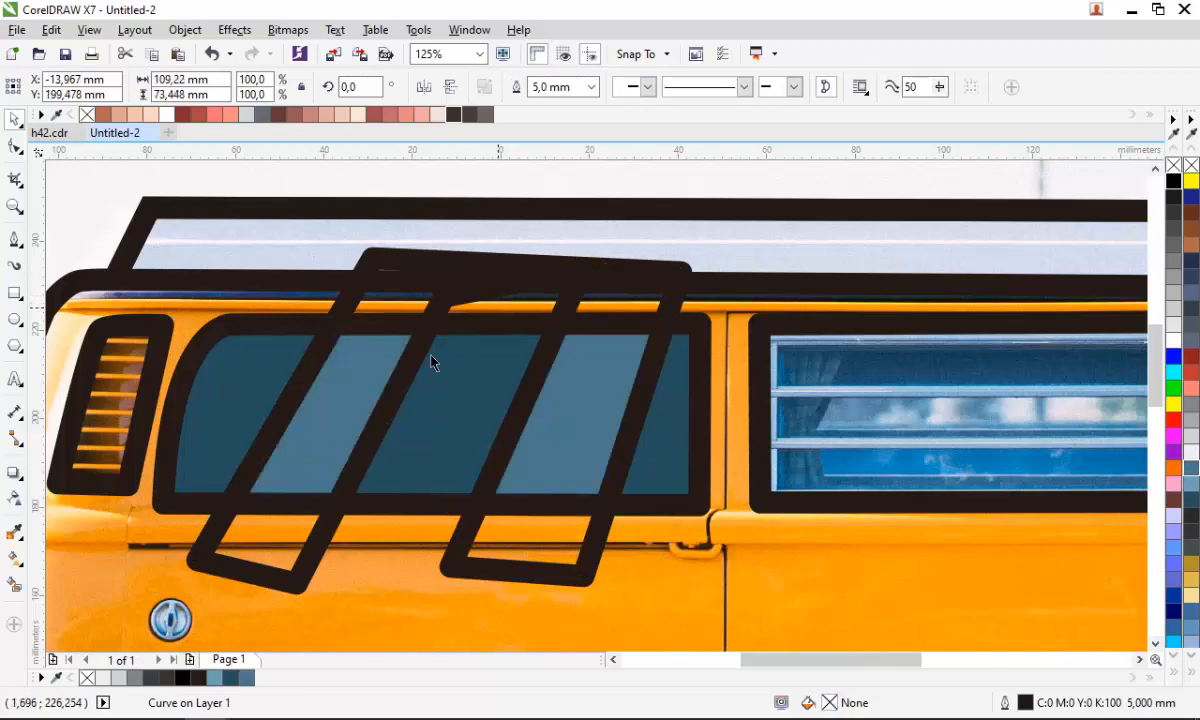
key("Delete")
- Fill the middle louvred window with the dark blue-grey colour #264E5E
scroll(410, 376, "down", 1)
scroll(636, 425, "up", 1)
left_click(890, 440)
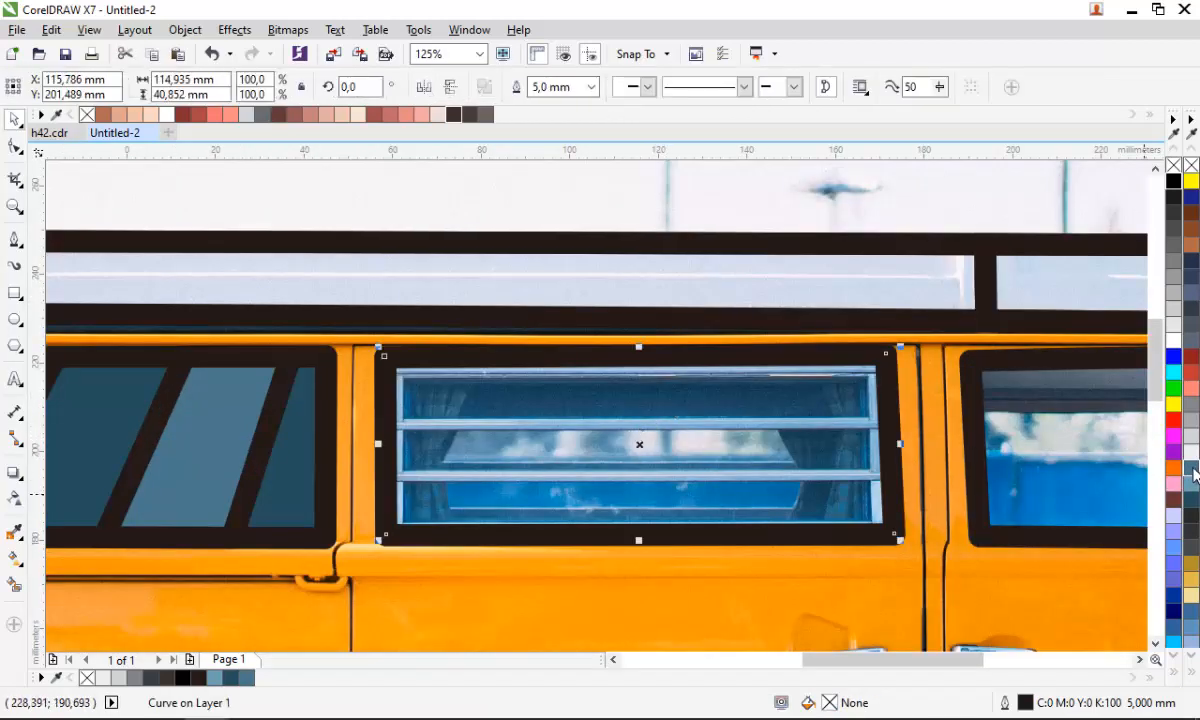
left_click_drag(1195, 506, 779, 486)
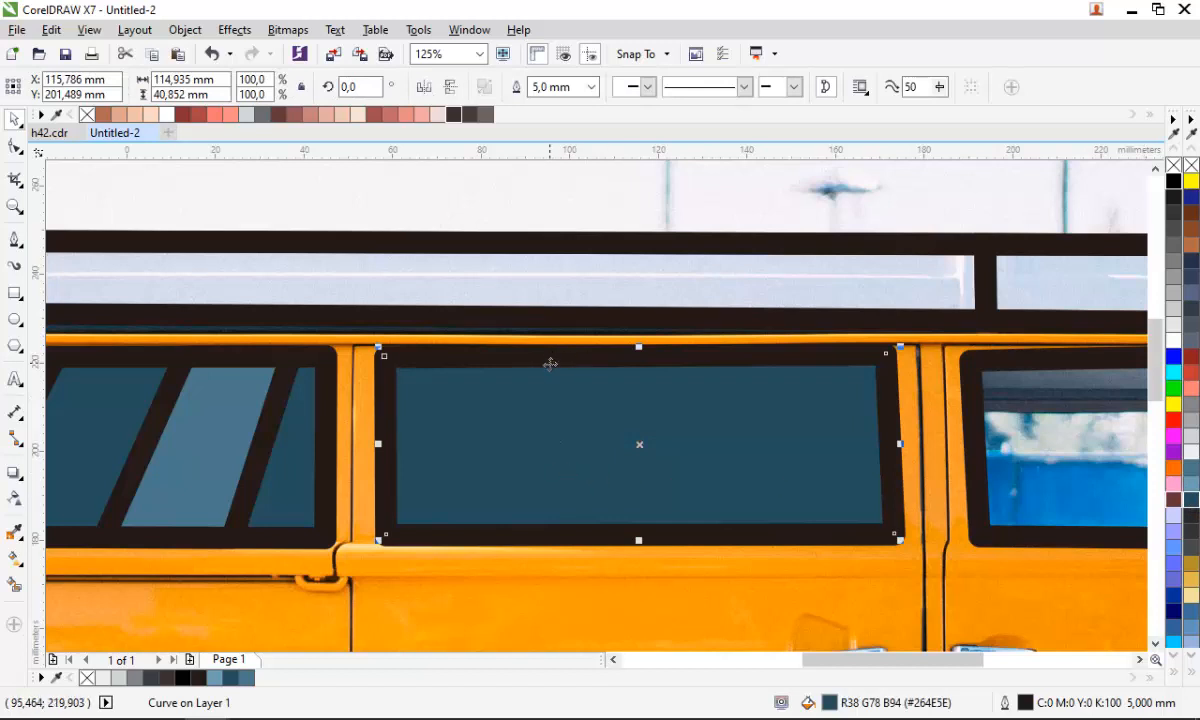
- Draw a closed zigzag shape of two diagonal bands across the middle window with the Pen tool
key("p")
left_click(567, 299)
left_click(426, 589)
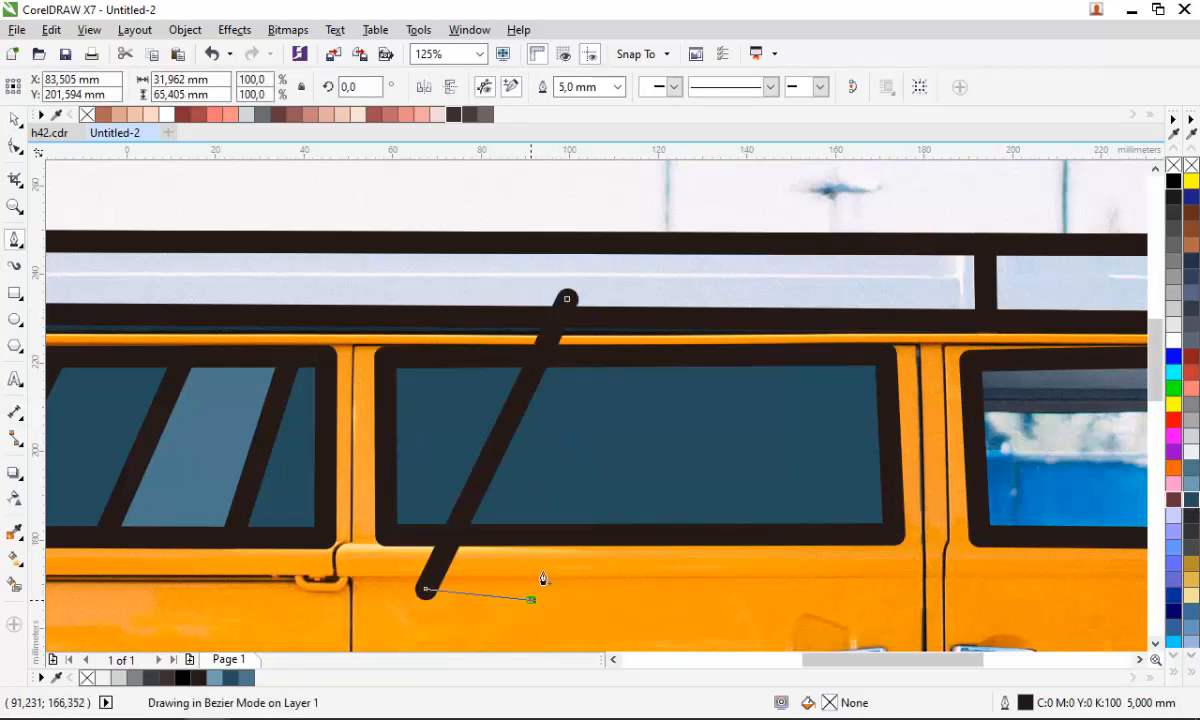
left_click(531, 600)
left_click(666, 309)
left_click(806, 302)
left_click(667, 647)
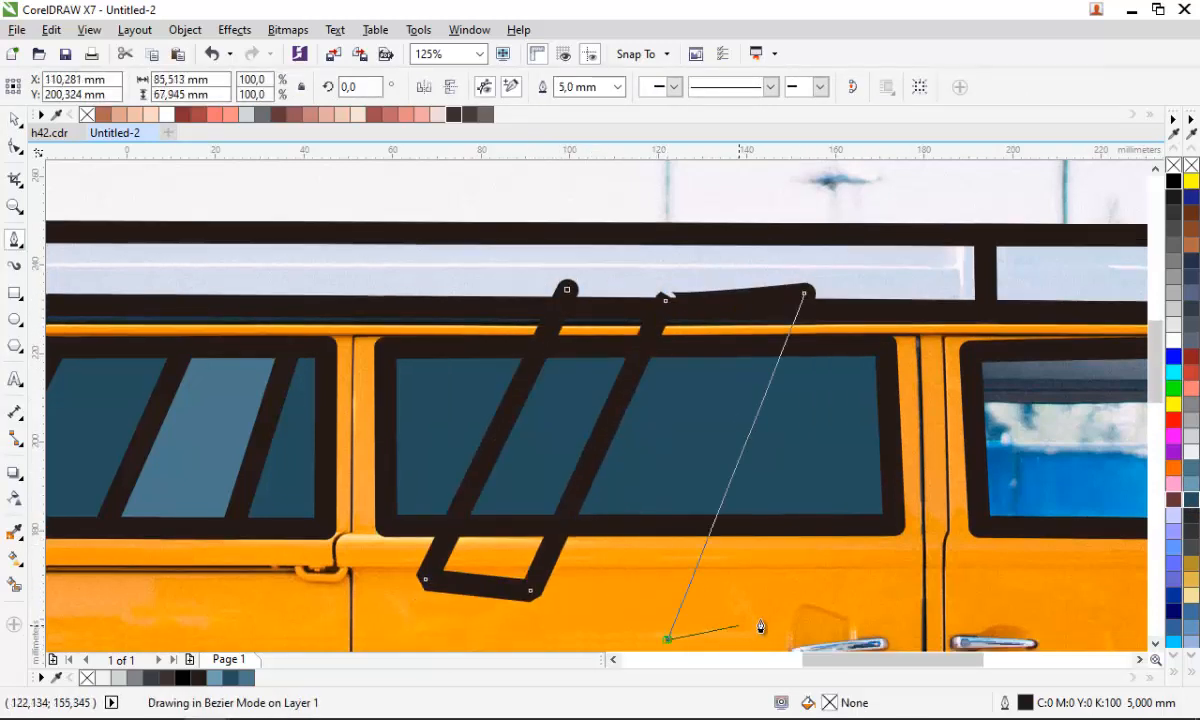
left_click(770, 617)
left_click(876, 309)
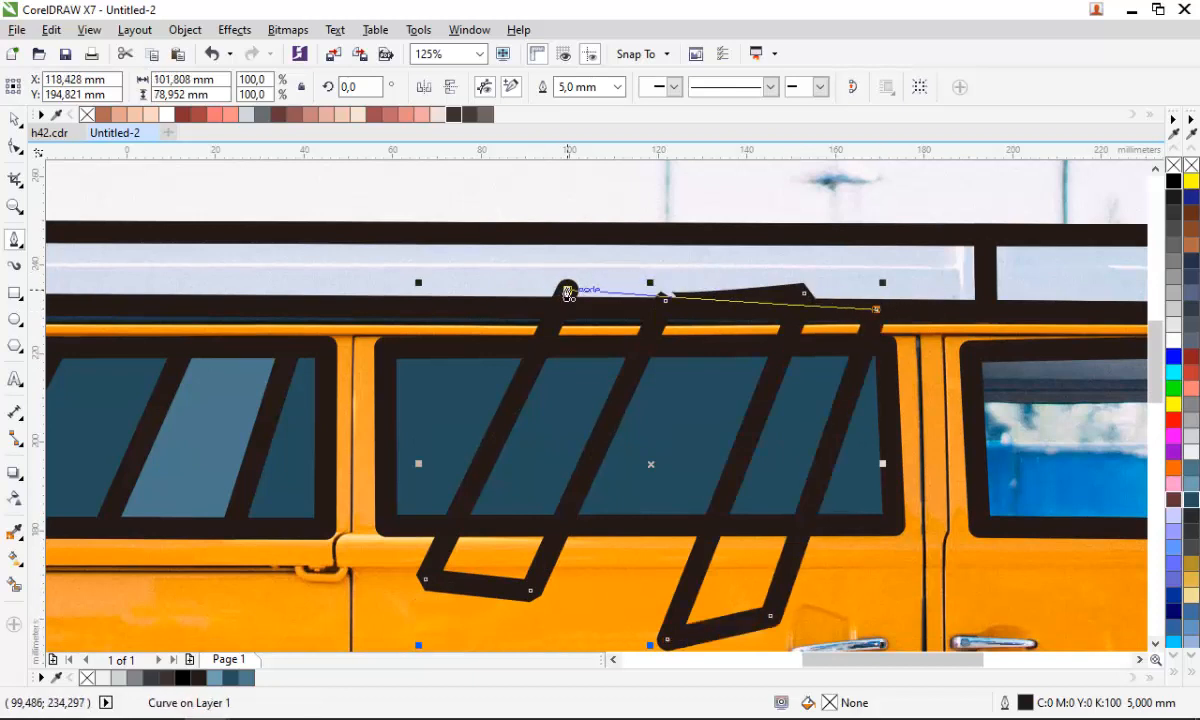
left_click(567, 291)
- Intersect the bands with the middle window and fill the result light blue-grey #6E9EB5
key("space")
left_click(452, 388, "shift")
left_click(571, 88)
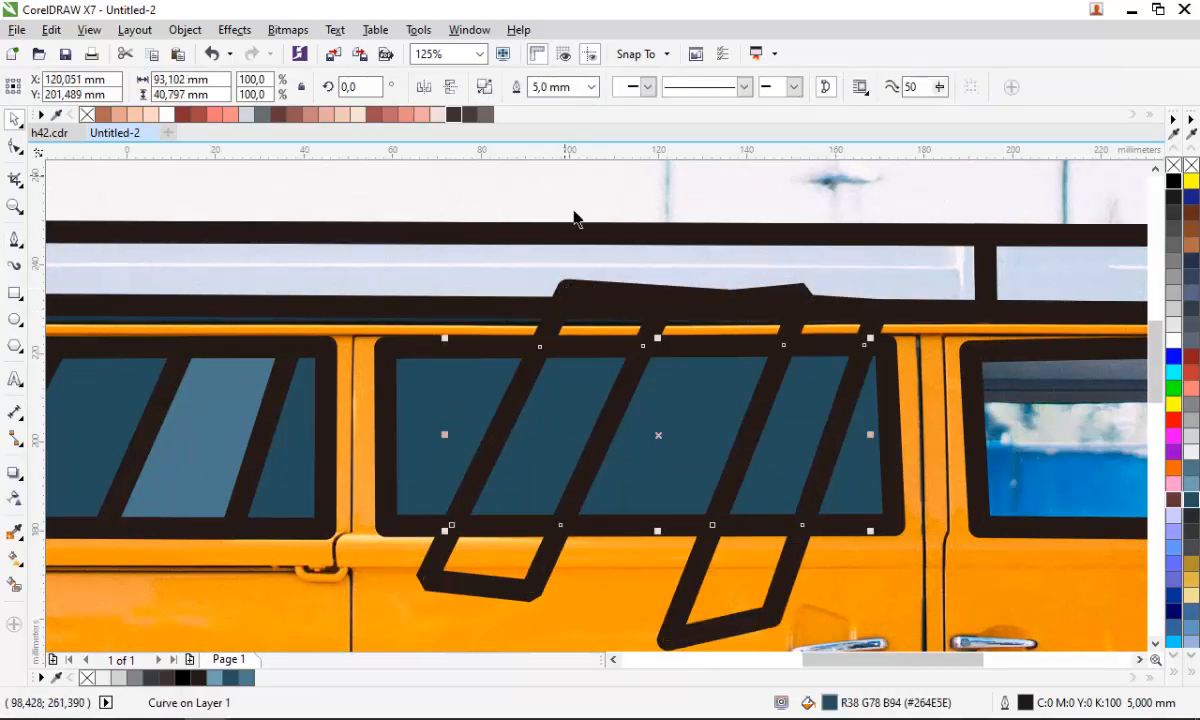
left_click(1192, 495)
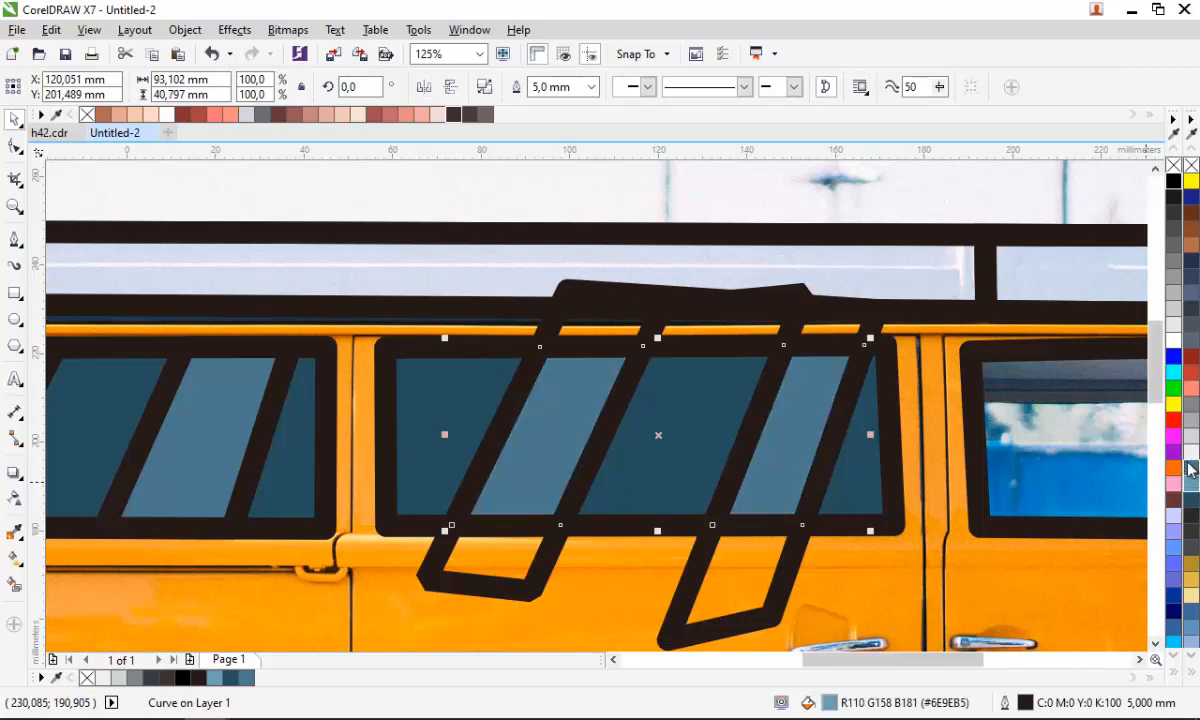
- Delete the leftover zigzag band shape over the middle window
left_click(650, 308)
key("Delete")
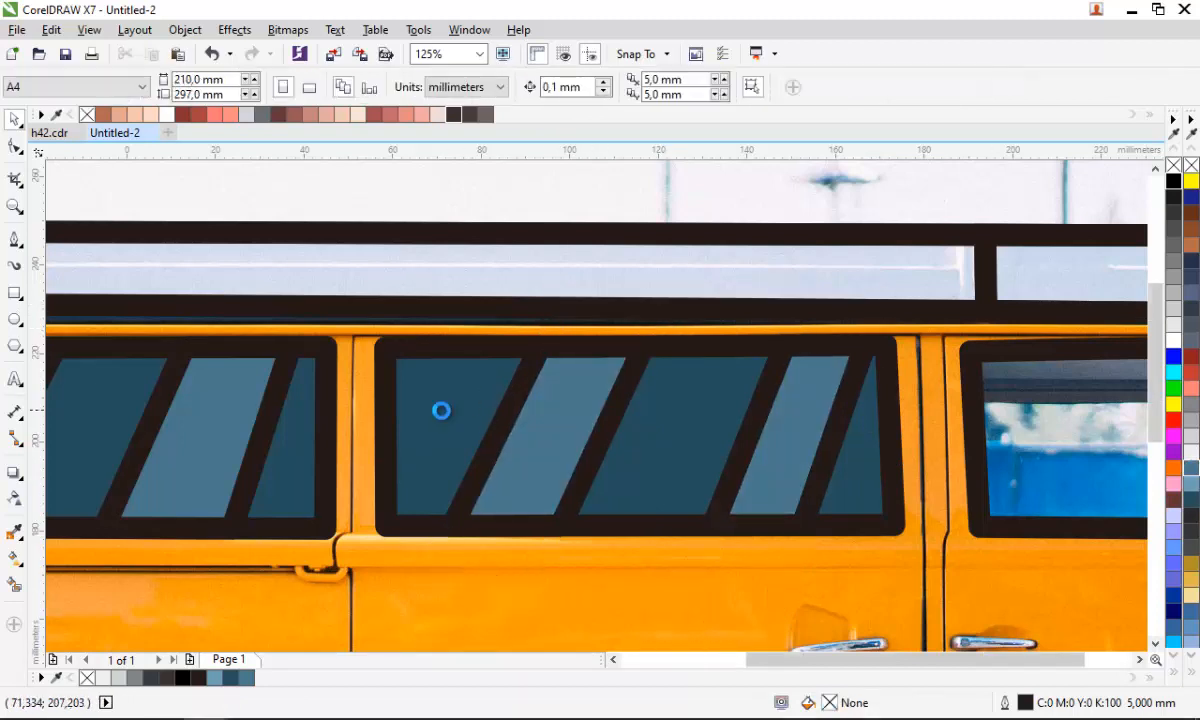
- Draw a closed side-mirror outline shape over the front door window with the Pen tool
scroll(442, 410, "down", 2)
scroll(930, 448, "up", 2)
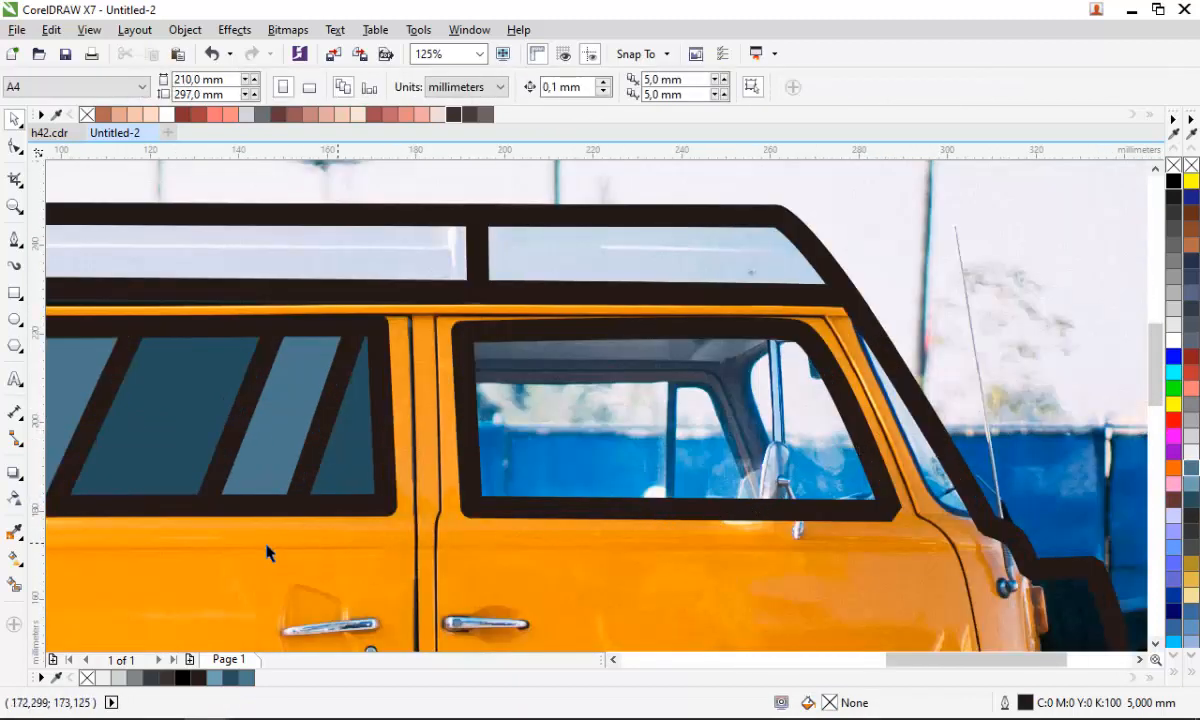
left_click(14, 240)
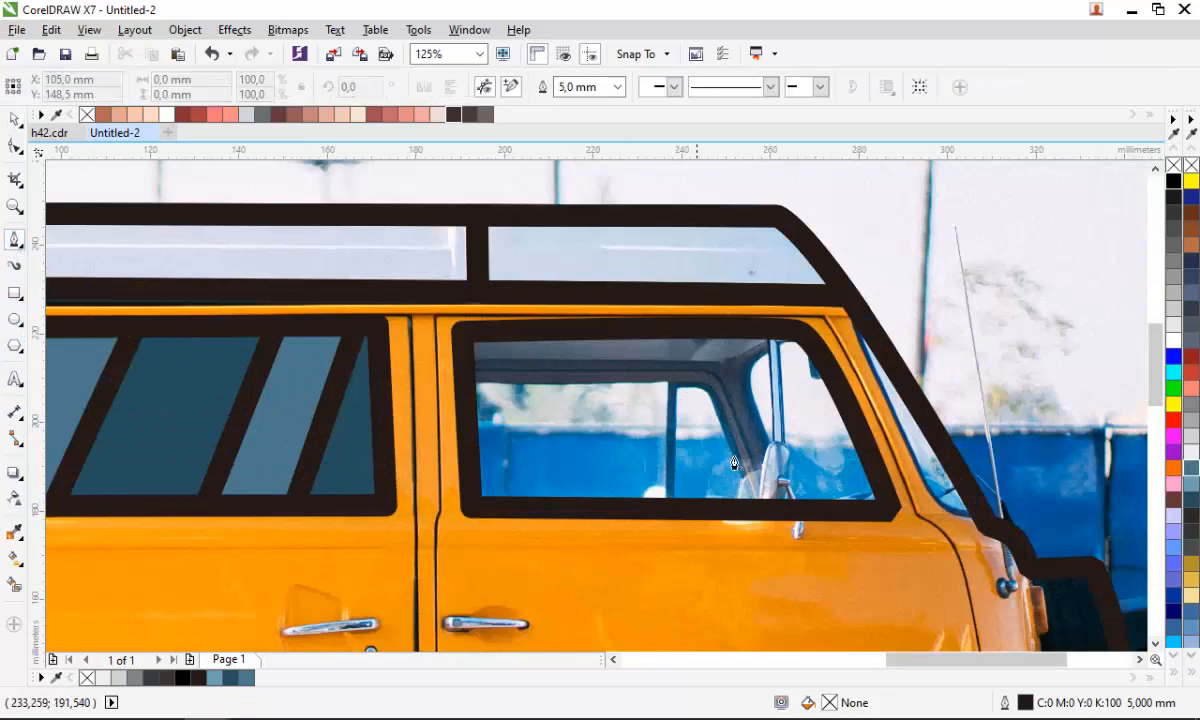
scroll(734, 463, "up", 4)
left_click(766, 405)
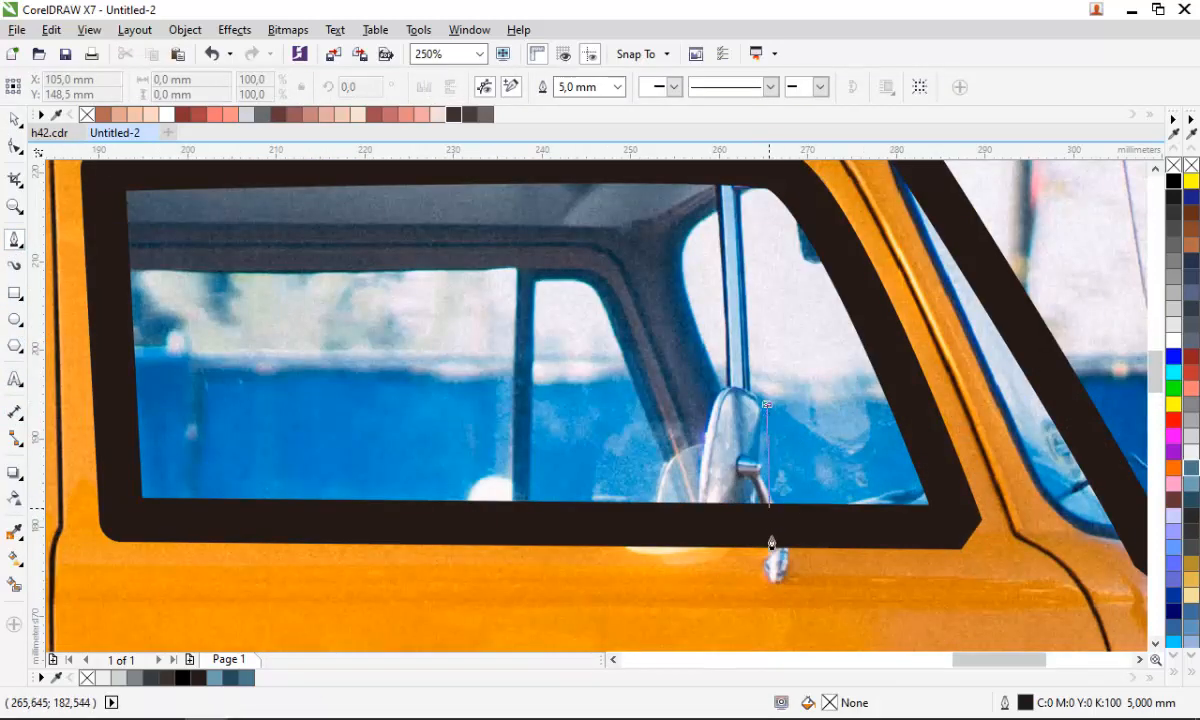
left_click(752, 563)
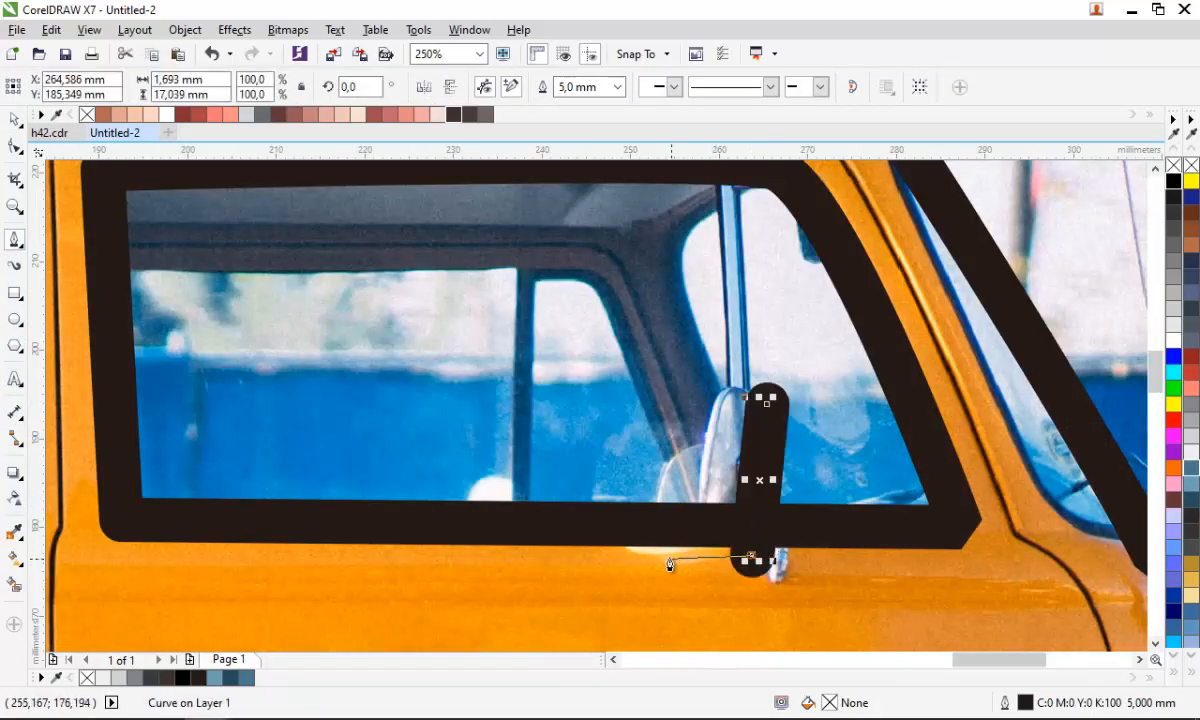
left_click(668, 558)
left_click(688, 380)
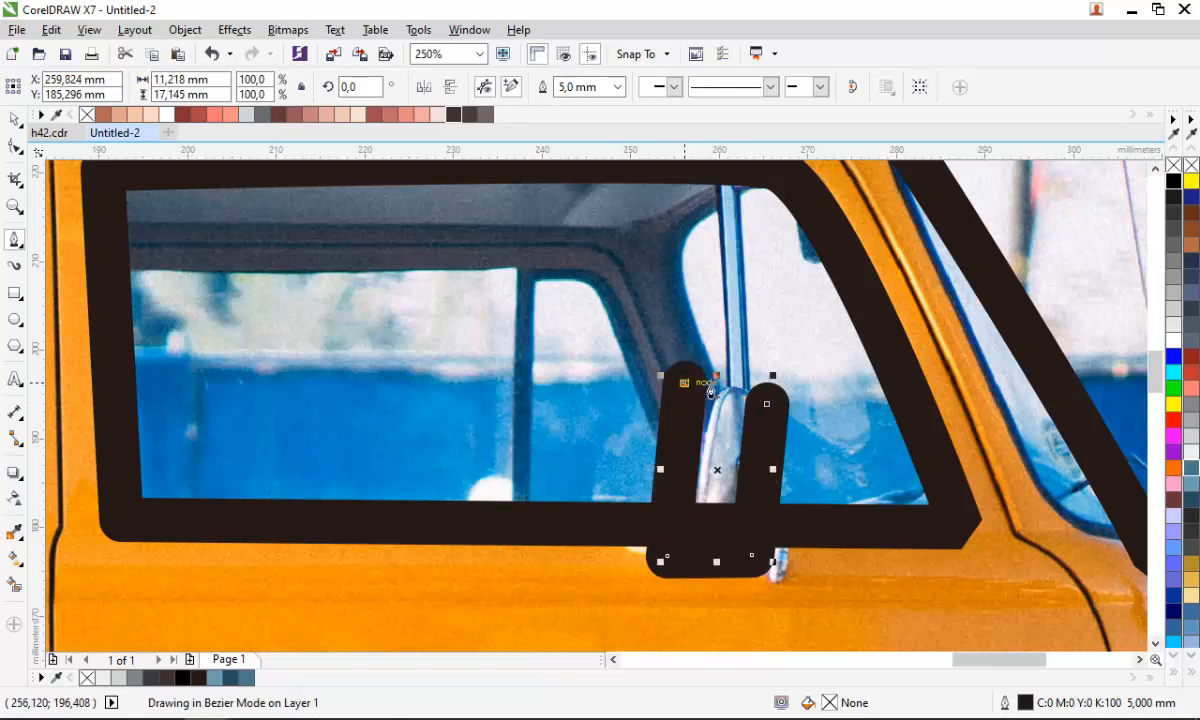
left_click(766, 405)
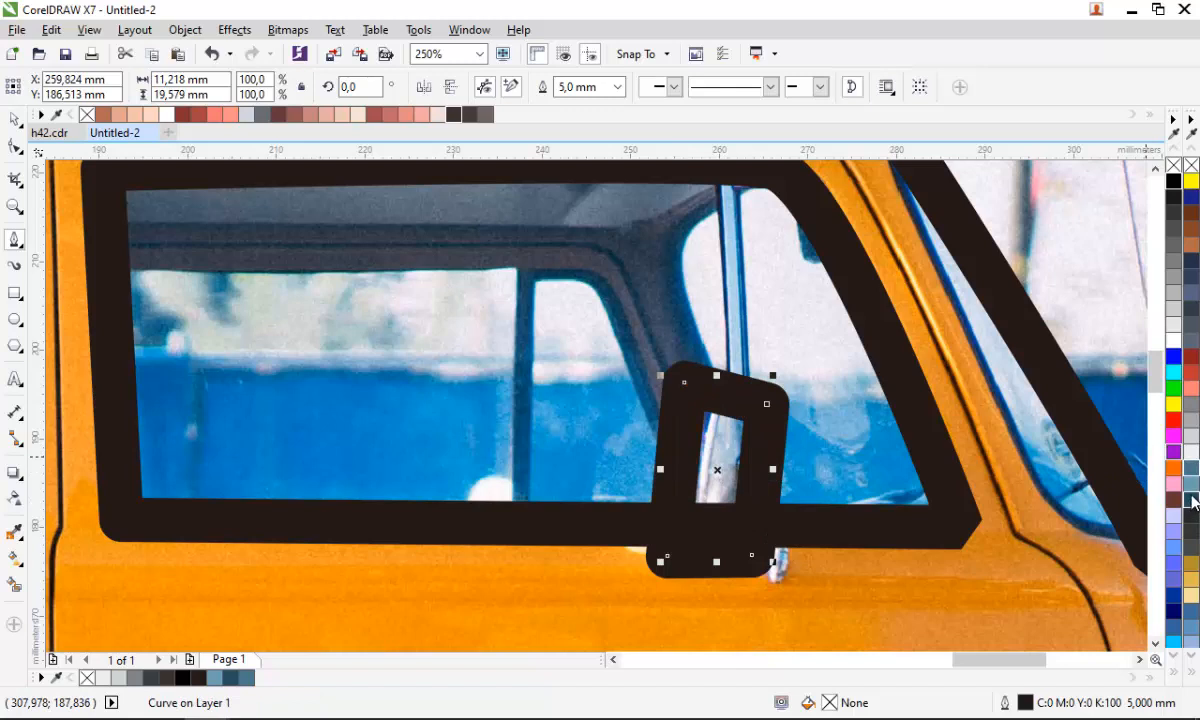
- Fill the side-mirror shape with light blue-grey
left_click(1193, 502)
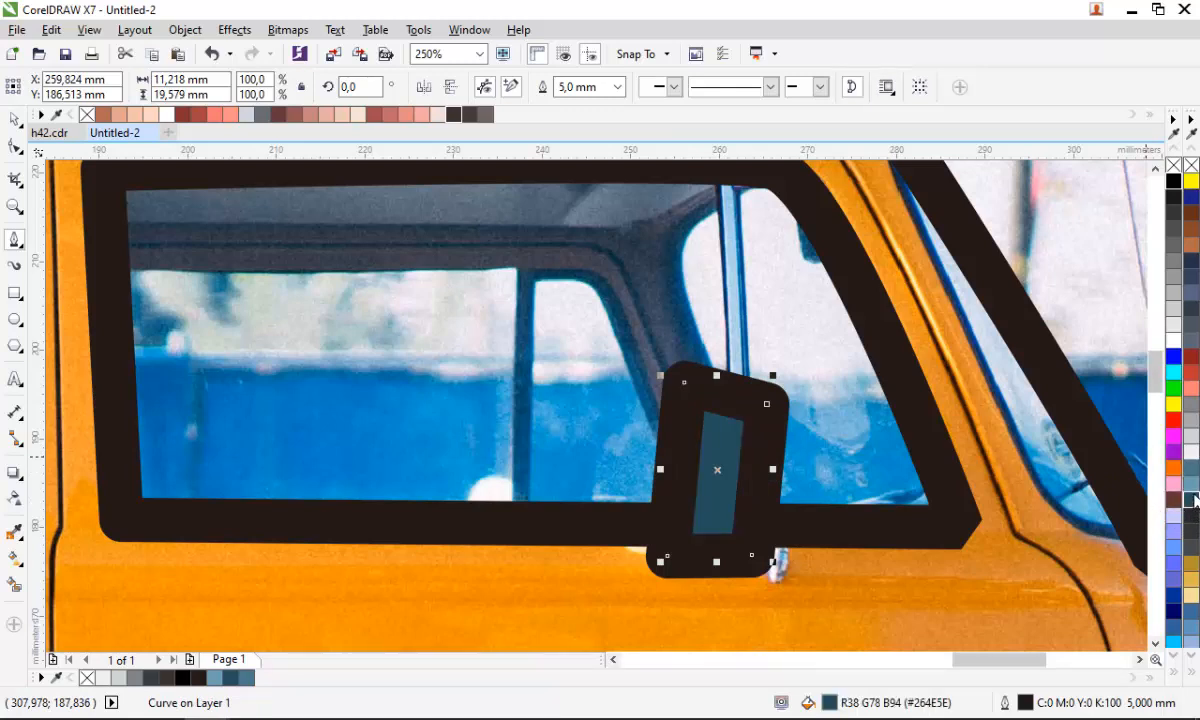
left_click(1193, 483)
- Draw a short diagonal mirror stem from the mirror down to the door with the Pen tool
left_click(729, 490)
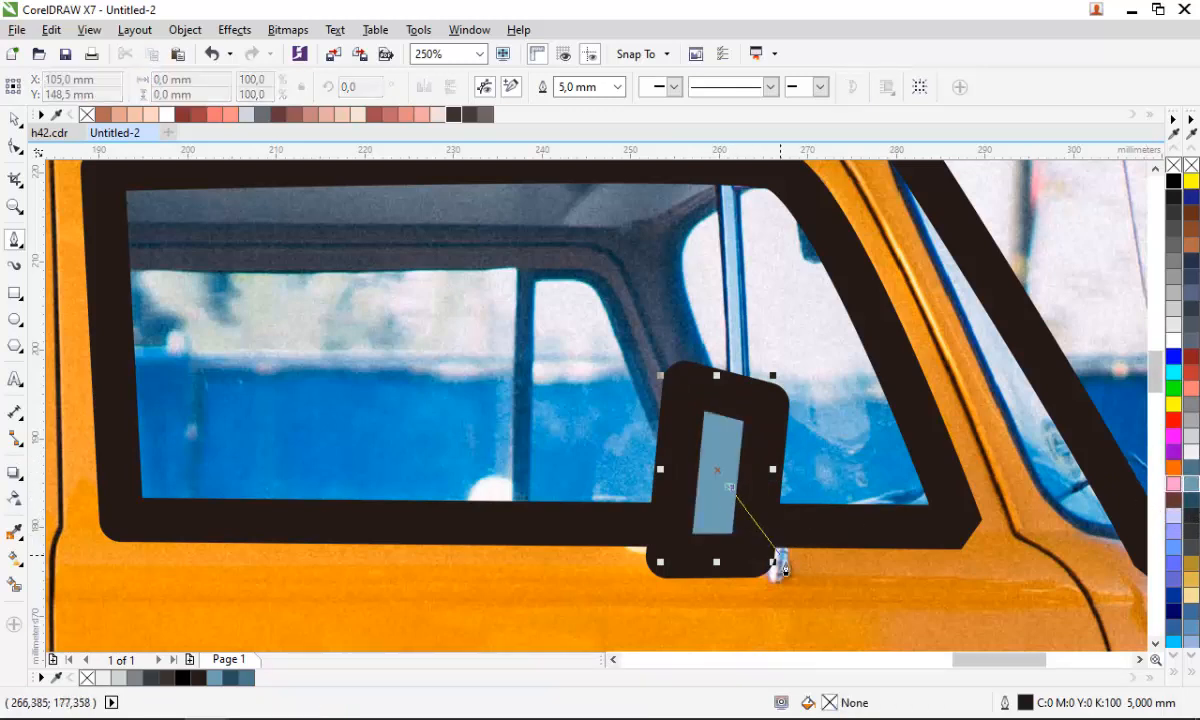
double_click(784, 587)
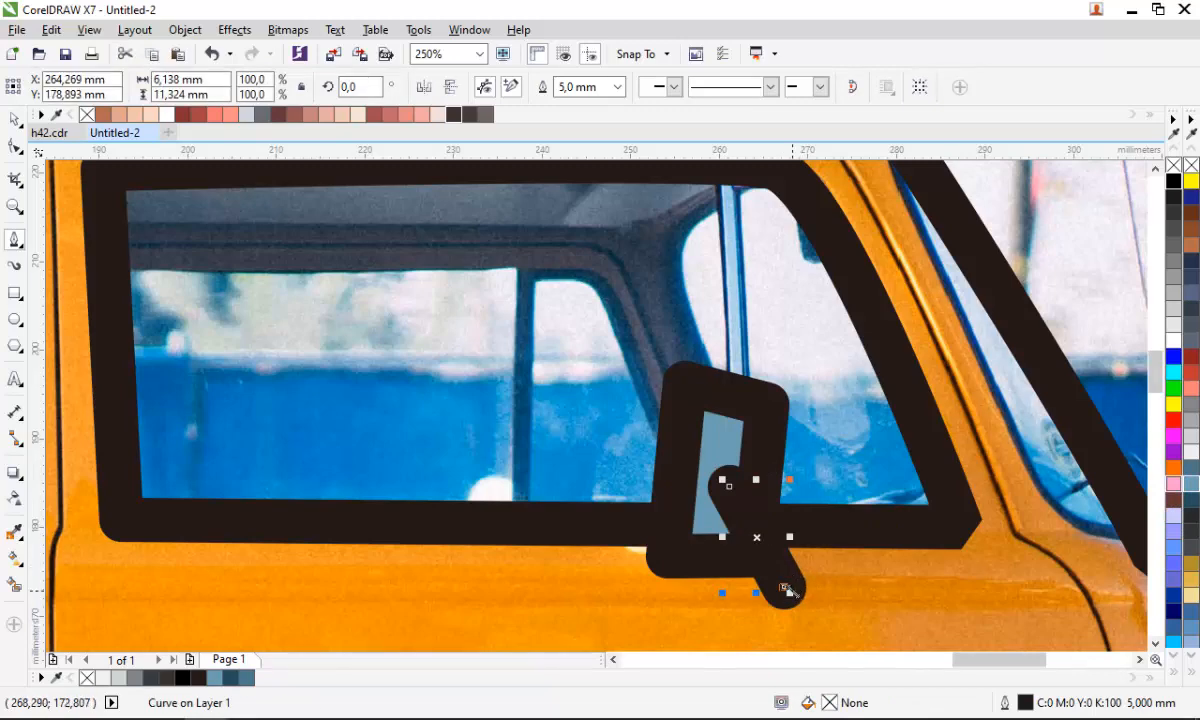
scroll(708, 495, "down", 2)
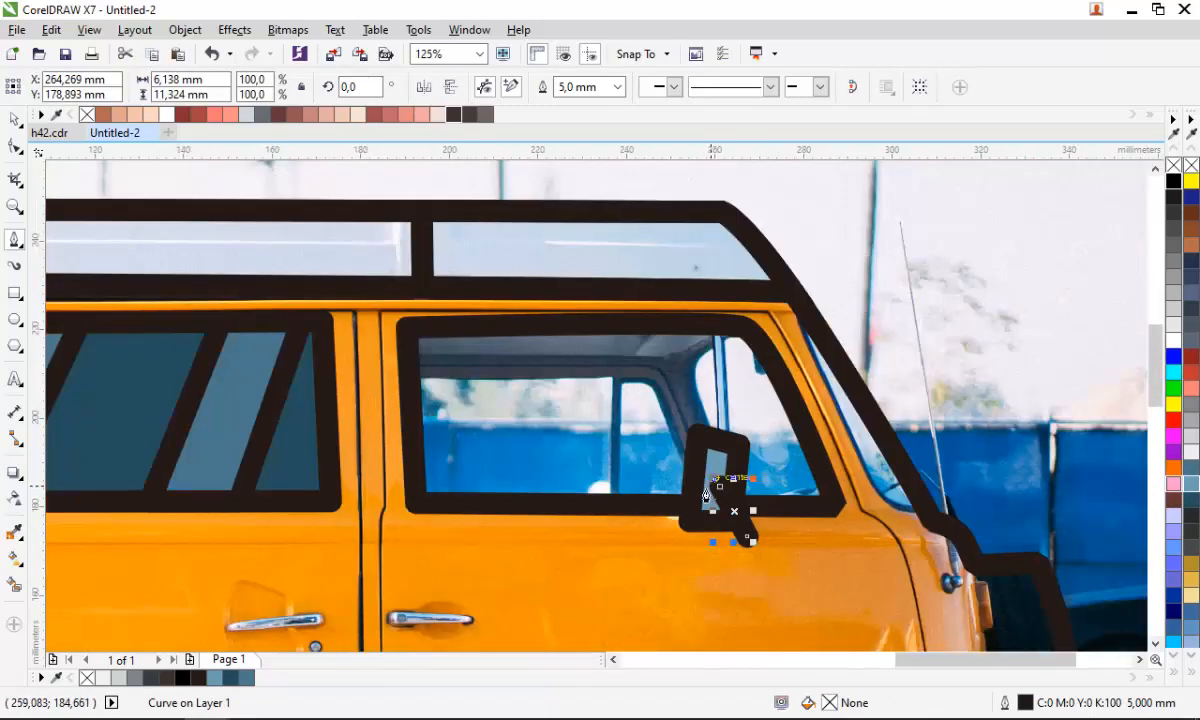
- Fill the front door window with the dark blue-grey colour #264E5E
key("space")
left_click(483, 405)
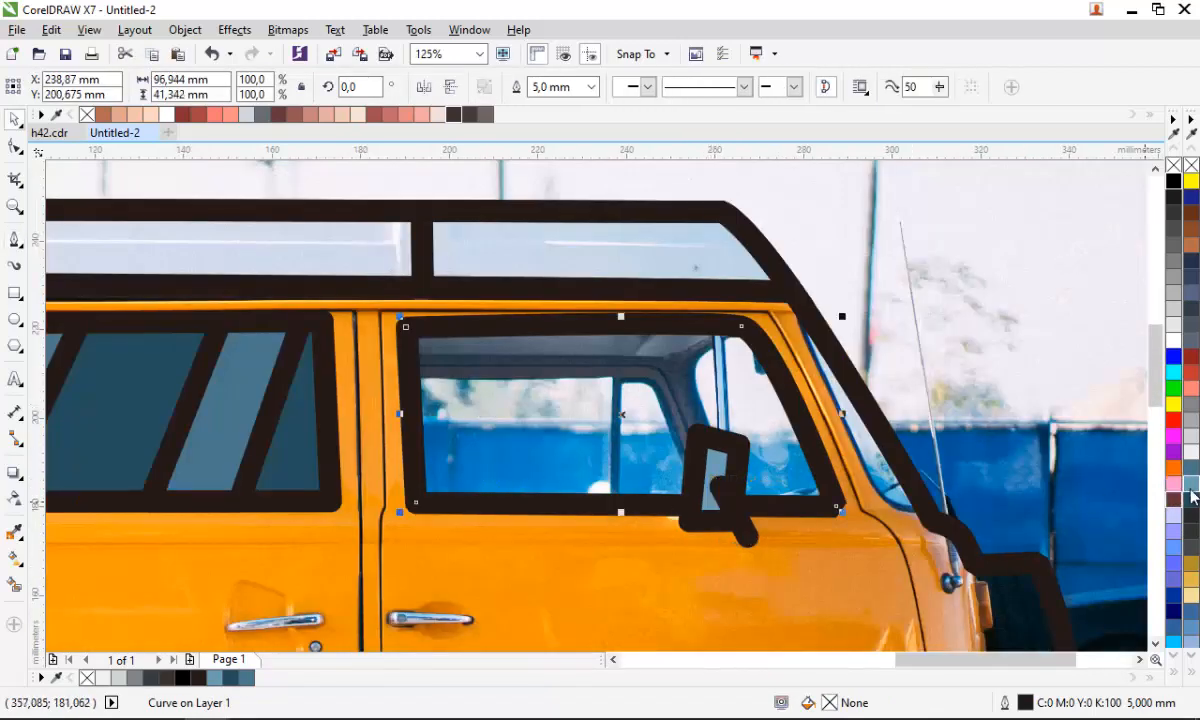
left_click(1193, 505)
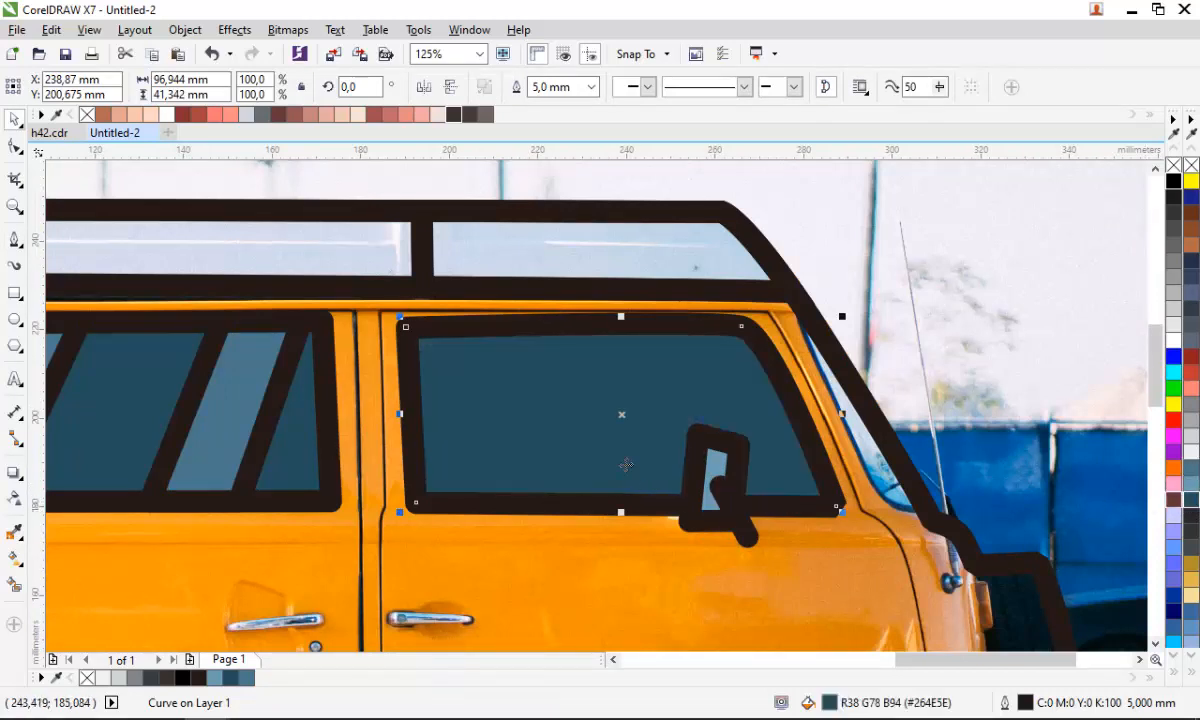
- Draw a closed zigzag shape of two diagonal bands across the front door window with the Pen tool
key("space")
left_click(621, 270)
left_click(464, 540)
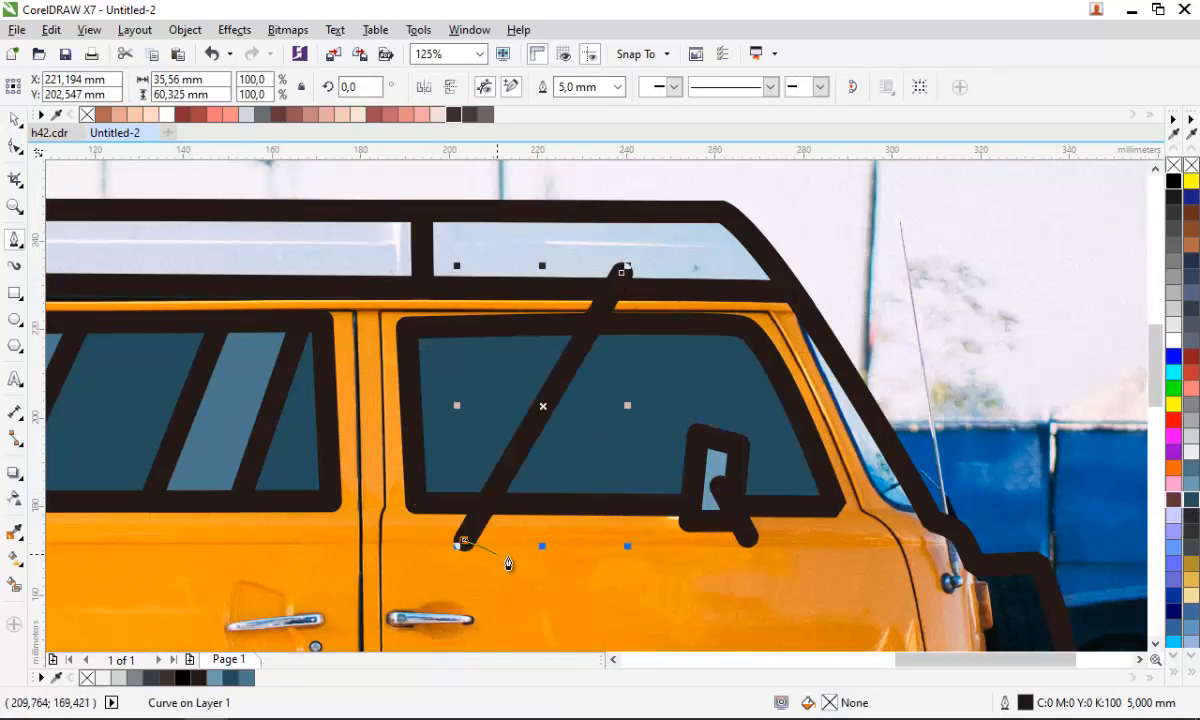
left_click(522, 563)
left_click(677, 295)
left_click(748, 304)
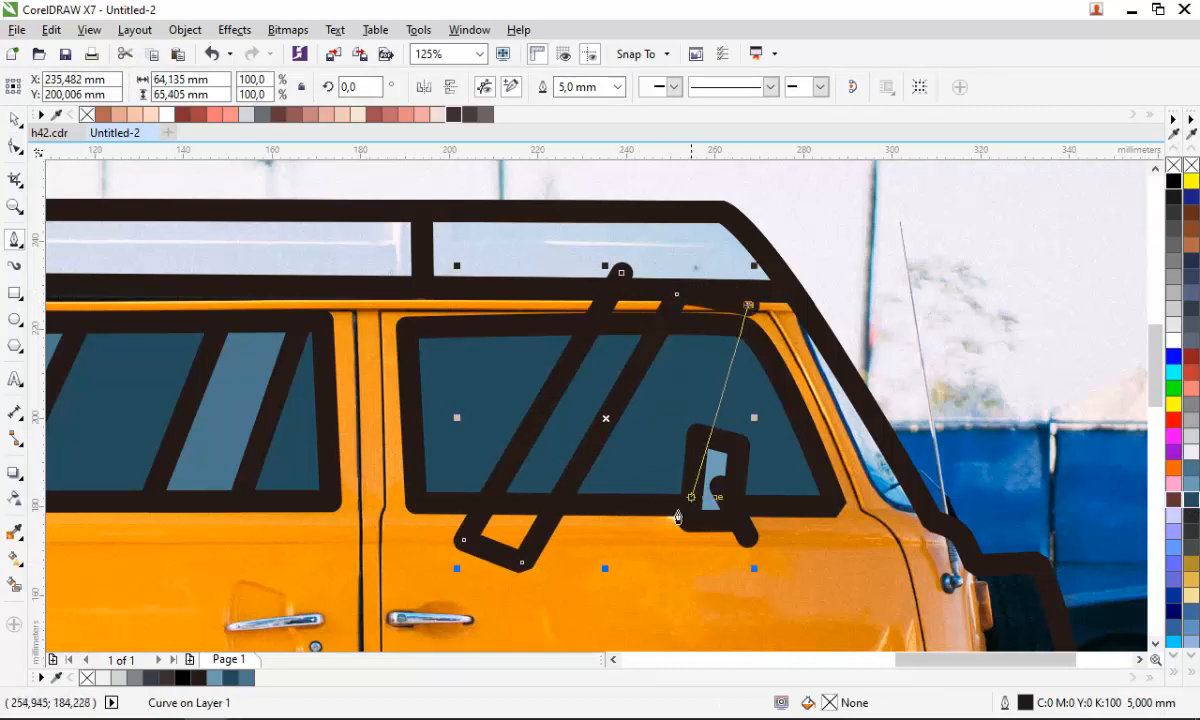
left_click(660, 530)
left_click(733, 555)
left_click(816, 363)
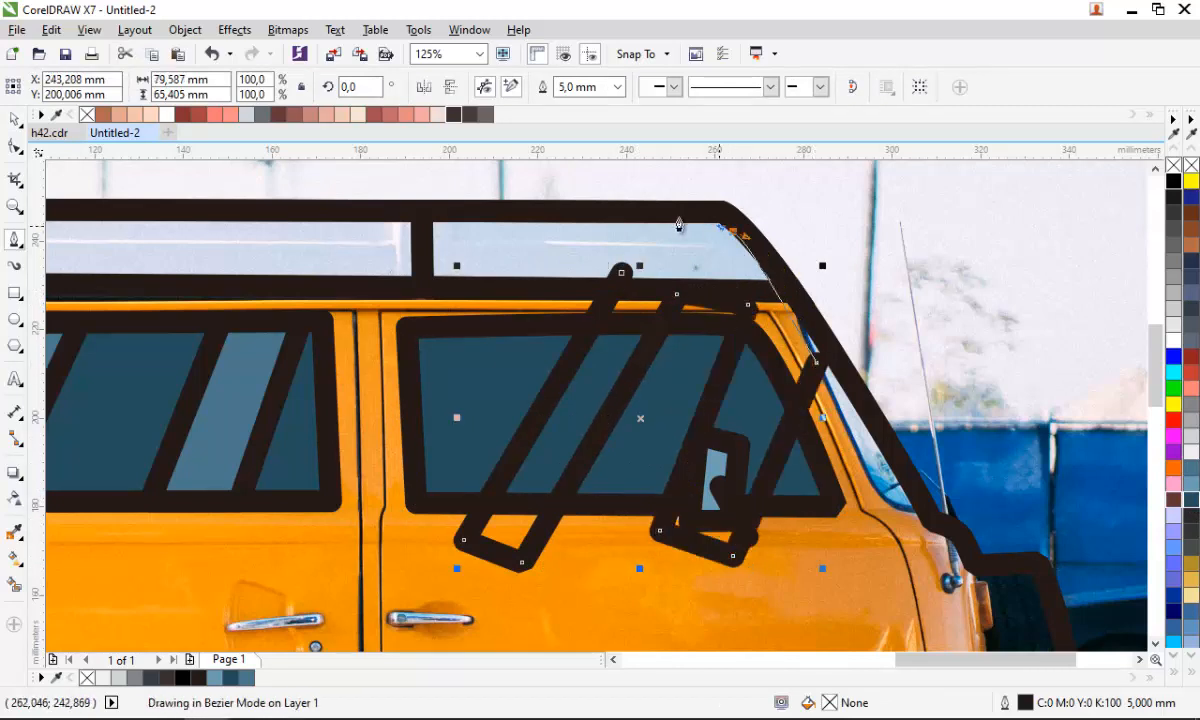
left_click(732, 230)
left_click(620, 274)
- Intersect the bands with the front door window and fill the result blue-grey #4A778C
key("space")
left_click(491, 372, "shift")
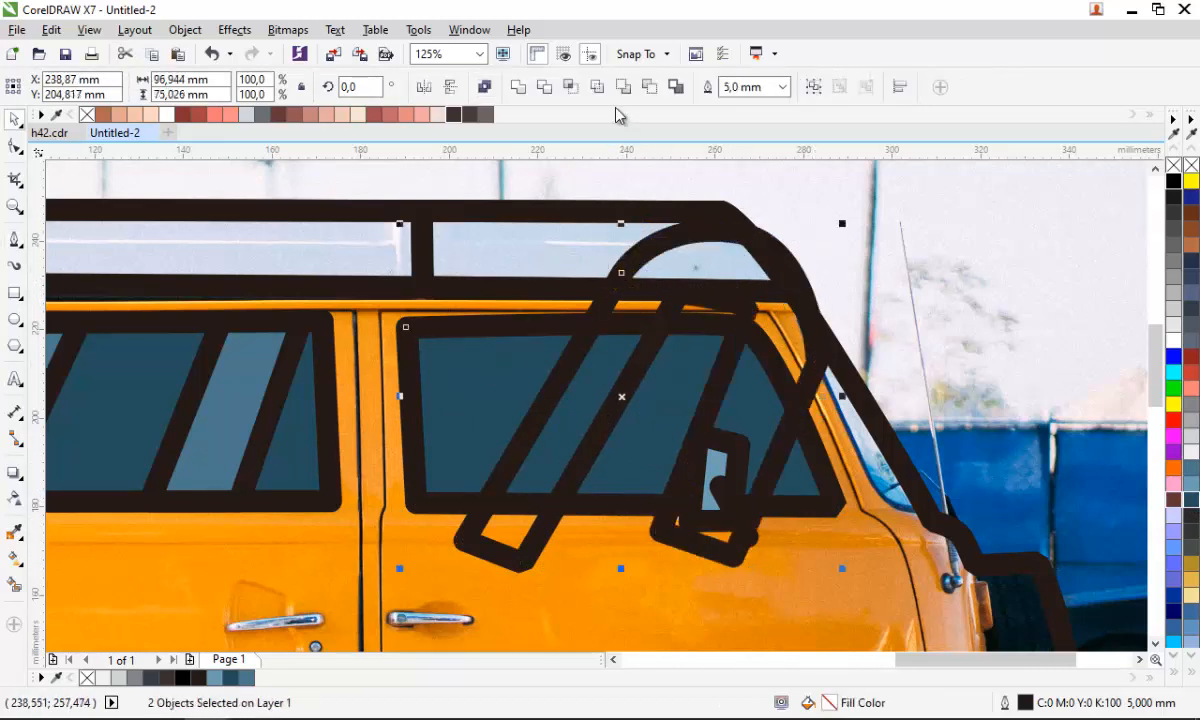
left_click(570, 87)
left_click(1192, 470)
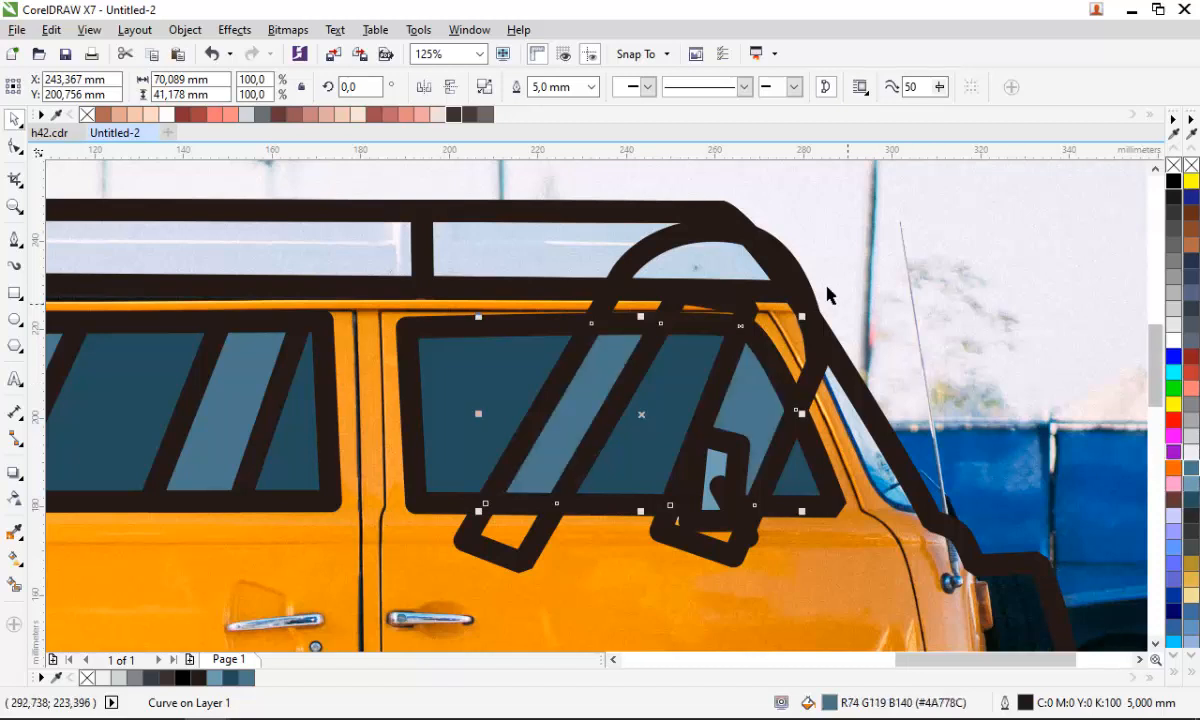
- Delete the leftover zigzag band shape over the front door window
left_click(793, 264)
key("Delete")
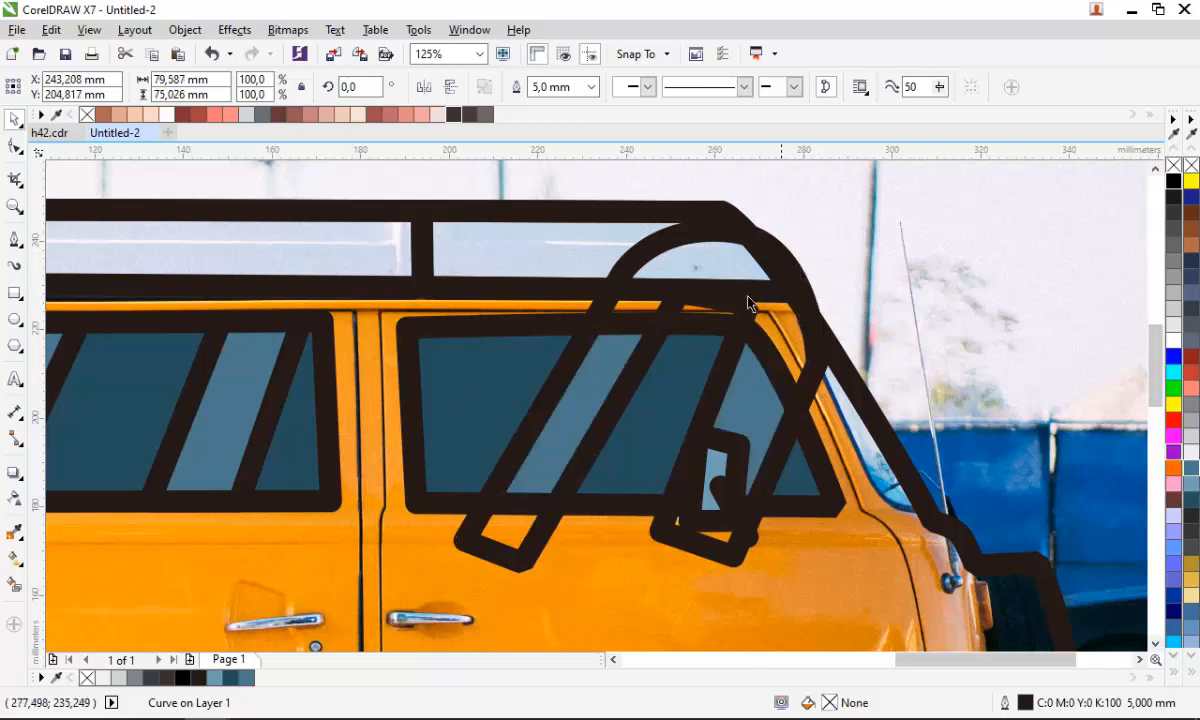
scroll(595, 367, "down", 1)
scroll(723, 393, "up", 1)
- Draw a closed curved shape over the windshield edge beside the front door with the Pen tool
key("space")
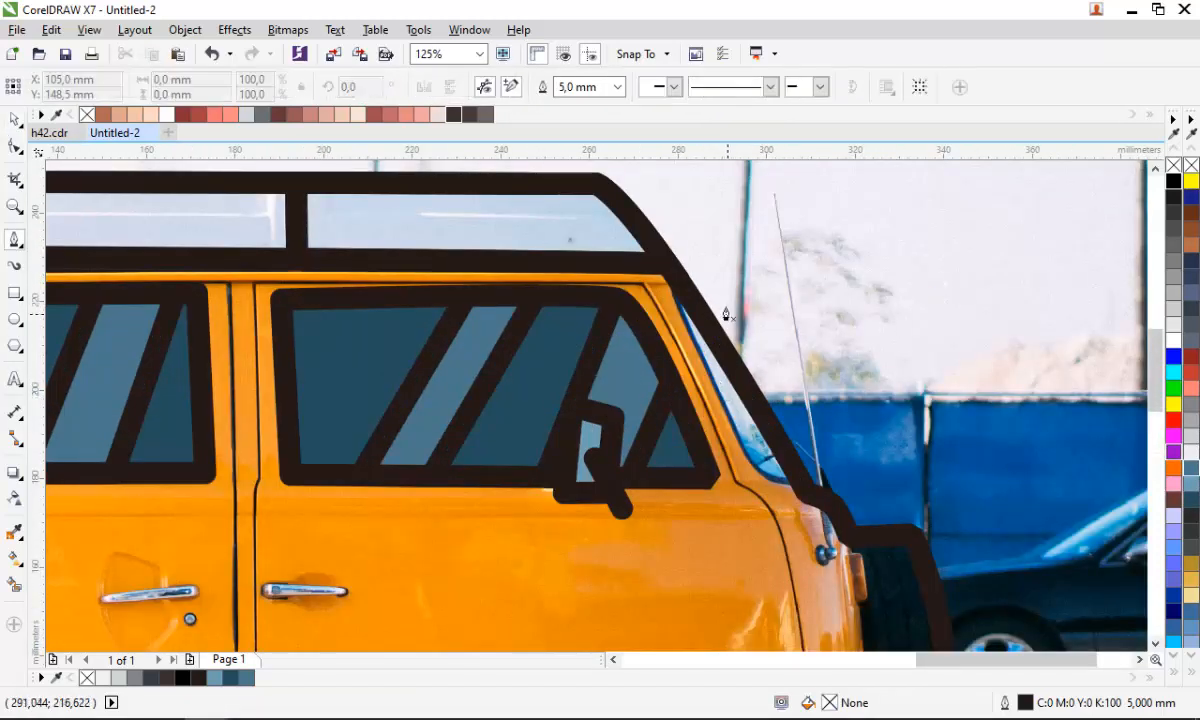
left_click(659, 274)
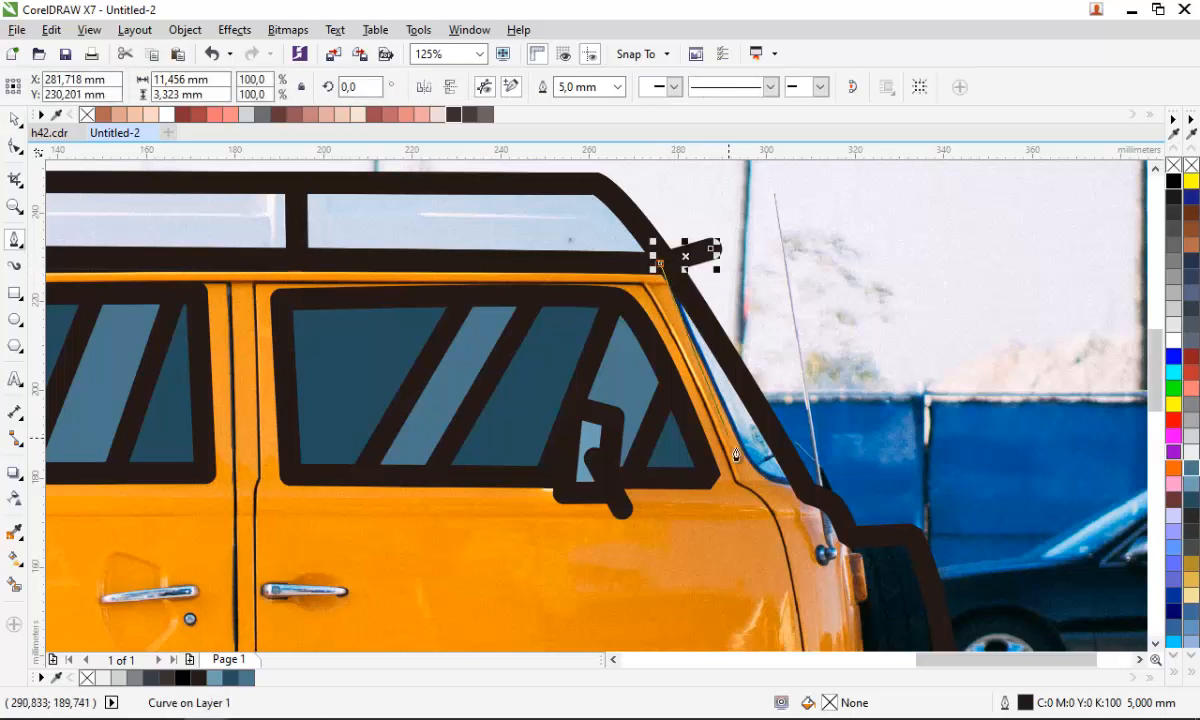
left_click(807, 492)
left_click_drag(821, 353, 767, 264)
left_click(710, 248)
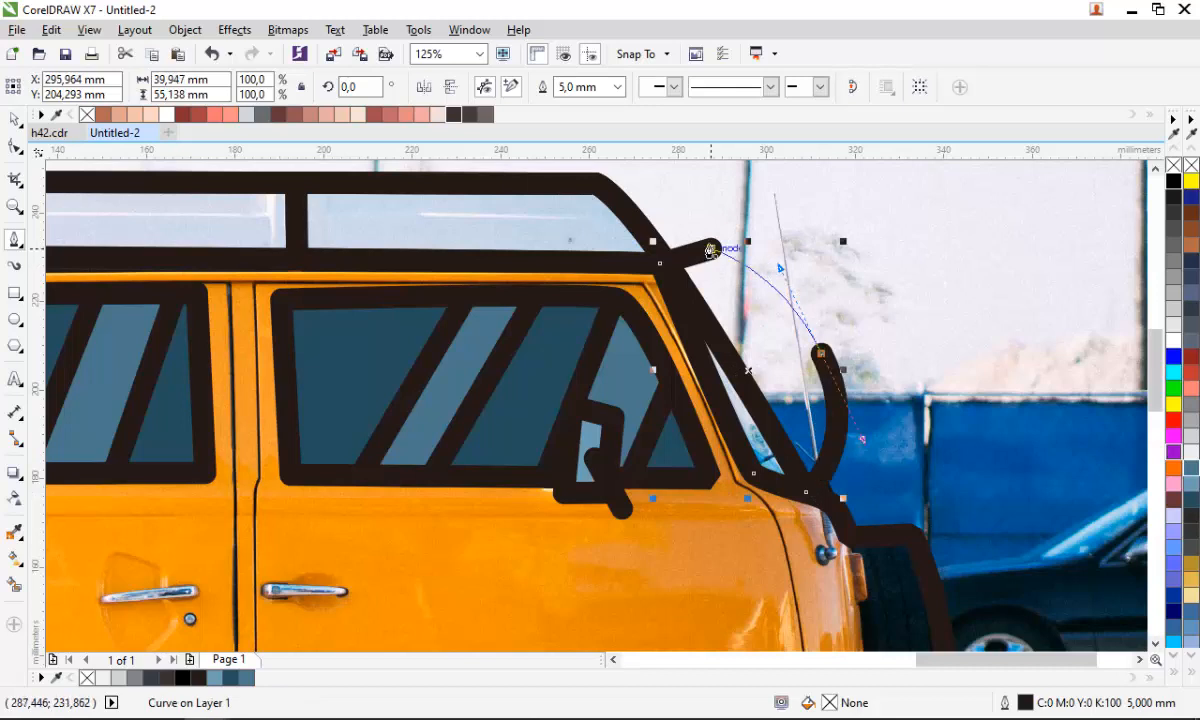
- Intersect the curved shape with the van outline and delete the leftover curved shape
key("space")
left_click(726, 545, "shift")
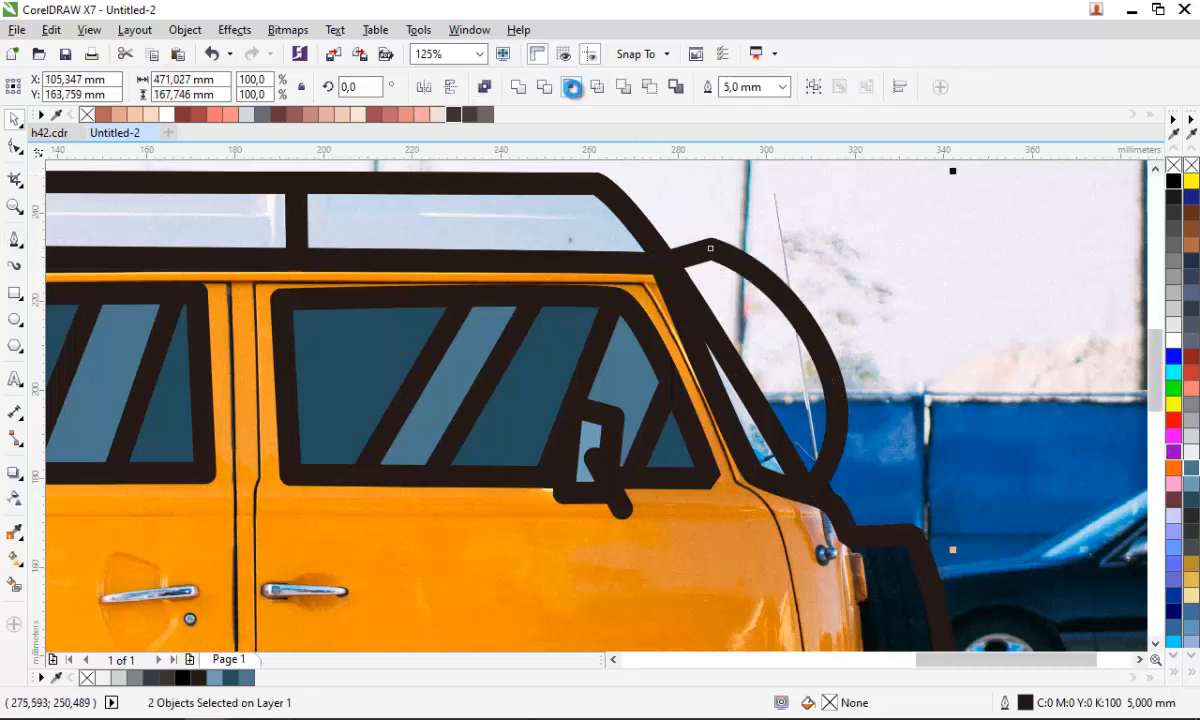
left_click(575, 88)
left_click(793, 332)
key("Delete")
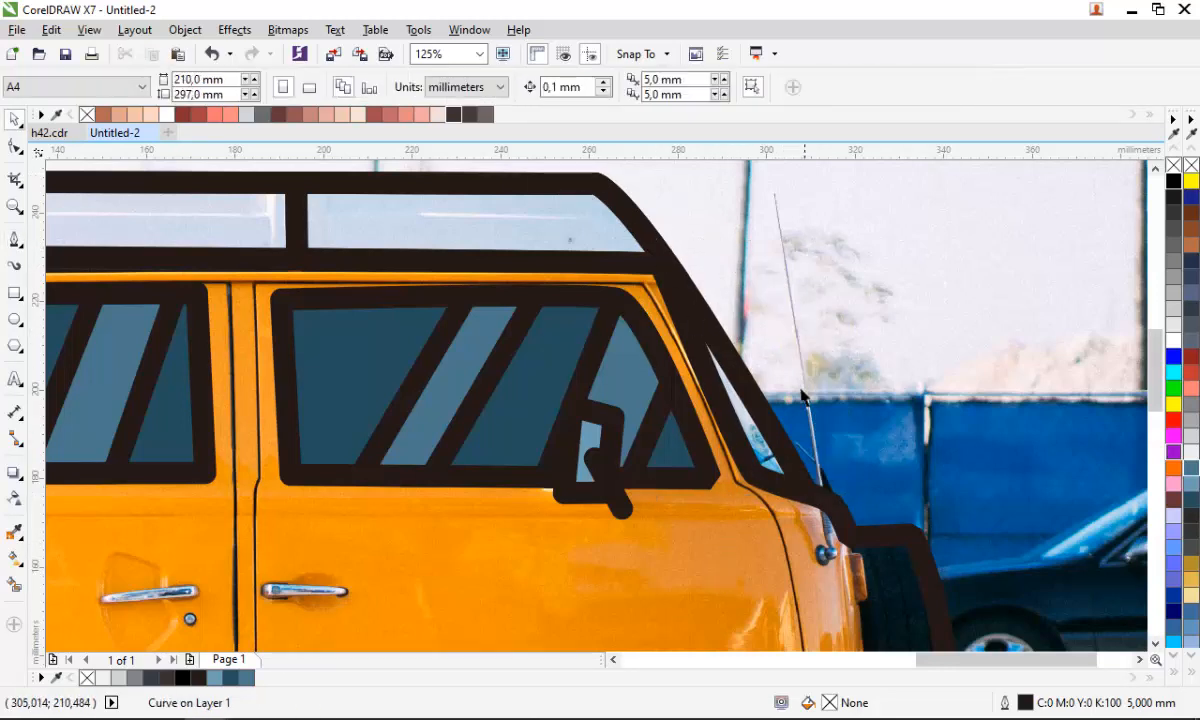
- Fill the windshield sliver beside the front door with light blue-grey
left_click(797, 455)
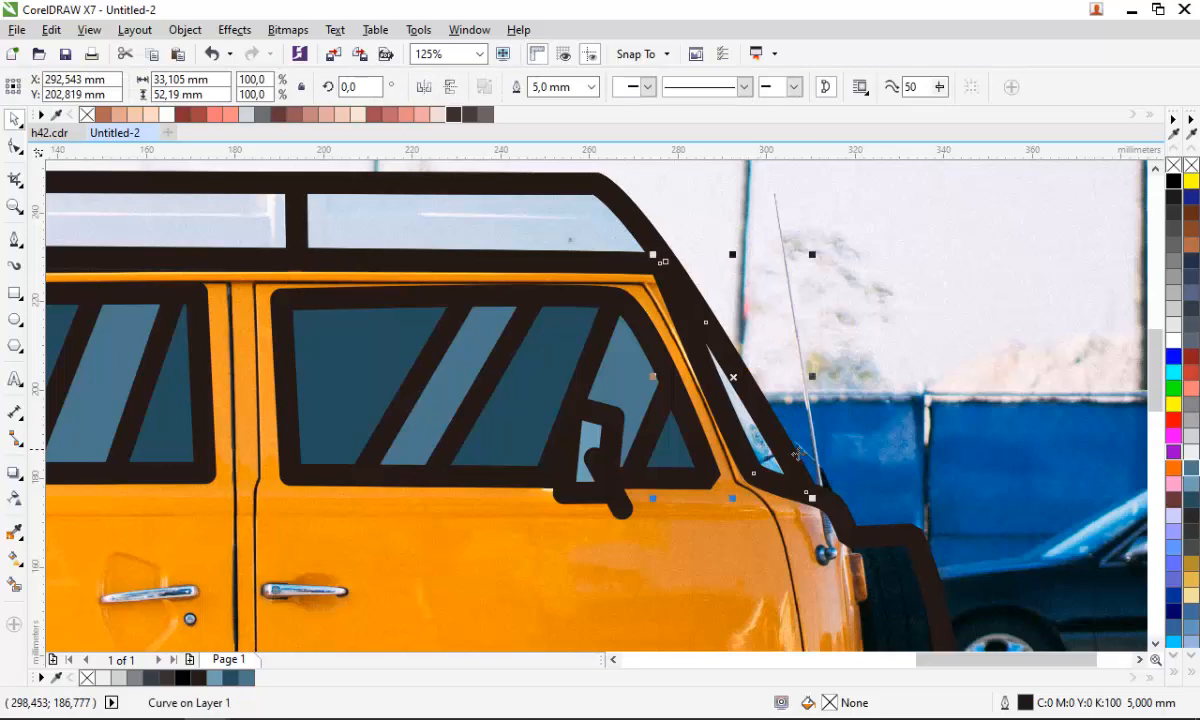
left_click(1193, 484)
scroll(758, 337, "down", 1)
left_click(896, 397)
scroll(853, 376, "down", 1)
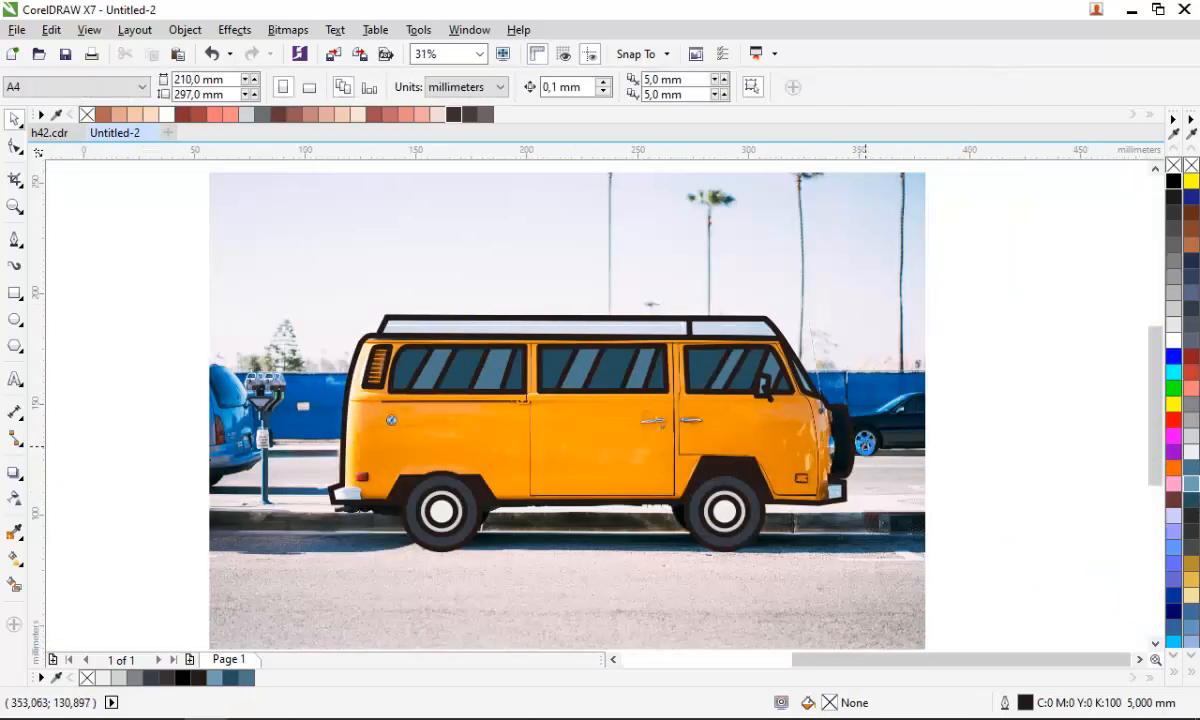
- Draw a short diagonal mirror stem at the van's front corner with the Pen tool
scroll(866, 446, "up", 2)
key("space")
left_click(781, 232)
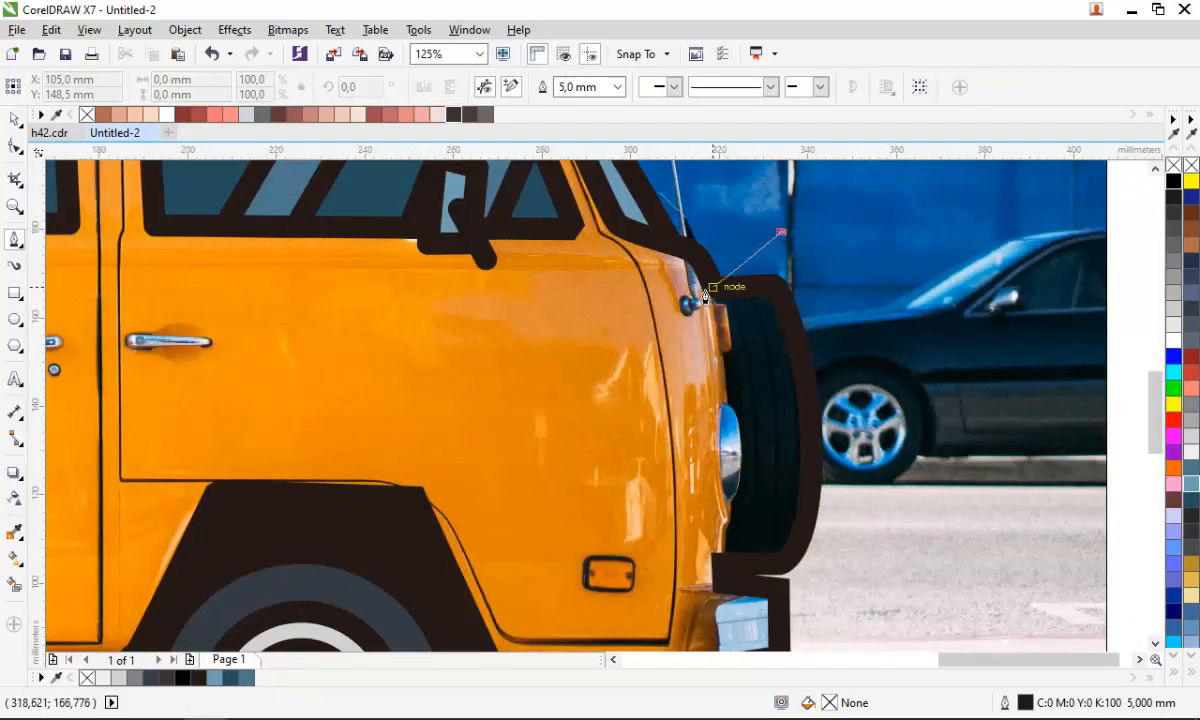
double_click(707, 294)
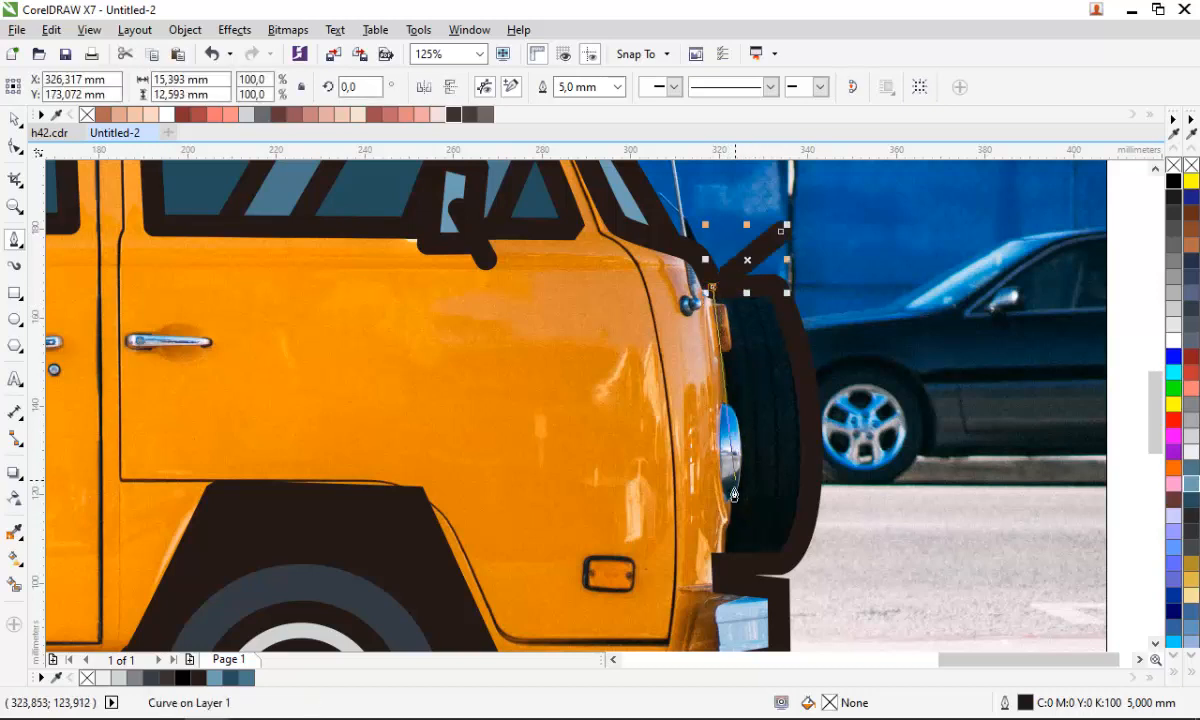
- Draw a closed curved shape enclosing the van's front end and spare wheel with the Pen tool
scroll(693, 634, "down", 1)
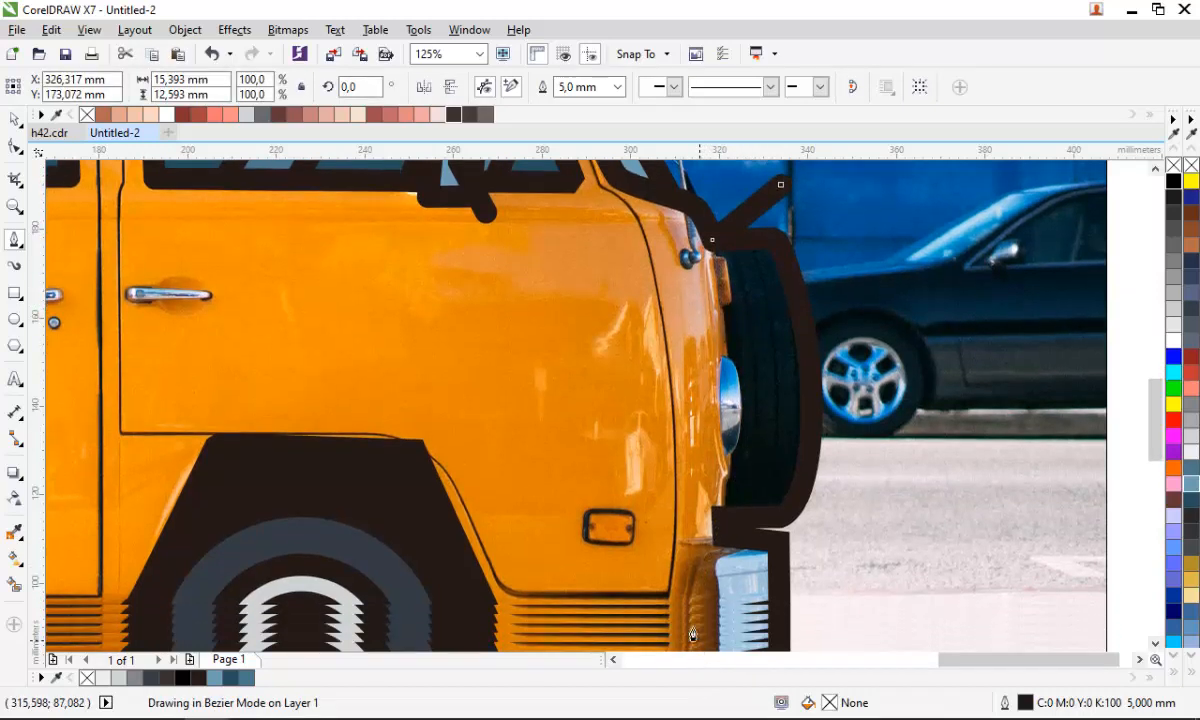
left_click_drag(693, 634, 699, 636)
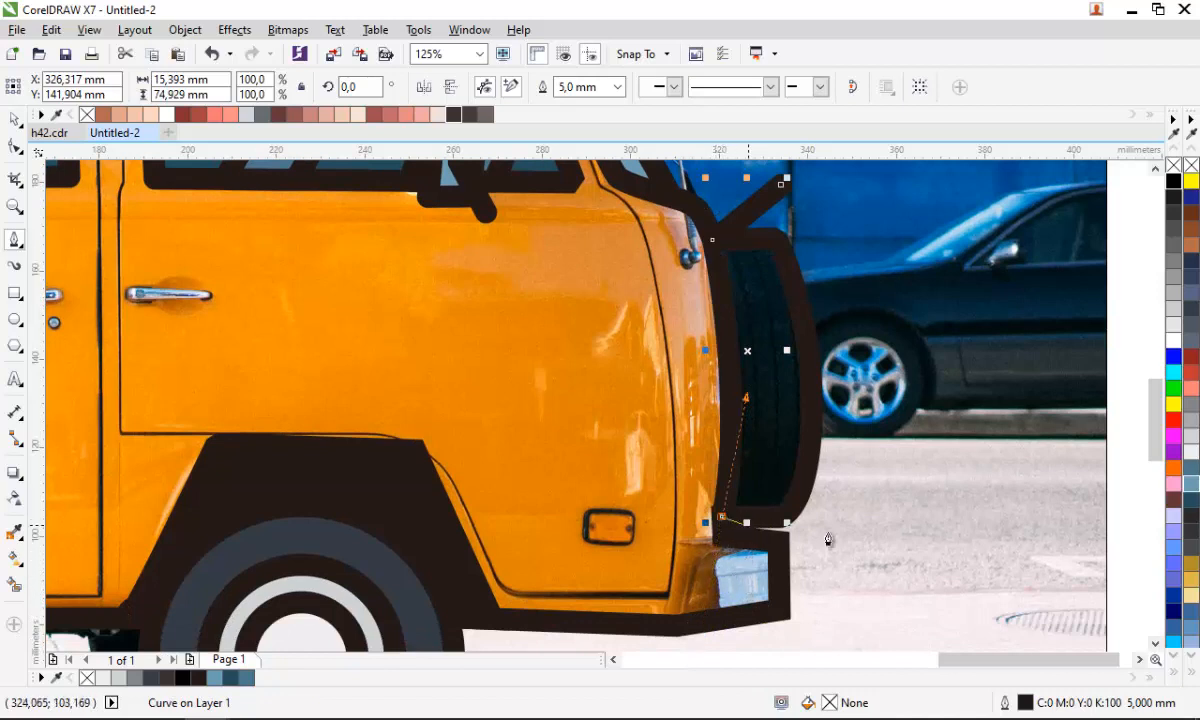
left_click(866, 540)
left_click(940, 327)
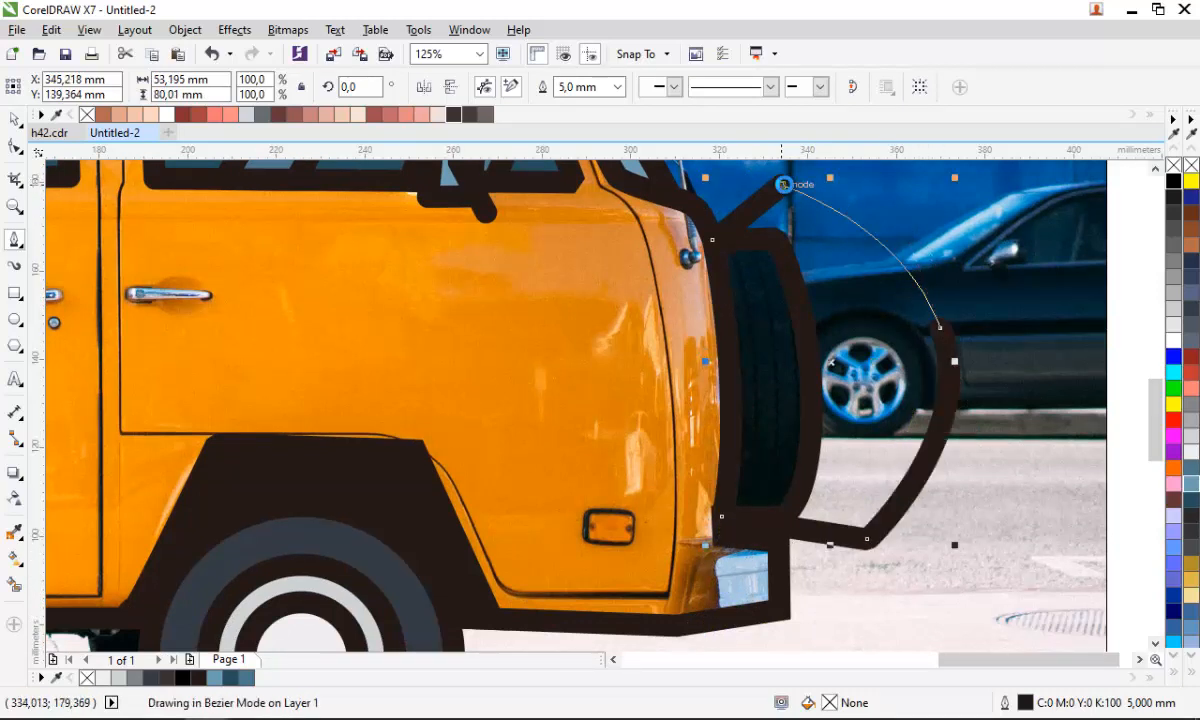
left_click(783, 184)
- Intersect the curved shape with the van outline and fill the result near-black
key("space")
left_click(637, 280, "shift")
left_click(549, 85)
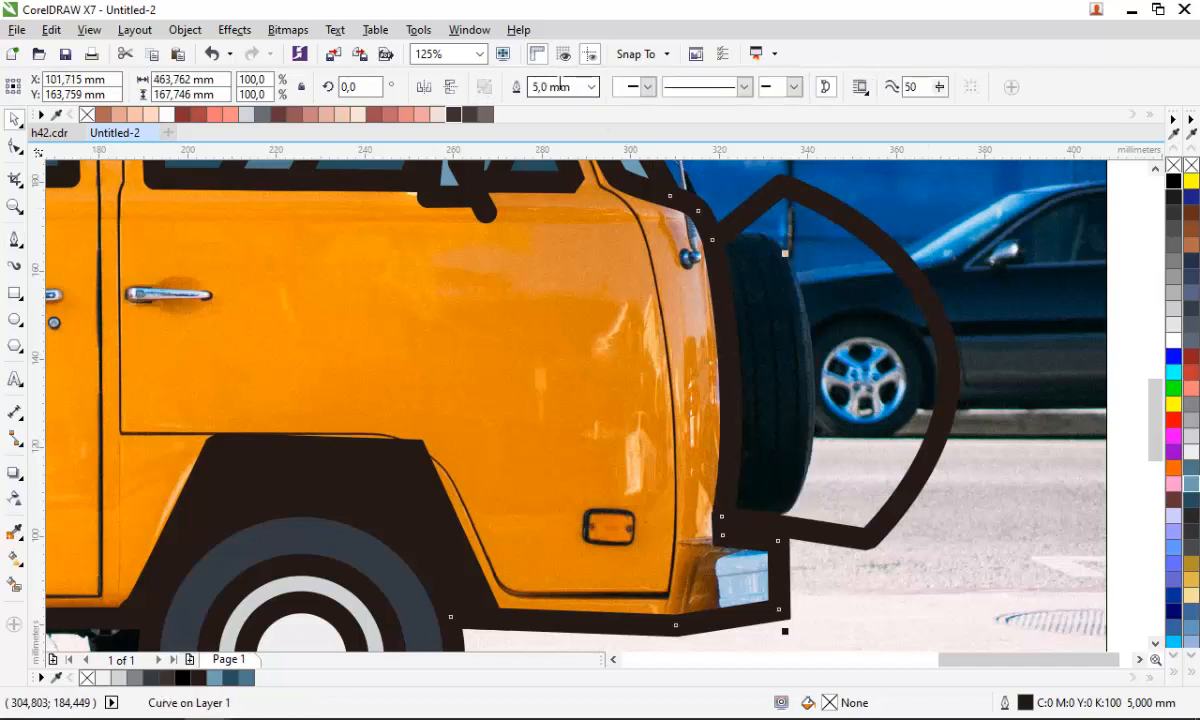
key("ctrl+z")
left_click(569, 86)
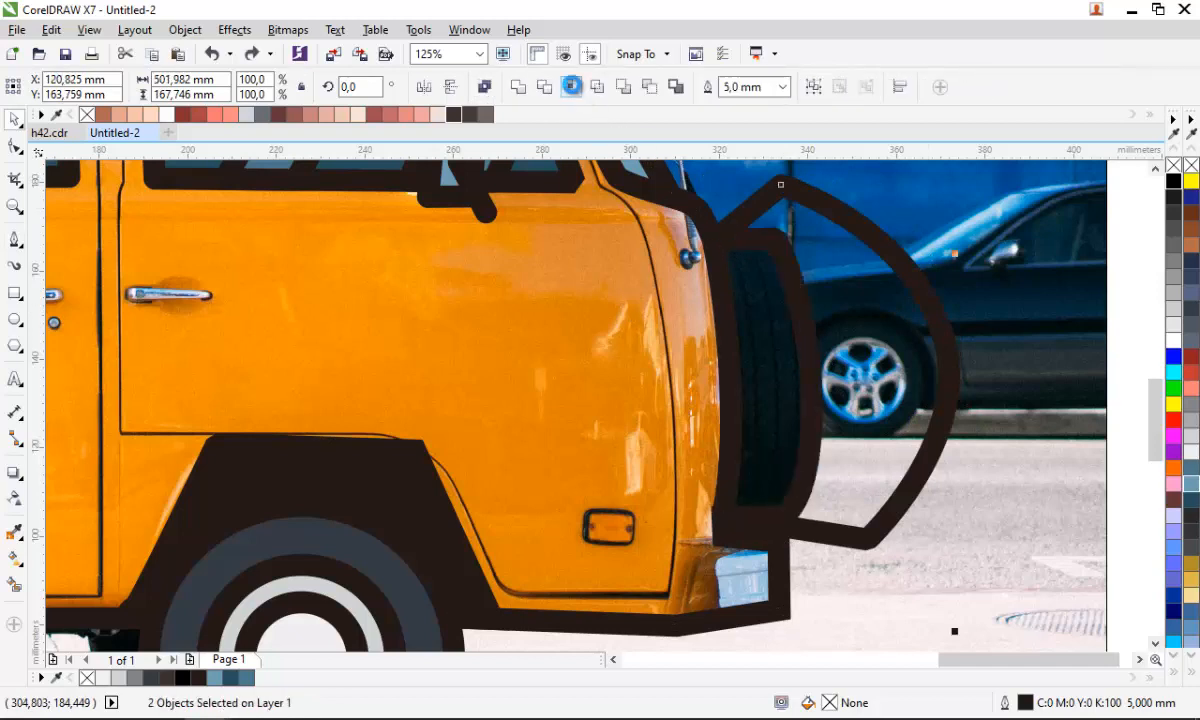
left_click(208, 680)
- Delete the leftover curved shape at the van's front end
left_click(908, 430)
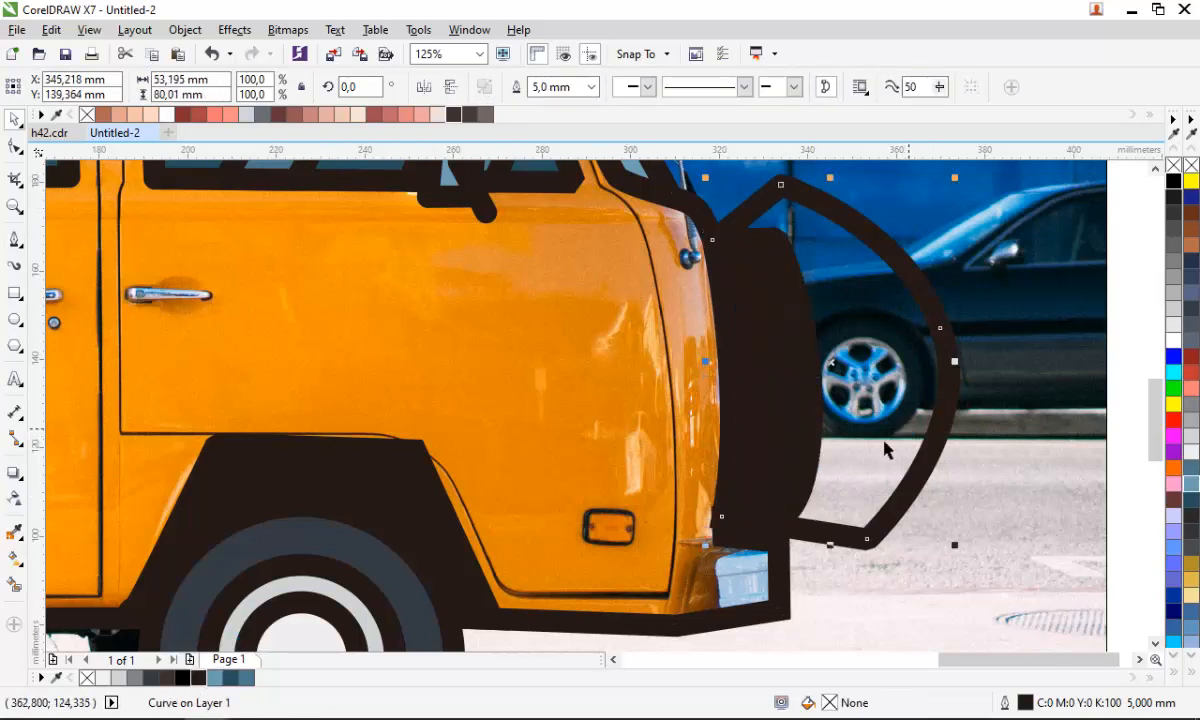
key("Delete")
scroll(818, 478, "down", 2)
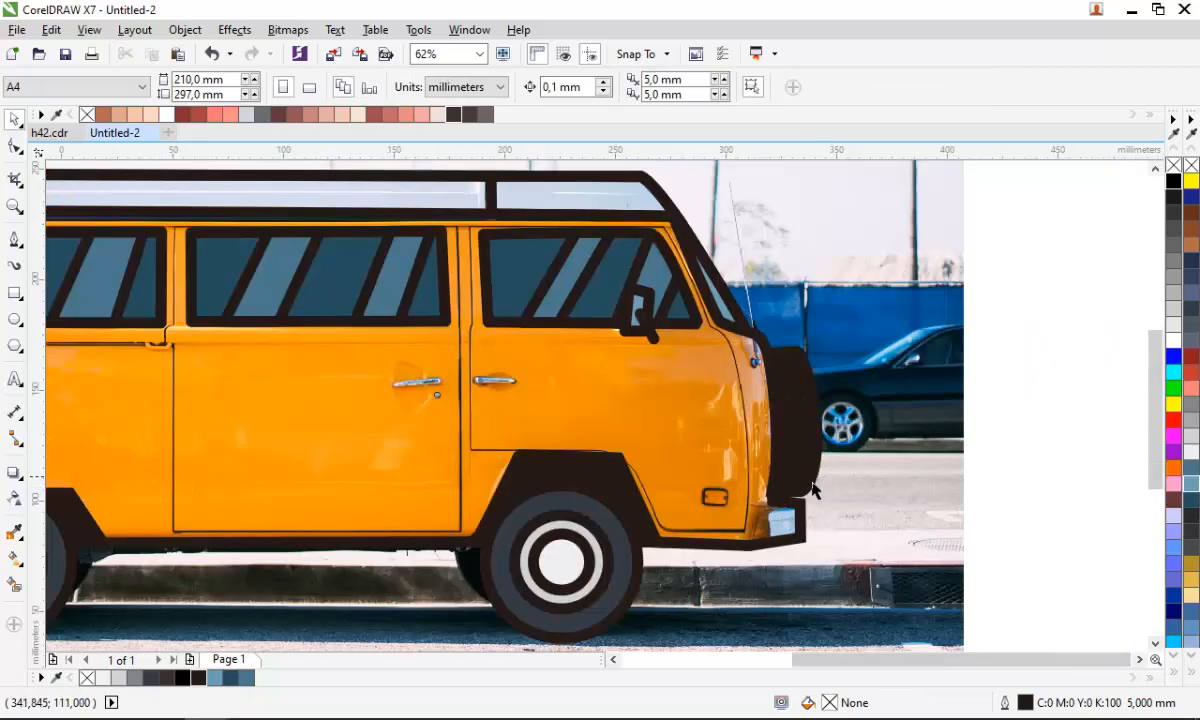
scroll(720, 500, "down", 2)
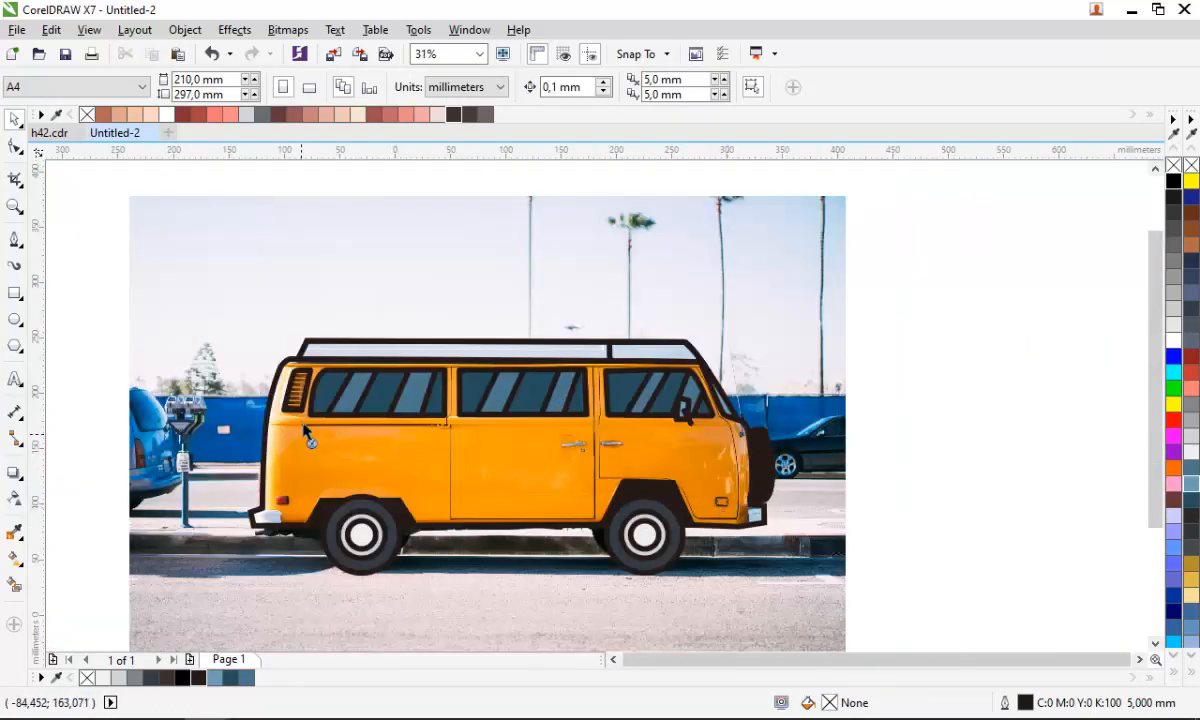
- Draw a closed curved shape over the roof rack's front section and upper body with the Pen tool
scroll(405, 345, "up", 2)
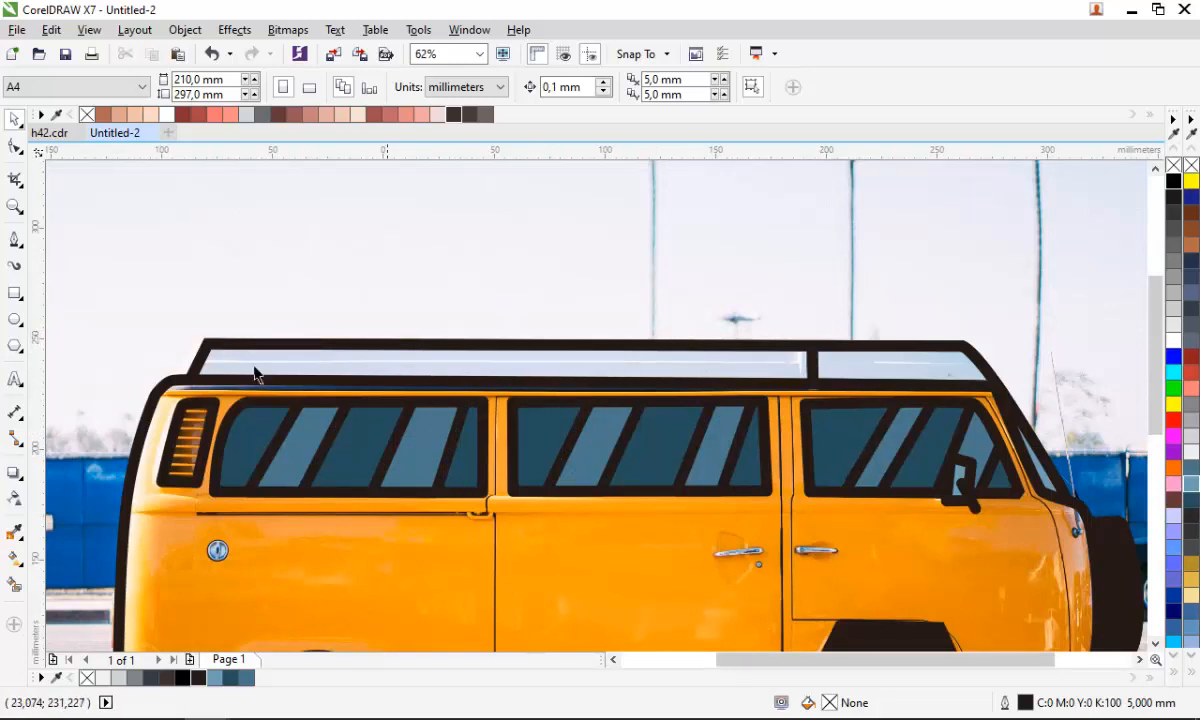
key("F5")
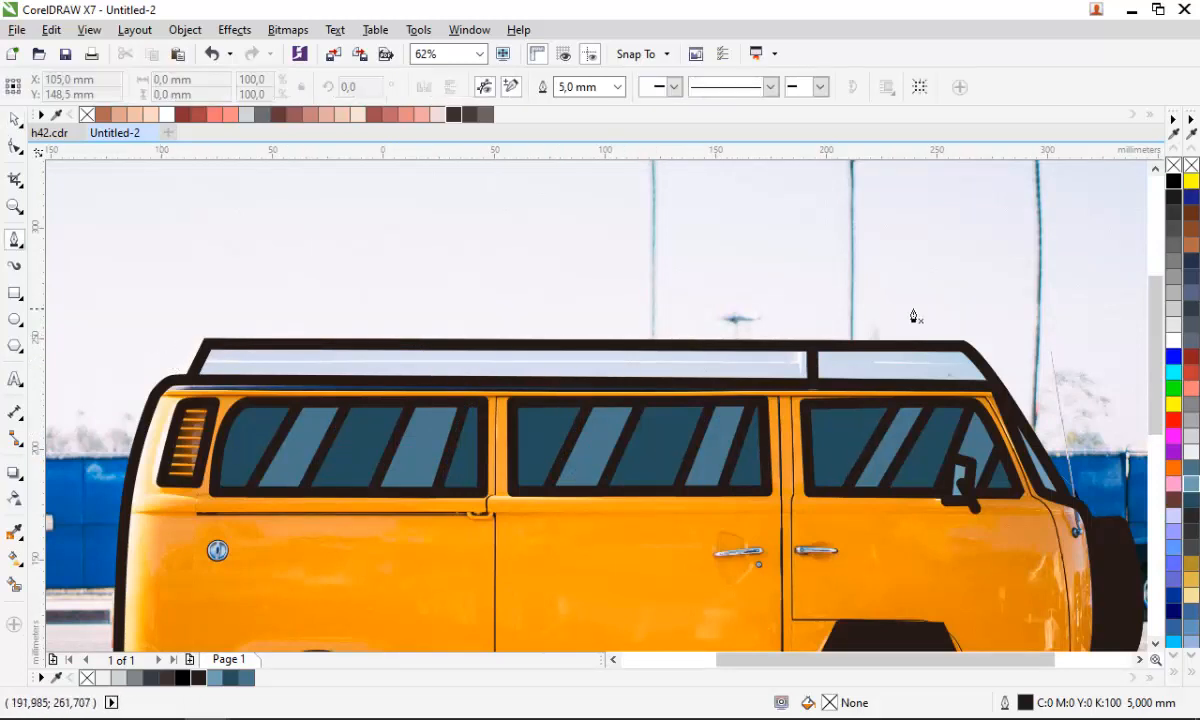
scroll(822, 356, "up", 1)
scroll(826, 353, "down", 1)
scroll(830, 351, "up", 1)
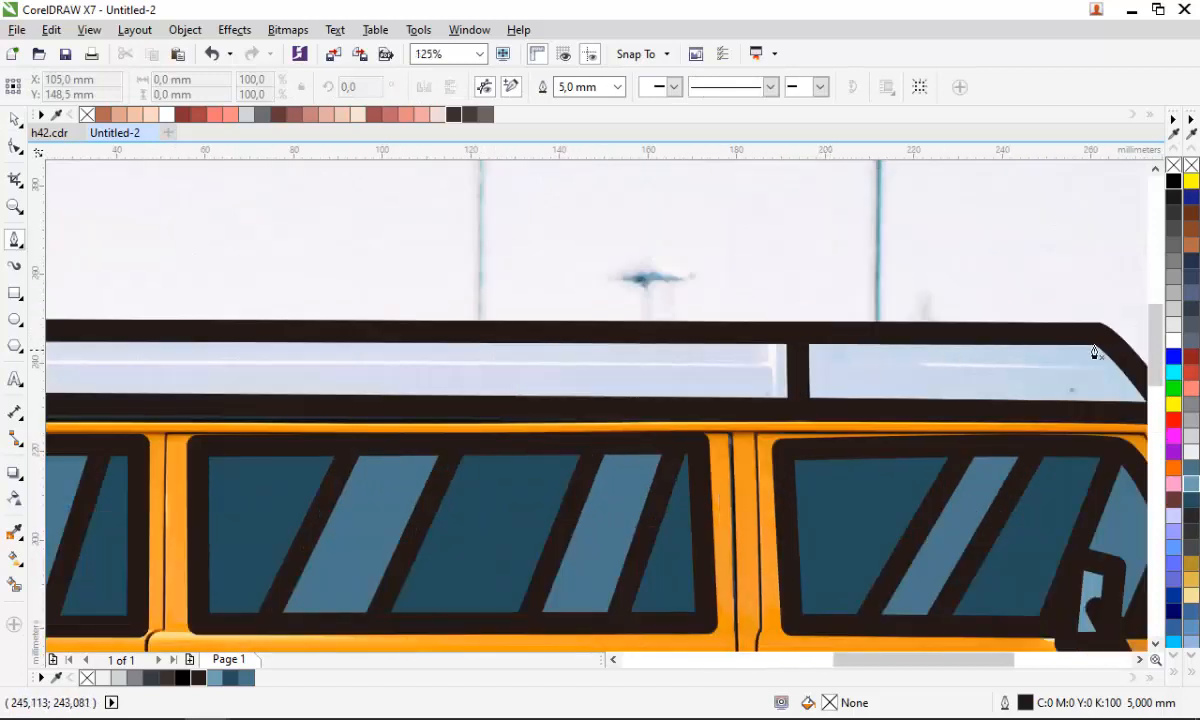
left_click(1098, 347)
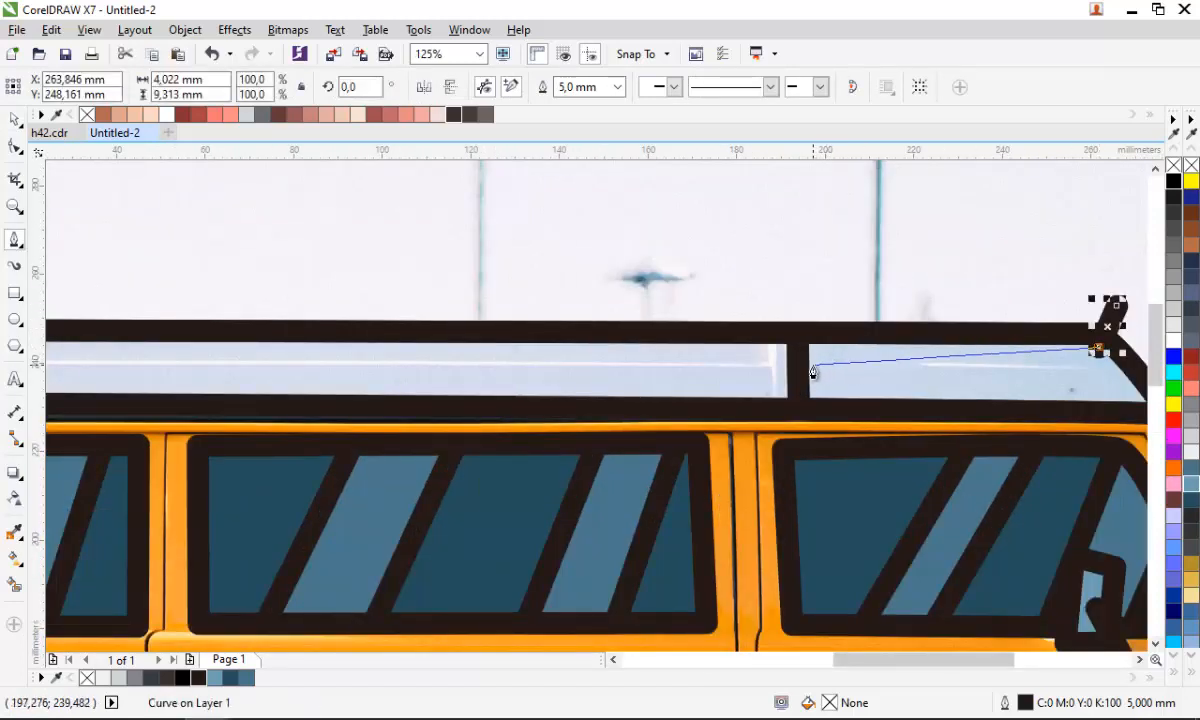
left_click_drag(1013, 377, 956, 386)
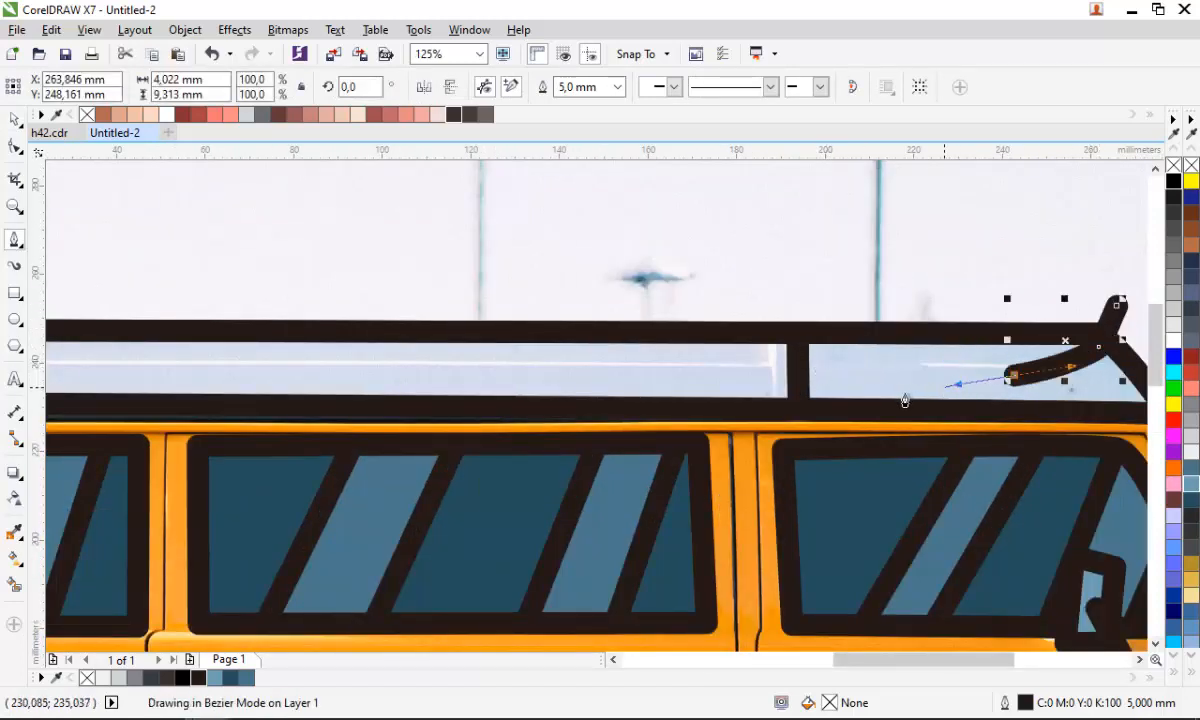
left_click(798, 403)
left_click(787, 342)
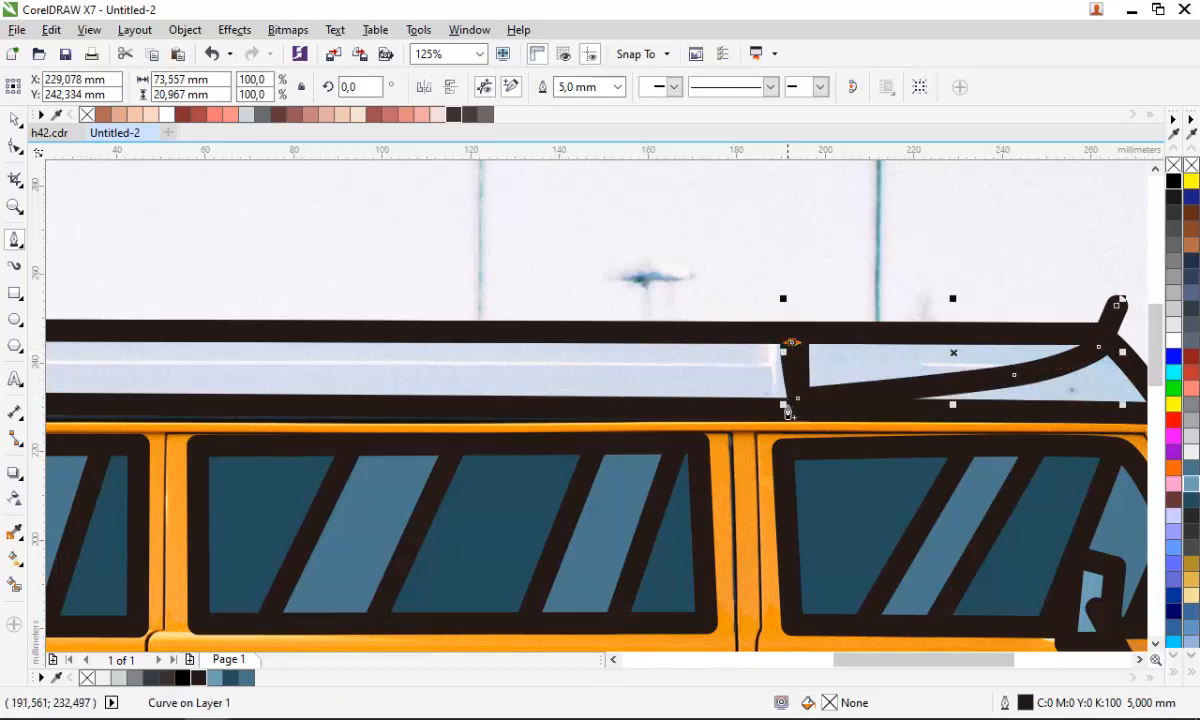
scroll(789, 395, "down", 1)
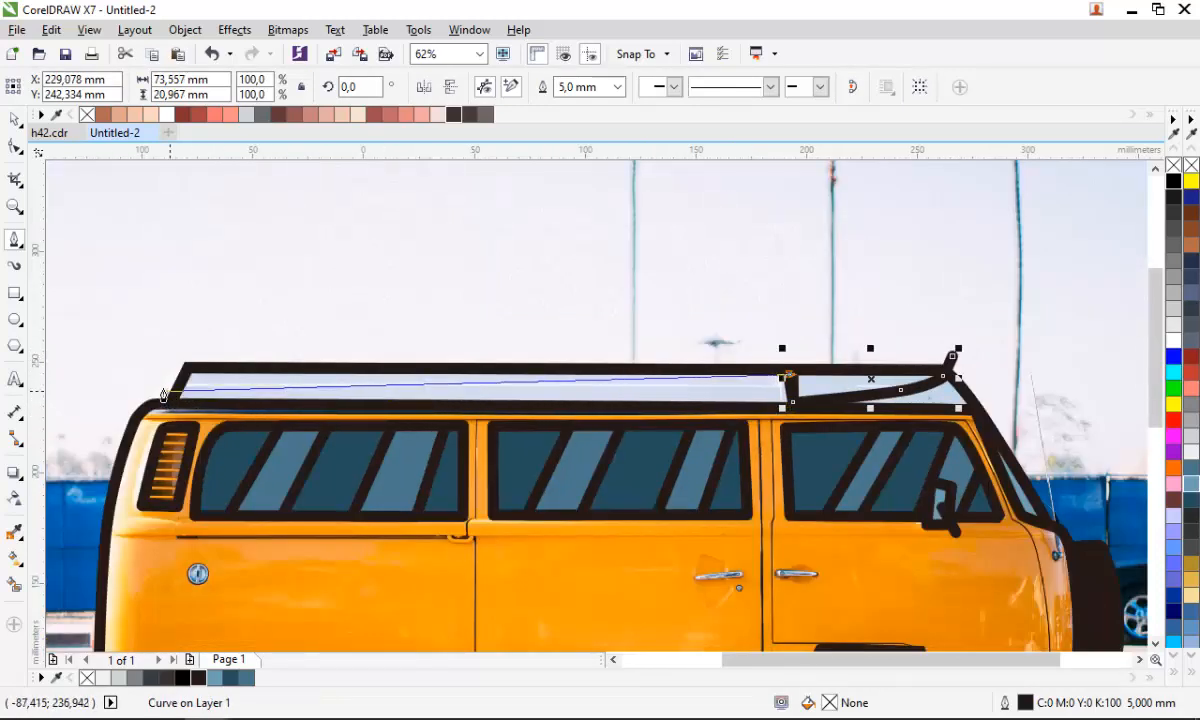
left_click_drag(170, 390, 76, 376)
left_click_drag(473, 552, 818, 514)
left_click_drag(1054, 454, 1016, 330)
left_click(953, 355)
key("space")
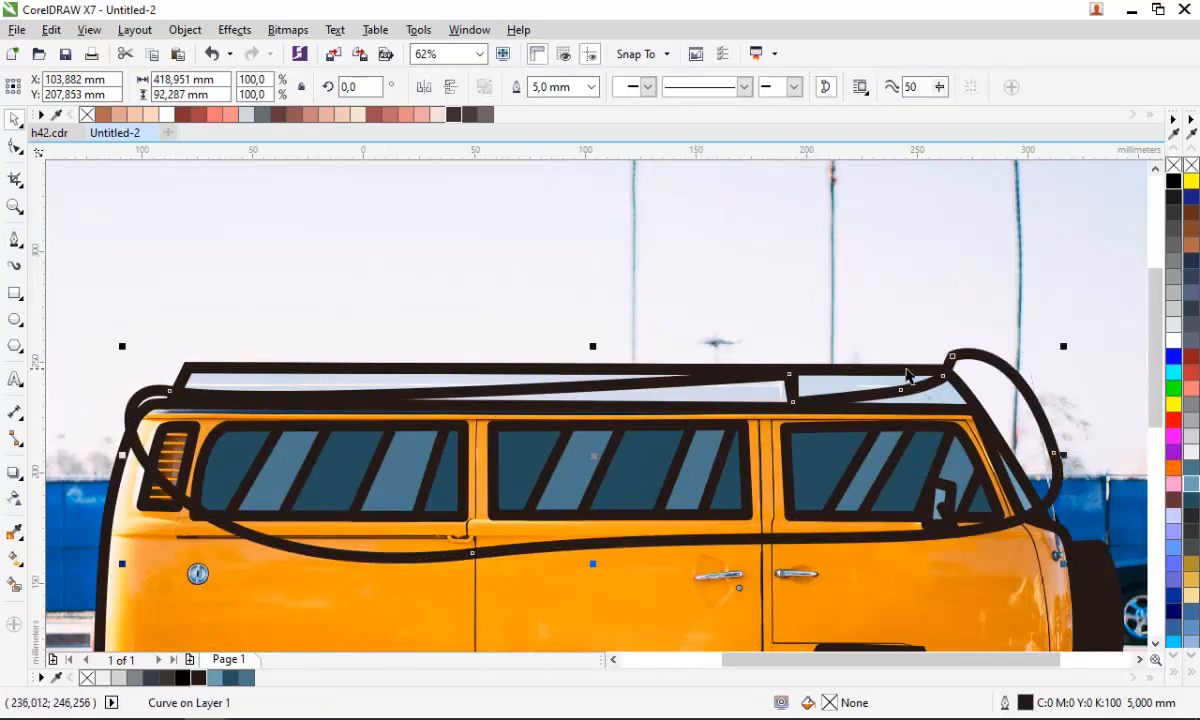
- Intersect the curved shape with the roof rack outline, fill the result grey and remove its outline
scroll(911, 375, "up", 1)
left_click(1006, 399, "shift")
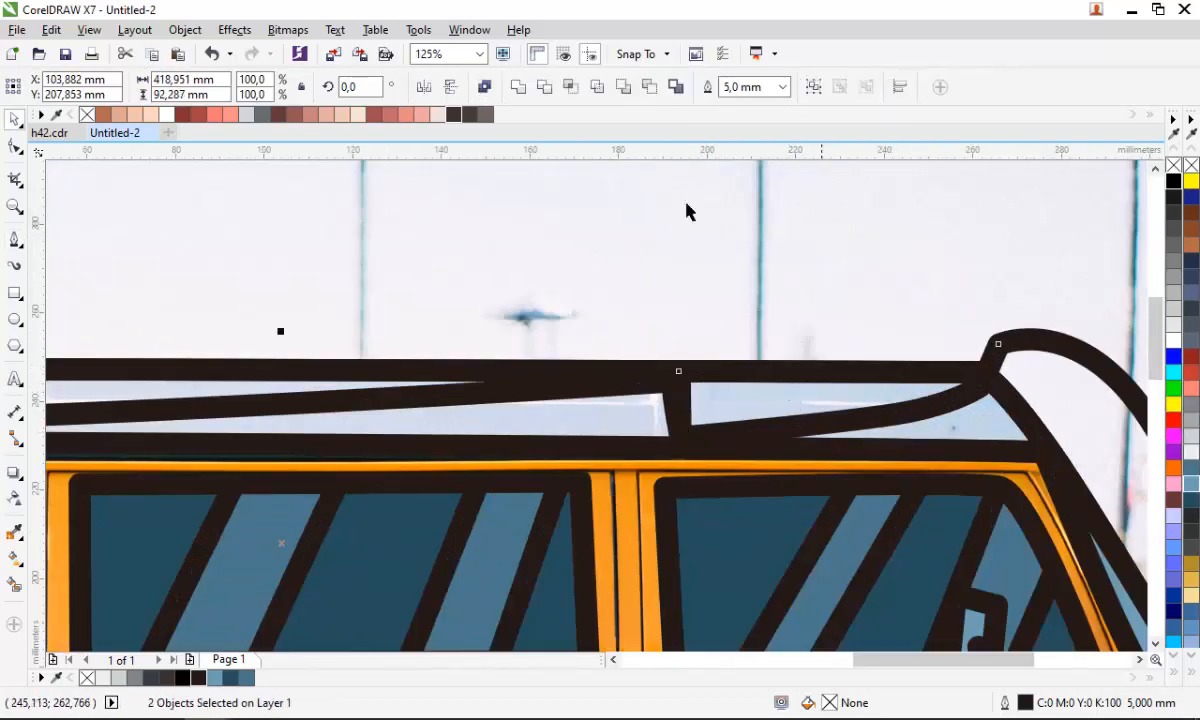
left_click(544, 87)
left_click(1192, 428)
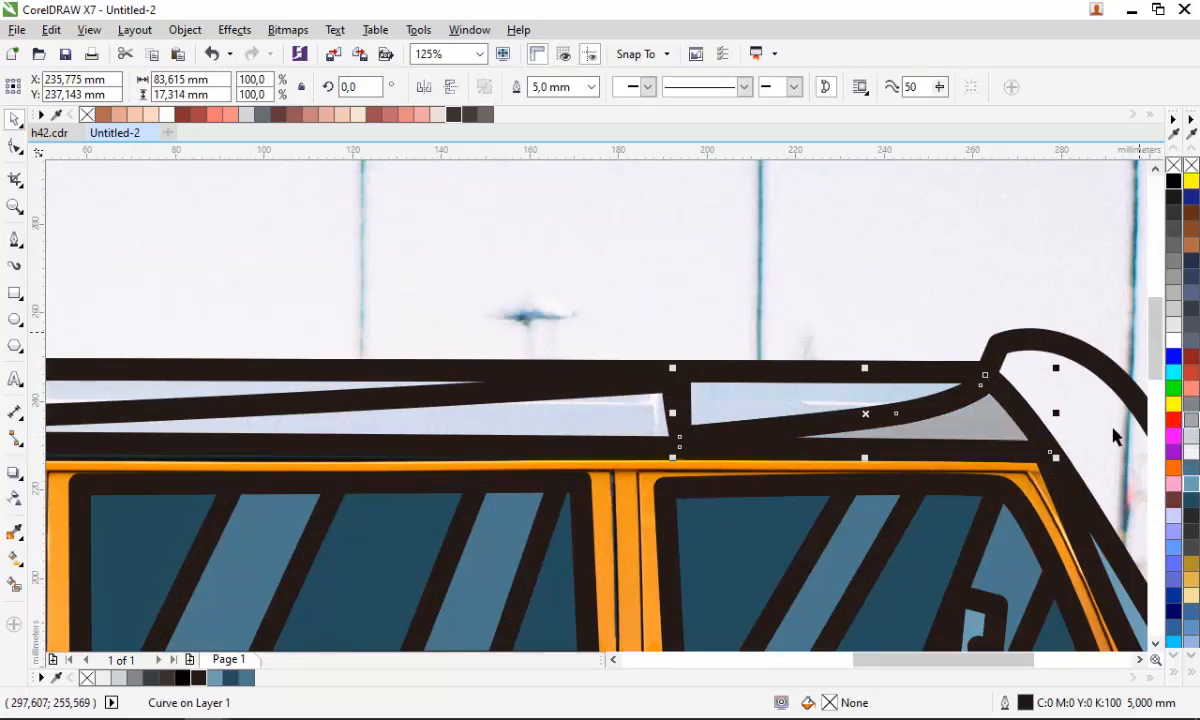
right_click(1176, 166)
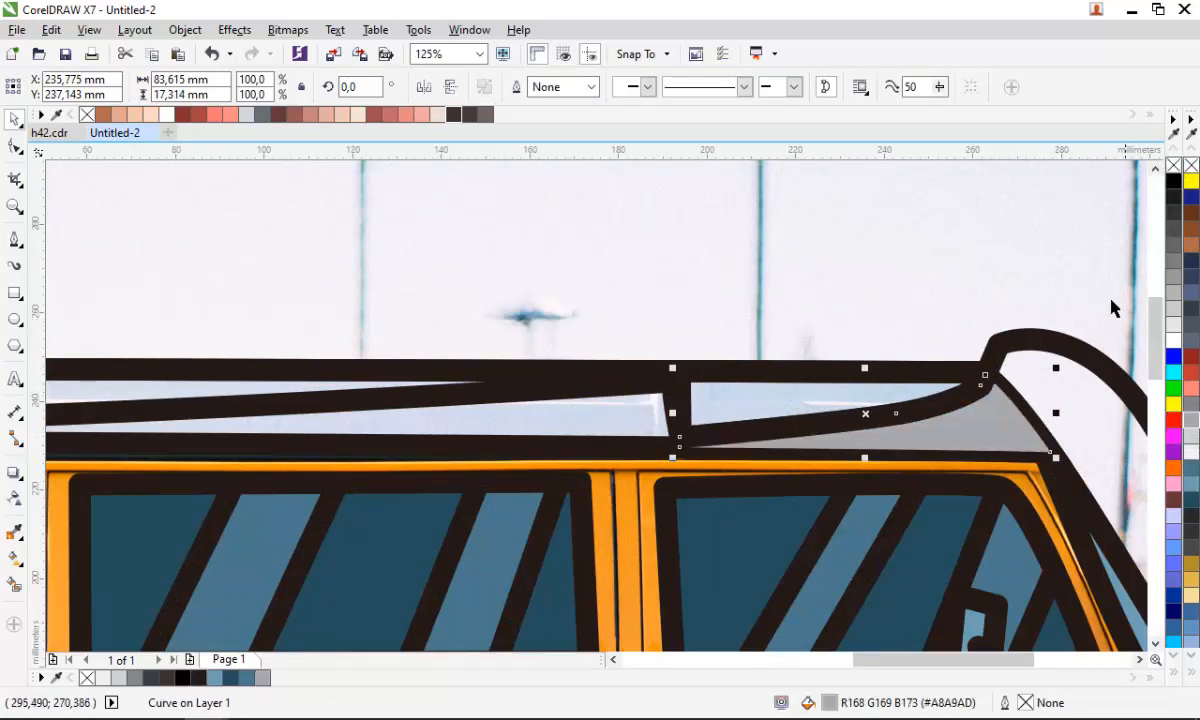
- Try to delete the curved shape and place the grey roof fill behind the roof rack outline
left_click(1077, 350)
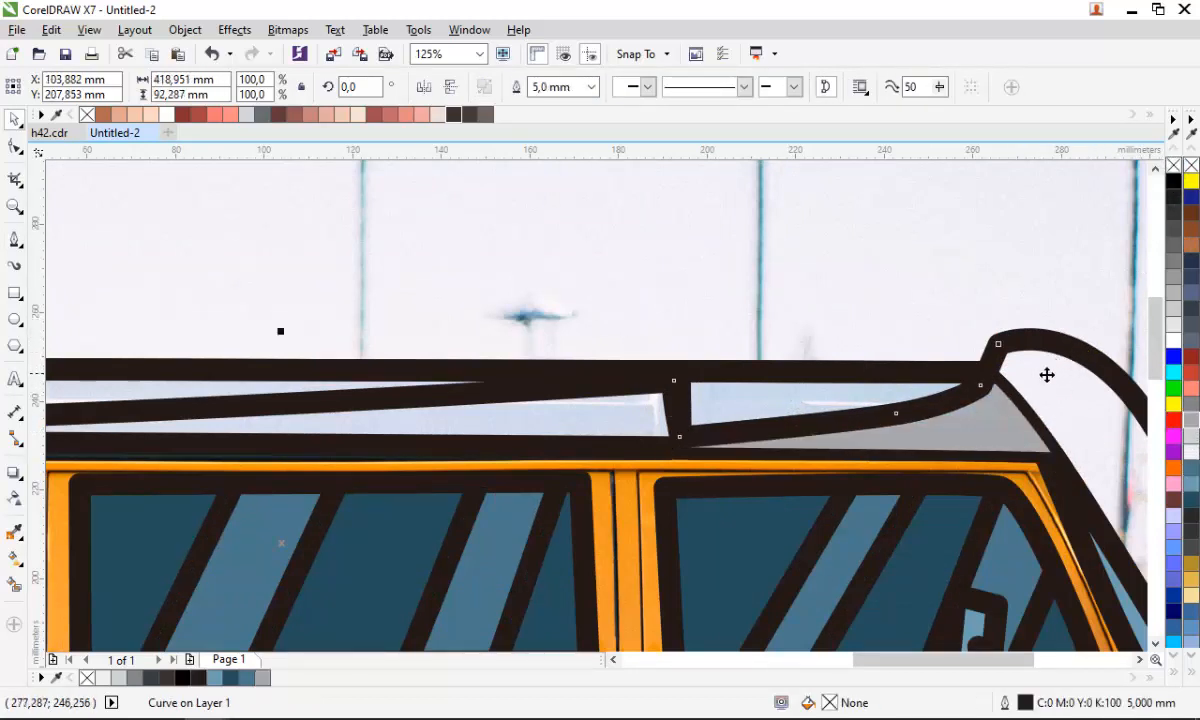
key("Delete")
left_click(960, 430)
right_click(959, 424)
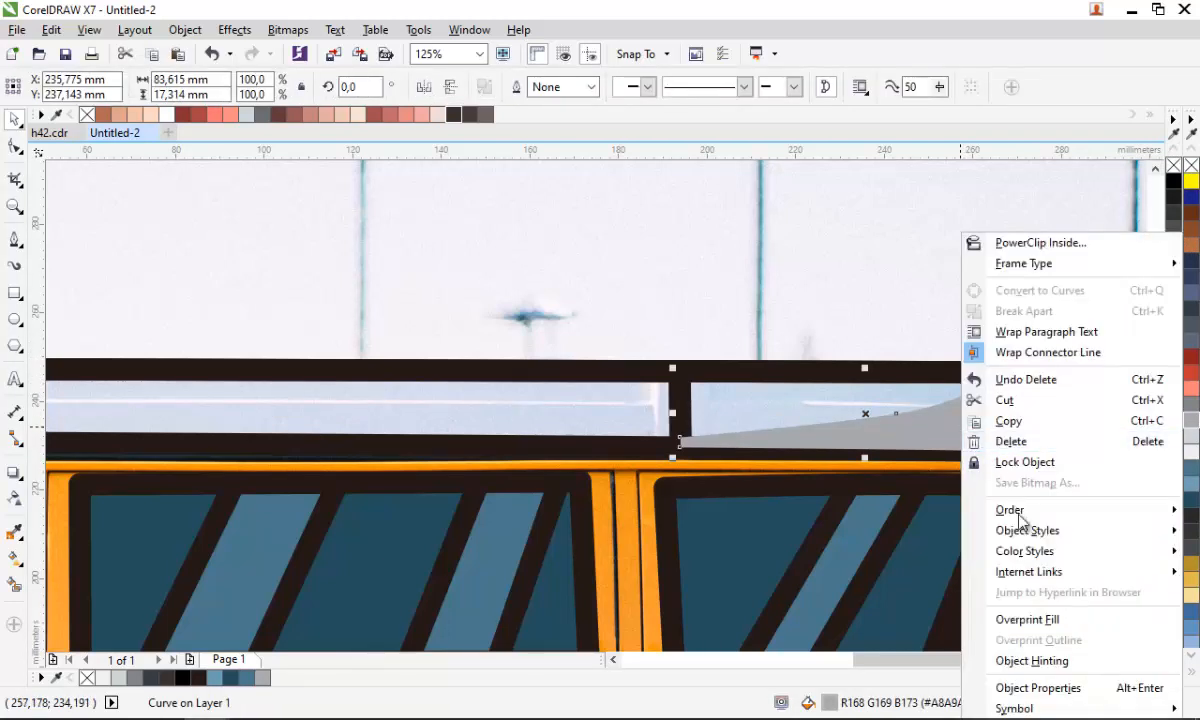
mouse_move(1020, 514)
left_click(860, 647)
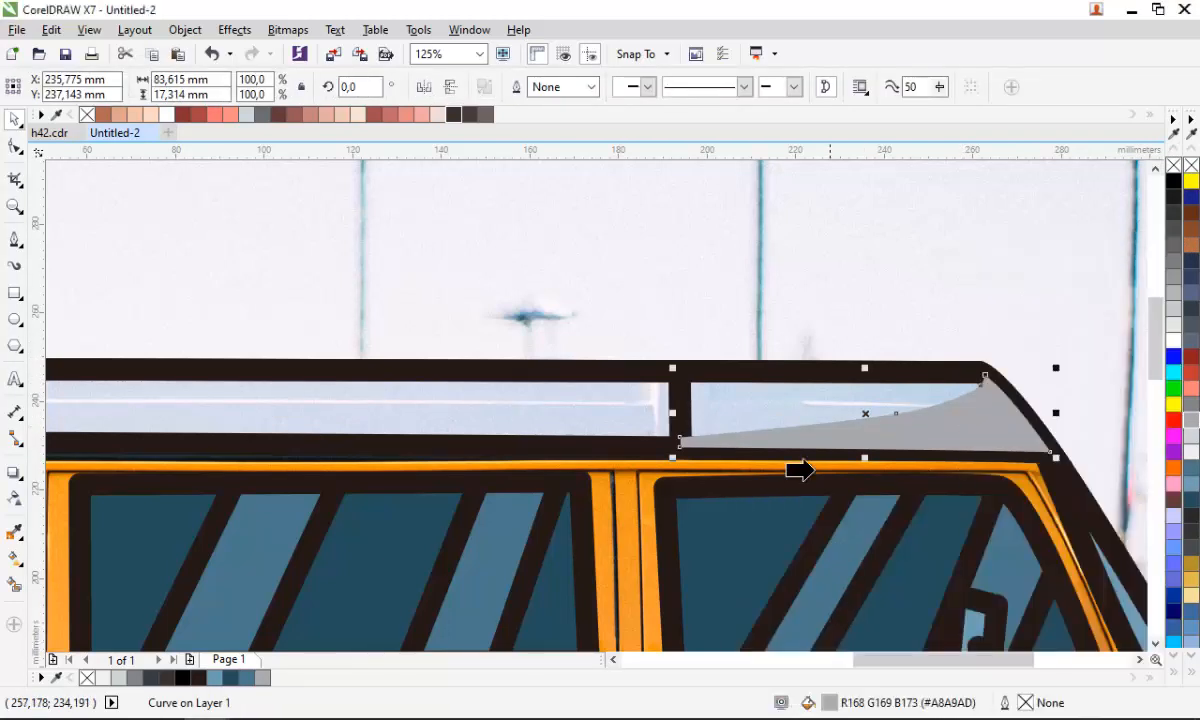
left_click(810, 468)
key("ctrl+z")
key("ctrl+z")
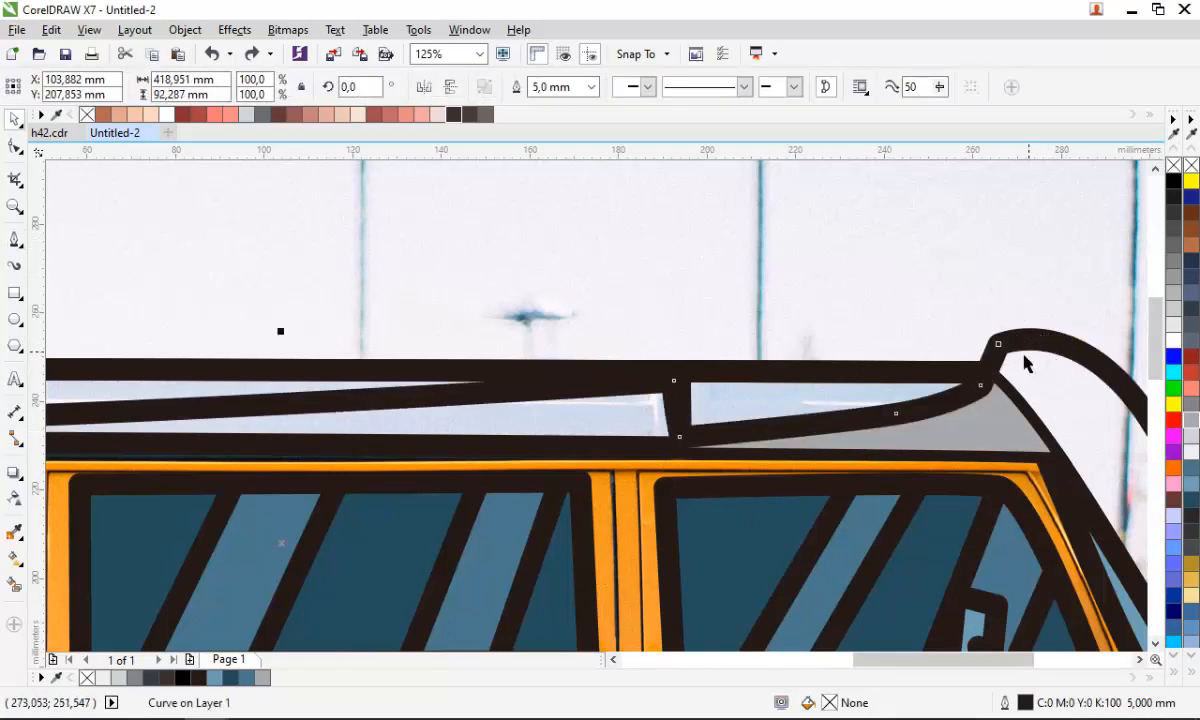
- Delete the leftover curved shape and fill both roof rack panes with very light grey (#EEEEF0)
key("Delete")
left_click(865, 403)
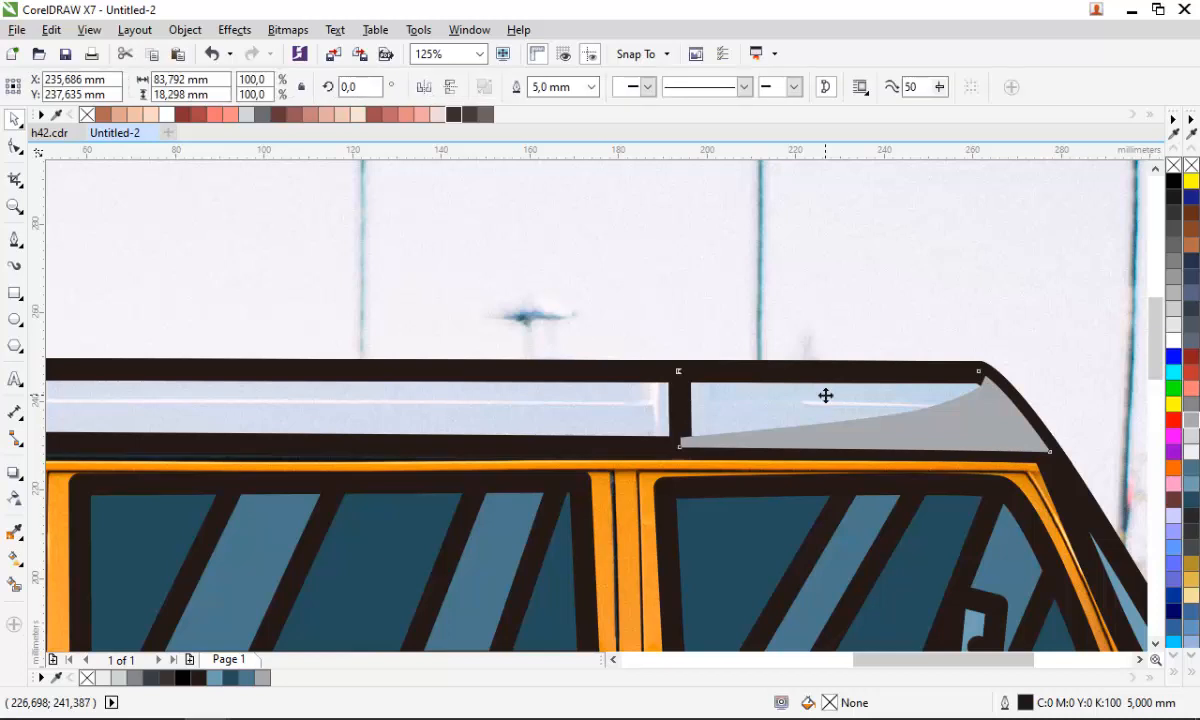
left_click(1192, 440)
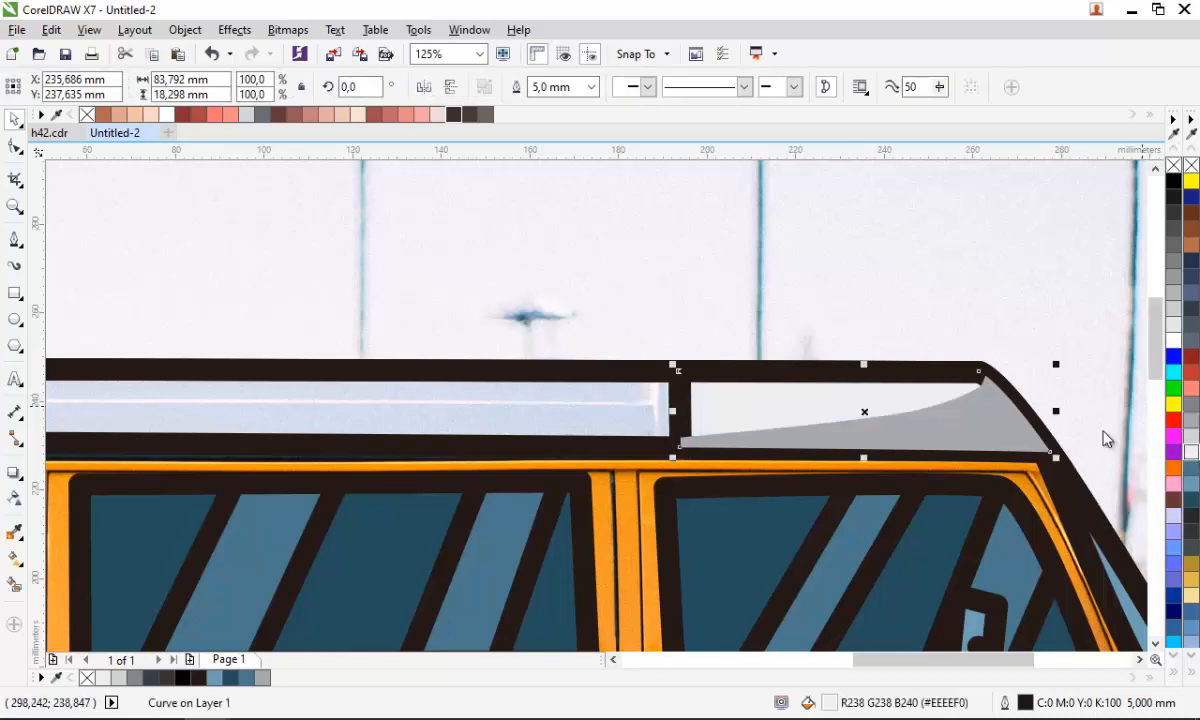
left_click(555, 400)
left_click(1192, 450)
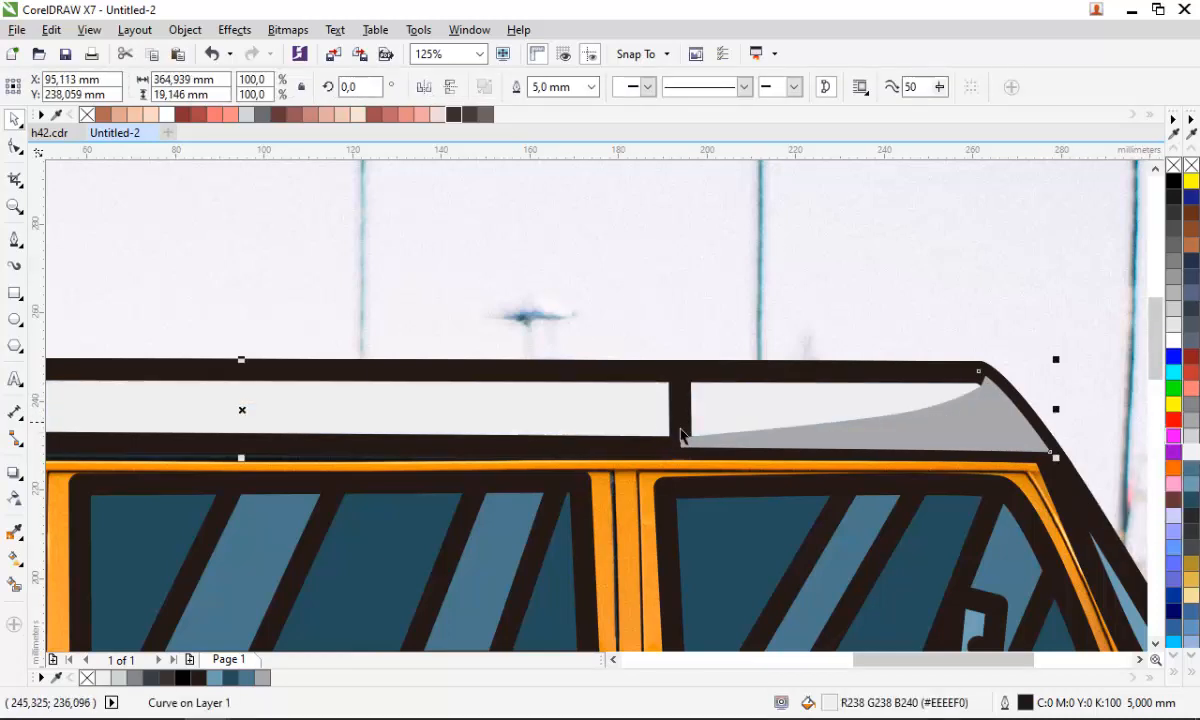
- Convert the roof rack's outline into a filled object
scroll(683, 428, "down", 1)
scroll(785, 437, "up", 1)
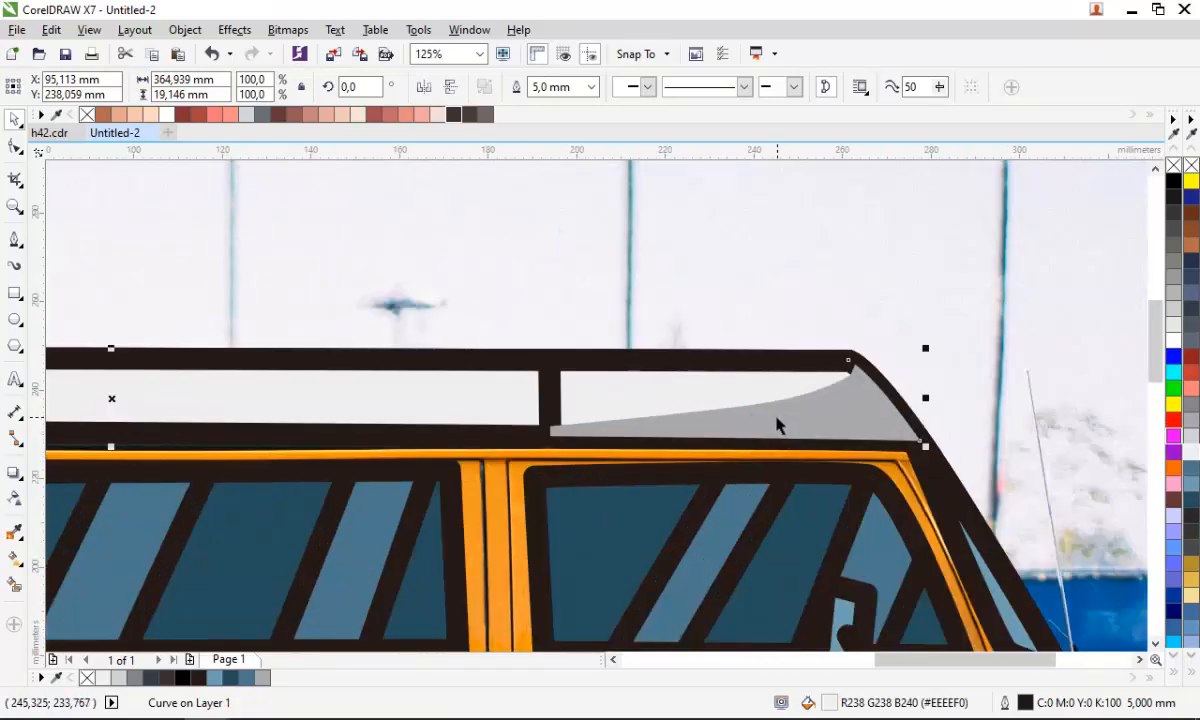
left_click(640, 364)
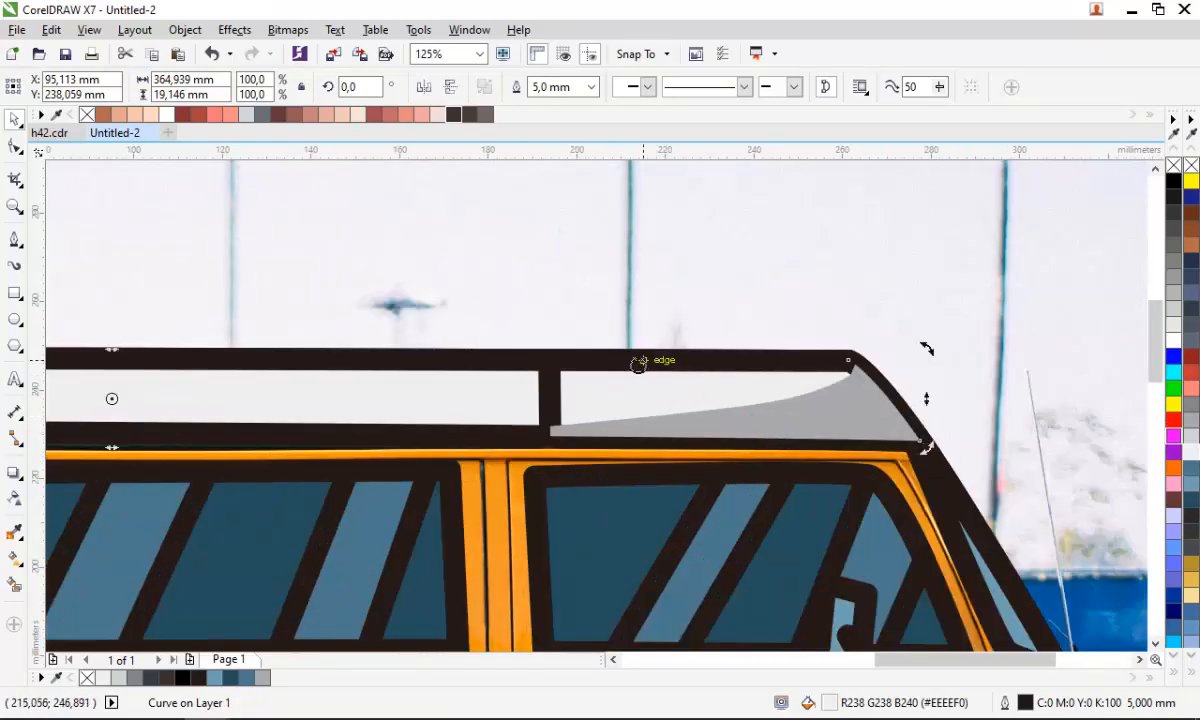
left_click(630, 304)
left_click(487, 441)
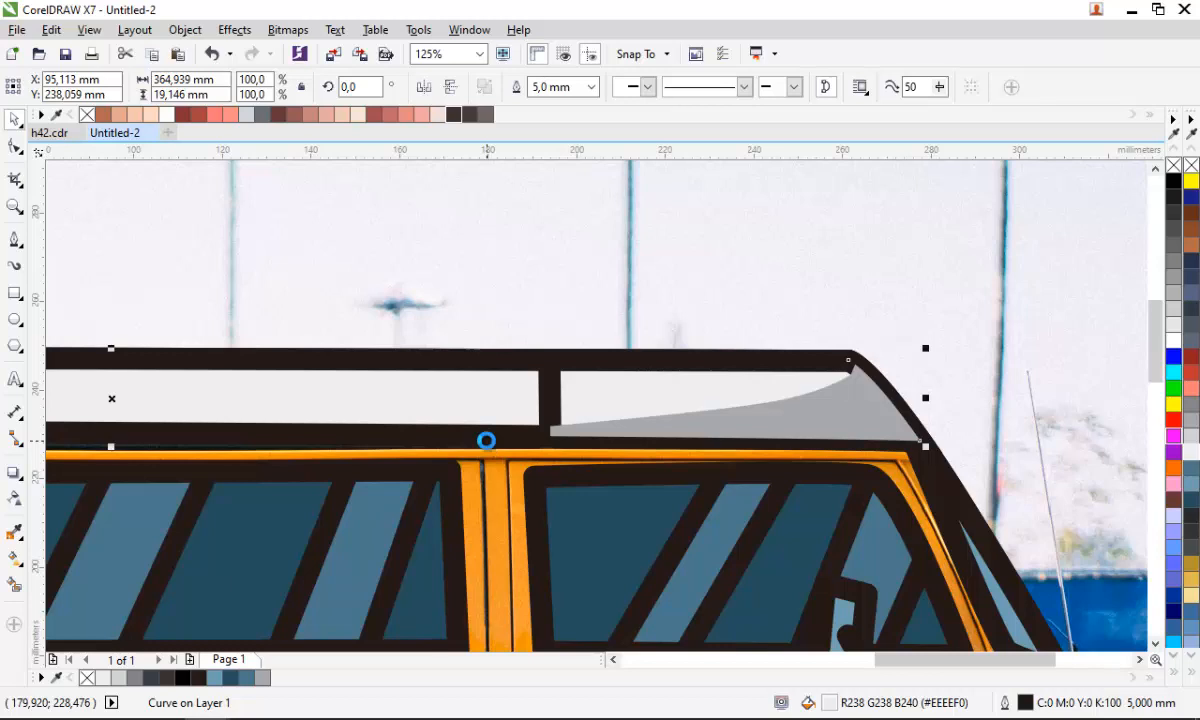
key("ctrl+shift+q")
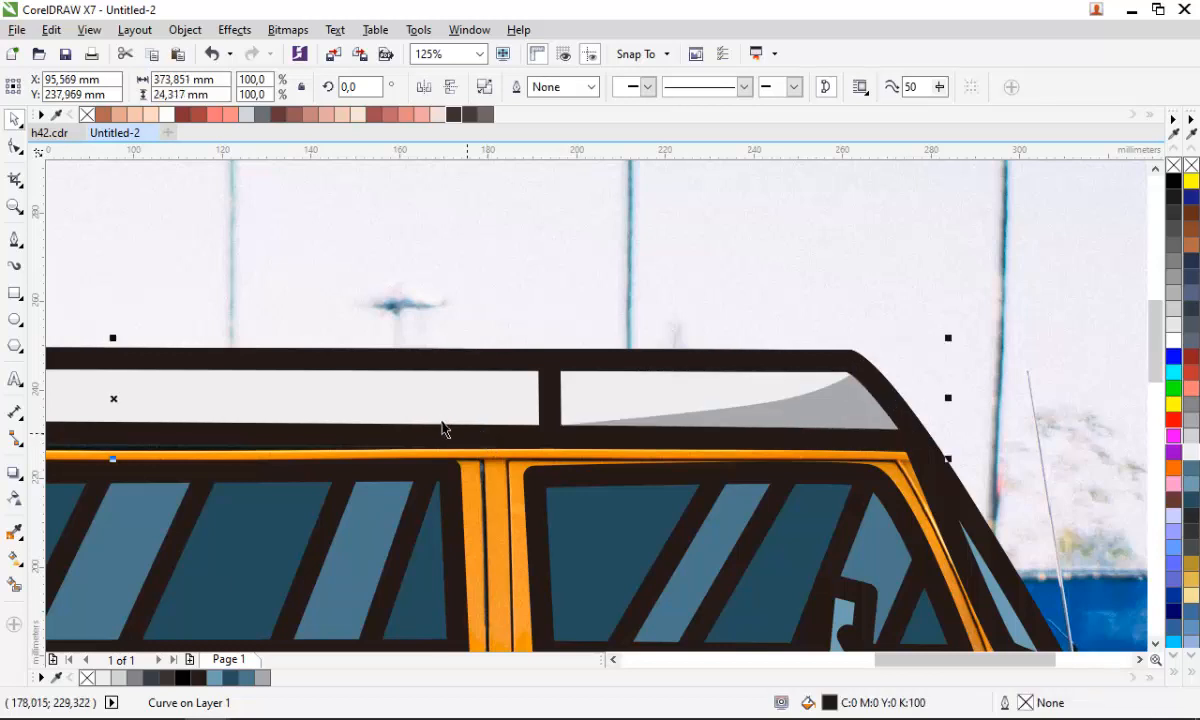
- Draw a closed curved shape around the van's rear bumper with the Pen tool
scroll(444, 428, "down", 5)
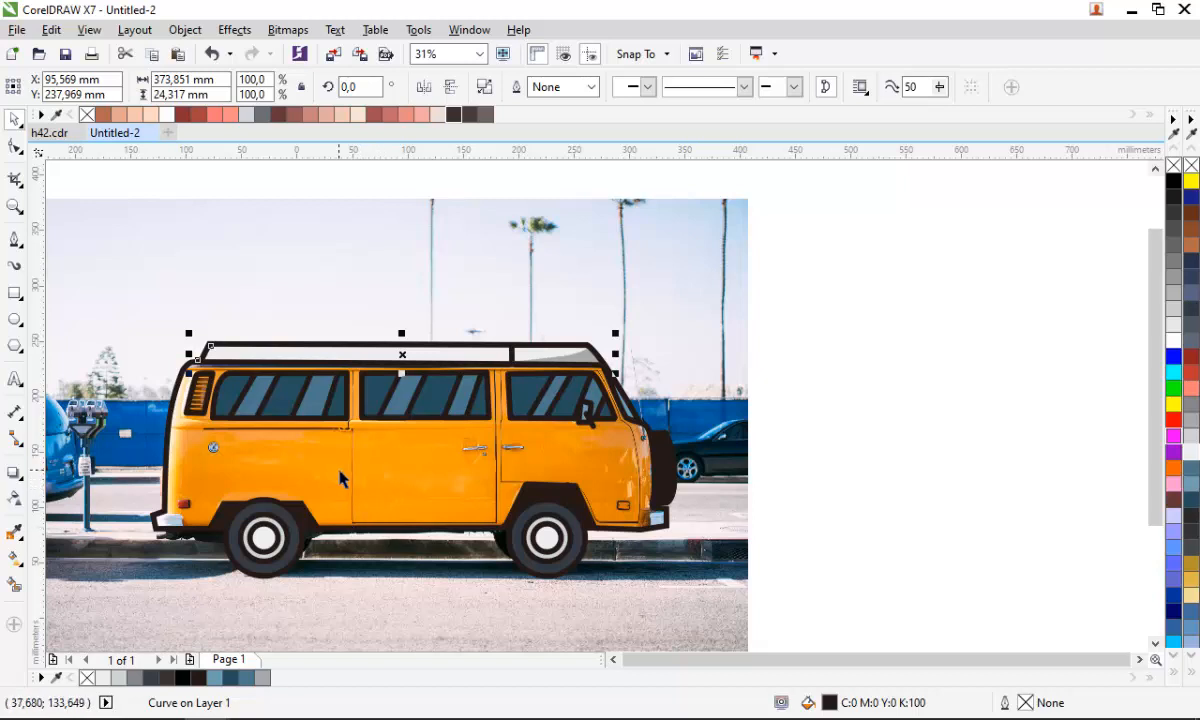
scroll(355, 413, "up", 2)
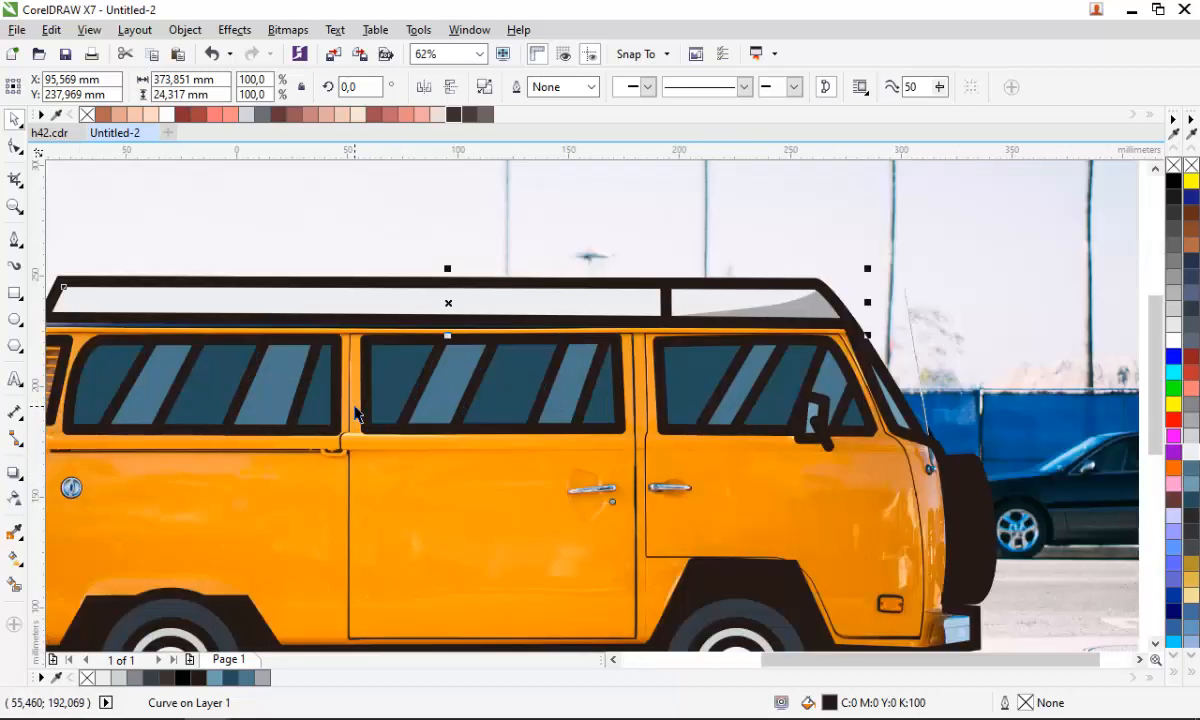
left_click(18, 240)
scroll(541, 360, "down", 2)
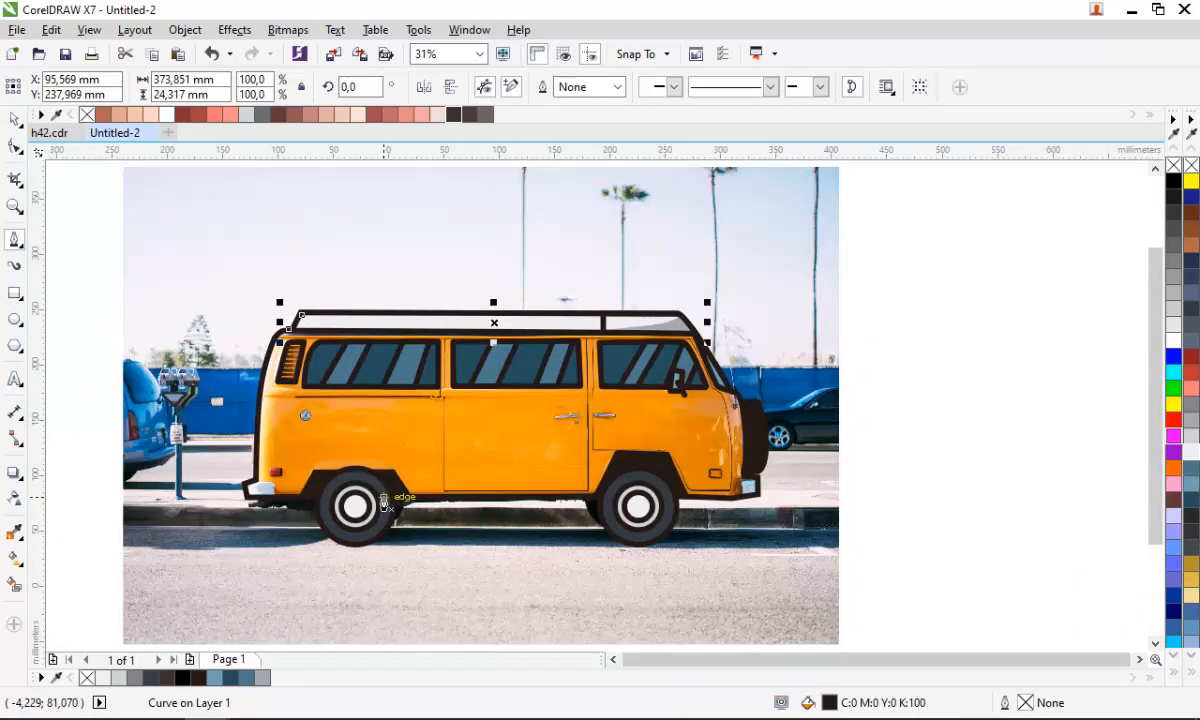
scroll(217, 507, "up", 4)
scroll(217, 507, "up", 2)
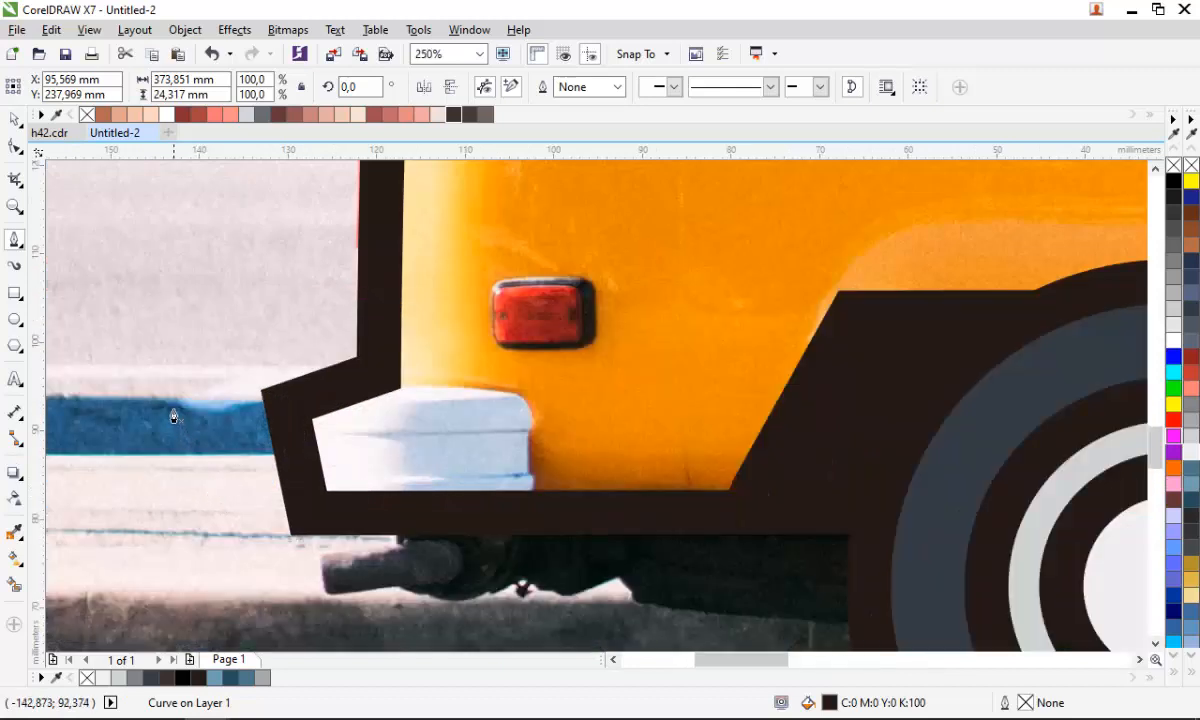
left_click(173, 409)
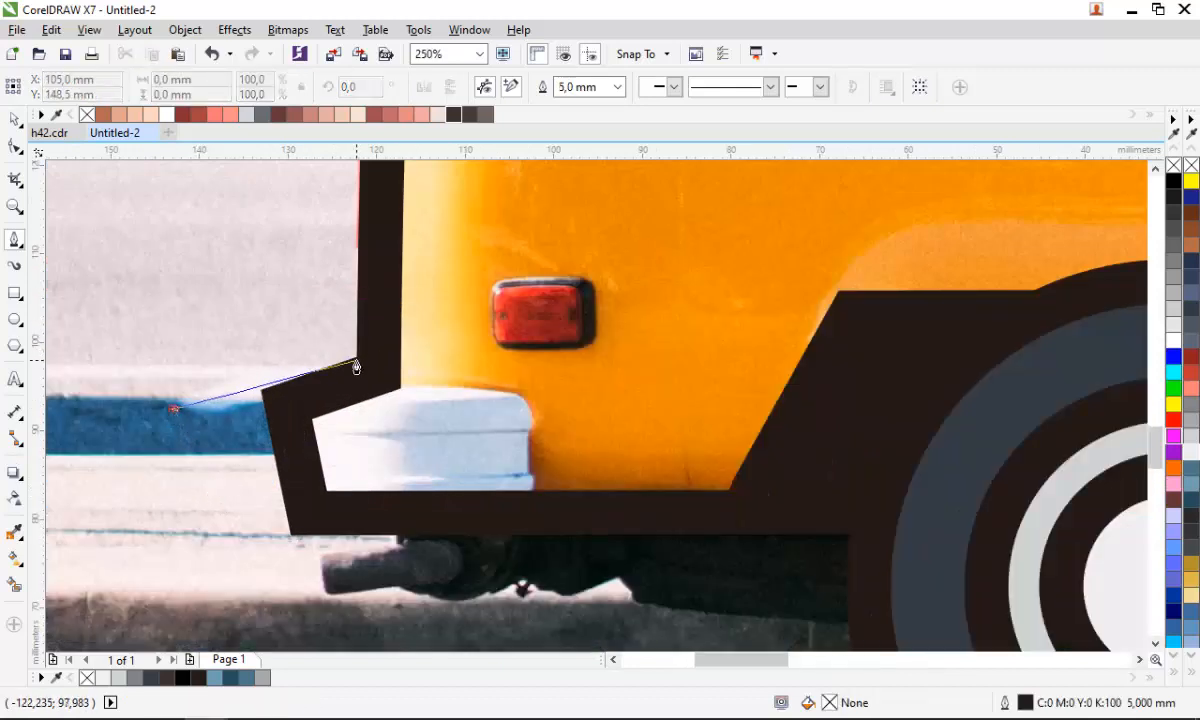
left_click(355, 359)
left_click(530, 397)
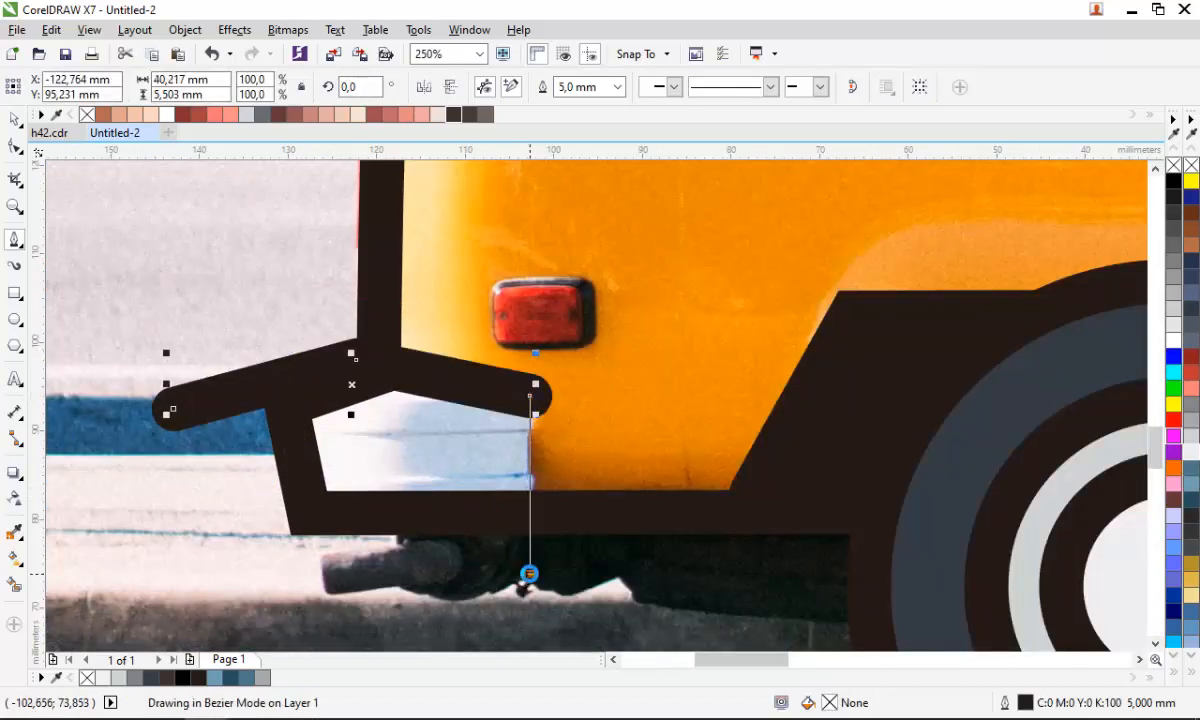
left_click(530, 574)
left_click_drag(278, 597, 168, 517)
left_click(173, 409)
key("space")
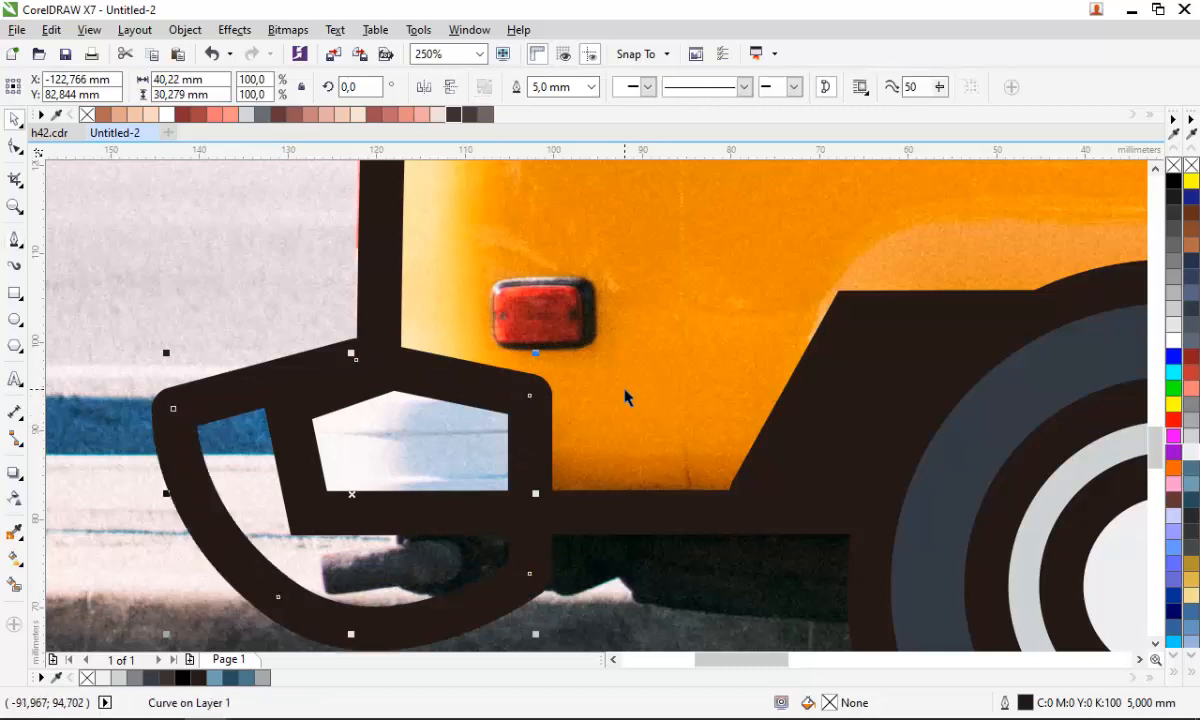
- Intersect the curved shape with the van outline and fill the resulting rear bumper grey
left_click(625, 390, "shift")
left_click(574, 88)
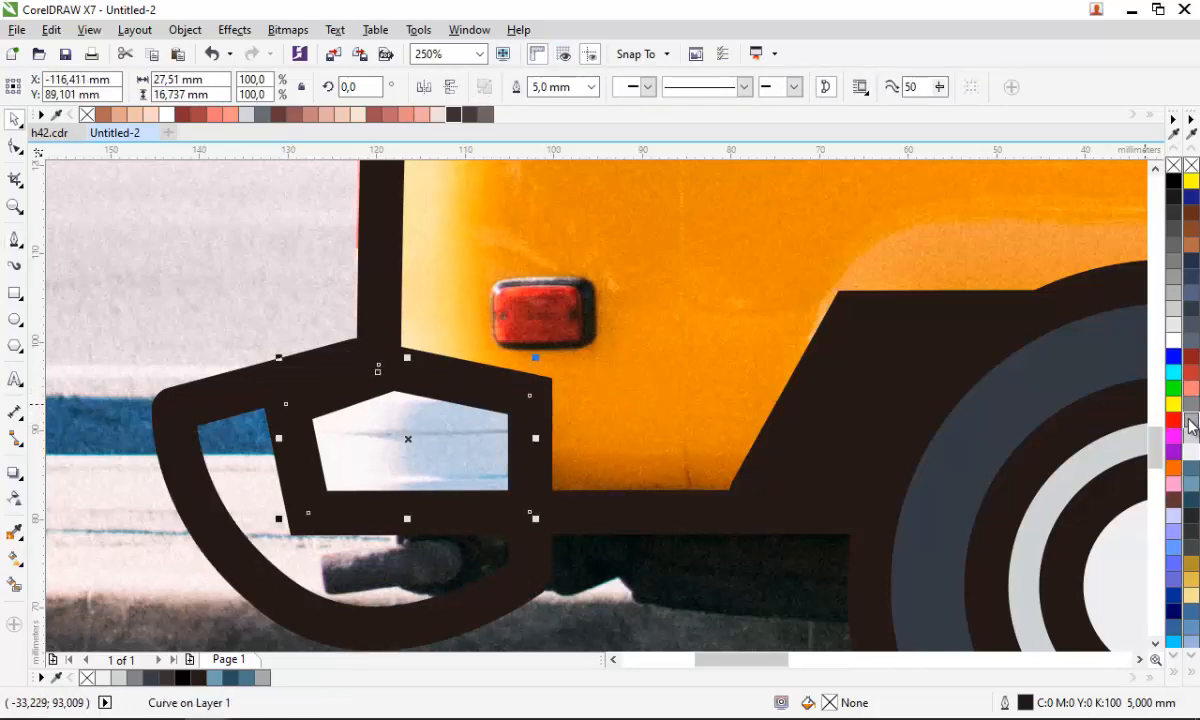
left_click(1190, 425)
left_click(488, 595)
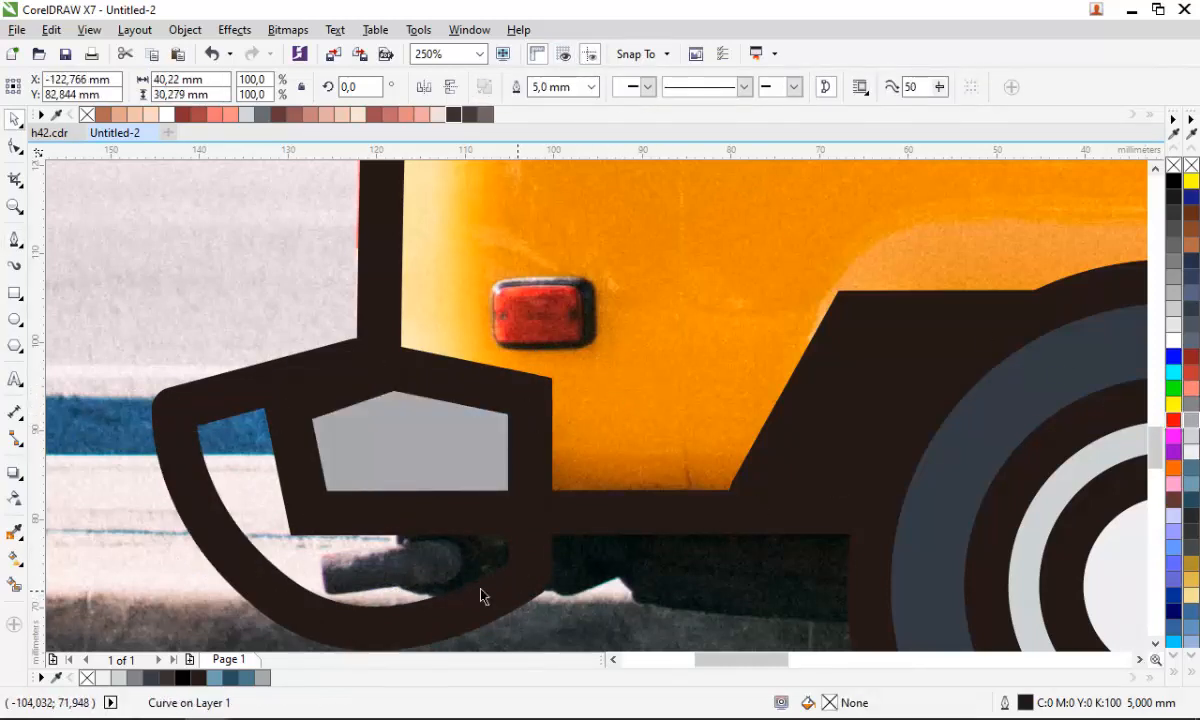
key("Escape")
- Draw a closed outline around the rear tail light with the Pen tool
scroll(450, 592, "down", 3)
scroll(455, 465, "up", 1)
key("F5")
left_click(412, 411)
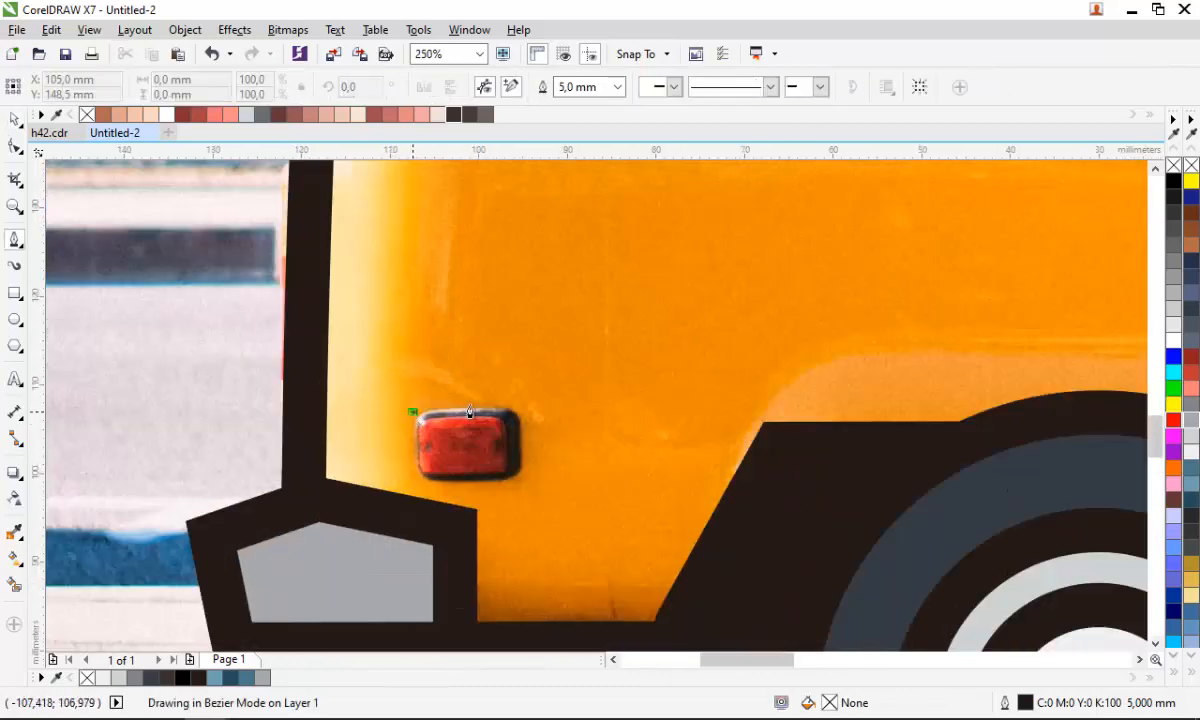
left_click(527, 403)
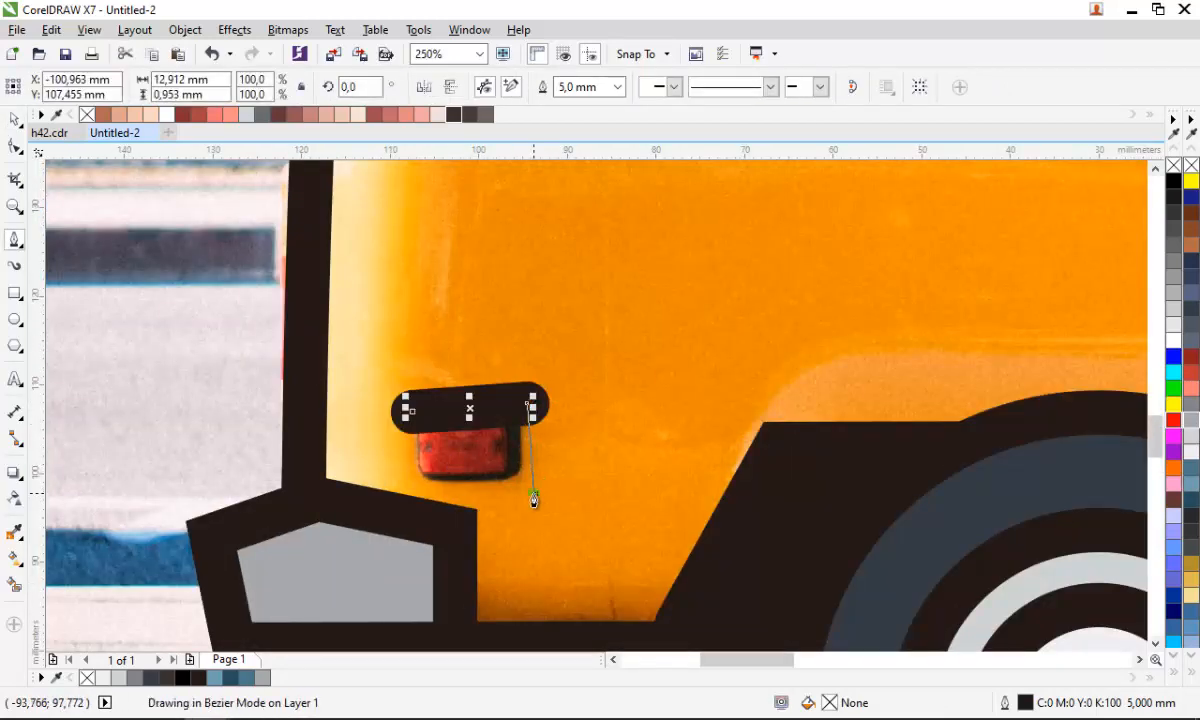
left_click(534, 494)
left_click(414, 503)
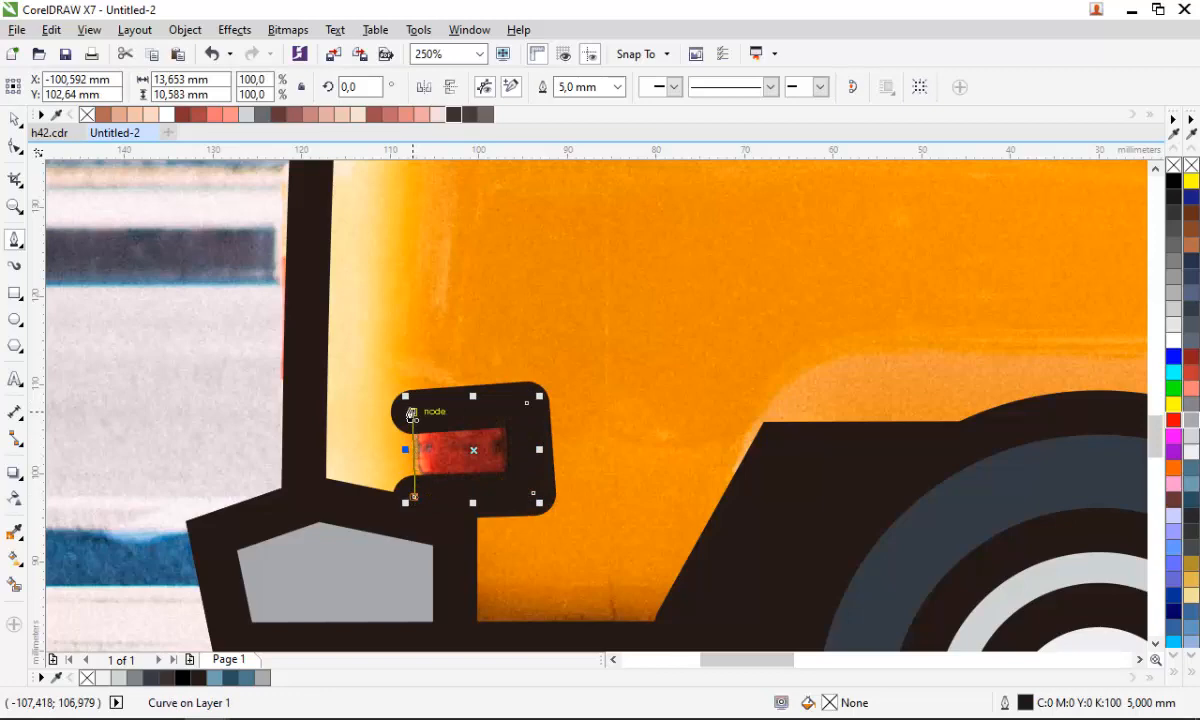
left_click(412, 411)
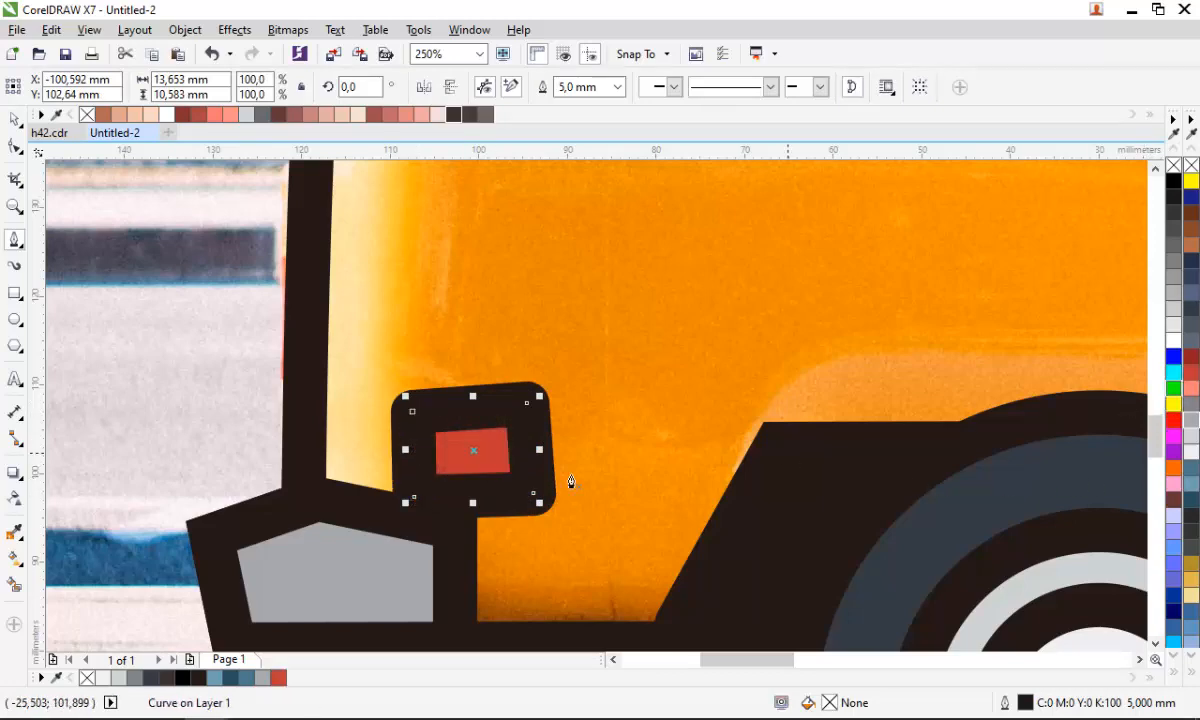
- Draw a circle about 12 mm wide around the round fuel cap on the van's side with the Ellipse tool
scroll(418, 490, "down", 2)
scroll(359, 498, "down", 1)
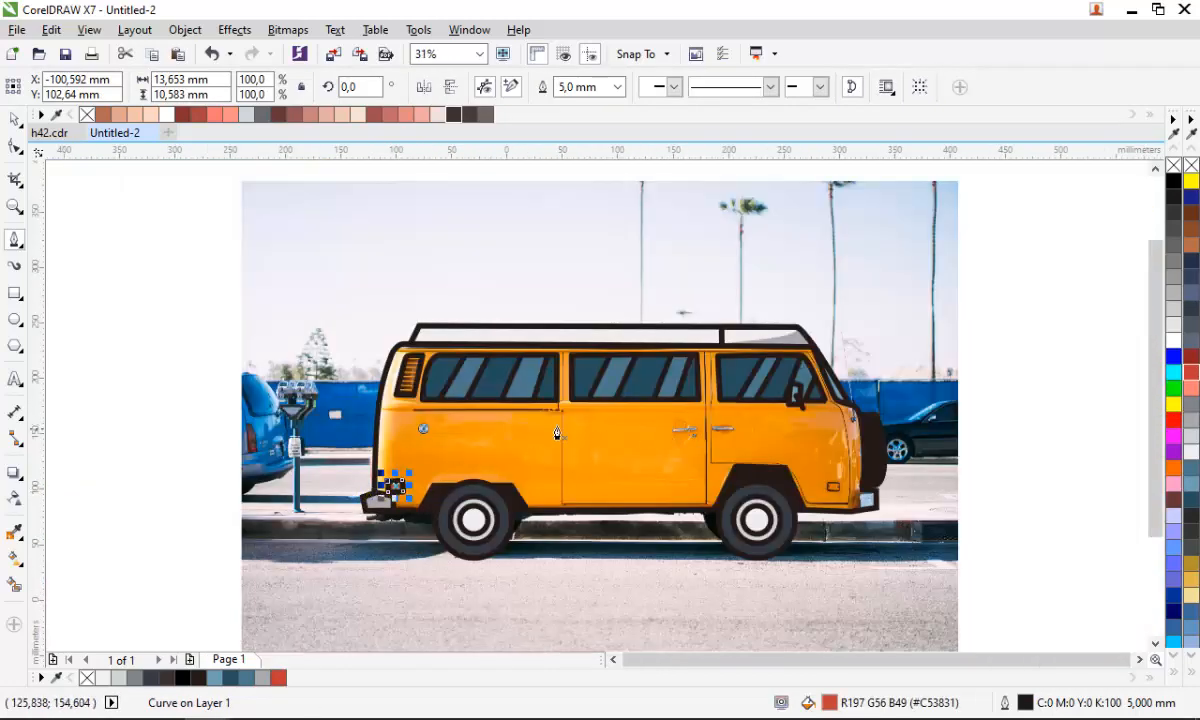
scroll(420, 430, "up", 2)
key("F7")
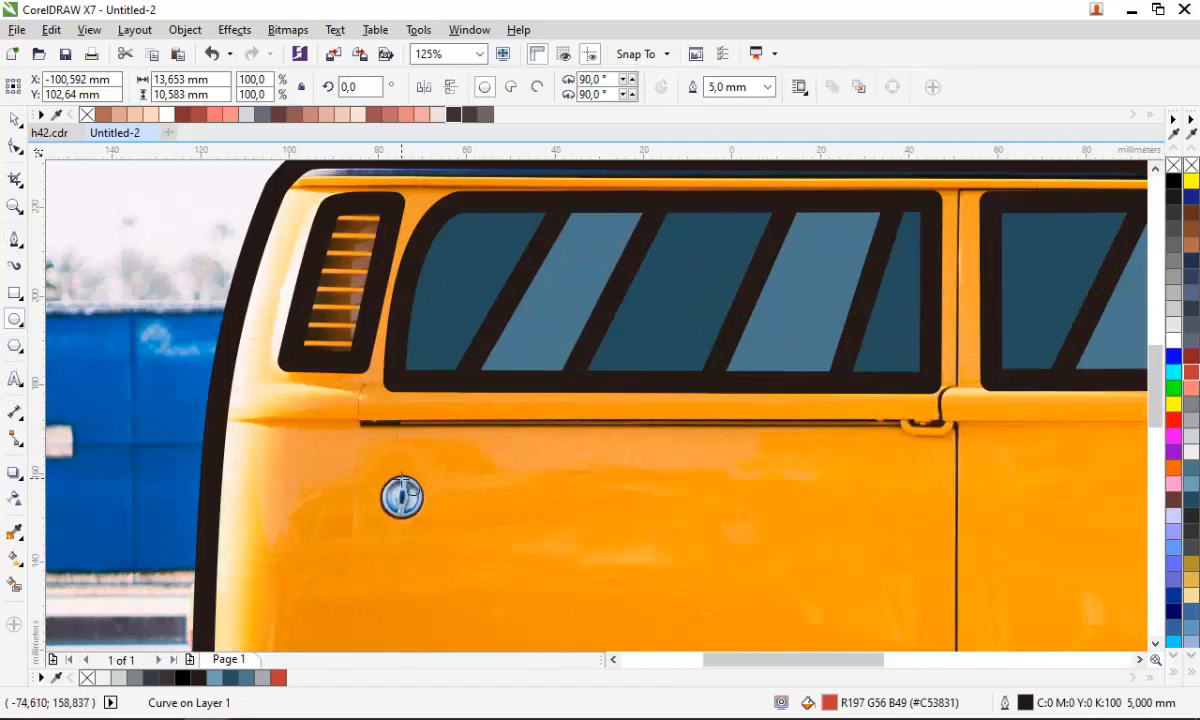
mouse_move(403, 497)
left_mouse_down()
mouse_move(442, 546)
mouse_move(429, 508)
left_mouse_up()
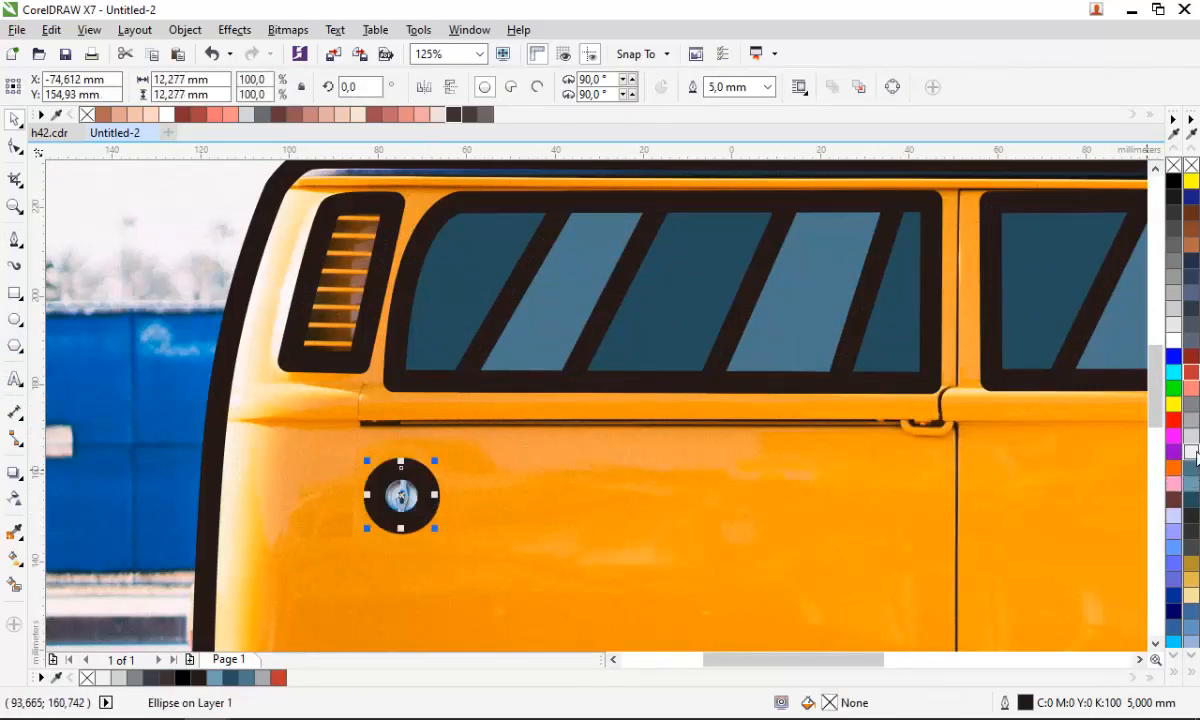
- Trace the cab door handle with a straight Pen line
scroll(305, 540, "down", 2)
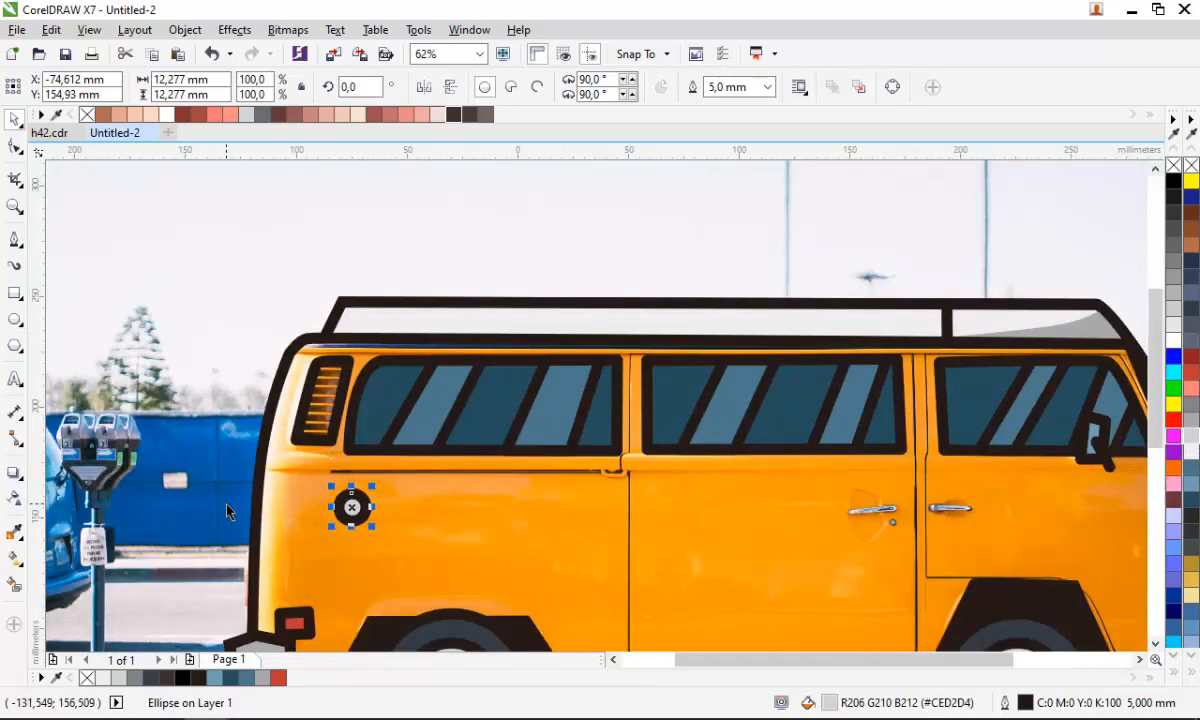
scroll(227, 511, "down", 1)
scroll(614, 490, "up", 4)
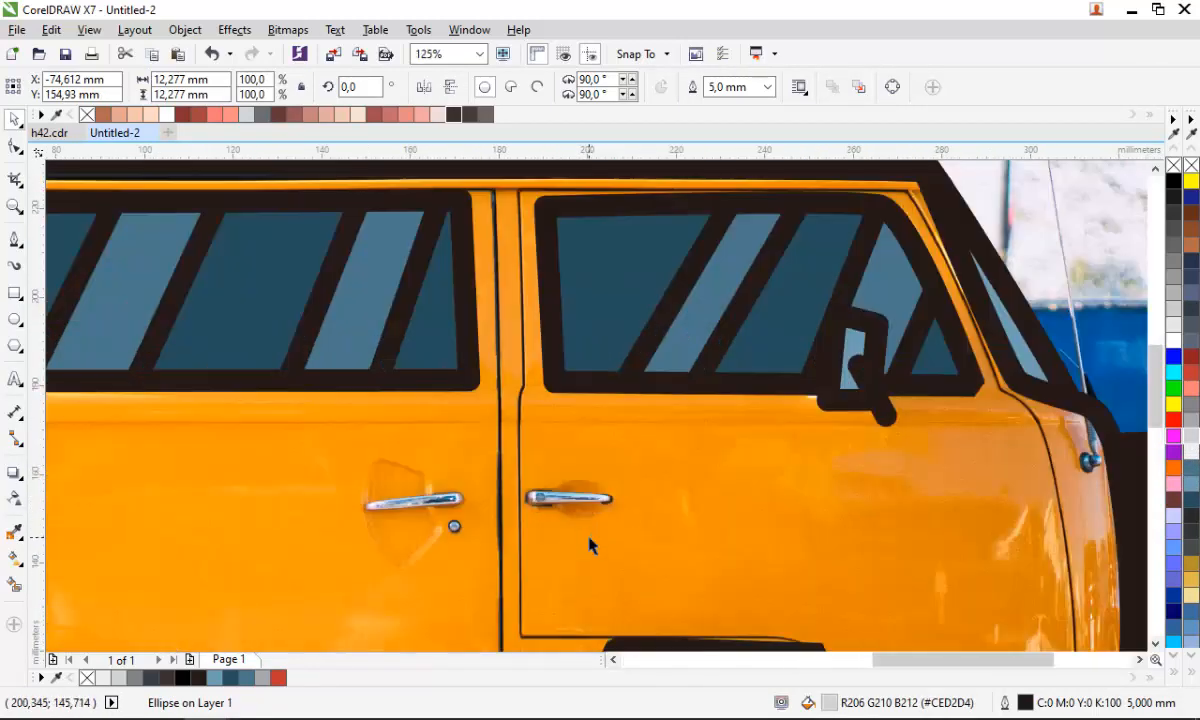
left_click(15, 240)
left_click(395, 462)
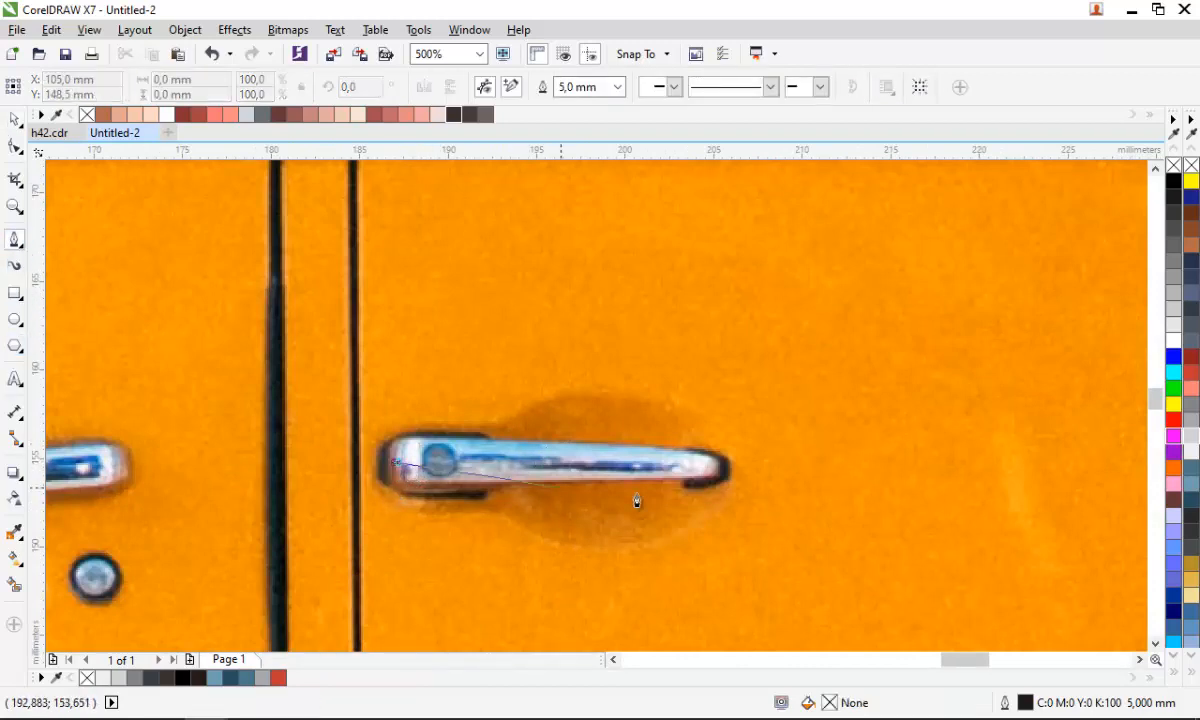
double_click(724, 474)
- Trace the sliding door handle with a straight Pen line
scroll(781, 453, "down", 1)
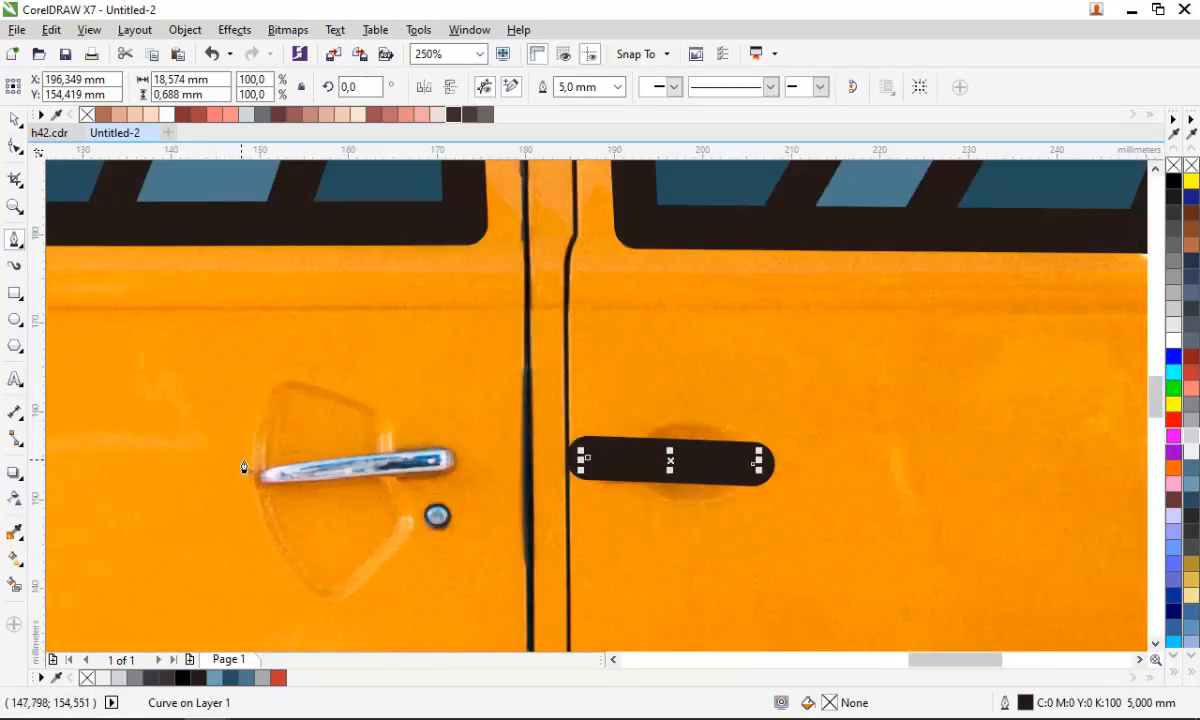
left_click(253, 466)
double_click(454, 456)
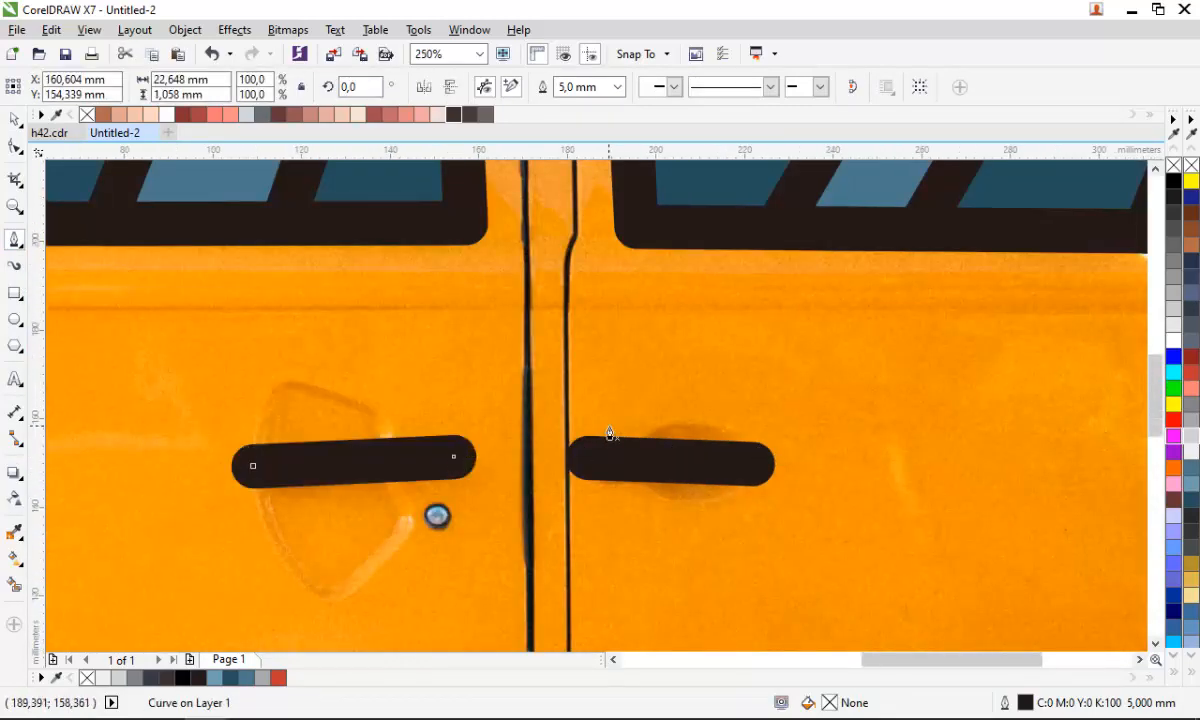
- Select both door handle lines and combine them into one object
scroll(610, 432, "down", 2)
scroll(549, 428, "up", 2)
key("space")
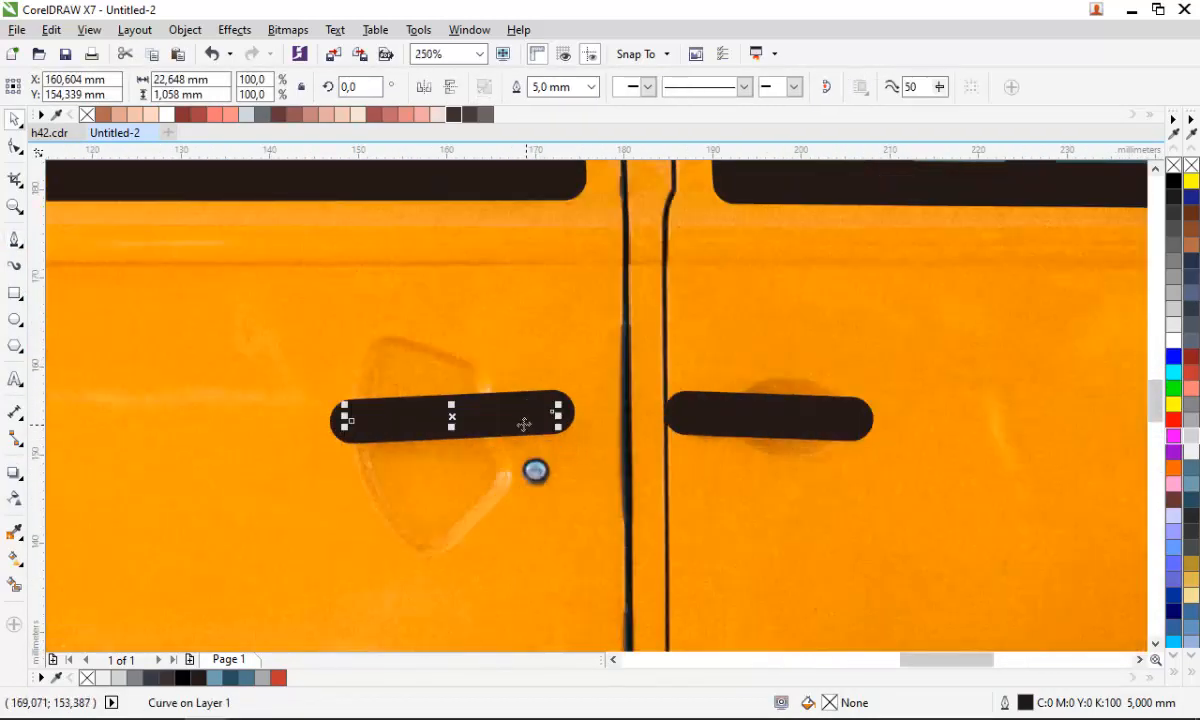
left_click(733, 425, "shift")
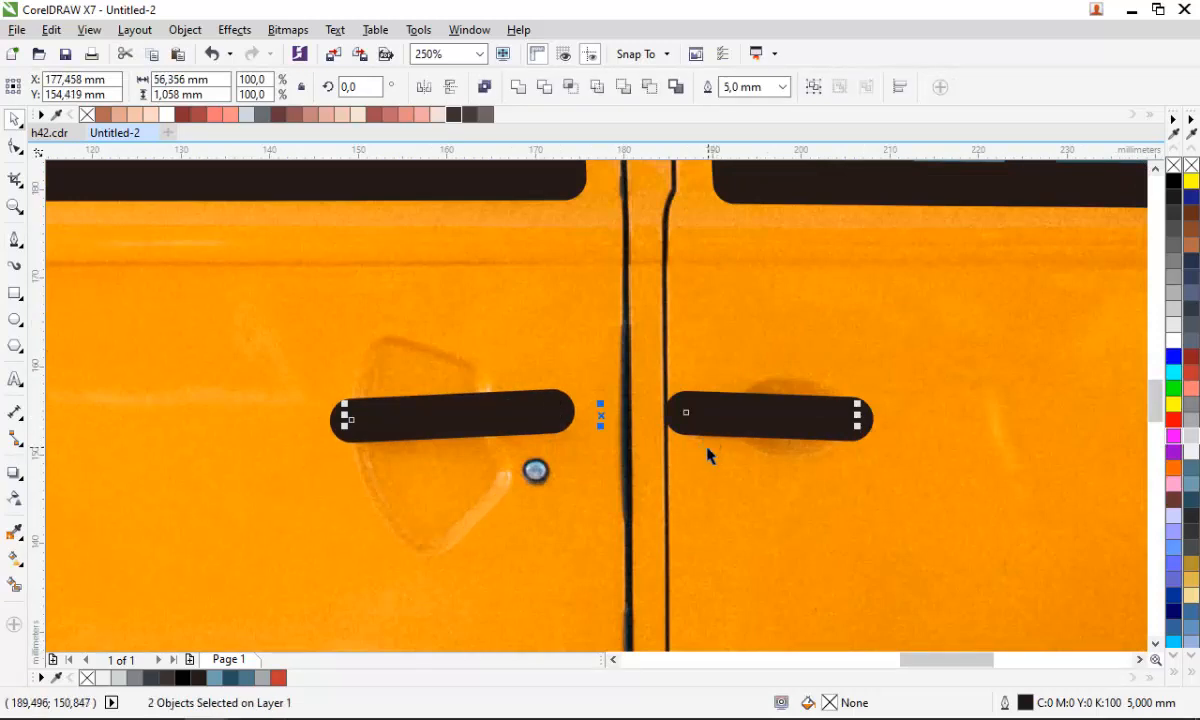
key("ctrl+l")
- Try a mustard fill on the van outline, then undo it
scroll(705, 468, "down", 3)
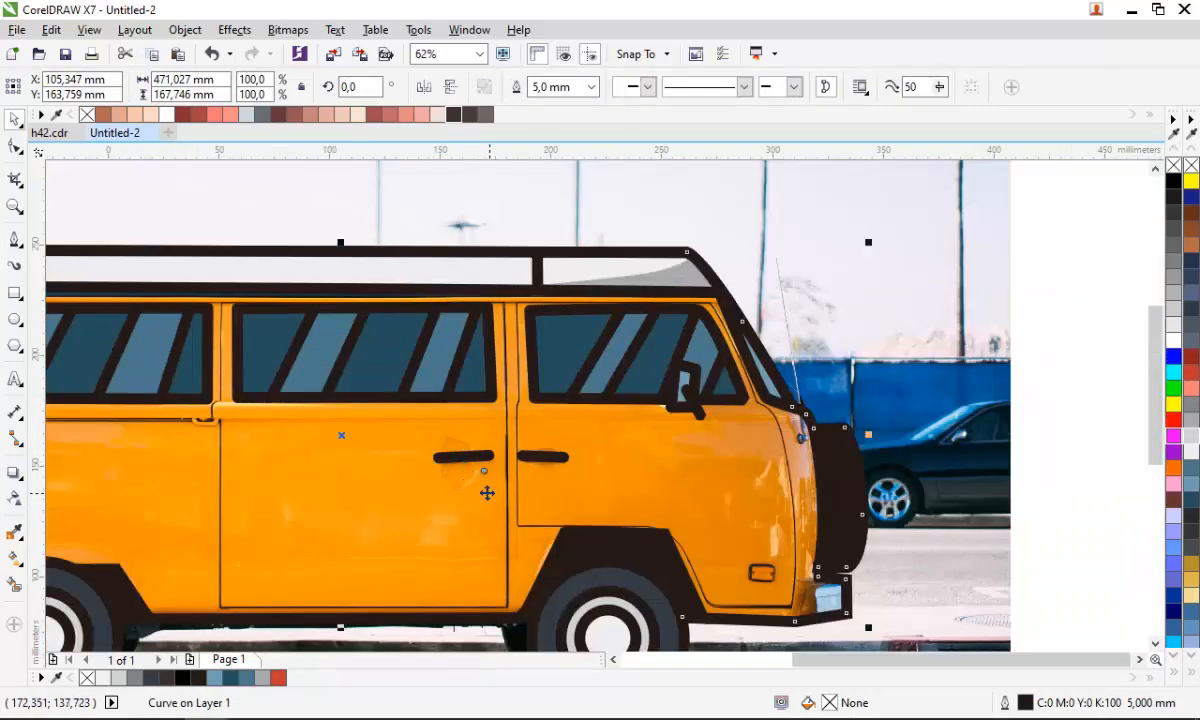
scroll(540, 496, "down", 1)
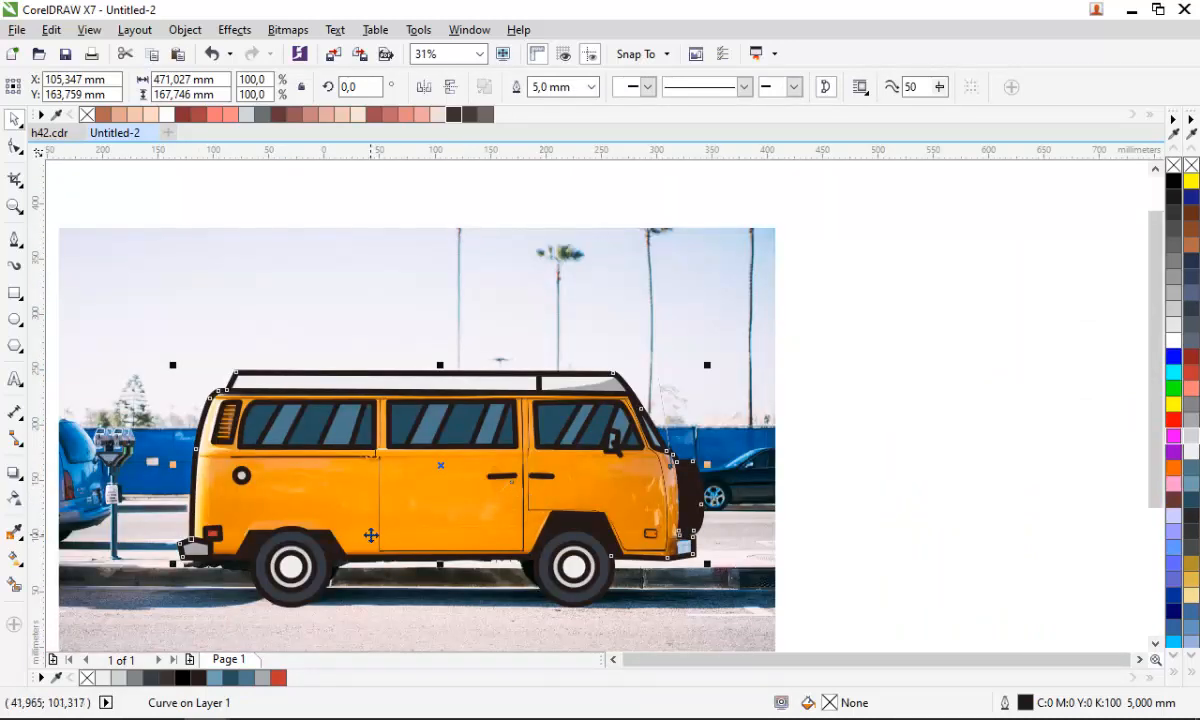
scroll(216, 483, "up", 1)
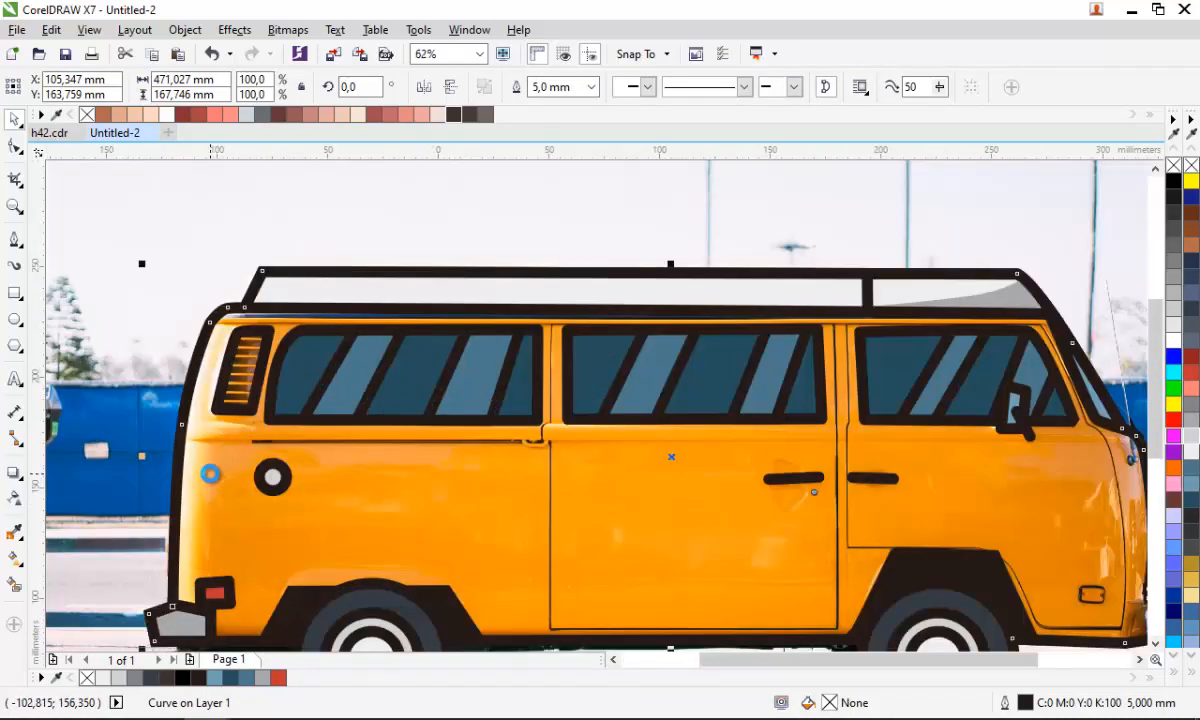
scroll(392, 338, "down", 1)
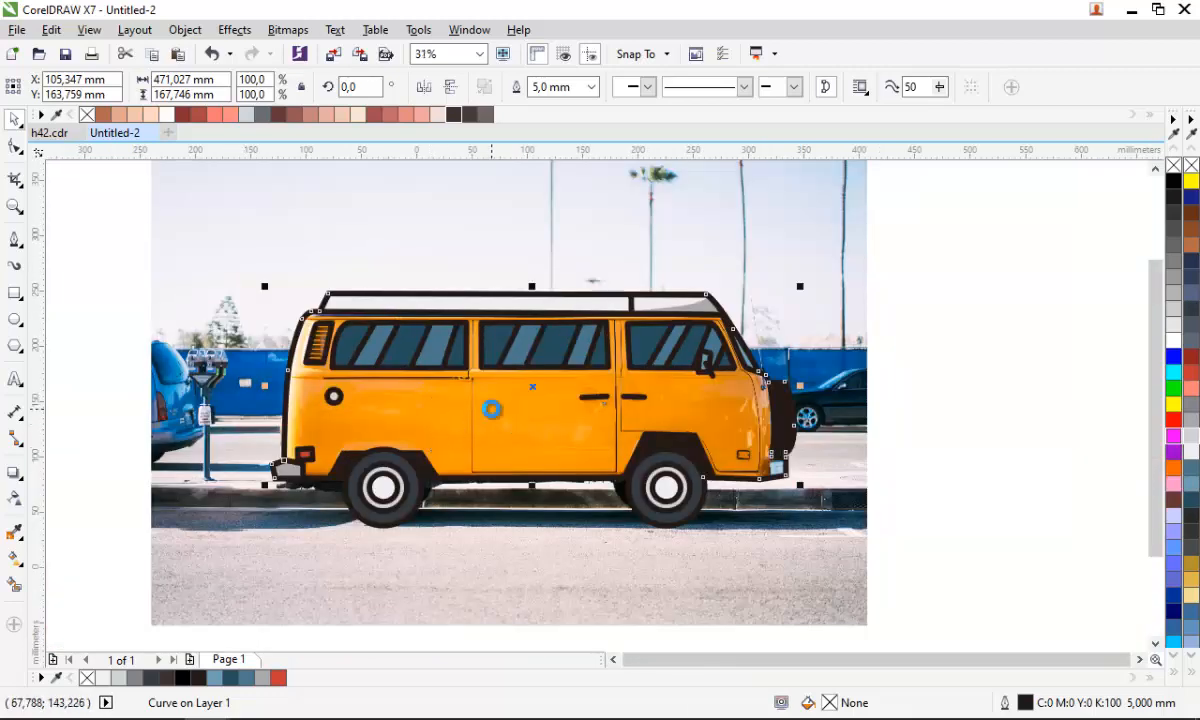
scroll(491, 409, "up", 1)
left_click(316, 414)
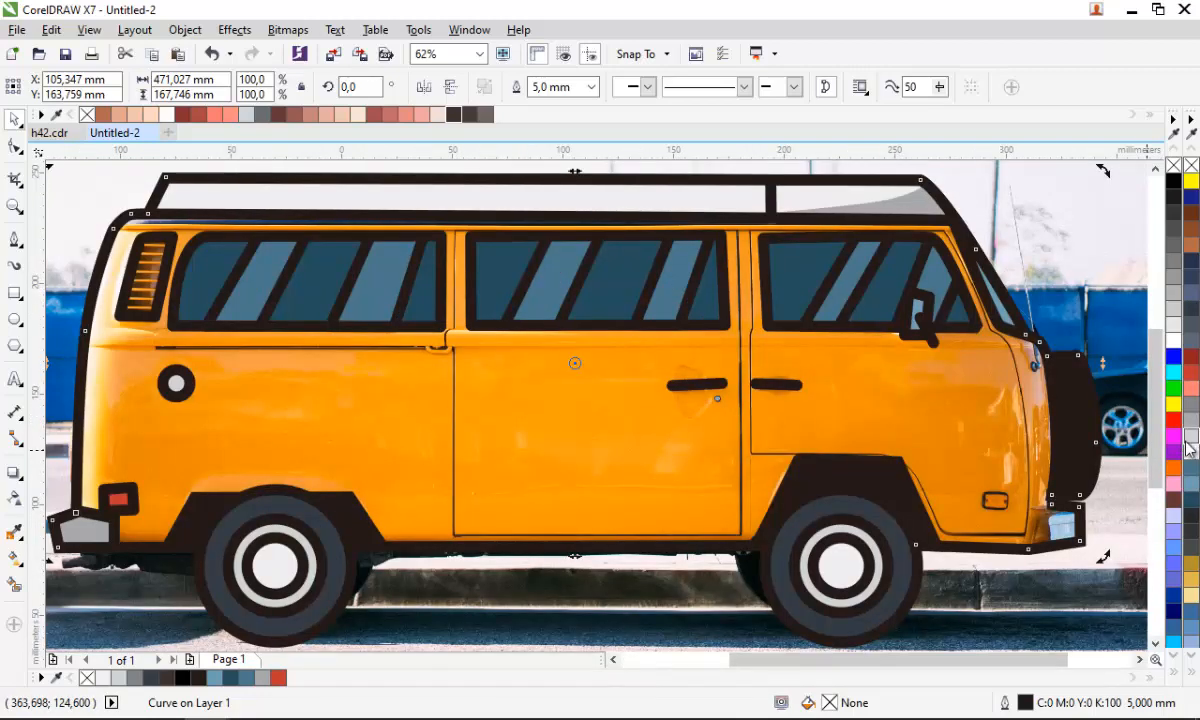
left_click(1190, 561)
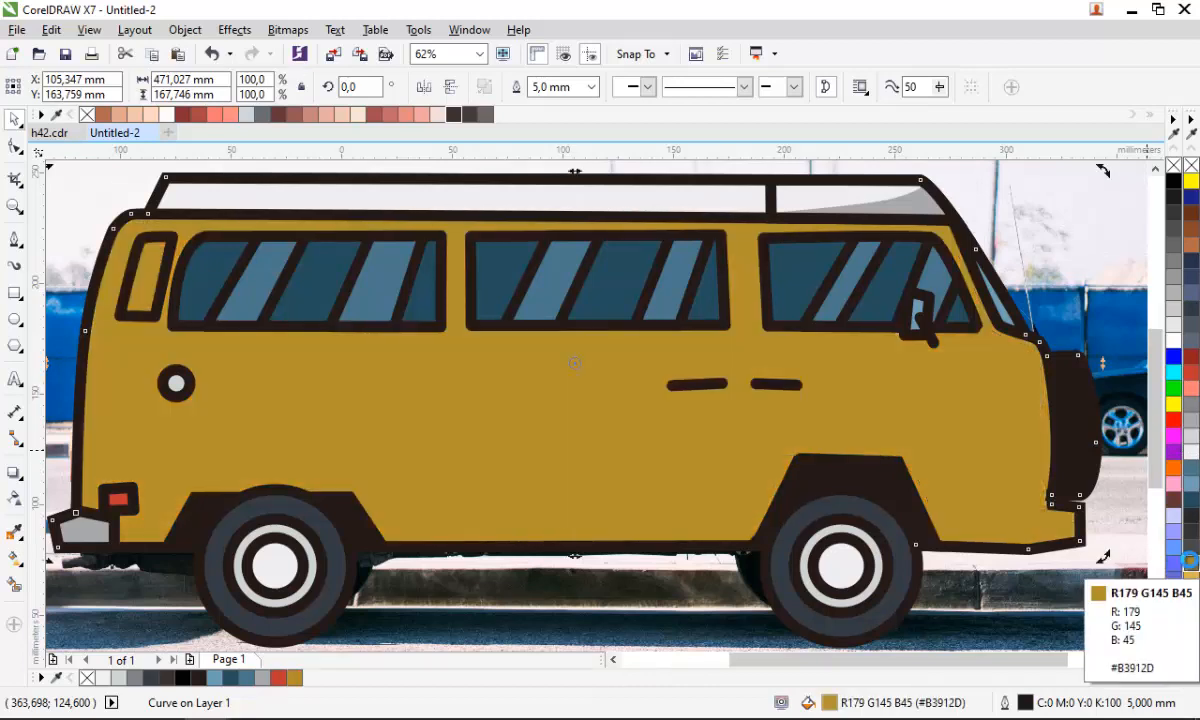
key("ctrl+z")
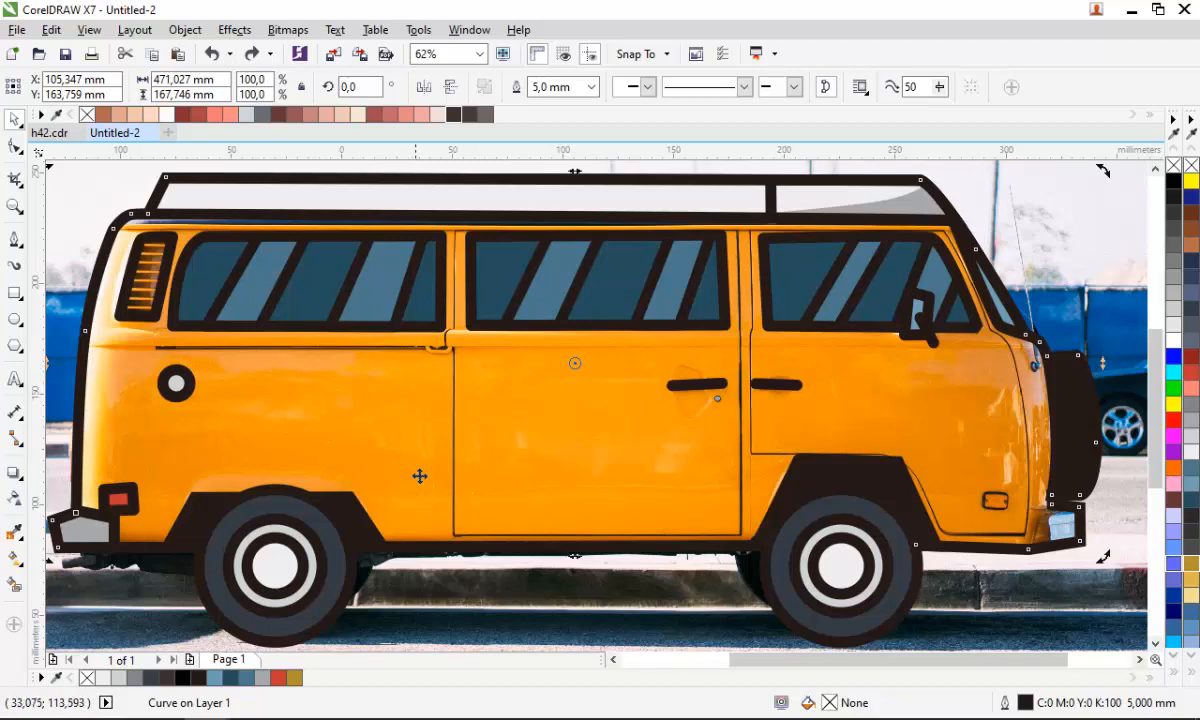
- Fill the van outline with a pale yellow colour
scroll(423, 570, "down", 1)
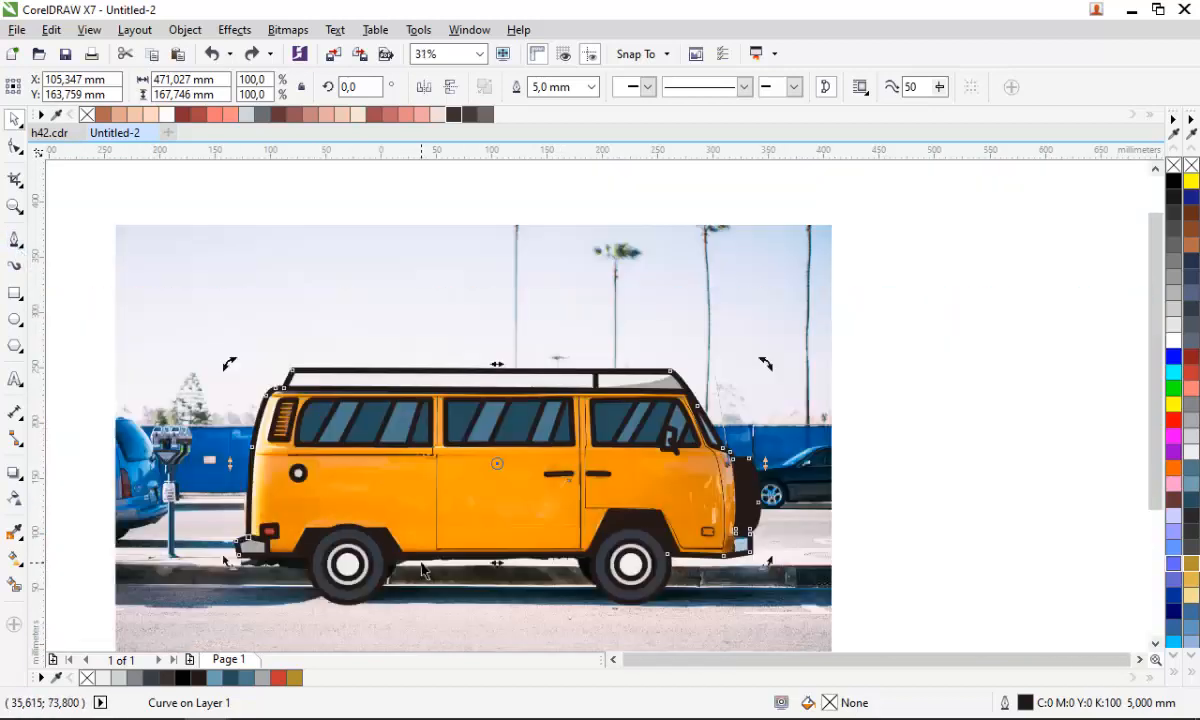
left_click_drag(893, 603, 196, 338)
left_click(951, 474)
left_click(463, 501)
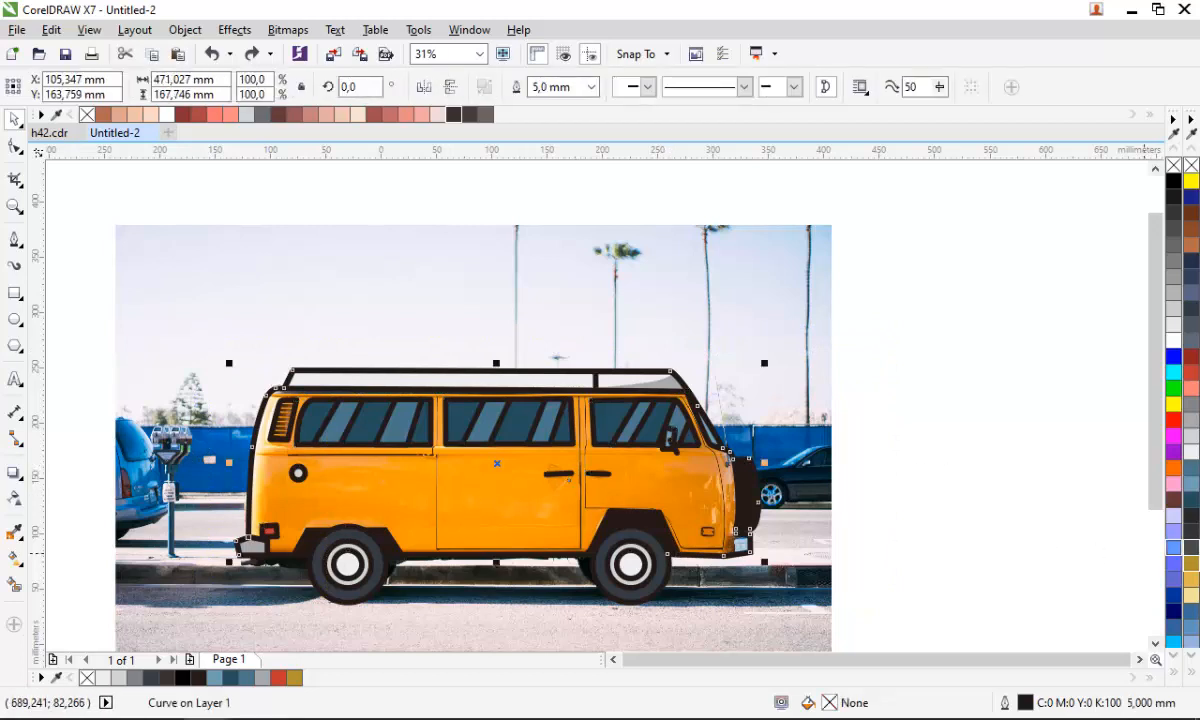
left_click(1183, 595)
left_click(977, 634)
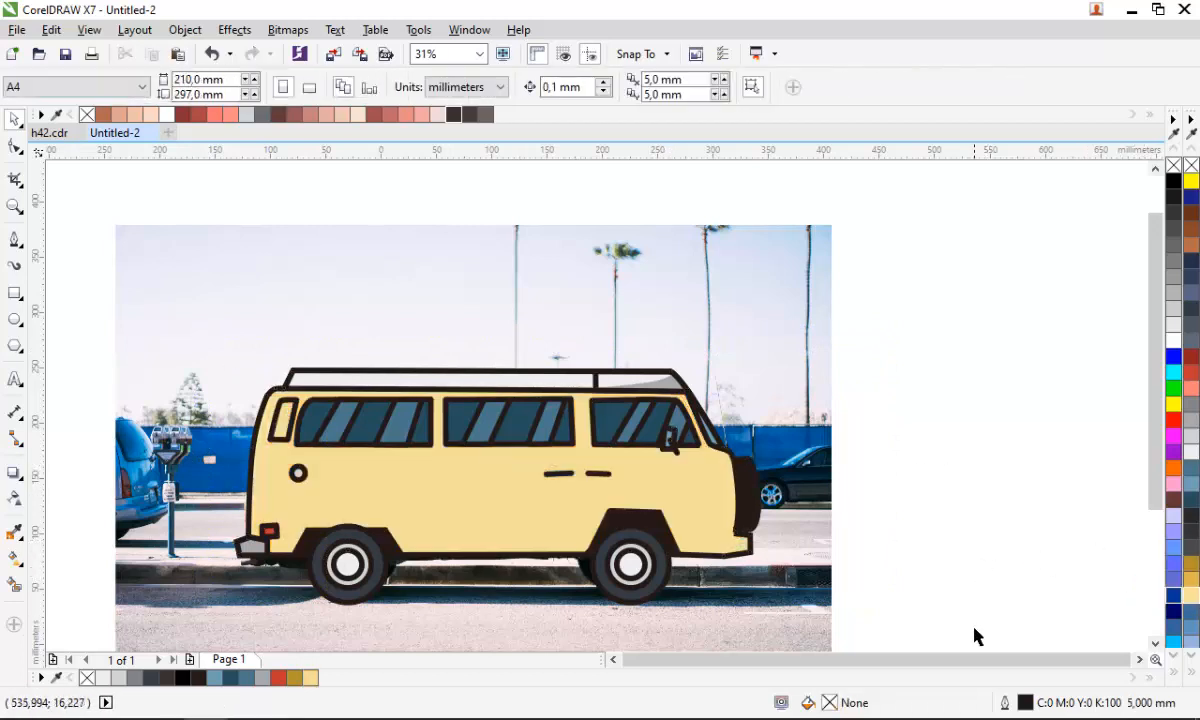
- Select all the van's drawn shapes and convert their outlines into filled objects
left_click_drag(938, 625, 222, 340)
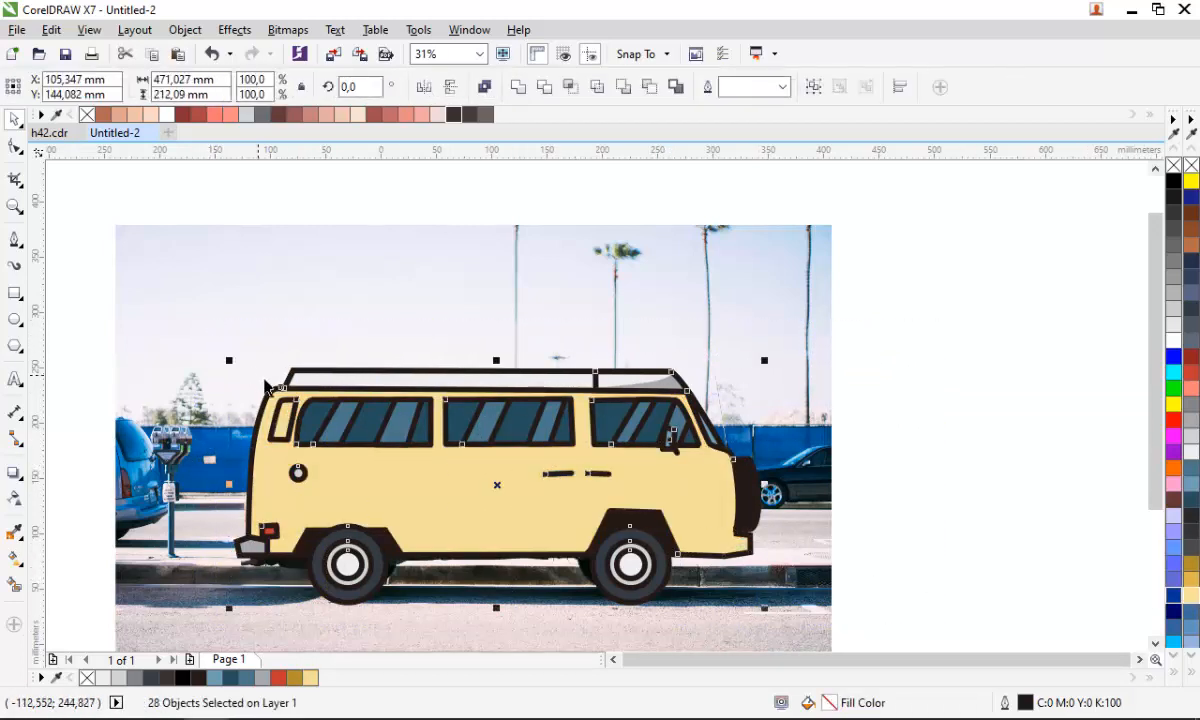
key("ctrl+shift+q")
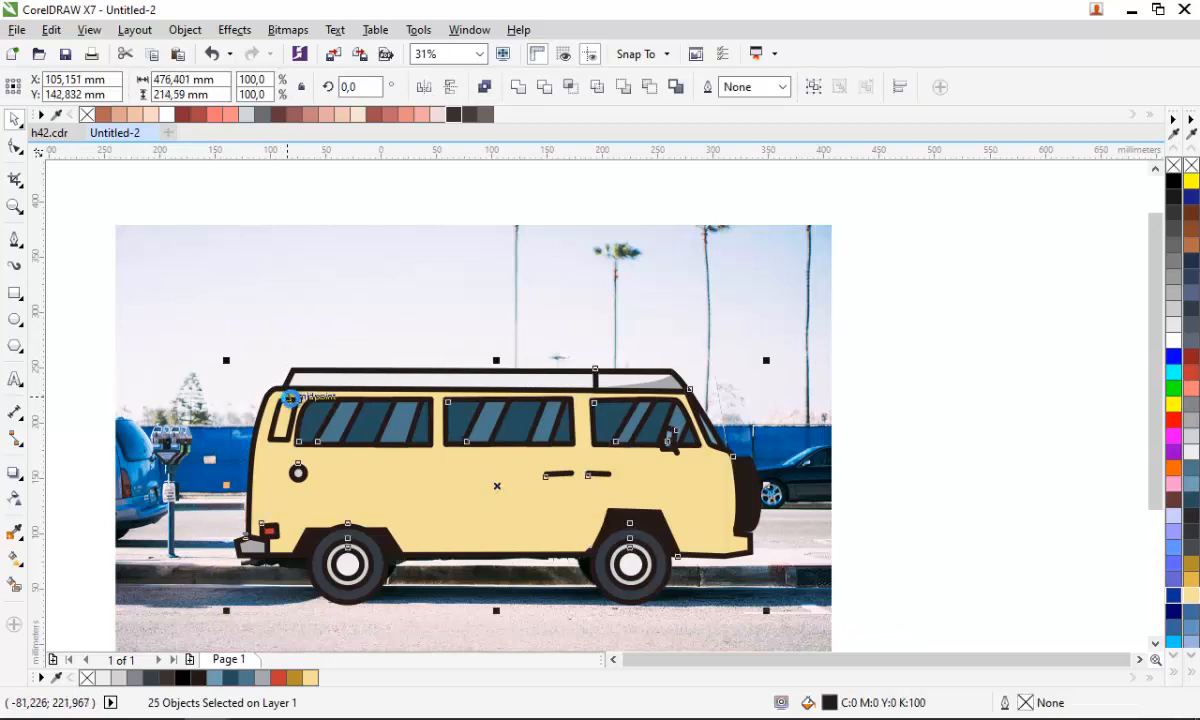
left_click(882, 549)
- Move the van body behind another shape in the stacking order using Order Behind
scroll(520, 588, "up", 1)
left_click(630, 525)
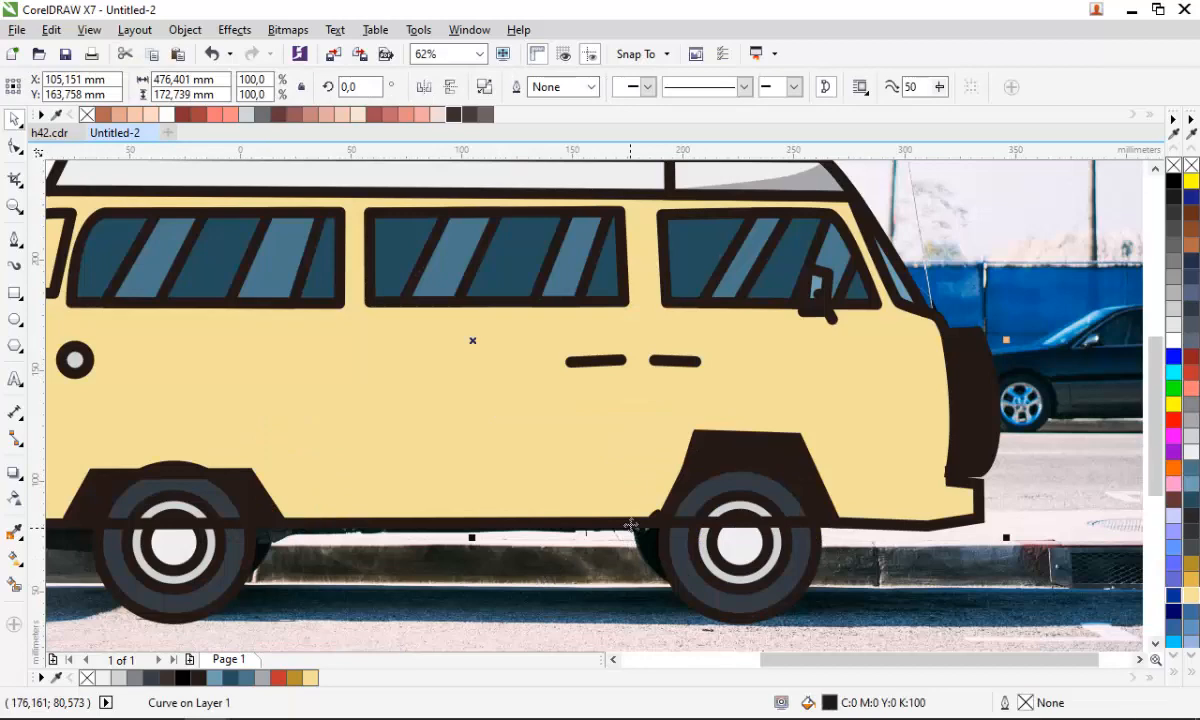
right_click(630, 528)
mouse_move(727, 317)
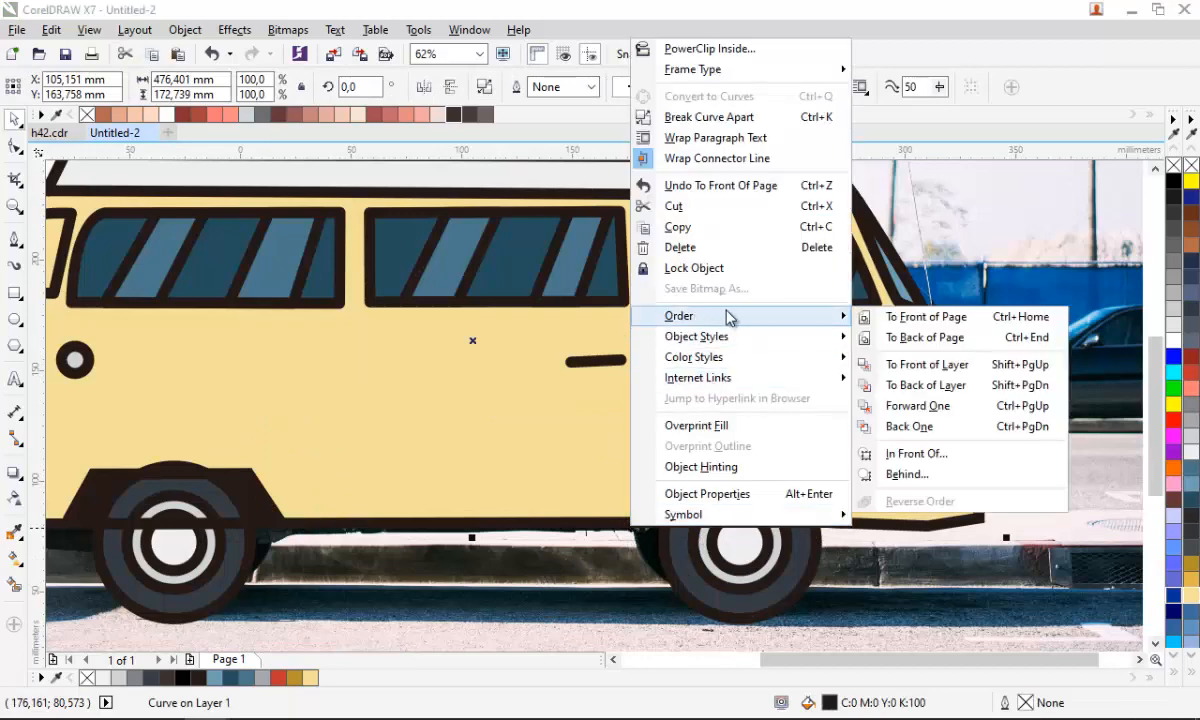
left_click(910, 455)
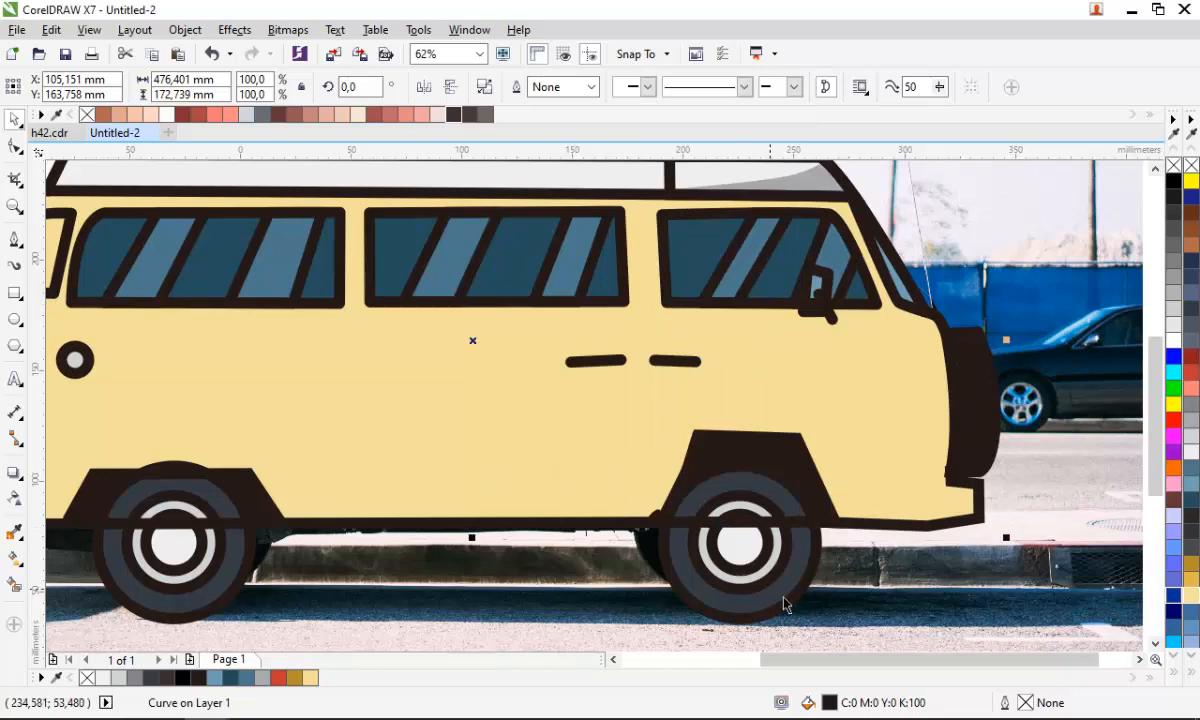
- Remove the fill from the van body
scroll(725, 516, "down", 1)
left_click_drag(811, 630, 657, 484)
left_click_drag(549, 605, 399, 473)
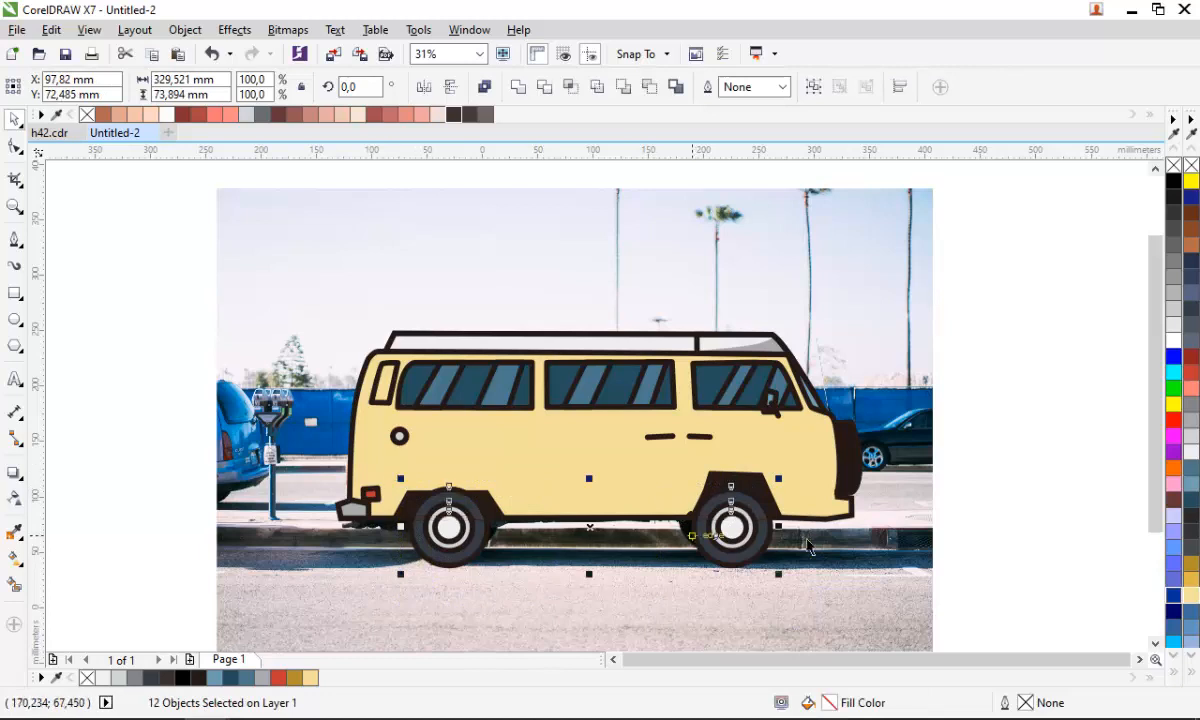
left_click(916, 522)
left_click(806, 451)
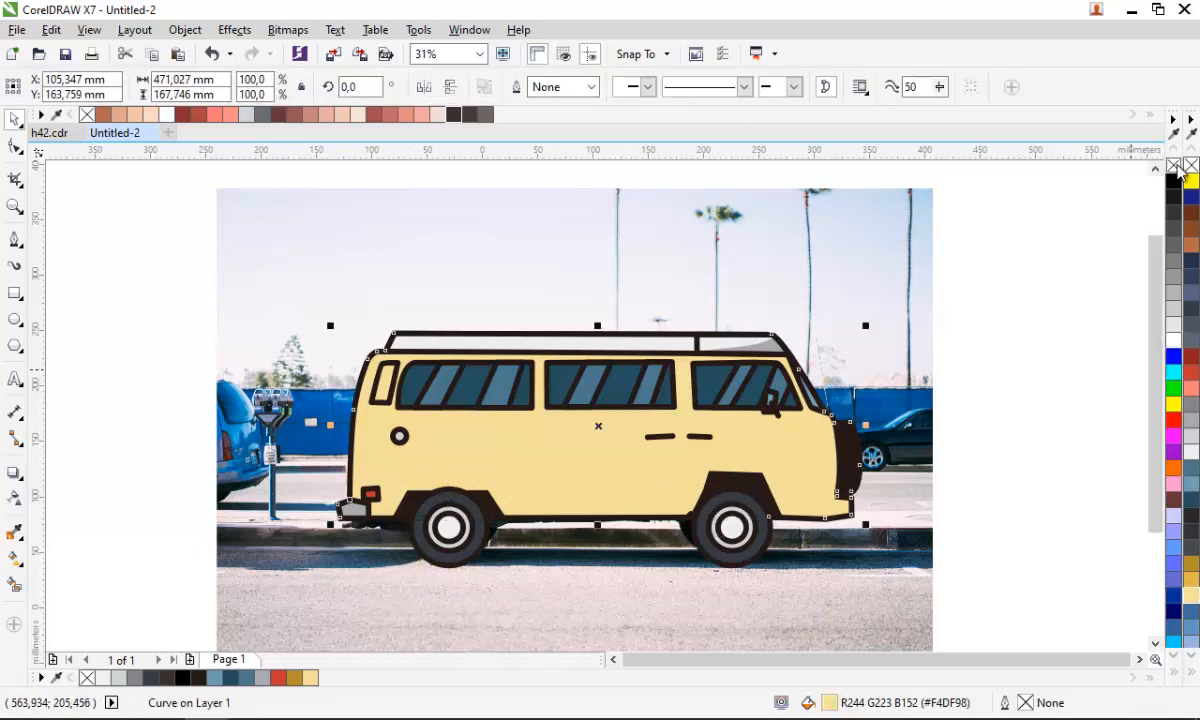
left_click(1176, 164)
- Start a 5 mm door-seam line at the roof rail and trace it down the gap between the sliding and front doors
scroll(596, 418, "up", 1)
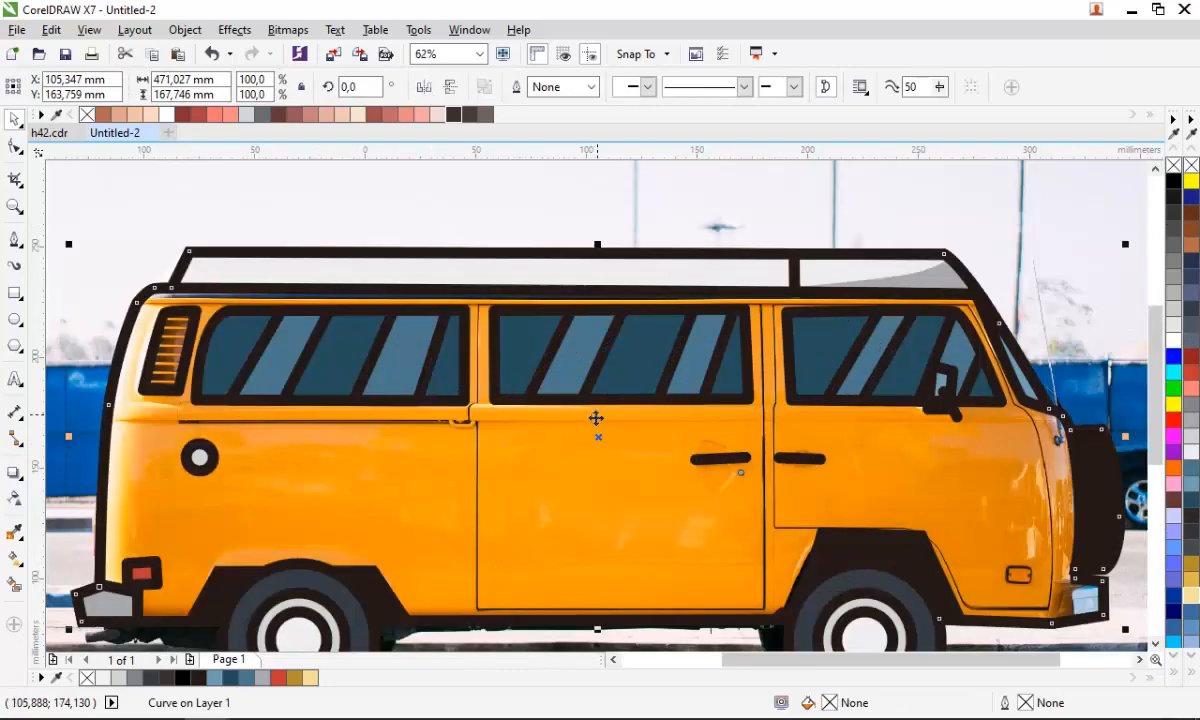
scroll(485, 375, "down", 1)
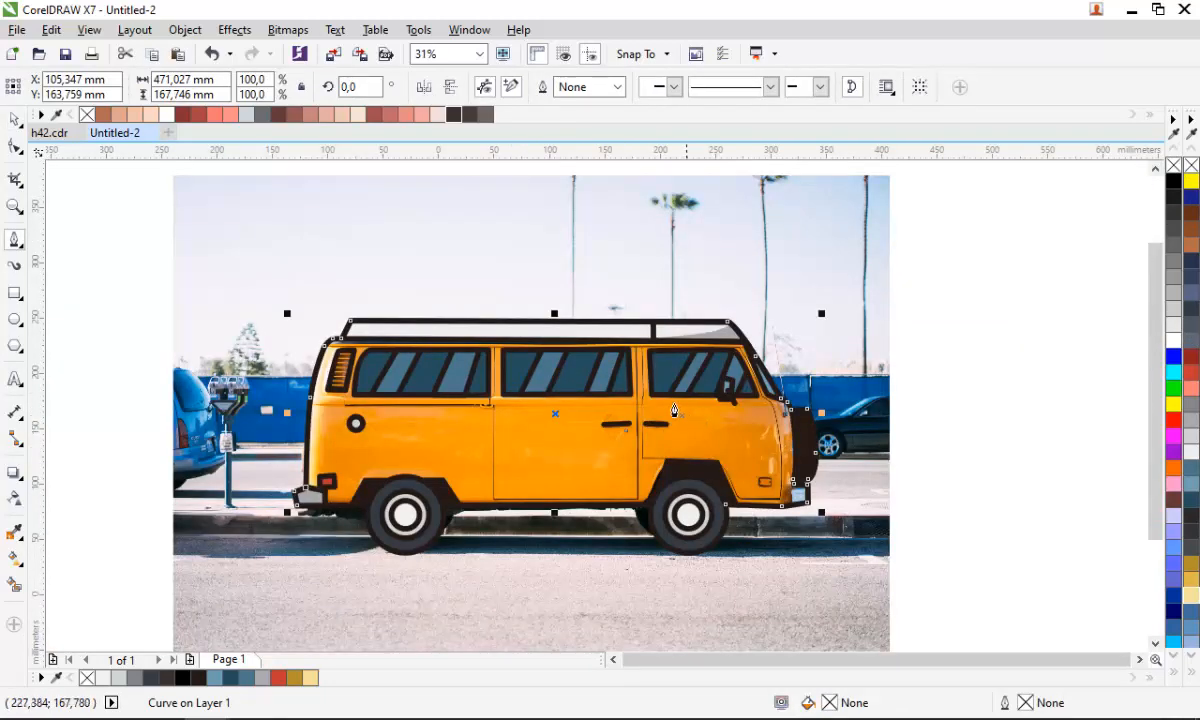
scroll(655, 388, "up", 2)
scroll(589, 348, "down", 1)
scroll(600, 301, "up", 1)
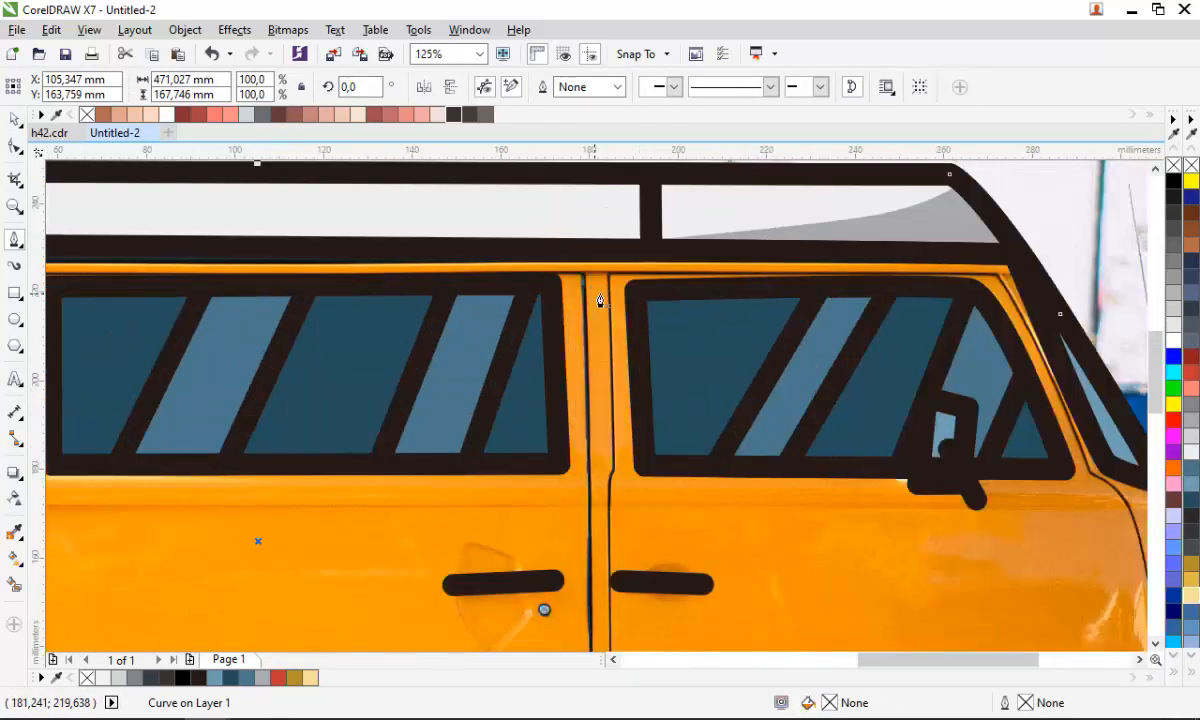
left_click(607, 218)
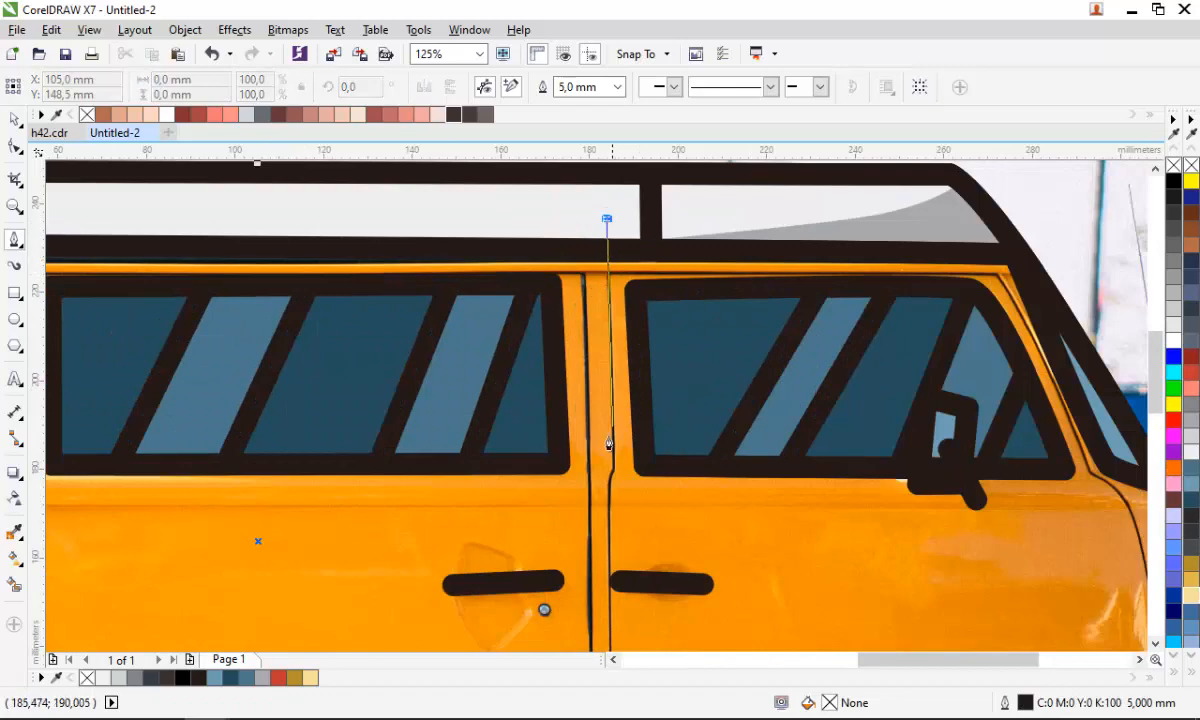
left_click(614, 474)
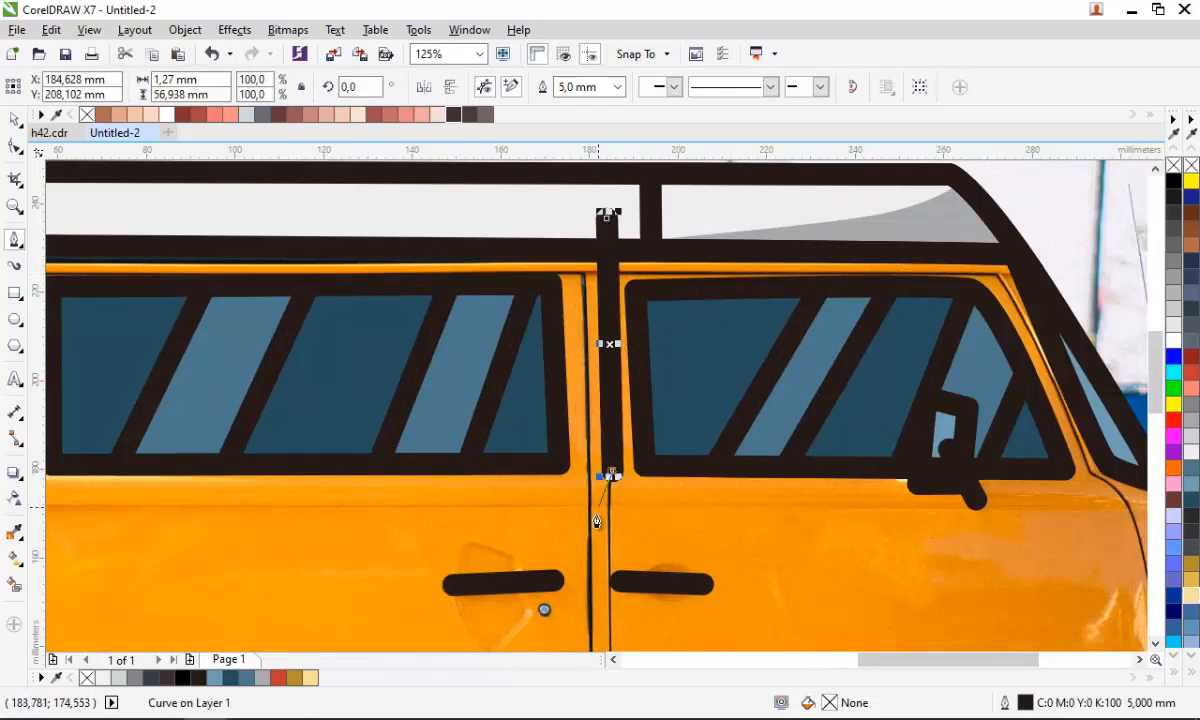
scroll(613, 477, "up", 1)
left_click(618, 505)
- Continue the seam along the front door's lower edge, over the rear wheel arch and along the sill
scroll(618, 505, "down", 2)
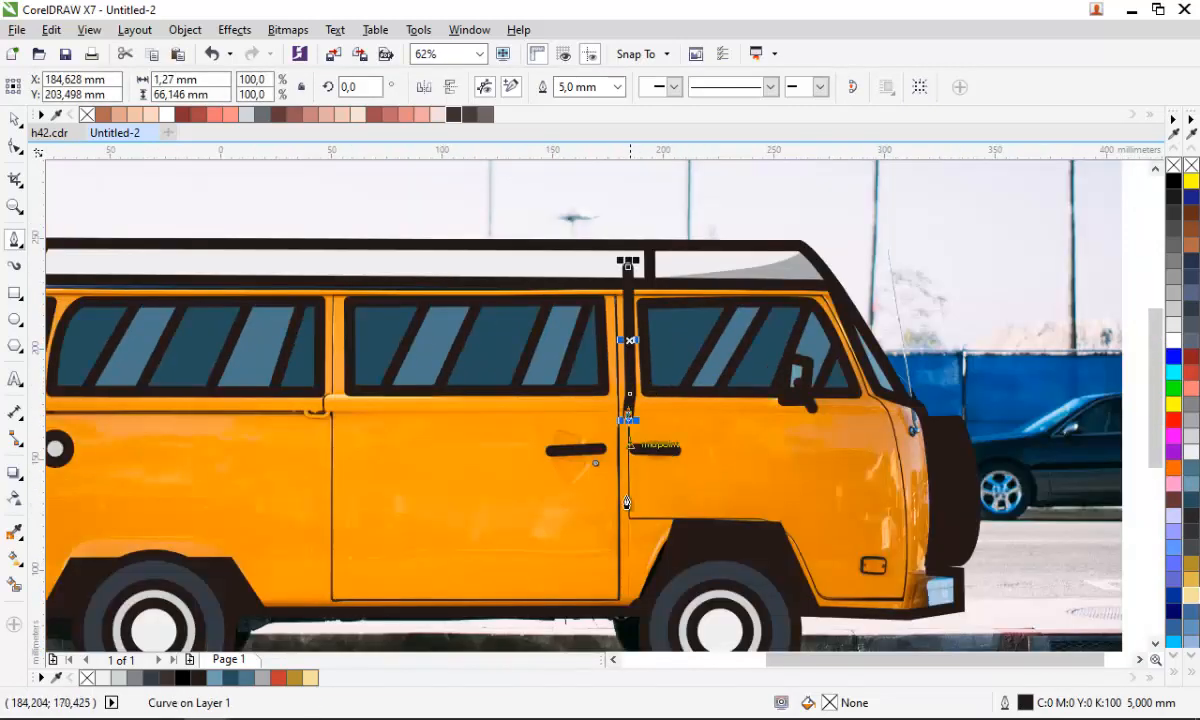
scroll(641, 549, "up", 1)
left_click(640, 456)
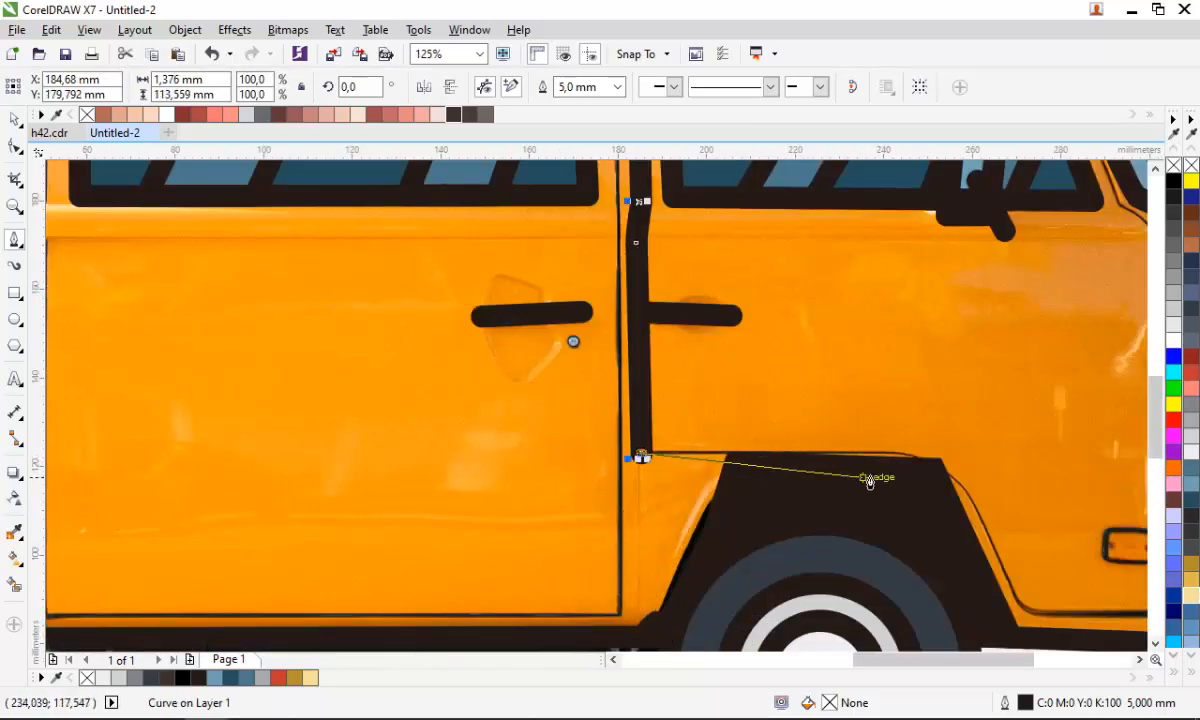
left_click(732, 456)
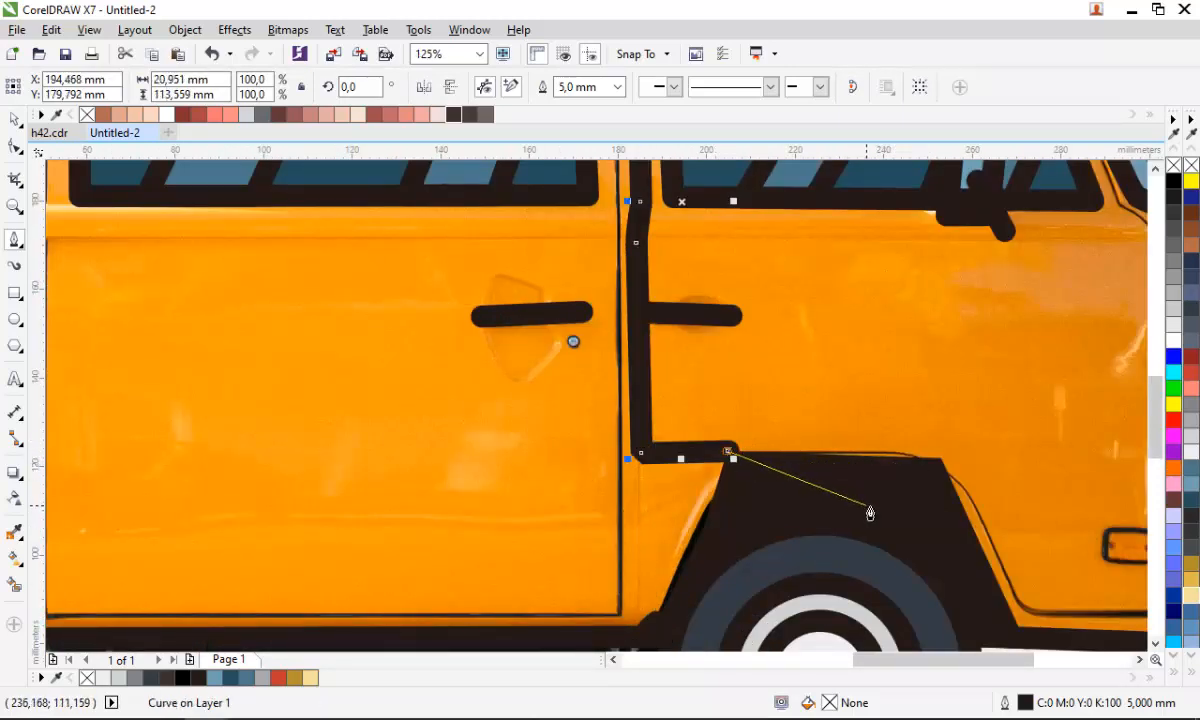
key("ctrl+z")
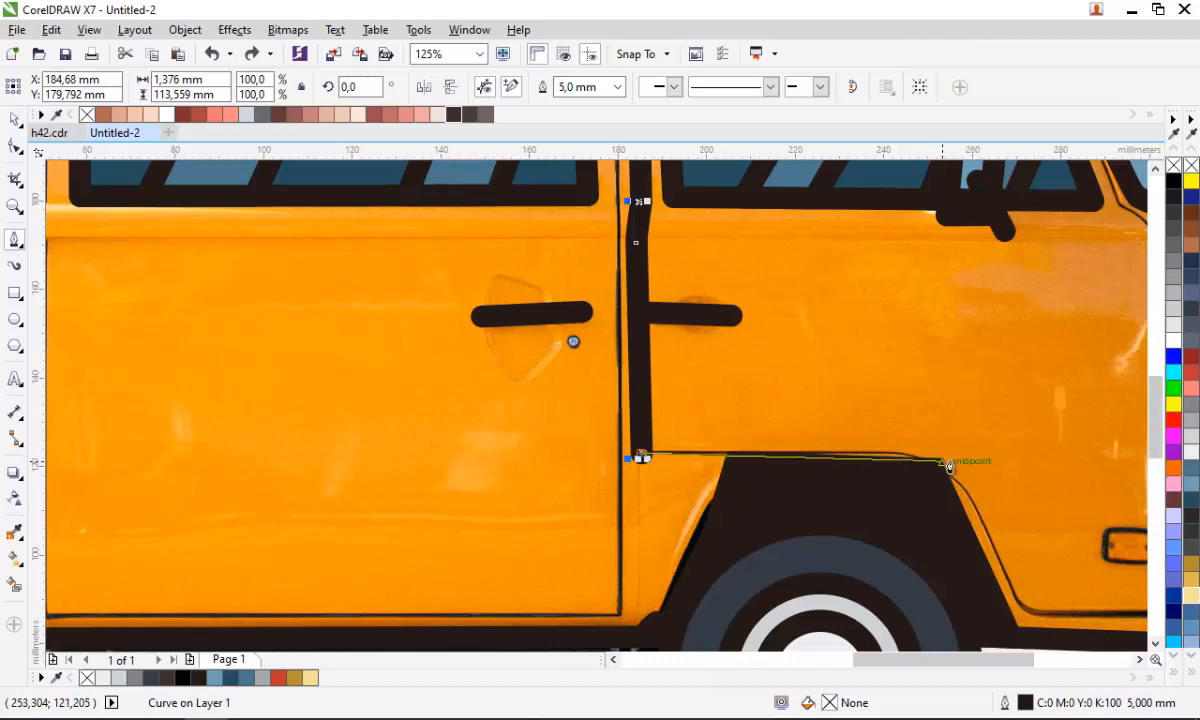
left_click(942, 457)
scroll(942, 457, "down", 1)
scroll(938, 538, "up", 1)
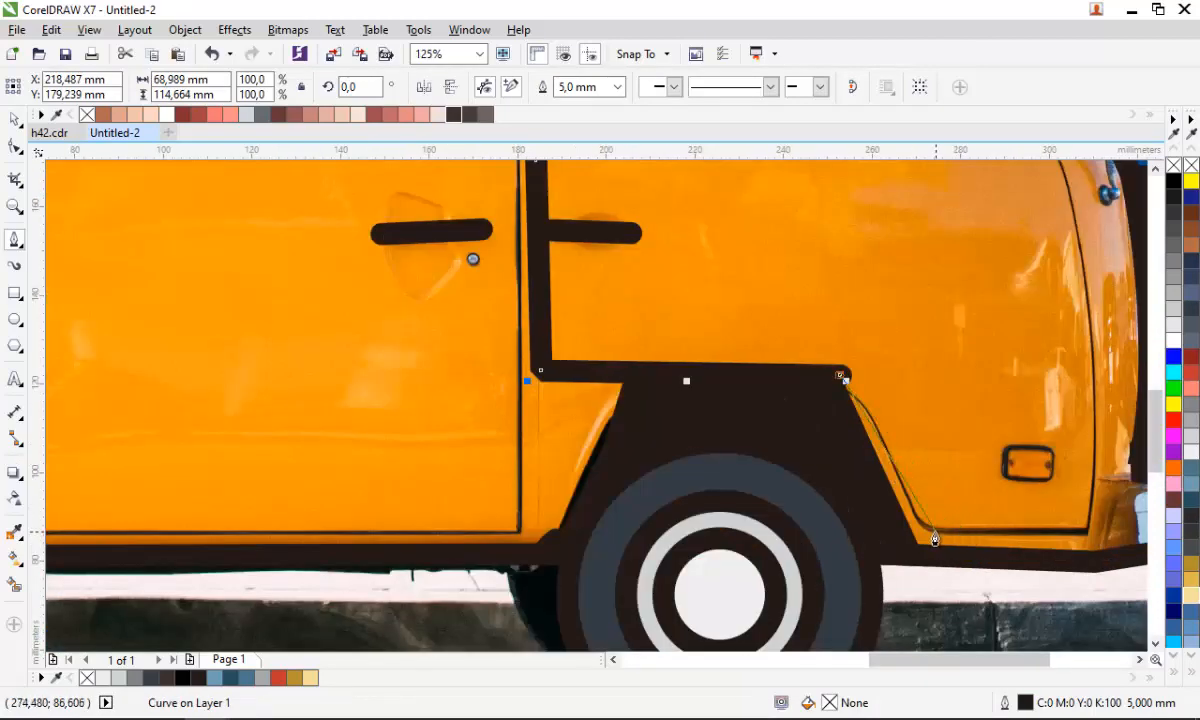
left_click(938, 538)
left_click(1088, 537)
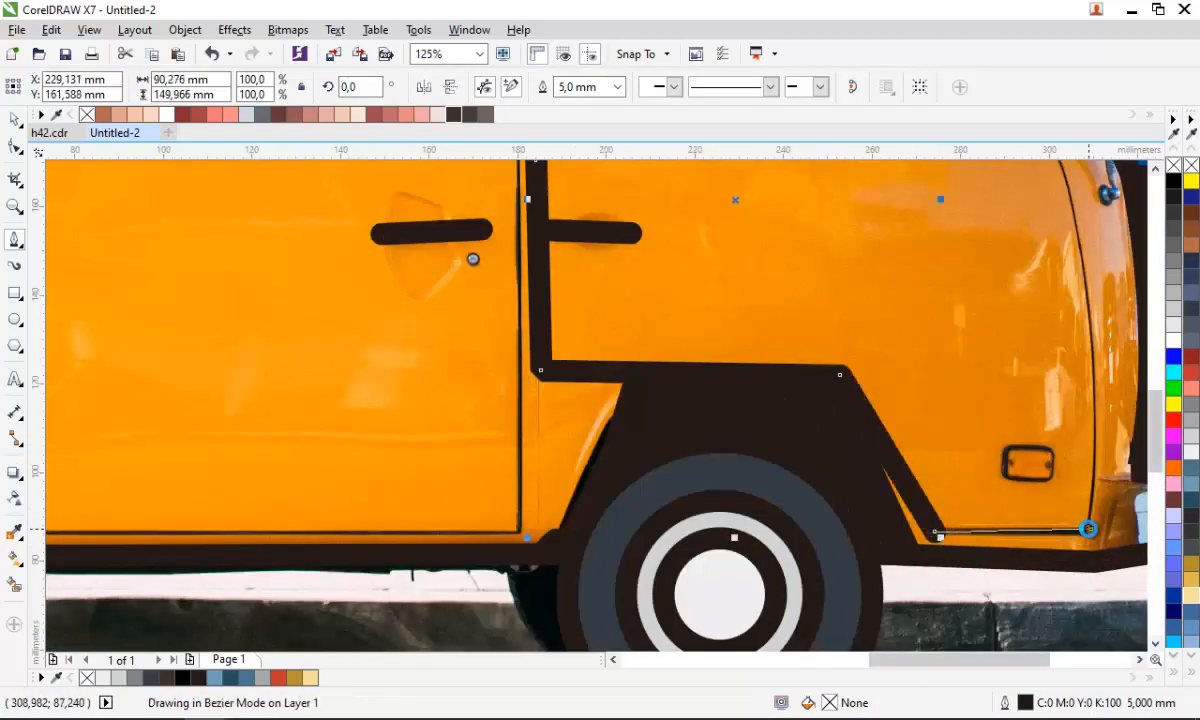
- Extend the seam up the front door's forward edge toward the roof
scroll(1088, 537, "down", 1)
scroll(1075, 472, "up", 1)
left_click(1077, 456)
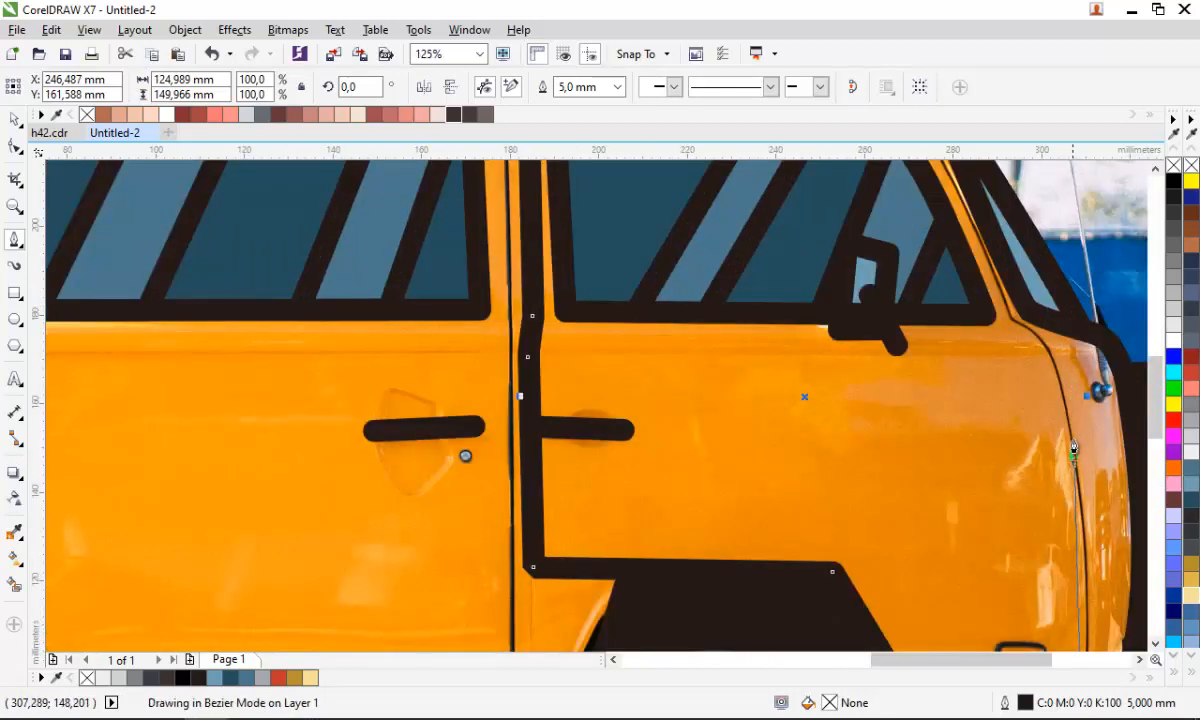
scroll(1033, 343, "up", 2)
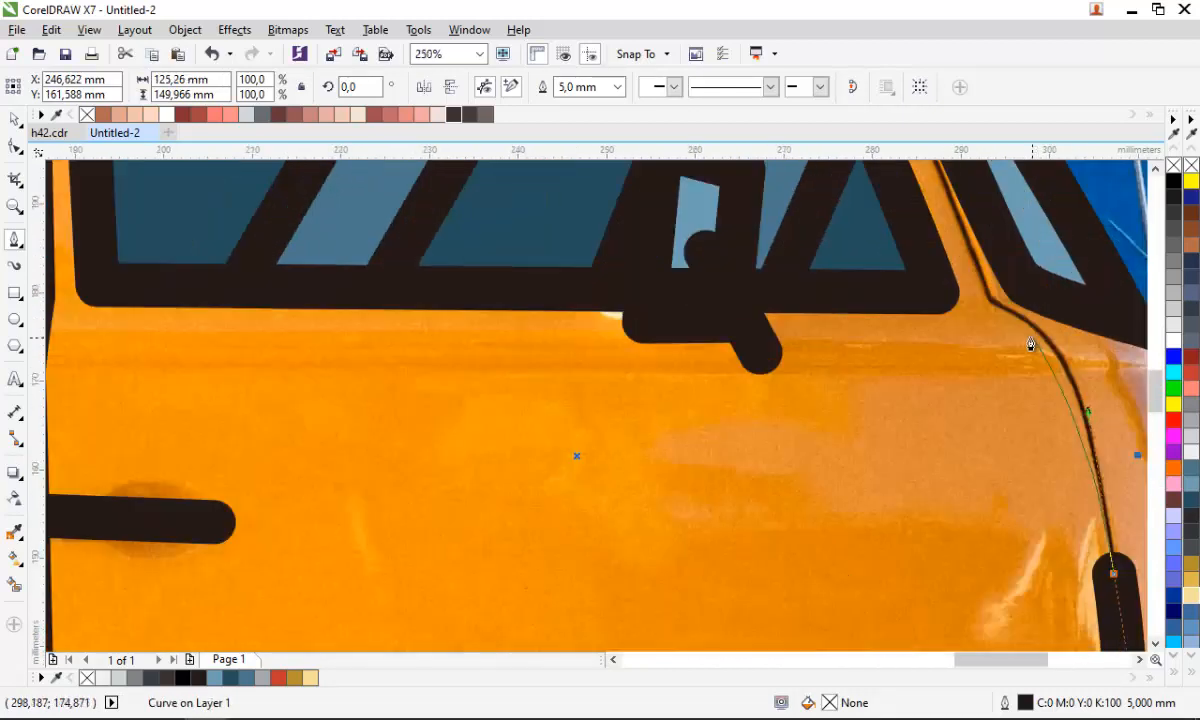
left_click(983, 303)
scroll(983, 303, "down", 2)
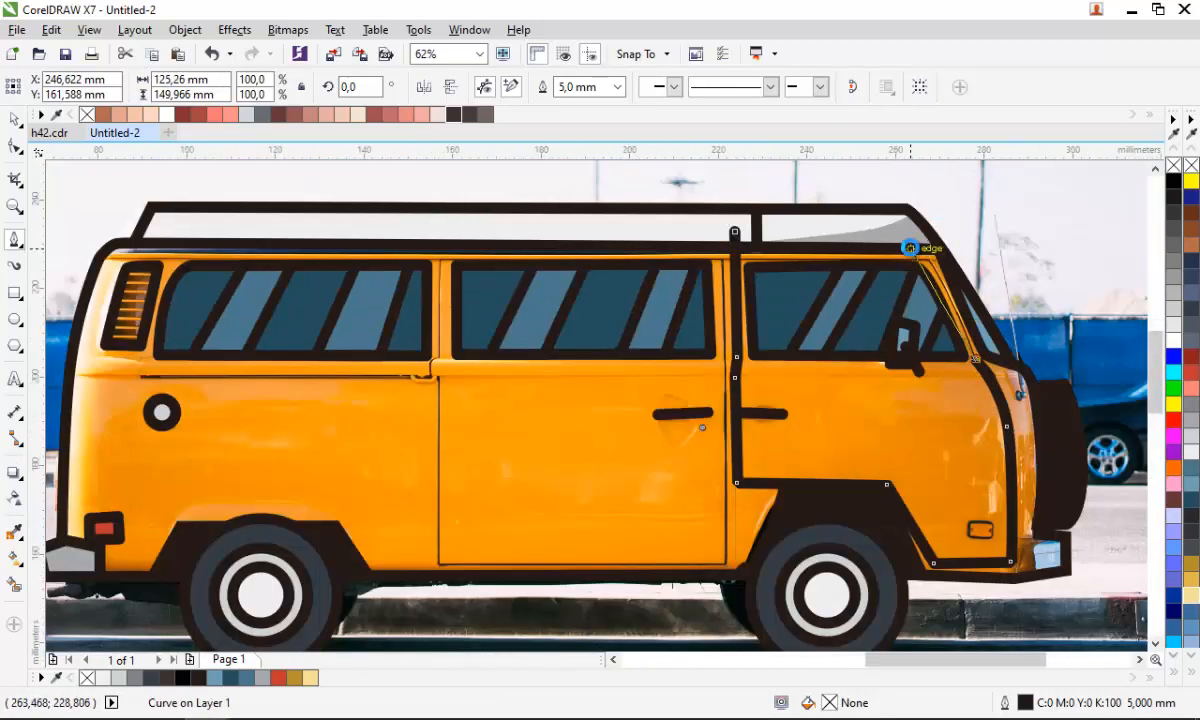
scroll(944, 280, "up", 1)
left_click(921, 239)
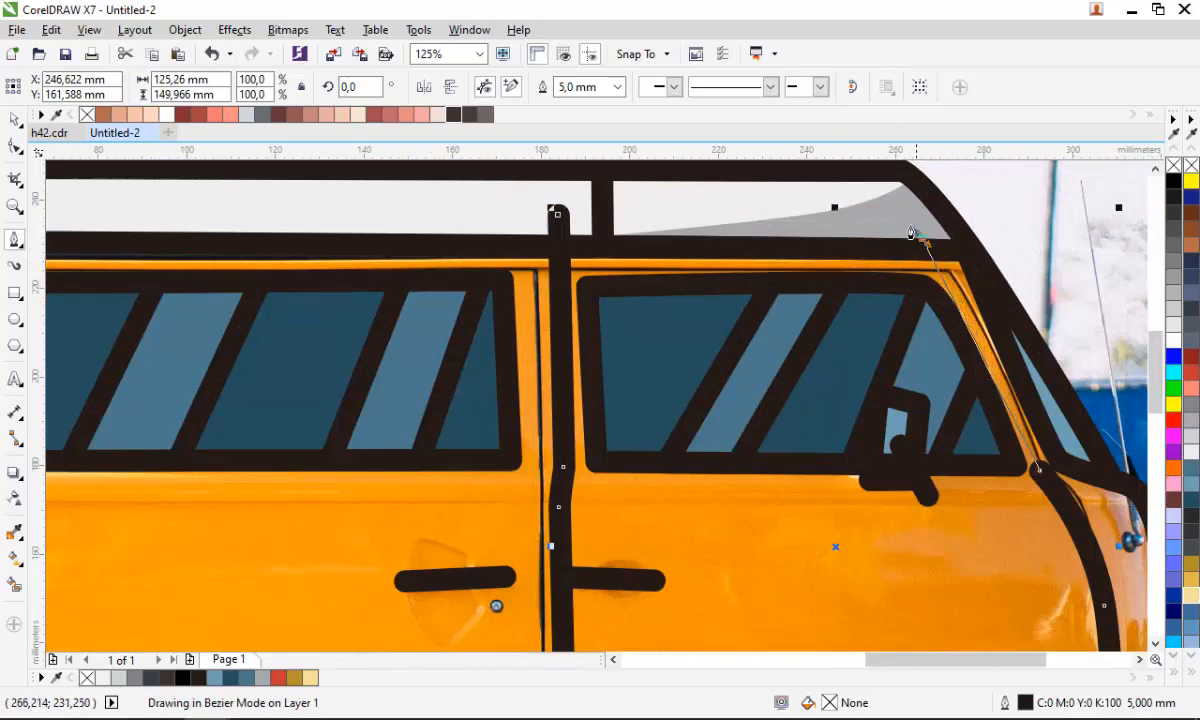
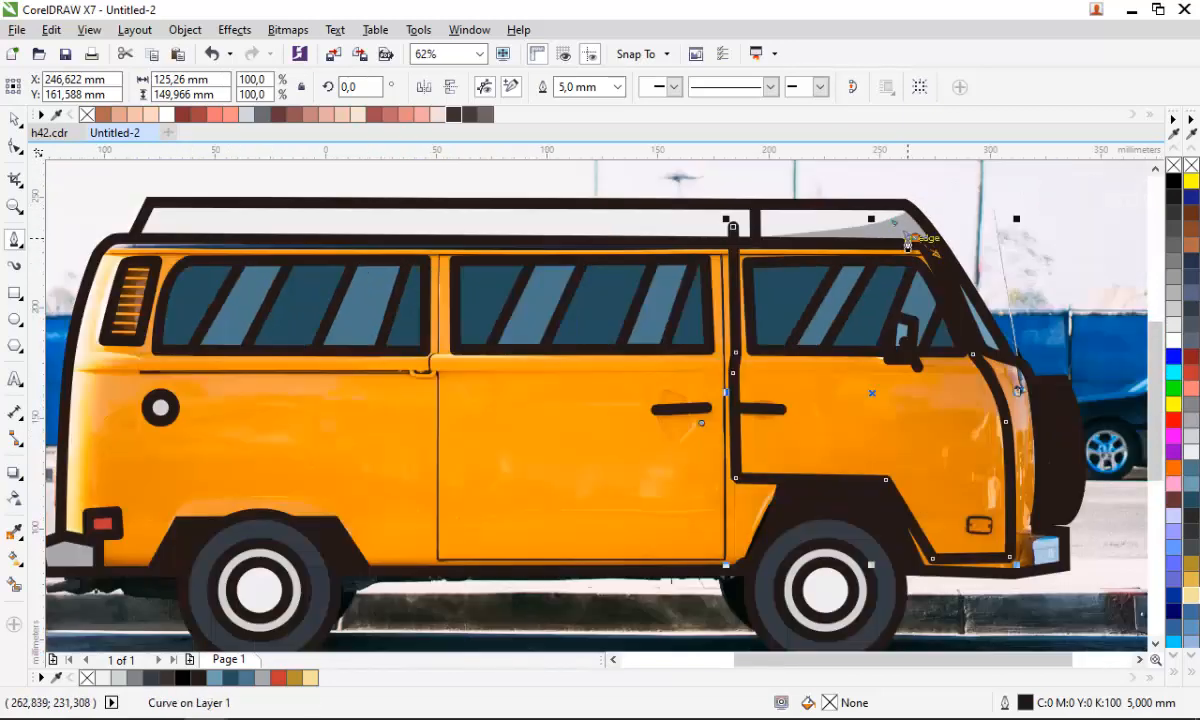
- Extend the door seam back along the roof rail and down the sliding door's rear edge to the sill
scroll(909, 235, "down", 1)
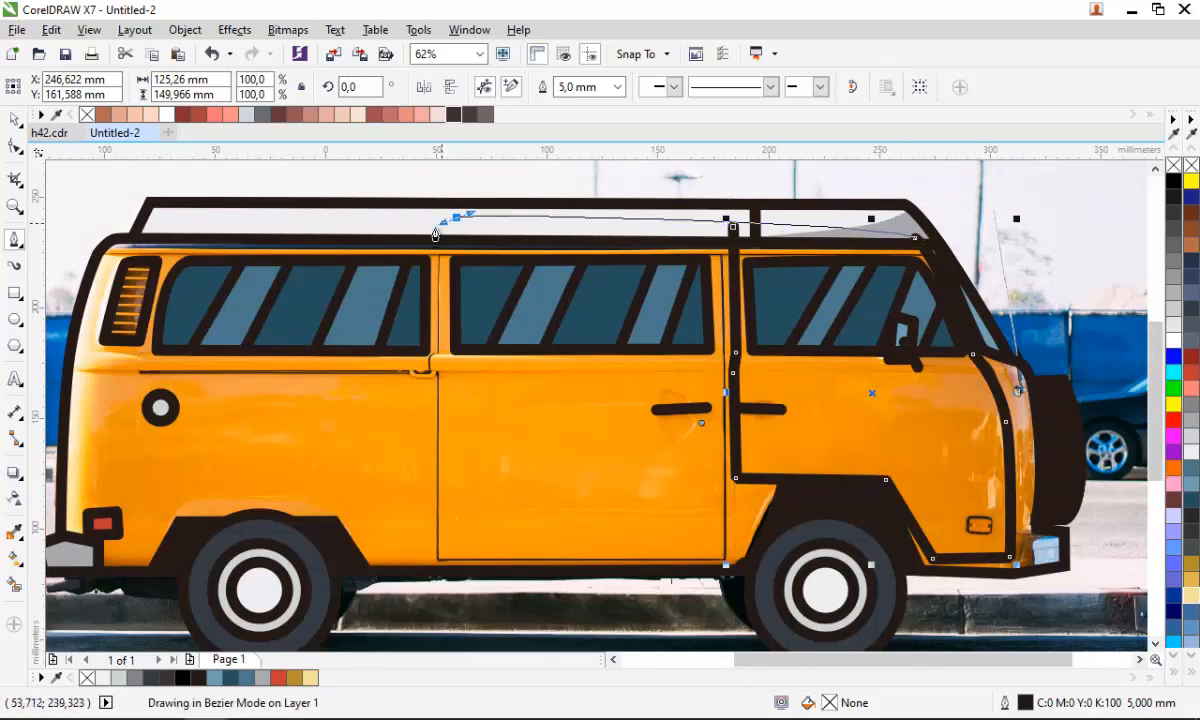
left_click_drag(456, 217, 455, 310)
scroll(434, 372, "up", 2)
scroll(455, 310, "down", 2)
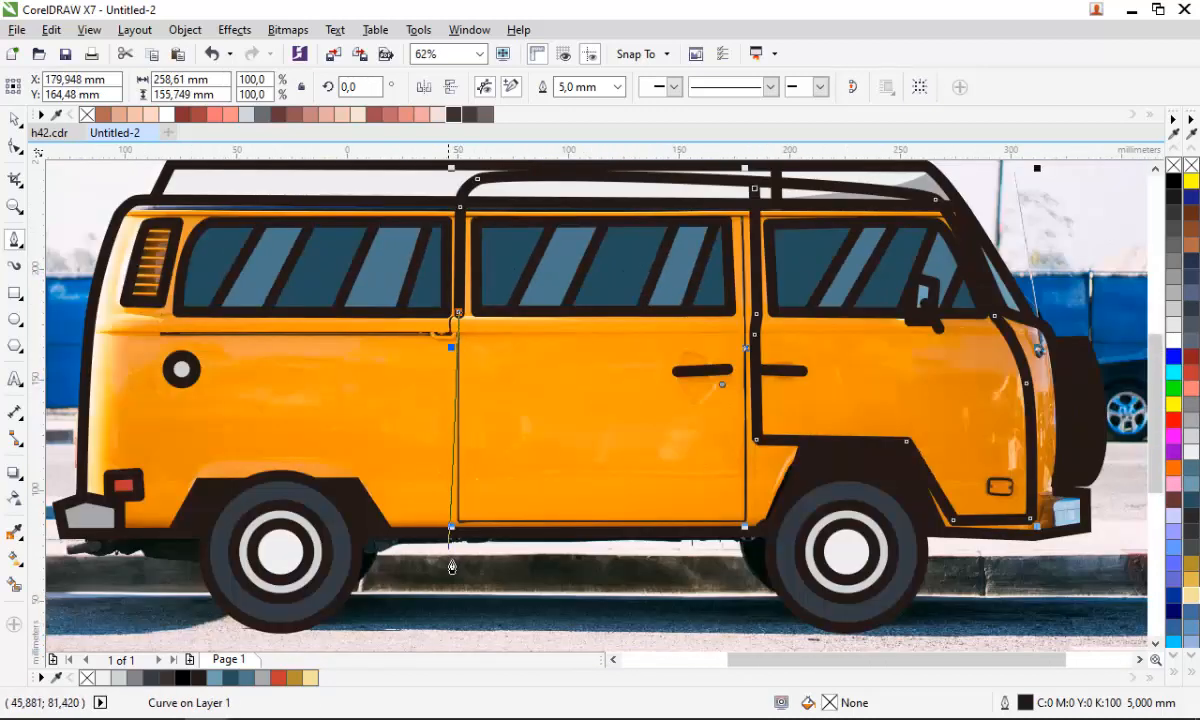
scroll(466, 470, "up", 1)
left_click(466, 481)
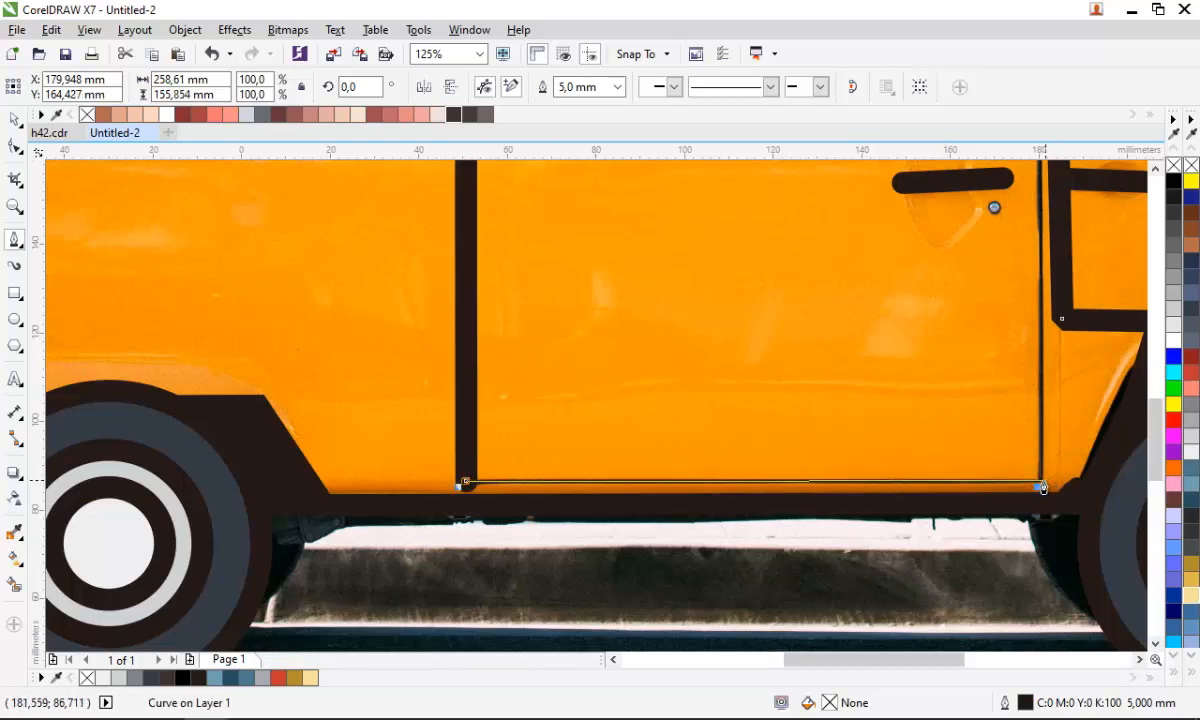
- Continue the seam along the sliding door's lower edge, up its front edge and back across the roof
left_click(1037, 482)
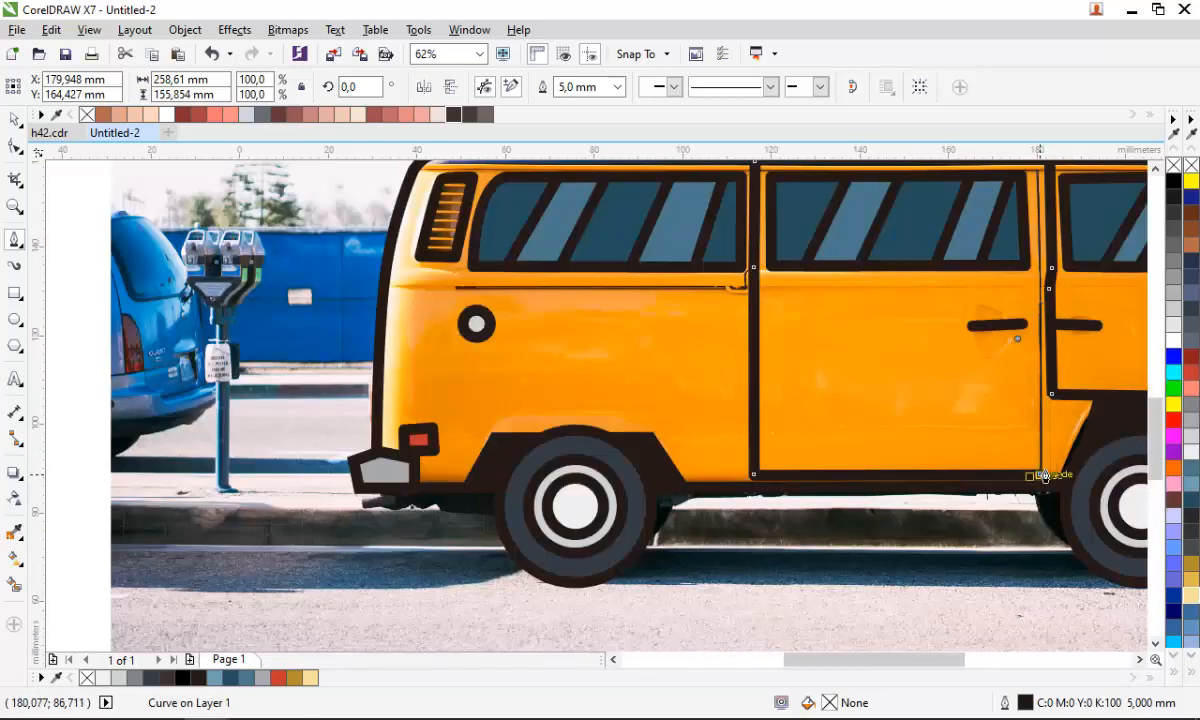
scroll(1040, 478, "up", 2)
scroll(1036, 486, "down", 2)
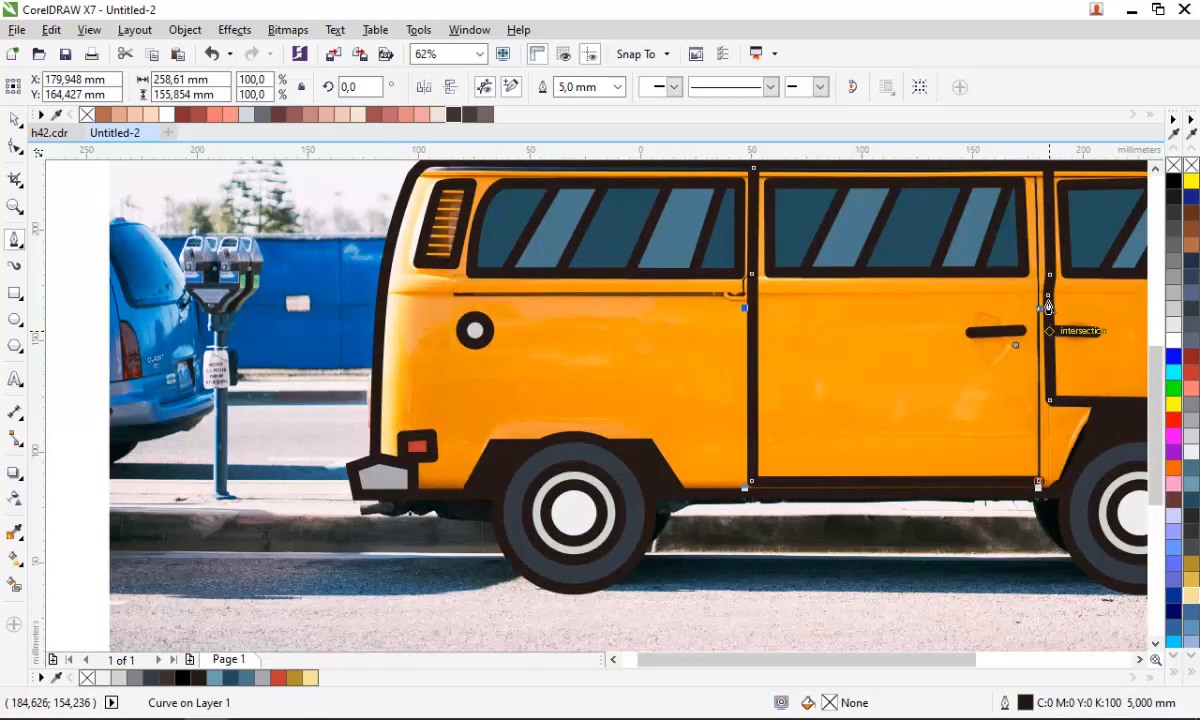
scroll(1039, 193, "up", 2)
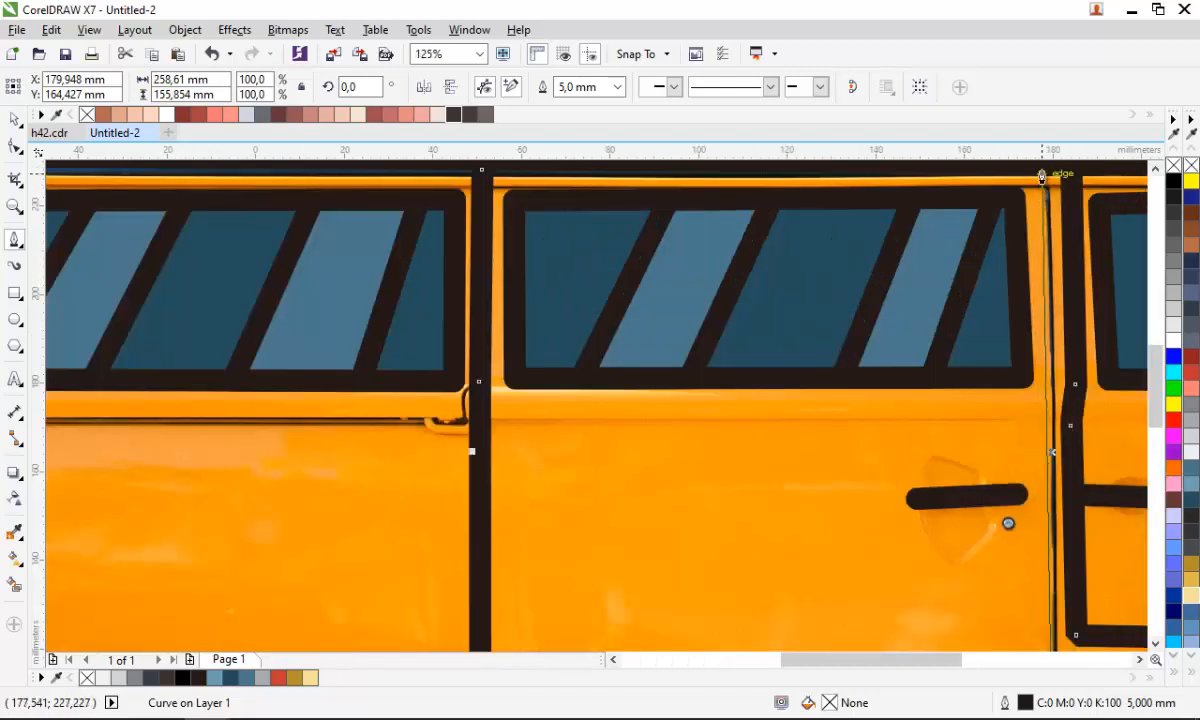
left_click(1041, 176)
scroll(1040, 190, "down", 2)
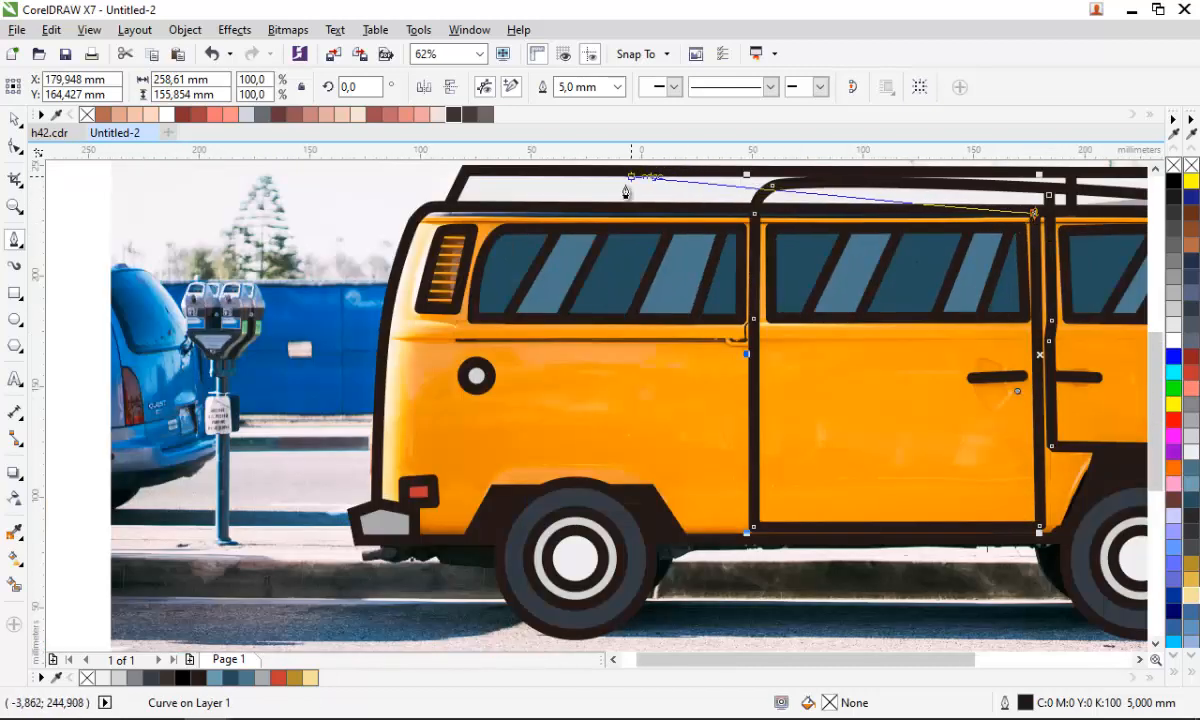
left_click(574, 194)
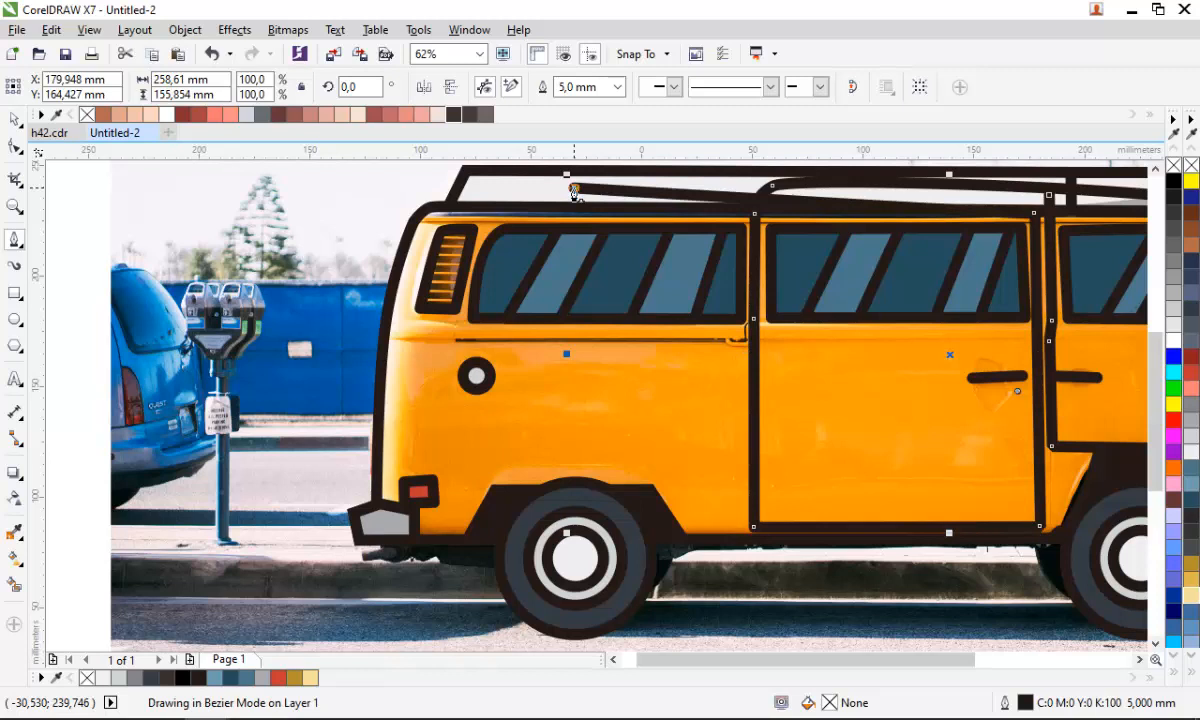
- Set the seam curve's outline width to 2.5 mm
left_click(617, 87)
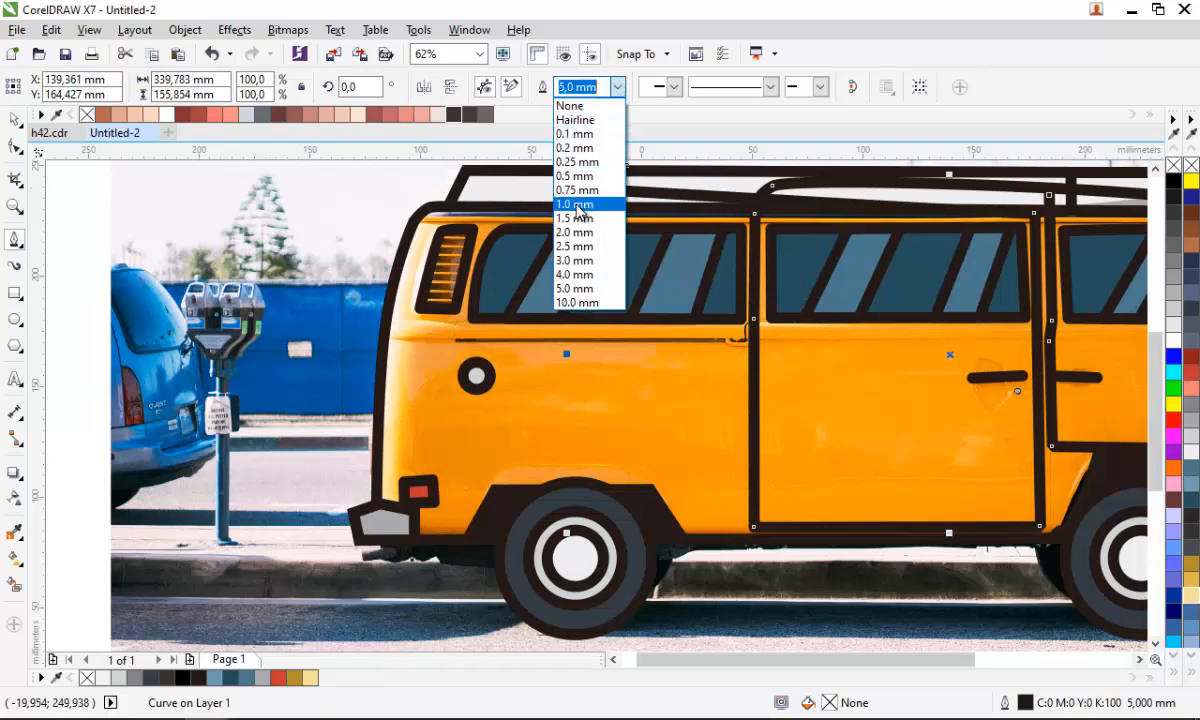
left_click(575, 204)
left_click(617, 87)
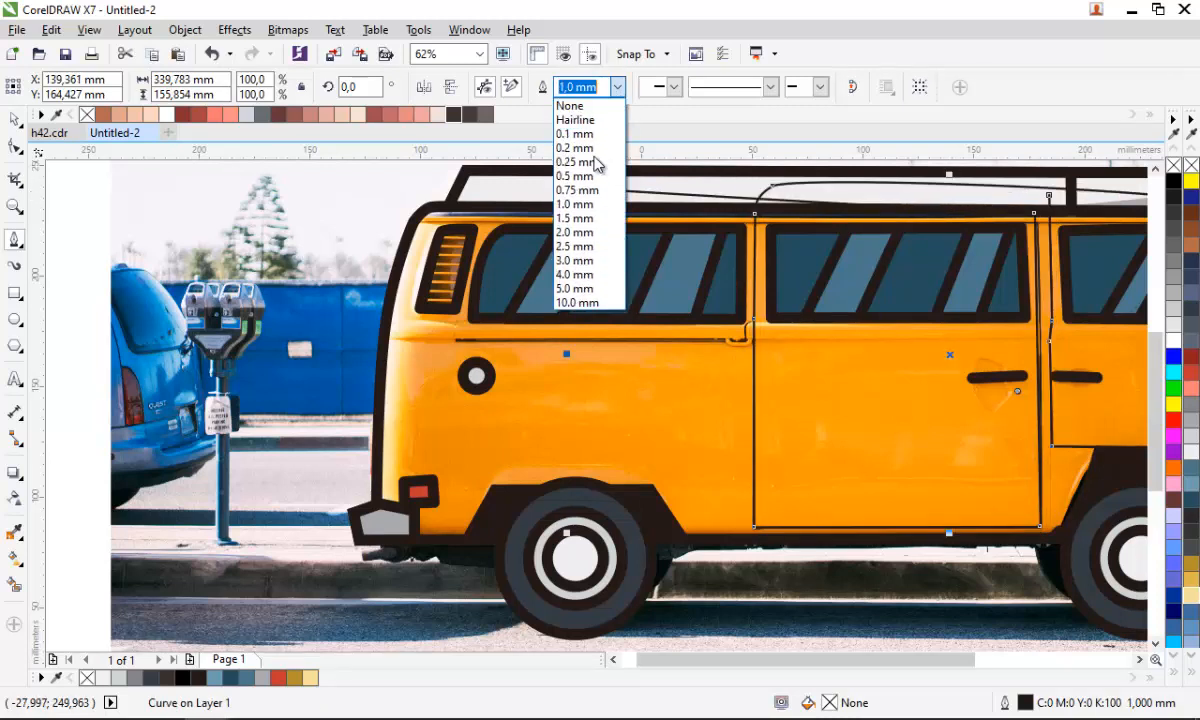
left_click(600, 246)
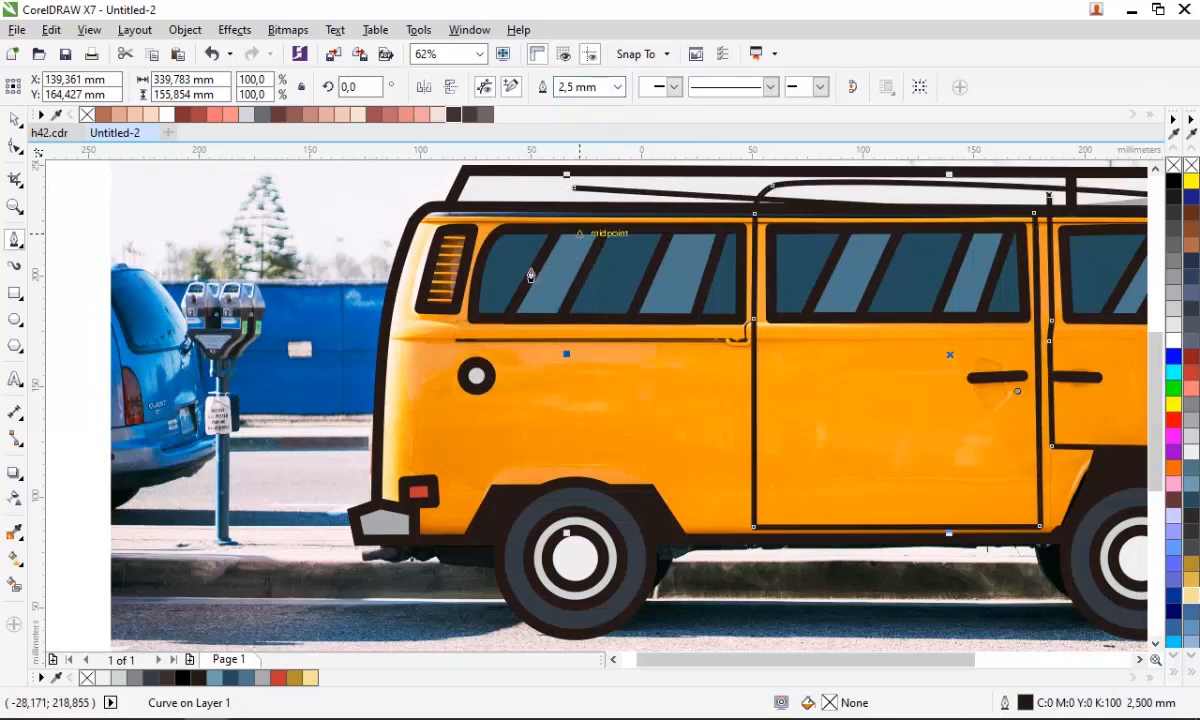
- Convert the seam's outline to an object
scroll(531, 275, "down", 1)
scroll(814, 428, "up", 1)
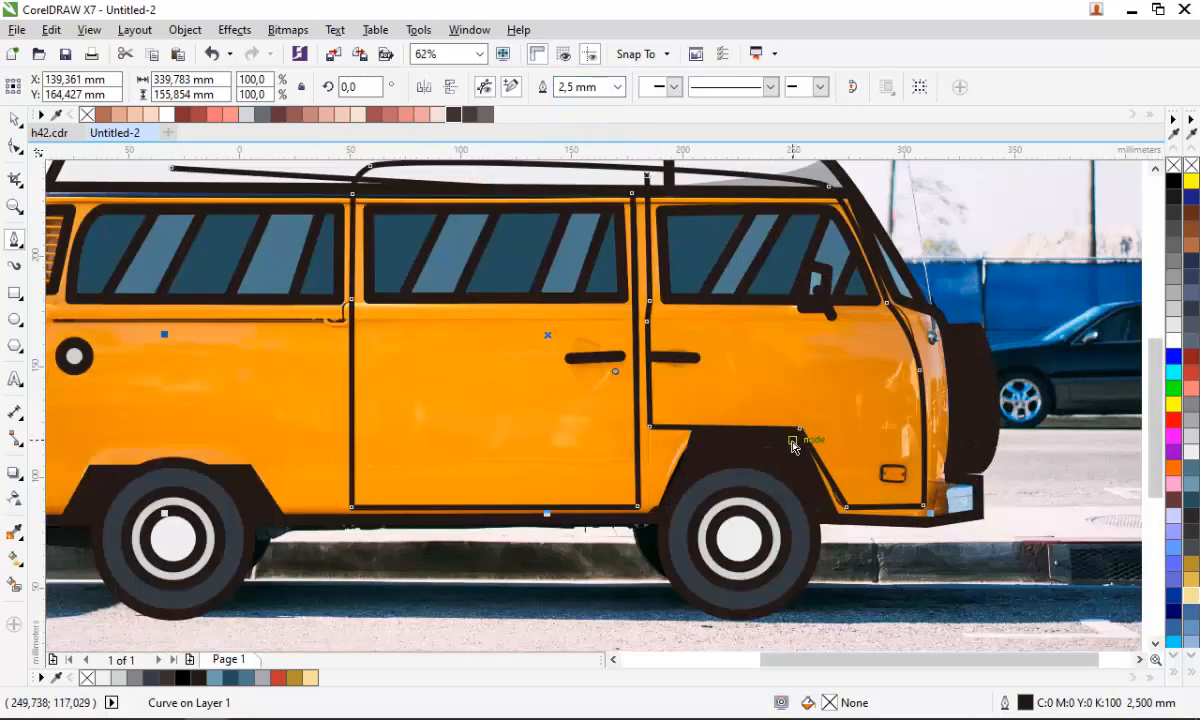
key("ctrl+shift+q")
key("space")
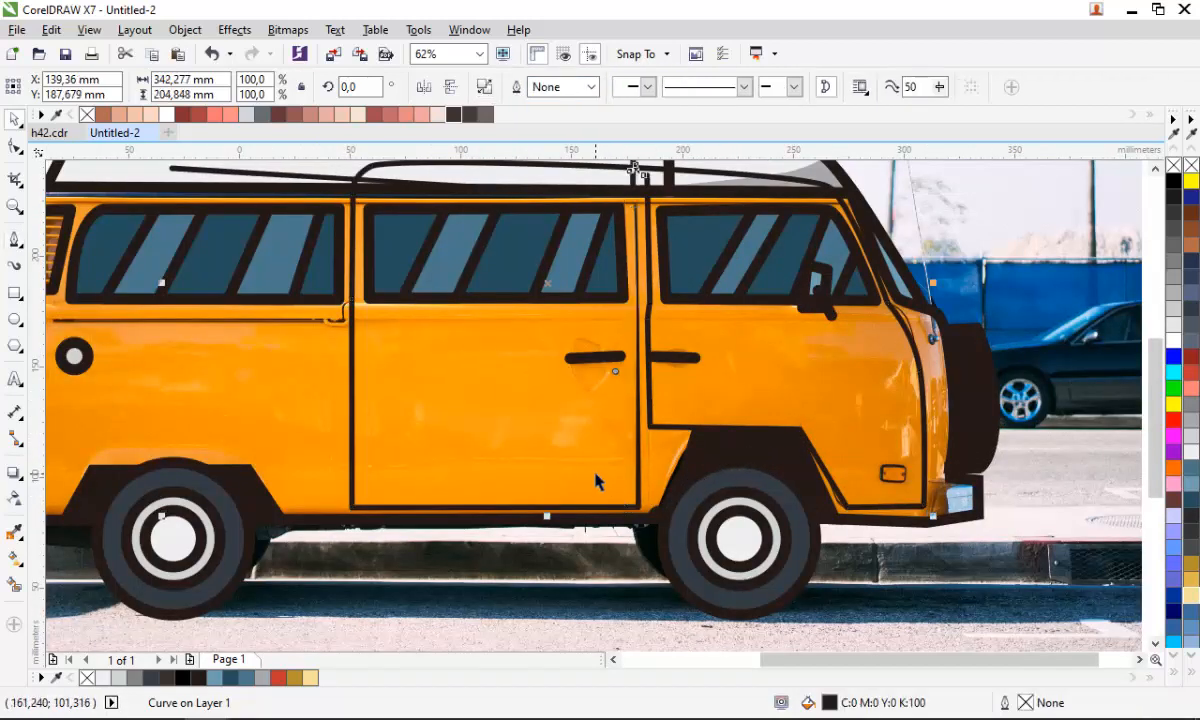
- Try moving the seam, then undo the move and the last width change
left_click(575, 464)
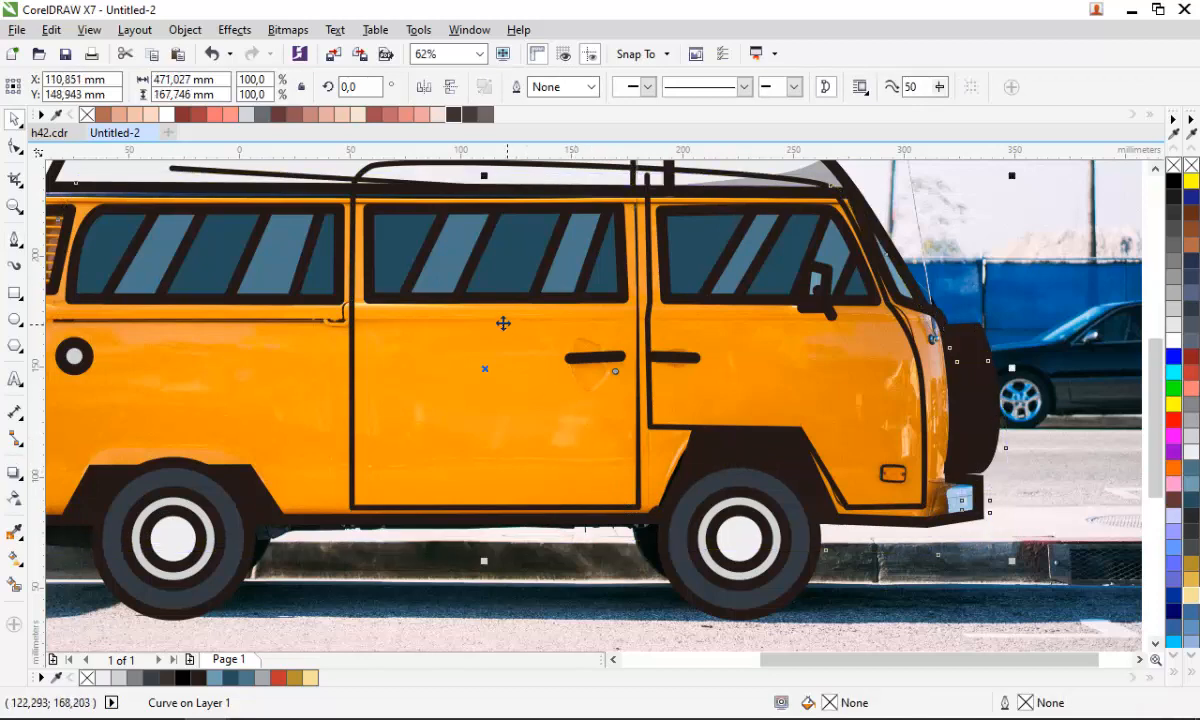
key("ctrl+z")
scroll(641, 229, "down", 4)
scroll(573, 196, "up", 4)
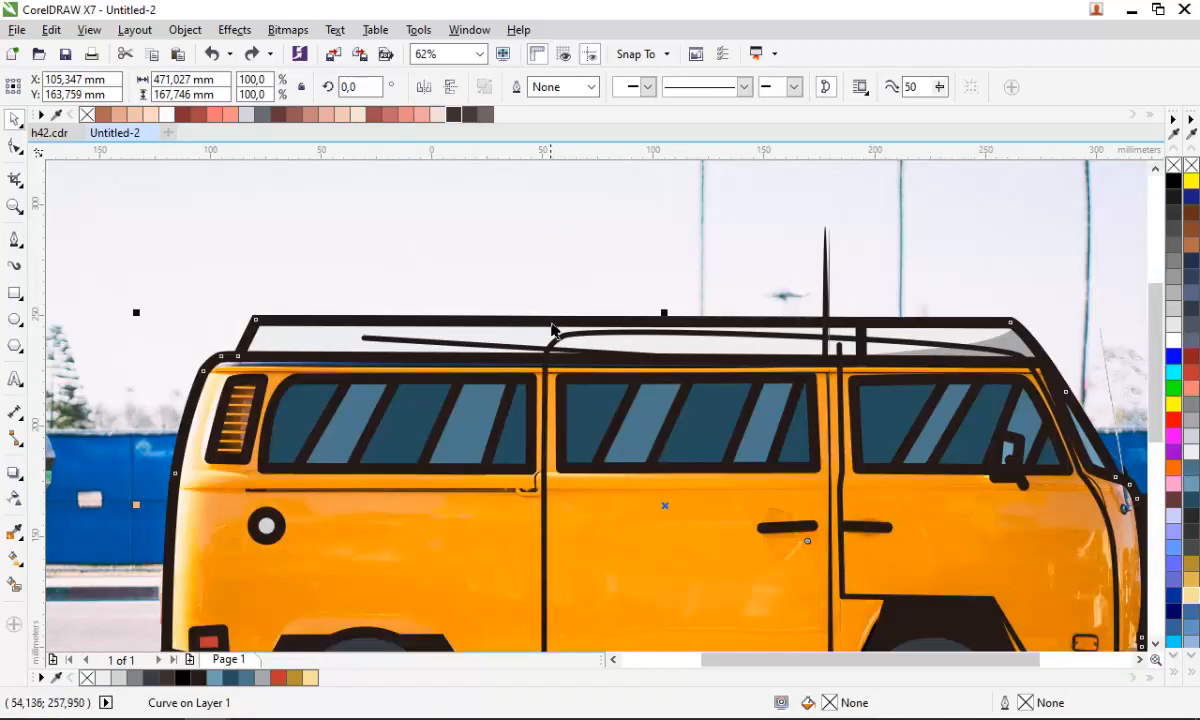
left_click_drag(597, 341, 597, 303)
key("ctrl+z")
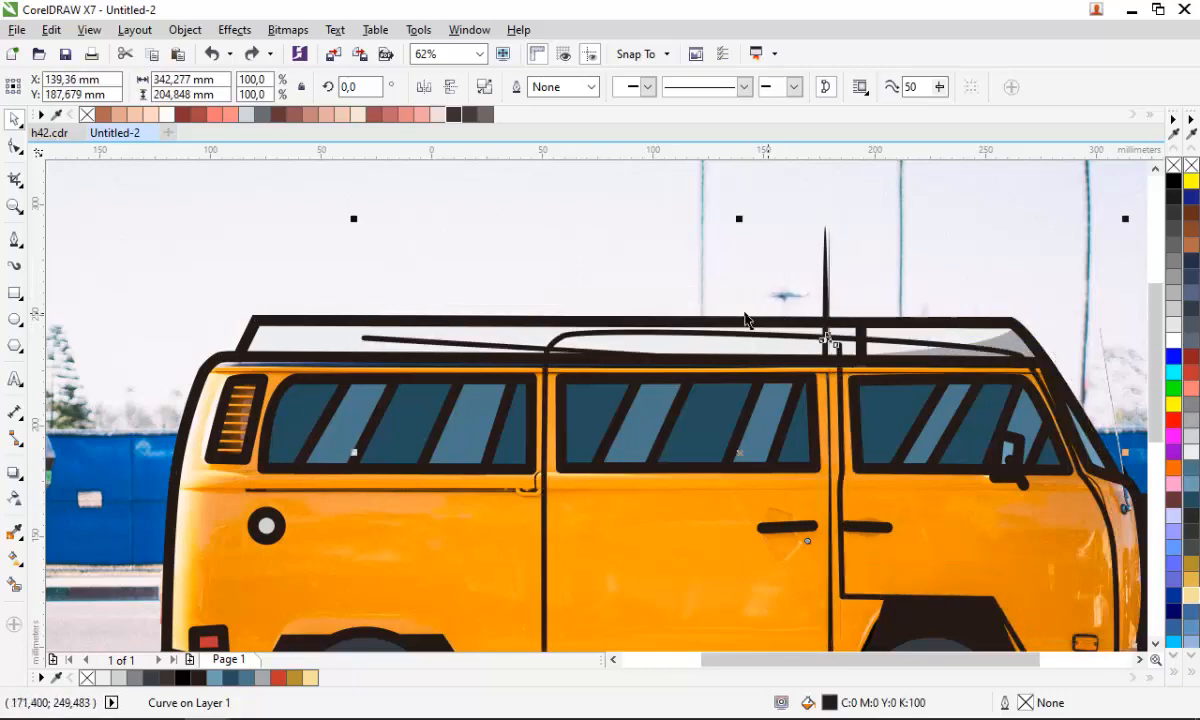
scroll(748, 340, "down", 2)
key("ctrl+z")
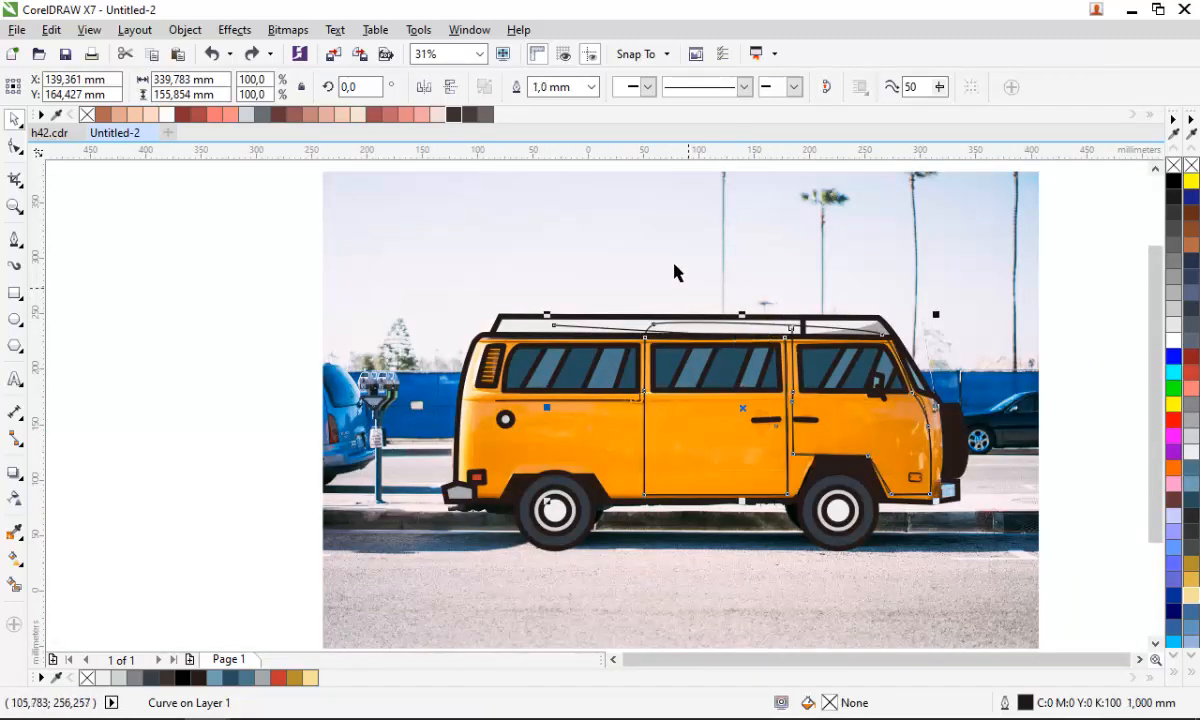
- Reapply a 2.5 mm outline width to the seam curve
left_click(591, 87)
left_click(581, 235)
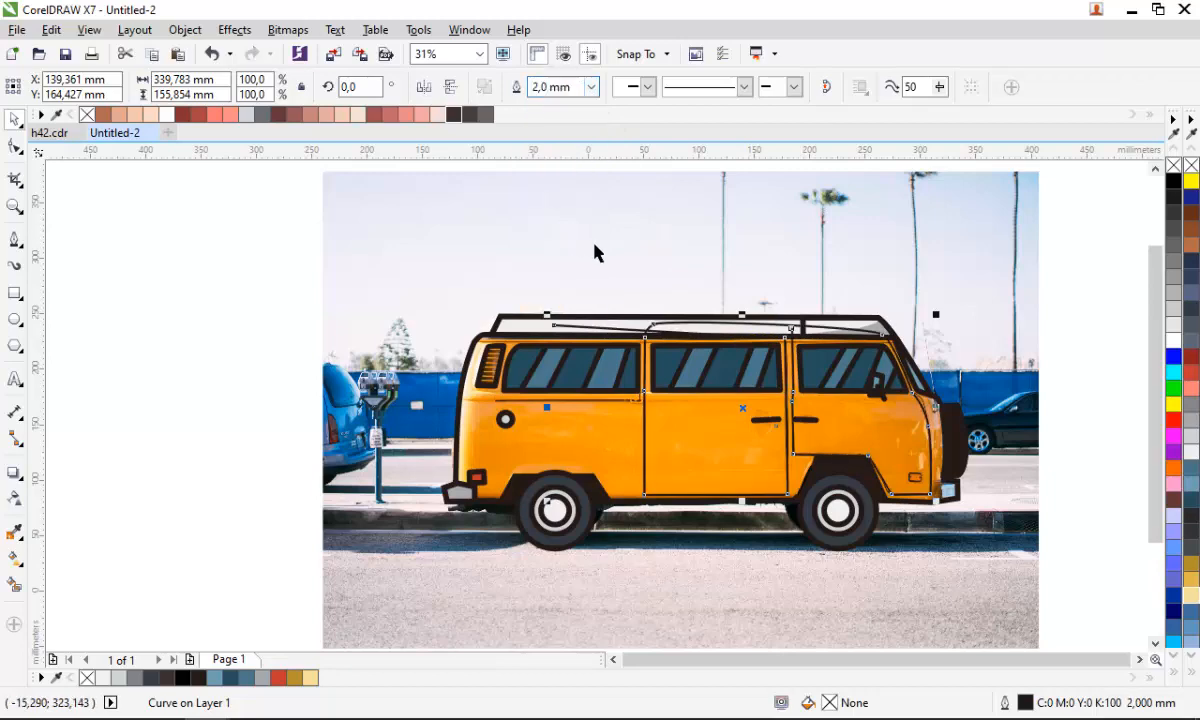
scroll(826, 410, "up", 4)
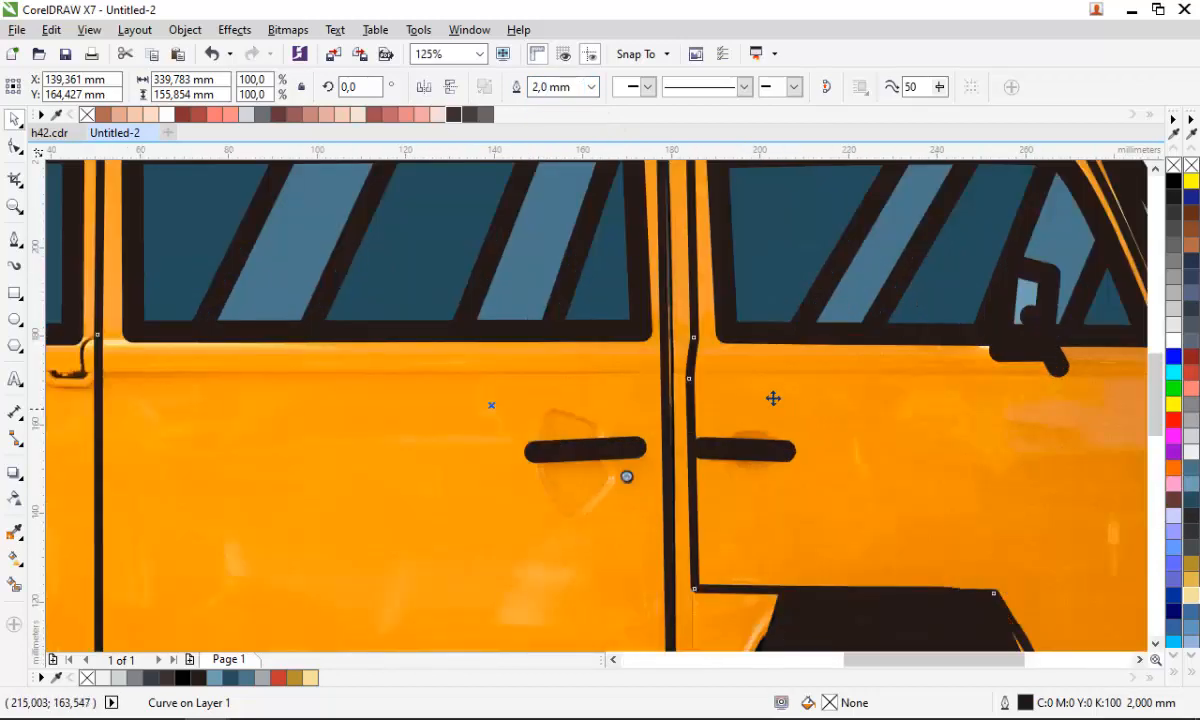
left_click(589, 88)
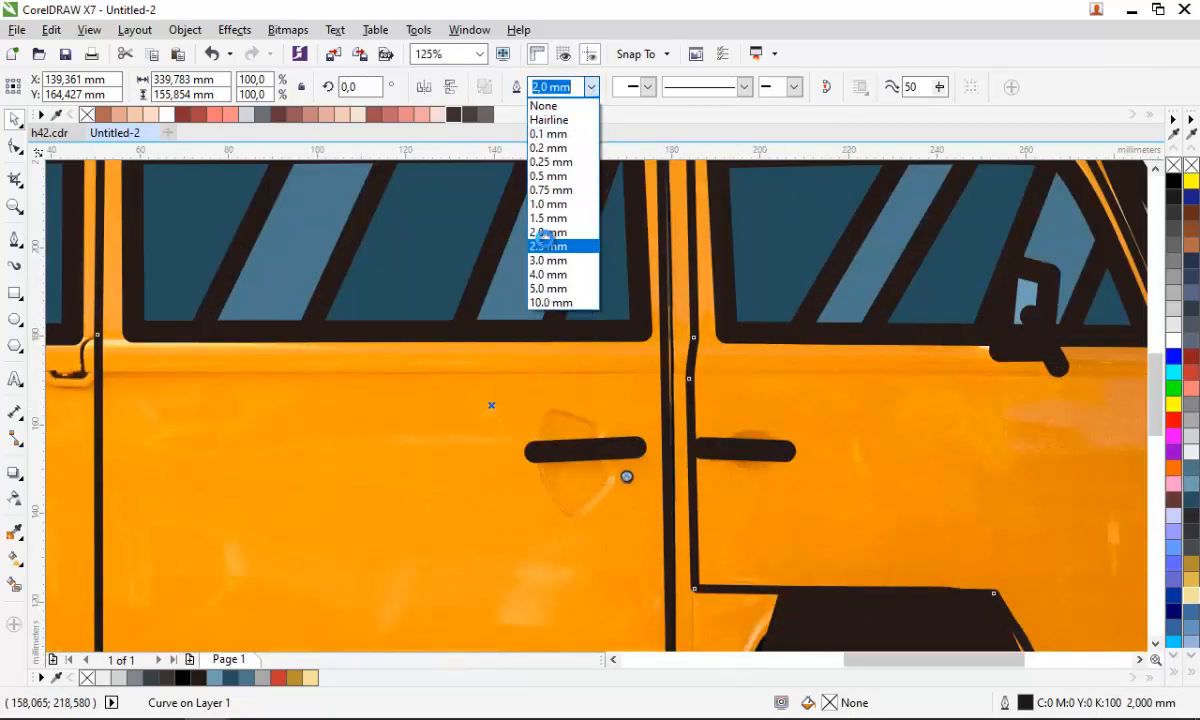
left_click(547, 245)
left_click(545, 245)
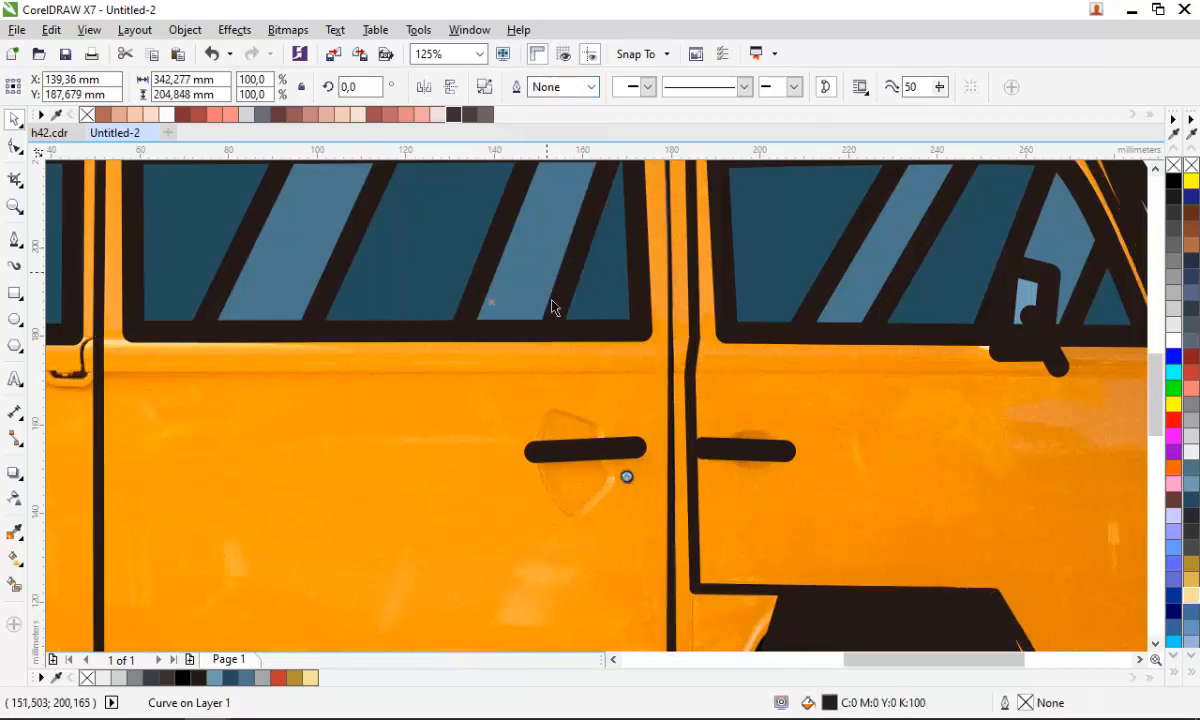
- Intersect the converted seam with the van body and fill the resulting shape black
scroll(580, 385, "down", 2)
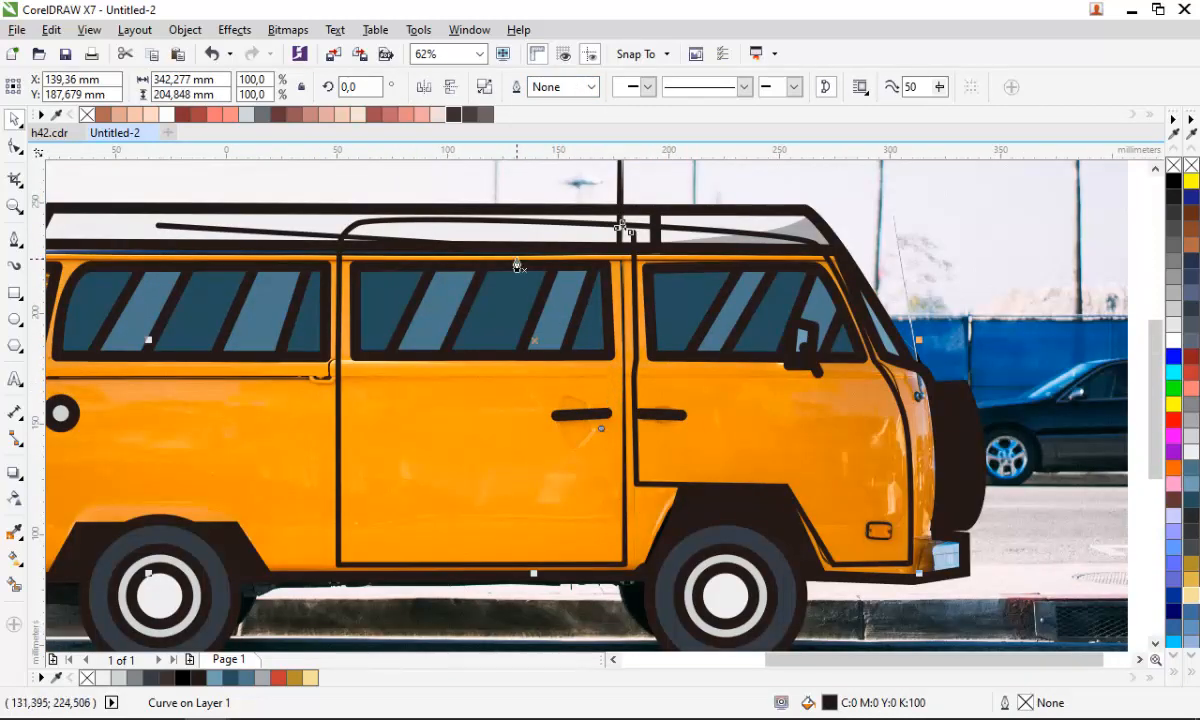
left_click(516, 239)
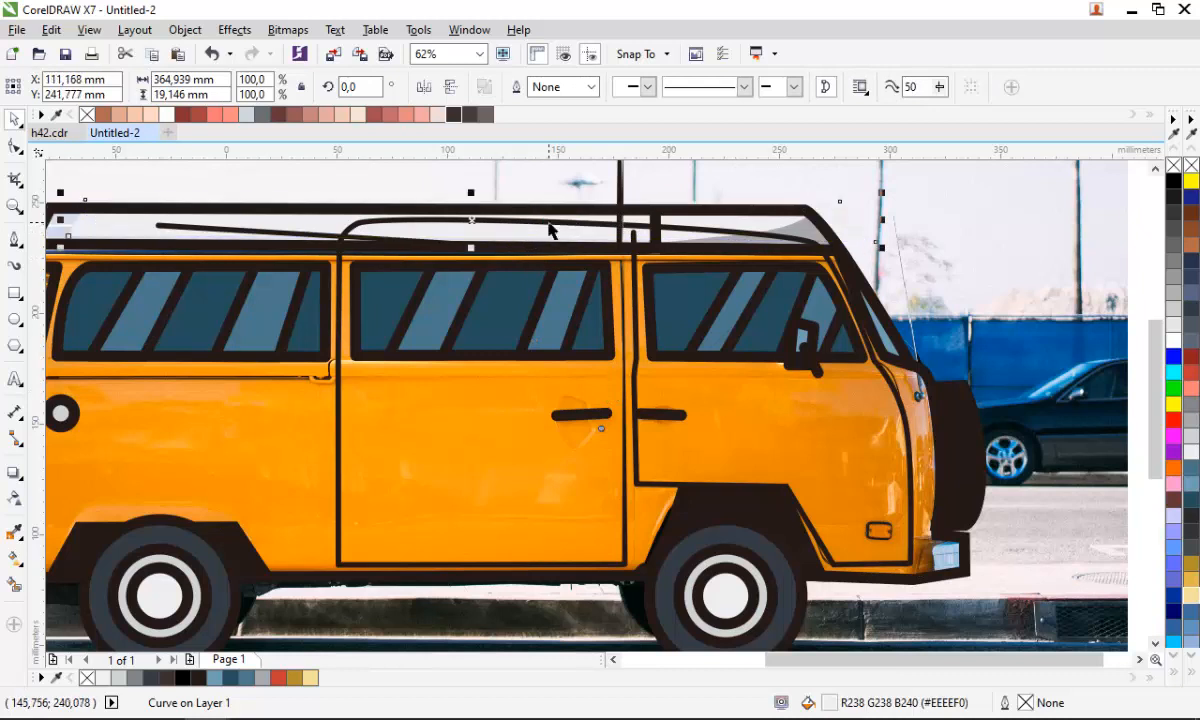
left_click(837, 455)
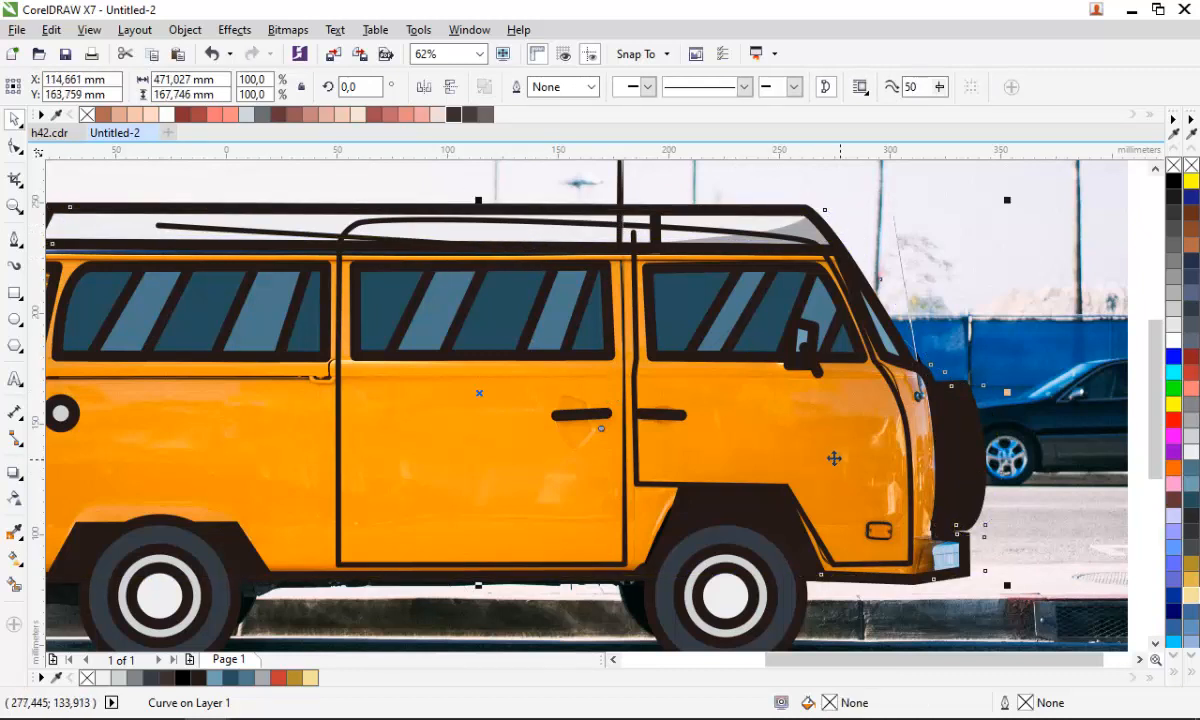
key("ctrl+z")
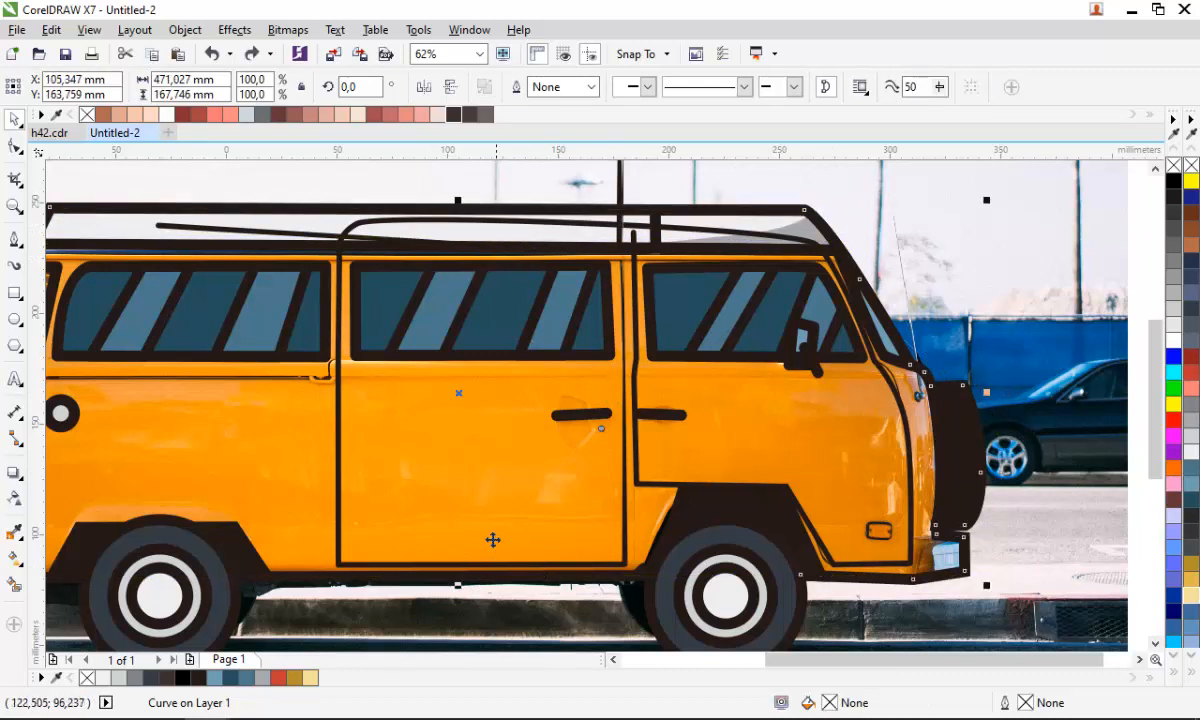
key("F10")
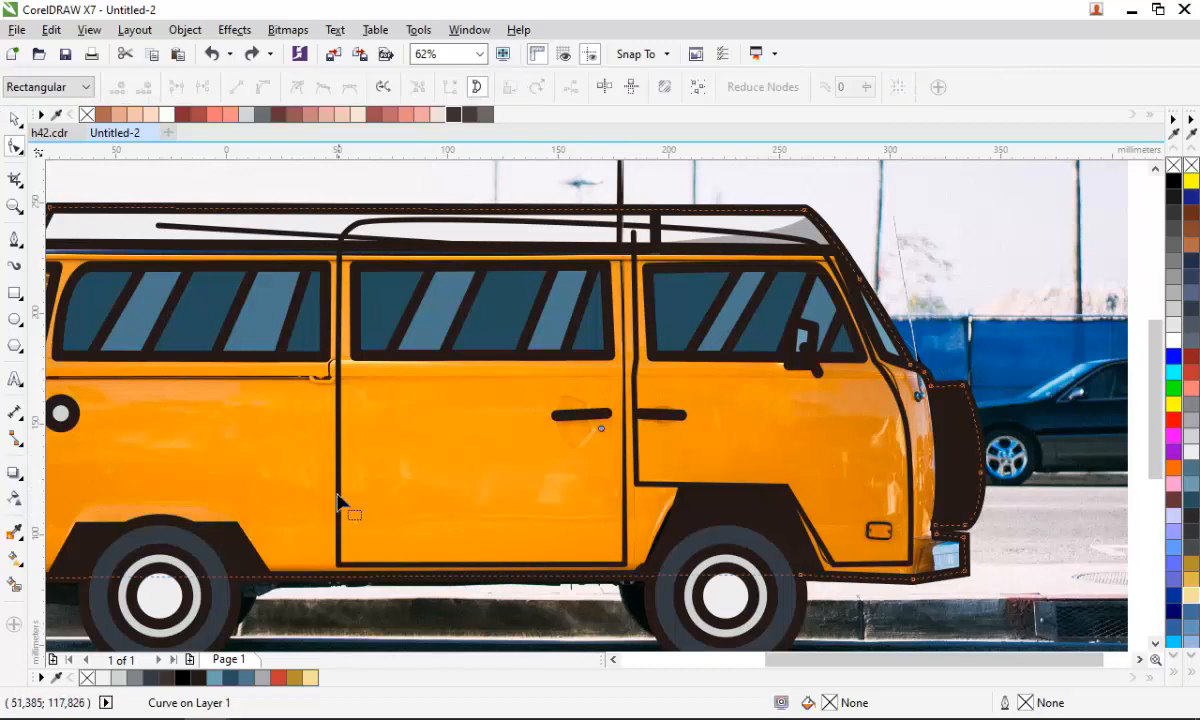
left_click(338, 499)
key("space")
left_click(427, 424, "shift")
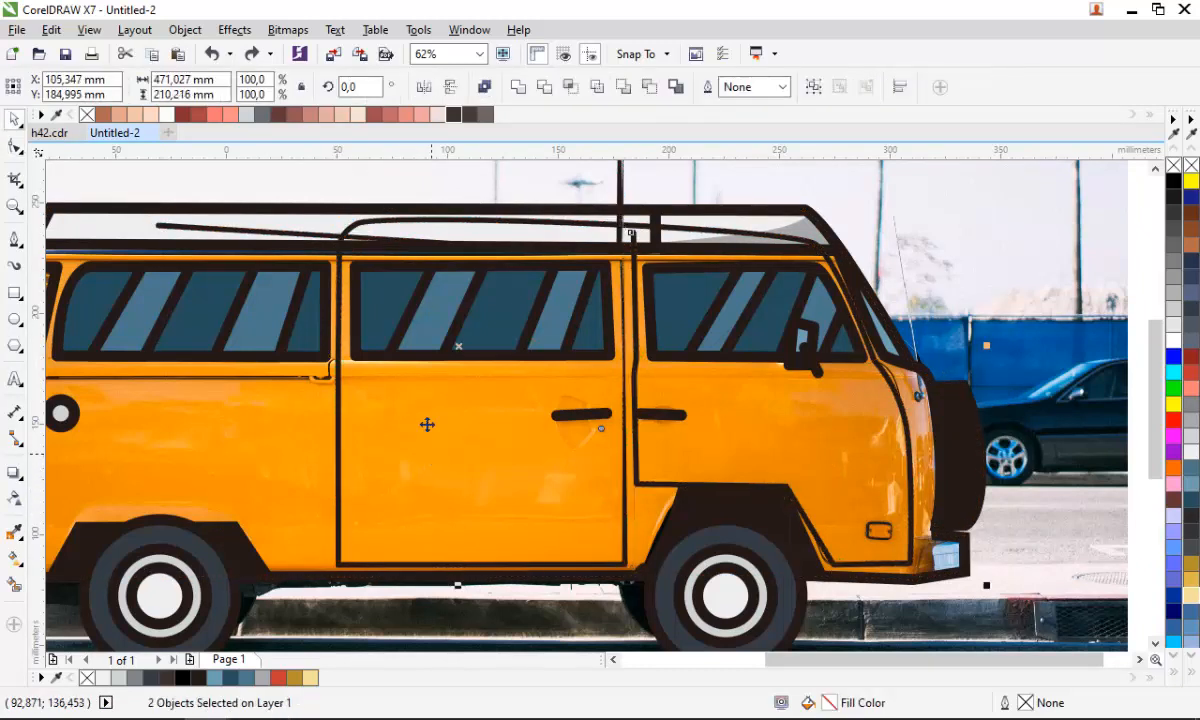
left_click(570, 89)
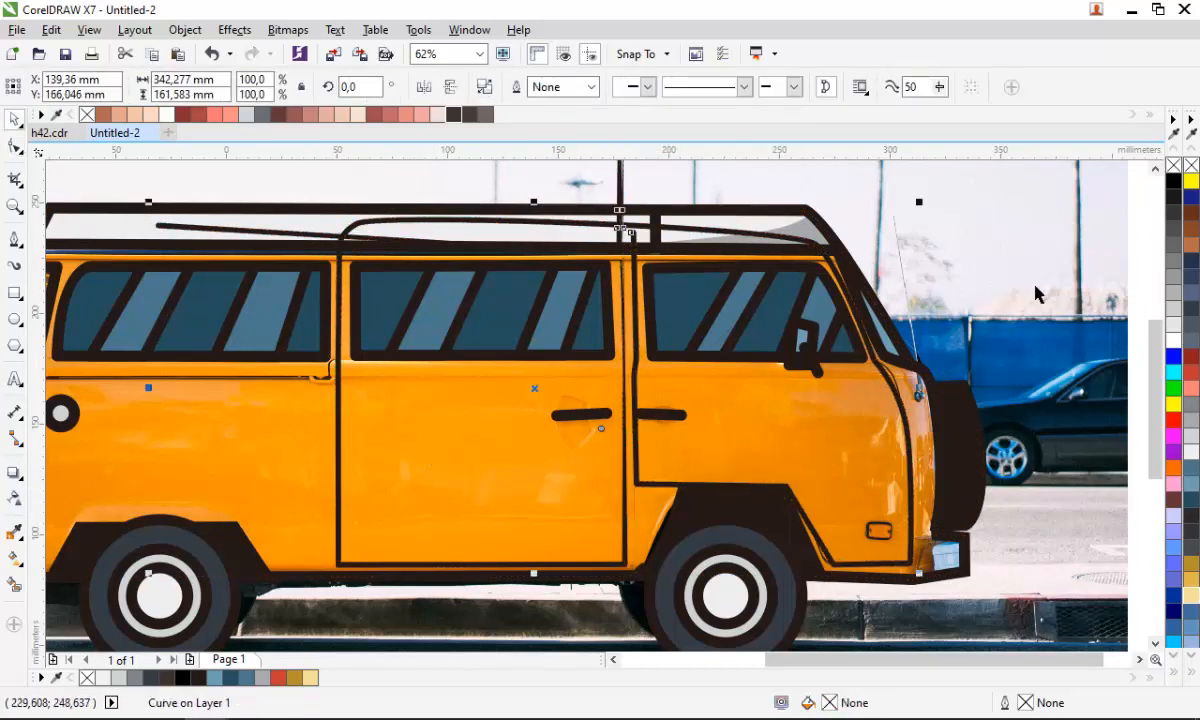
left_click(200, 682)
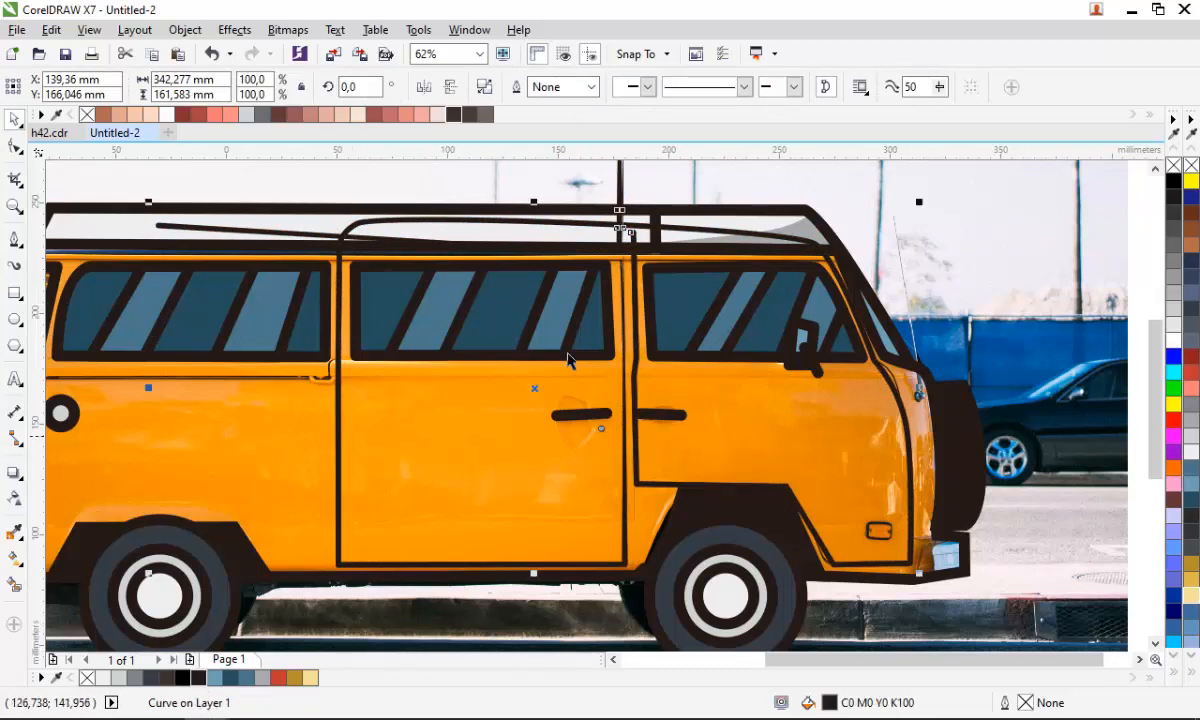
- Delete the original converted seam object
left_click(622, 193)
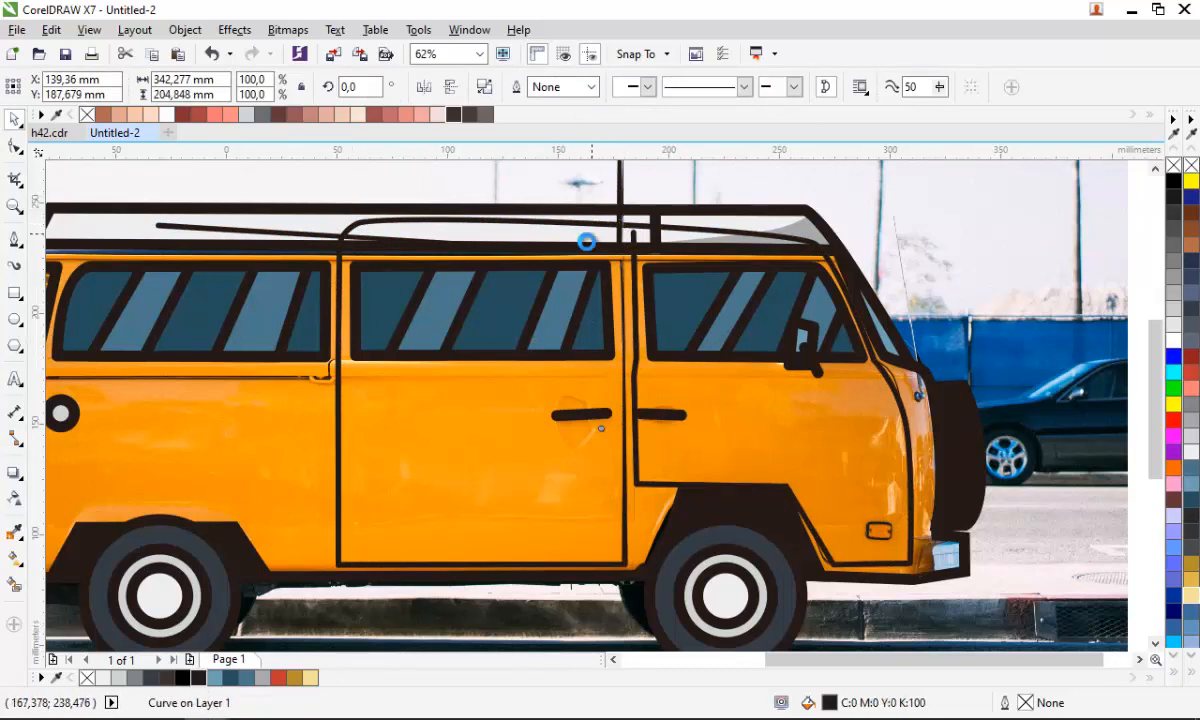
key("Delete")
scroll(512, 404, "down", 1)
scroll(527, 370, "up", 1)
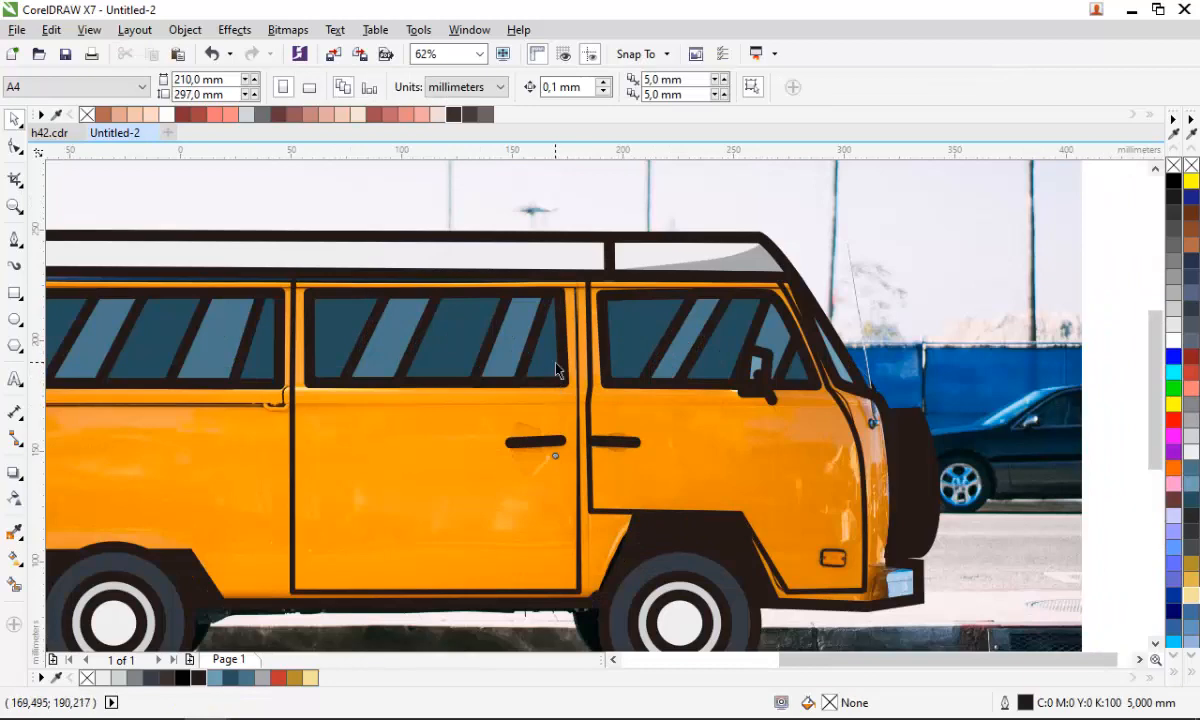
scroll(565, 407, "down", 1)
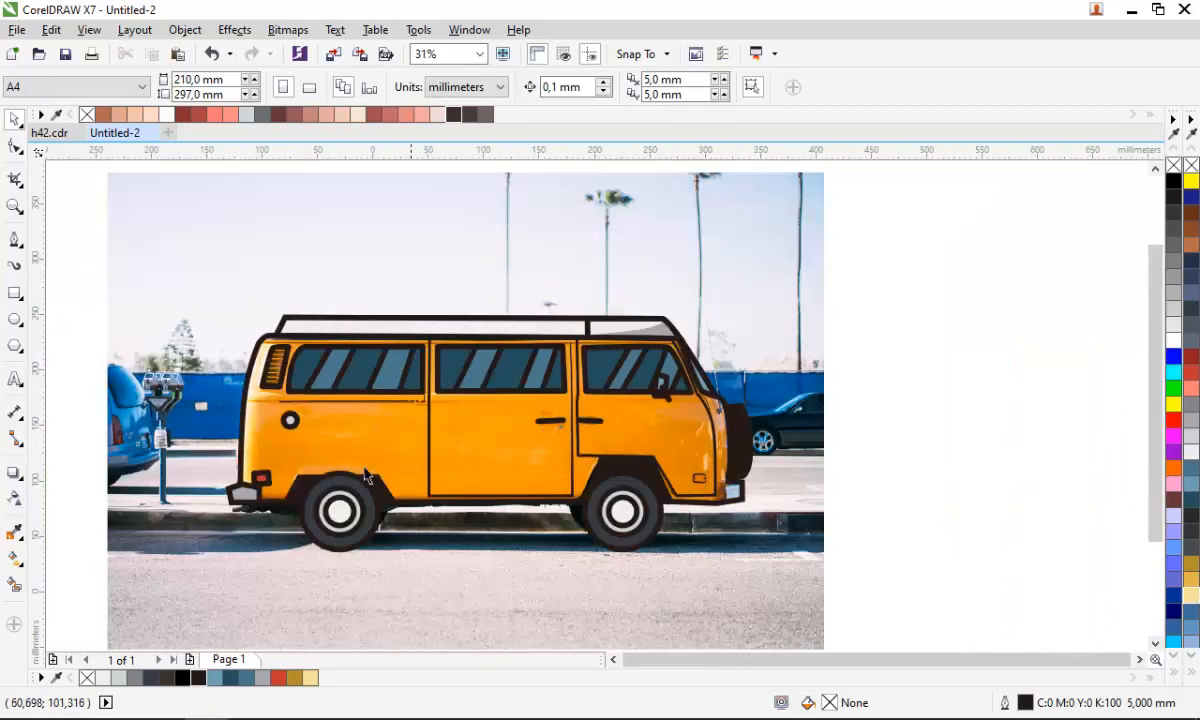
scroll(166, 378, "up", 3)
- Draw a straight trim line along the van's belt line from the front to the rear door, then convert its outline to an object
key("space")
left_click(97, 369)
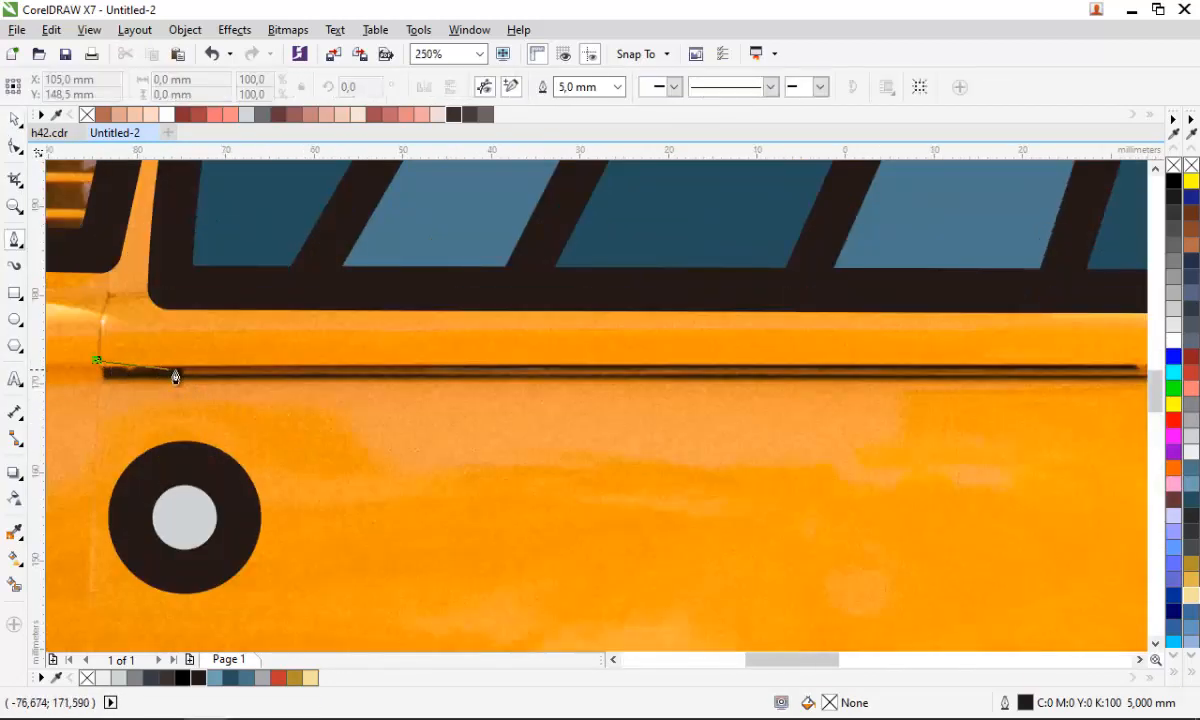
scroll(170, 375, "down", 1)
scroll(680, 380, "up", 1)
left_click(757, 363)
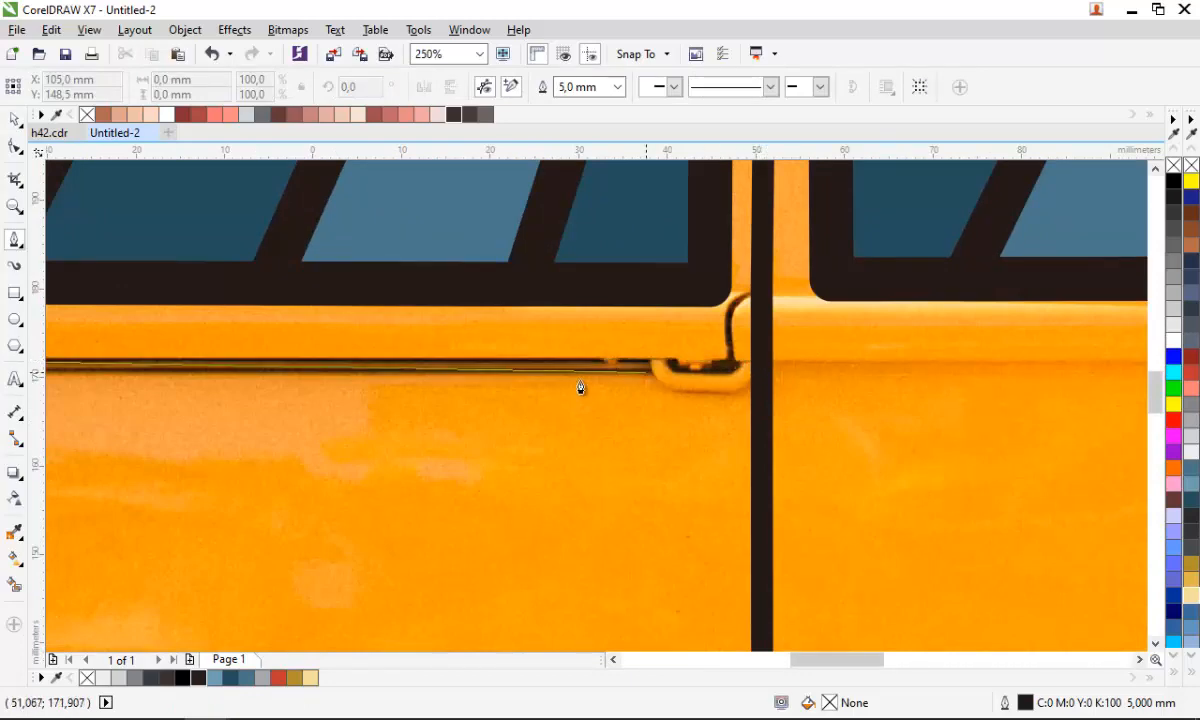
scroll(578, 388, "down", 1)
scroll(750, 385, "down", 2)
scroll(961, 368, "up", 2)
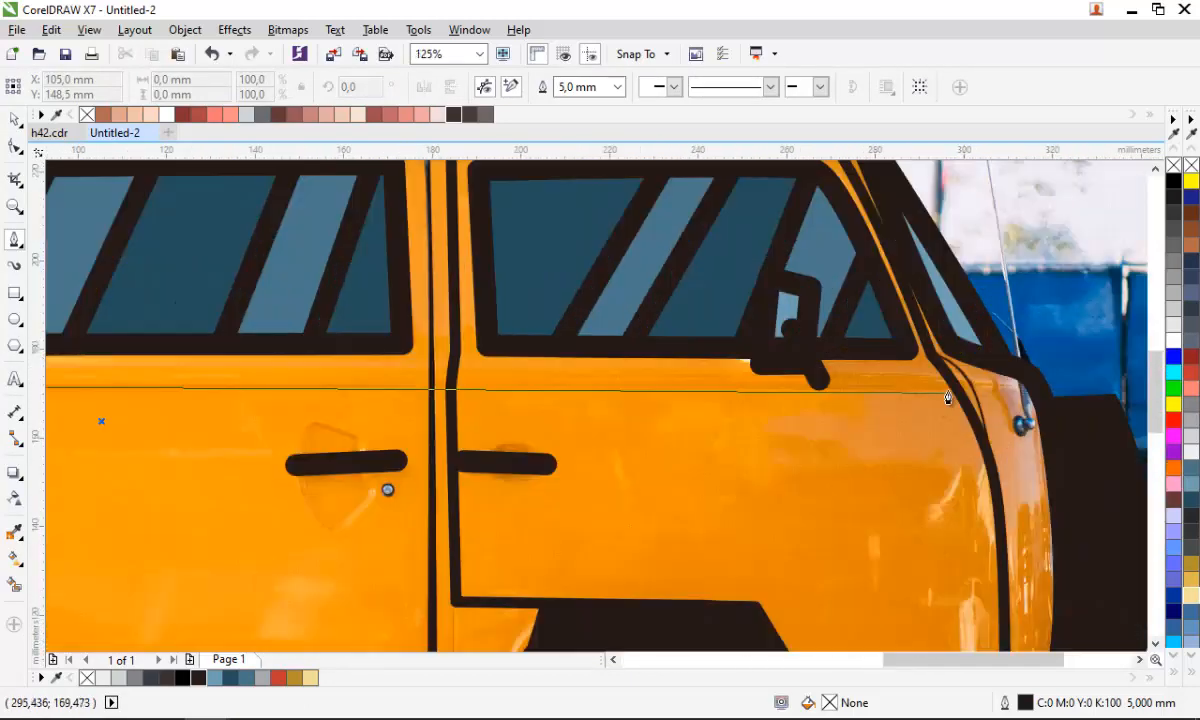
double_click(941, 377)
scroll(942, 379, "up", 1)
scroll(1000, 410, "down", 1)
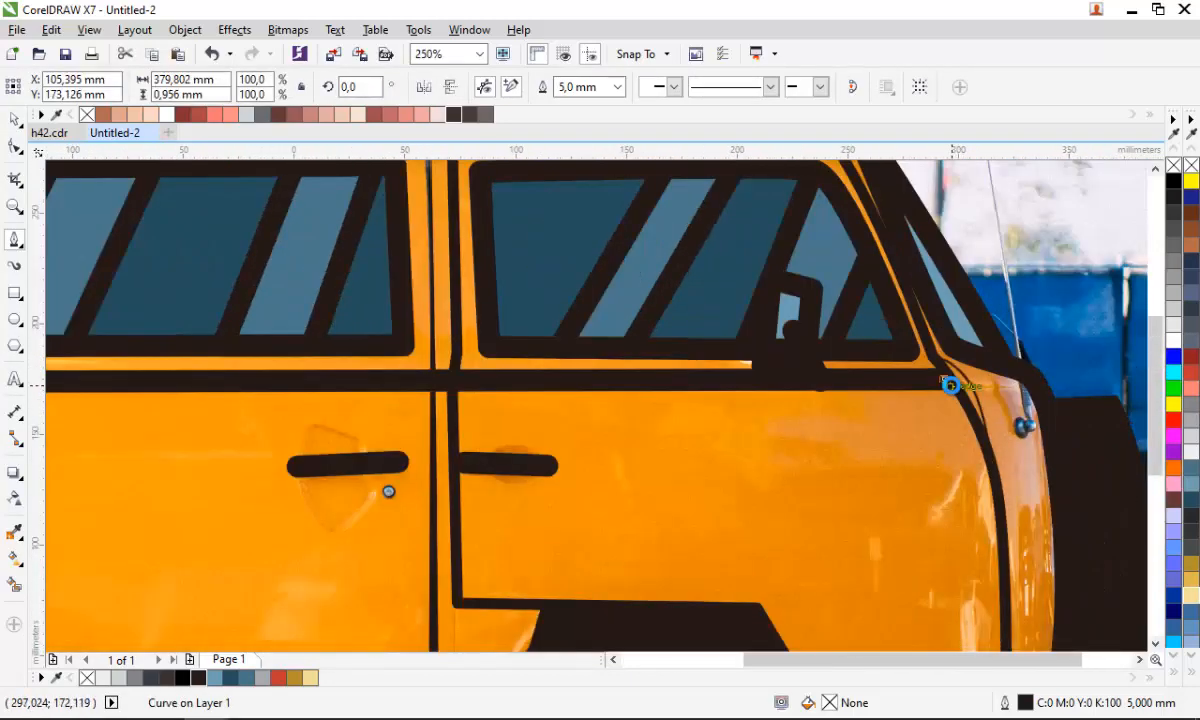
scroll(761, 391, "down", 2)
scroll(656, 396, "up", 1)
key("space")
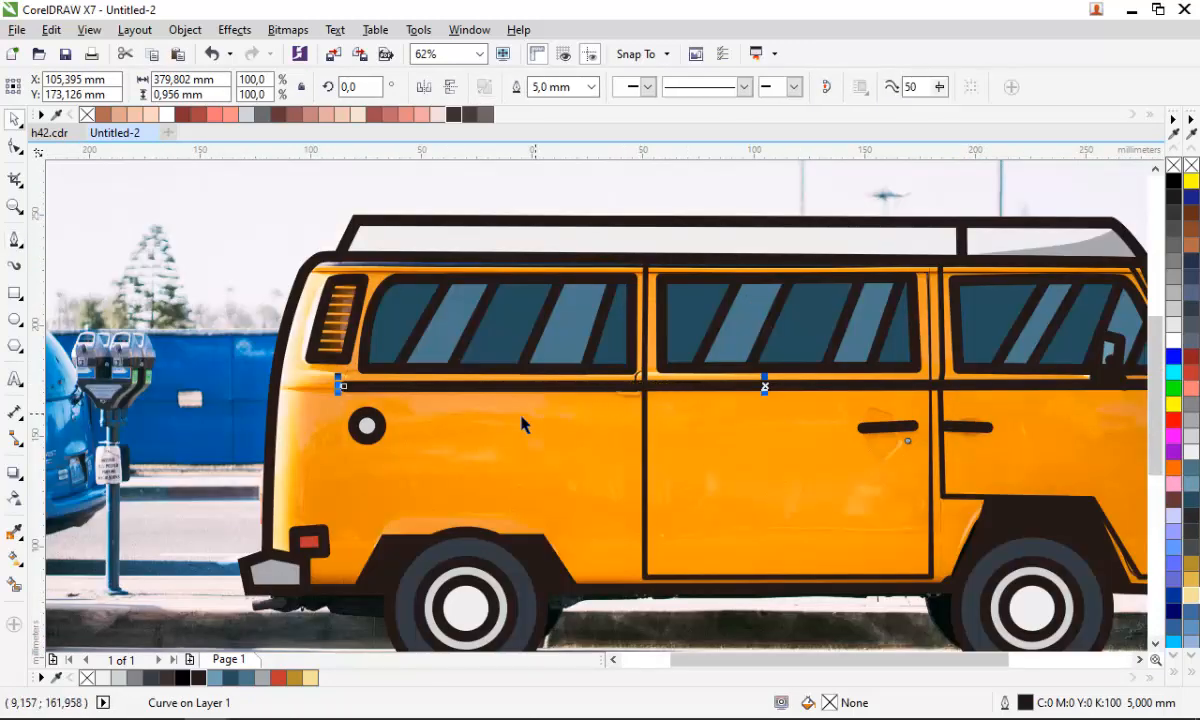
key("ctrl+shift+q")
left_click(166, 434)
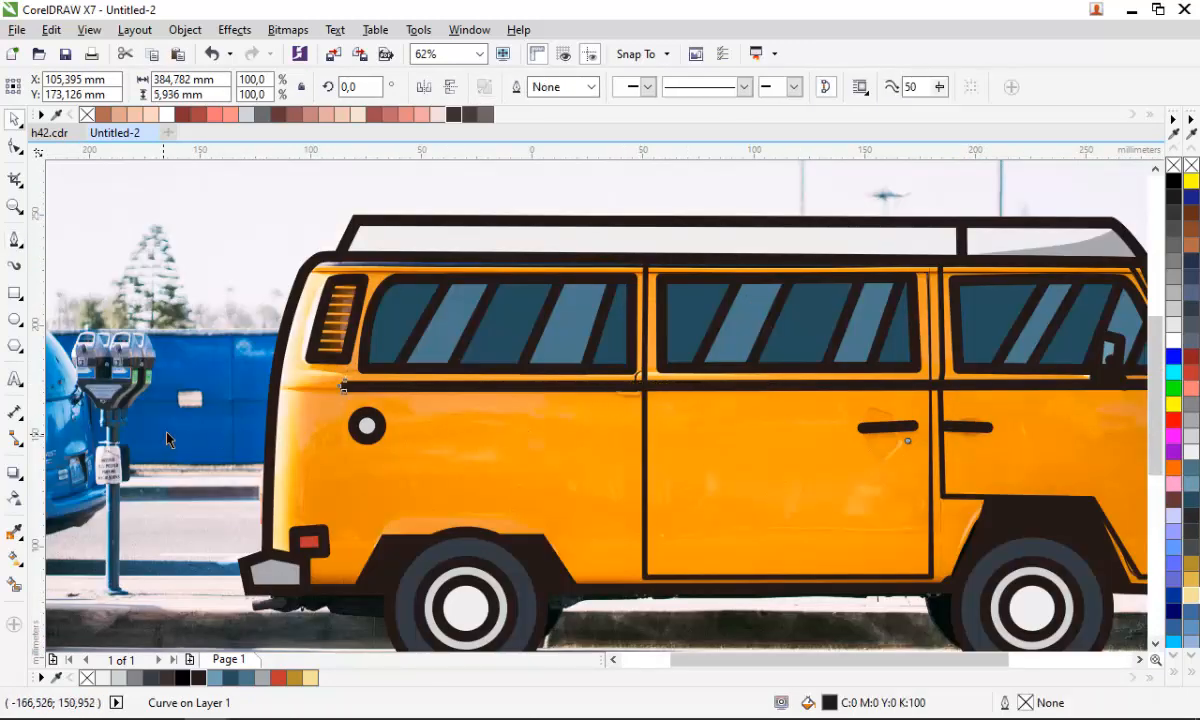
- Set the Pen tool's outline width to Hairline
scroll(240, 438, "down", 1)
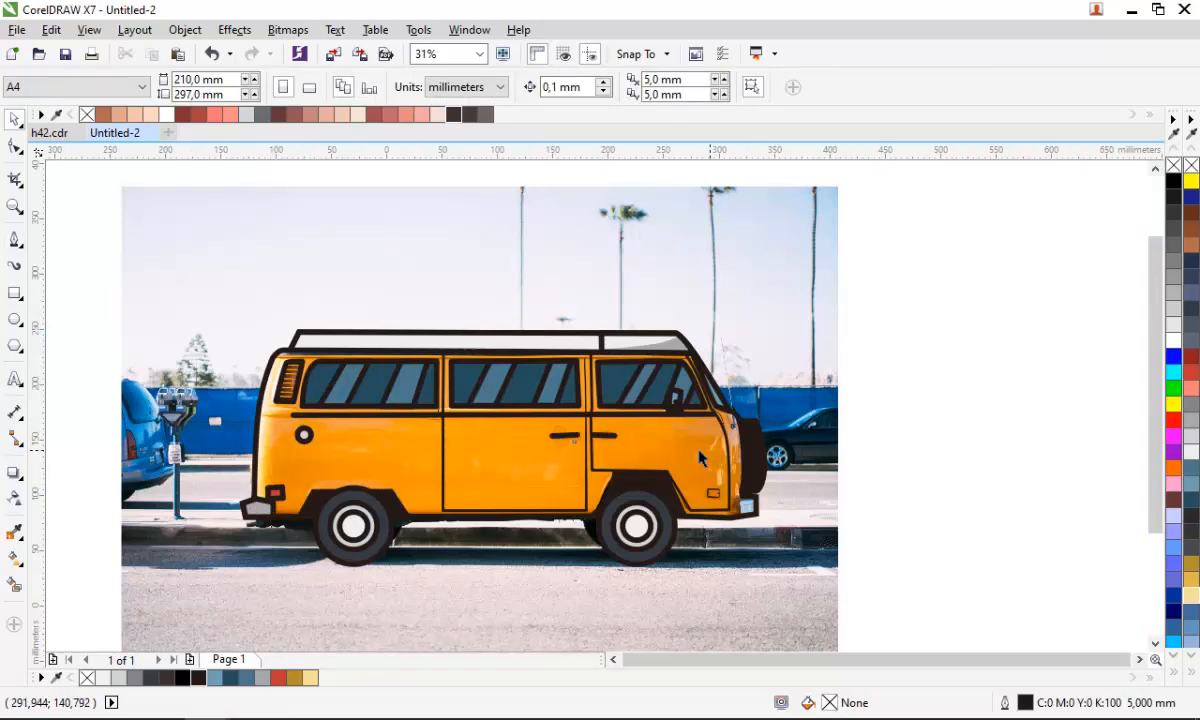
scroll(255, 434, "up", 1)
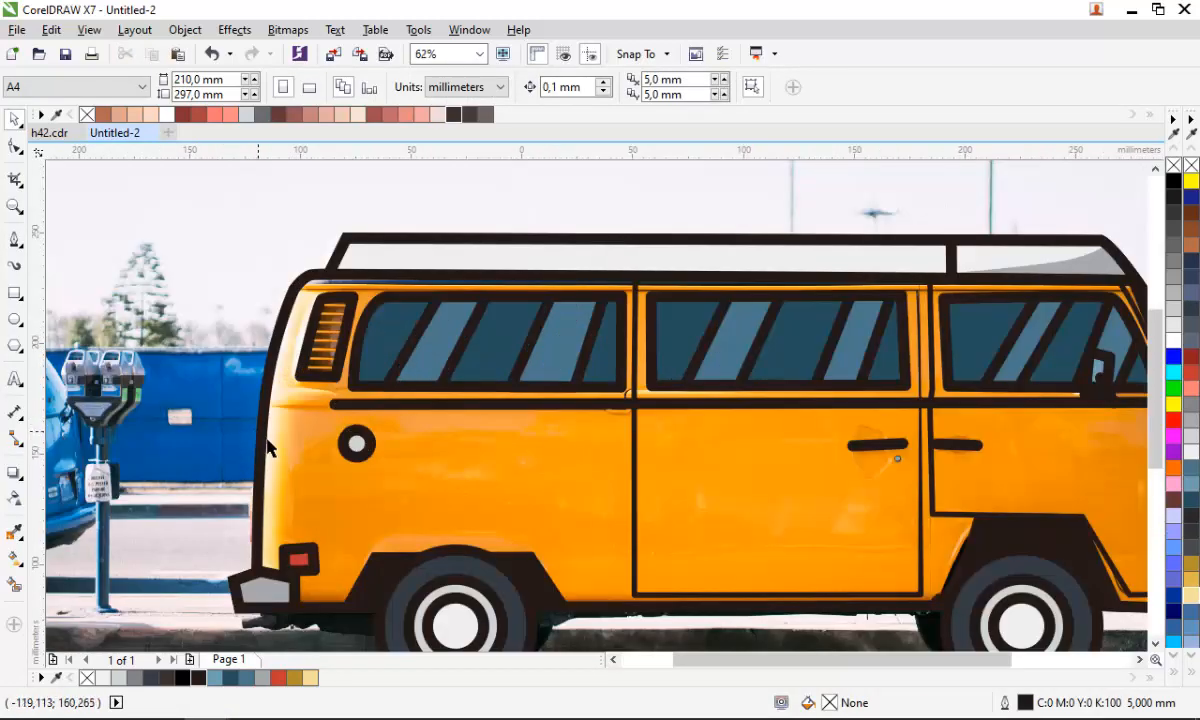
key("p")
scroll(327, 407, "down", 1)
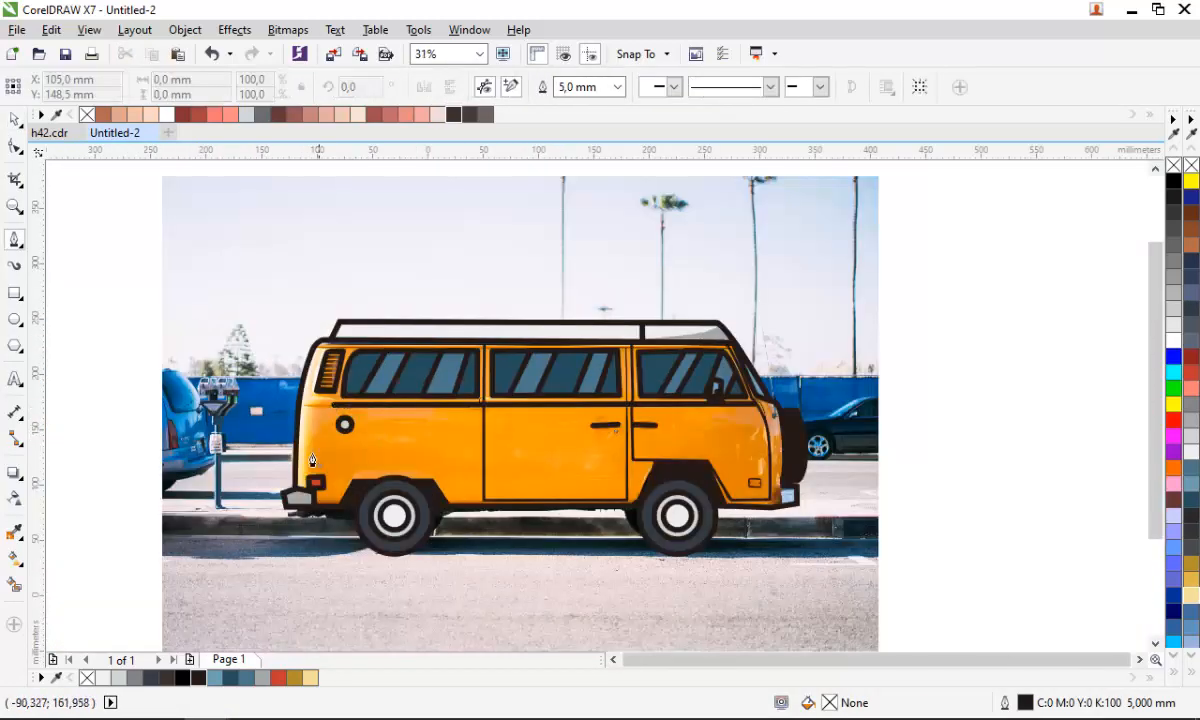
scroll(294, 487, "up", 1)
left_click(617, 87)
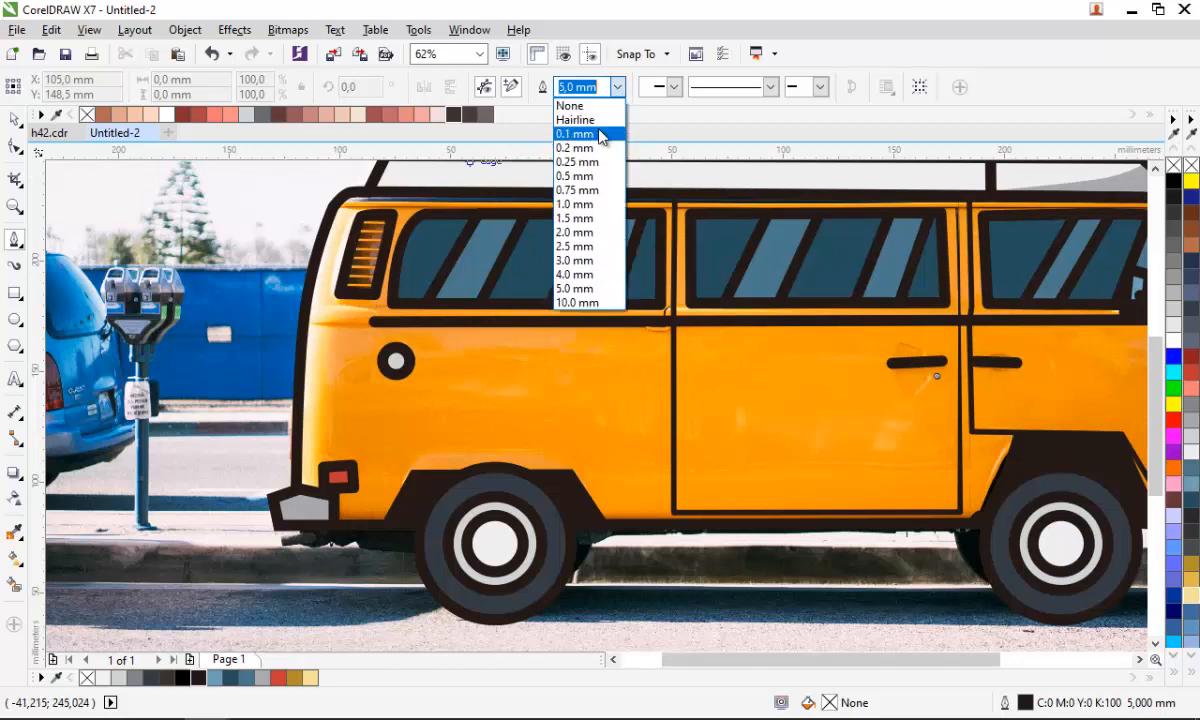
left_click(580, 120)
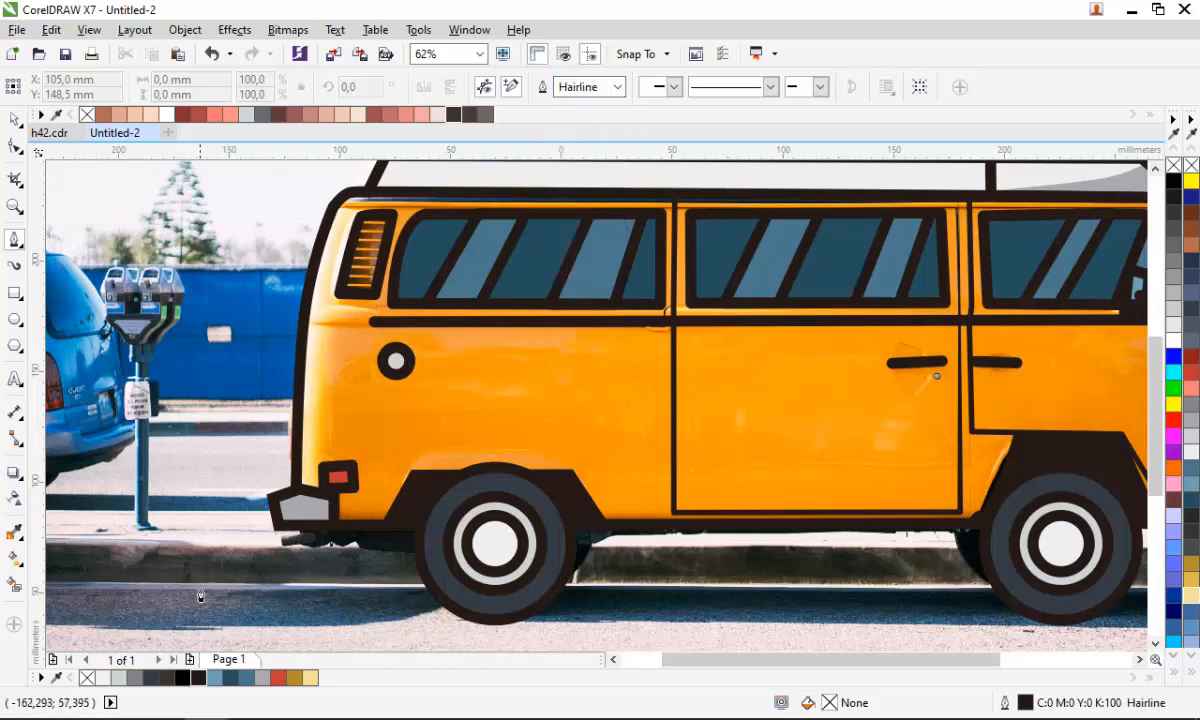
- Try filling the van body dark mustard, then undo the fill
scroll(376, 218, "up", 3)
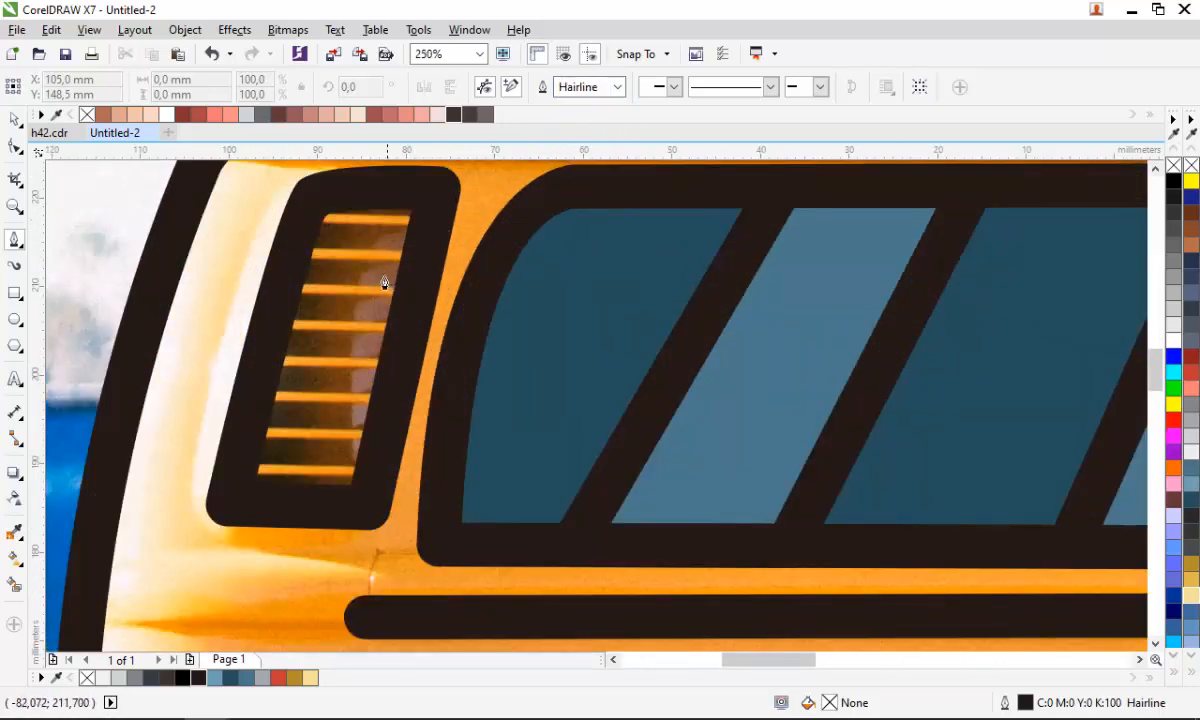
key("space")
left_click(970, 478)
left_click(1191, 566)
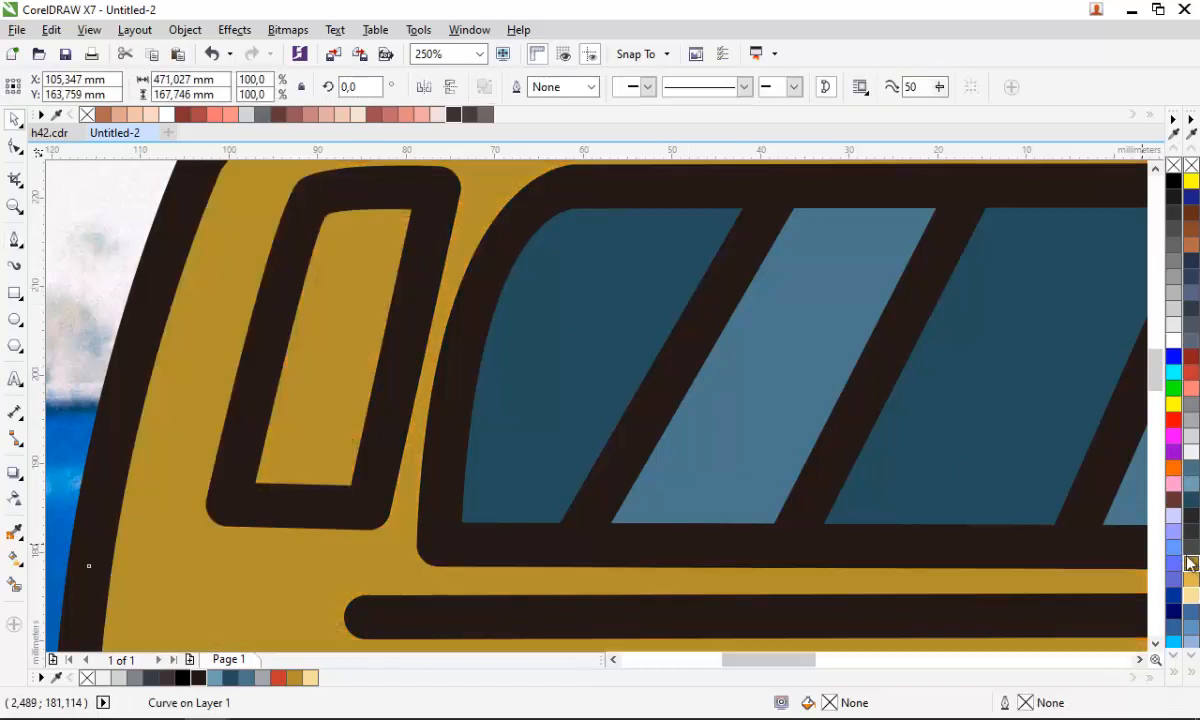
scroll(383, 404, "down", 2)
key("ctrl+z")
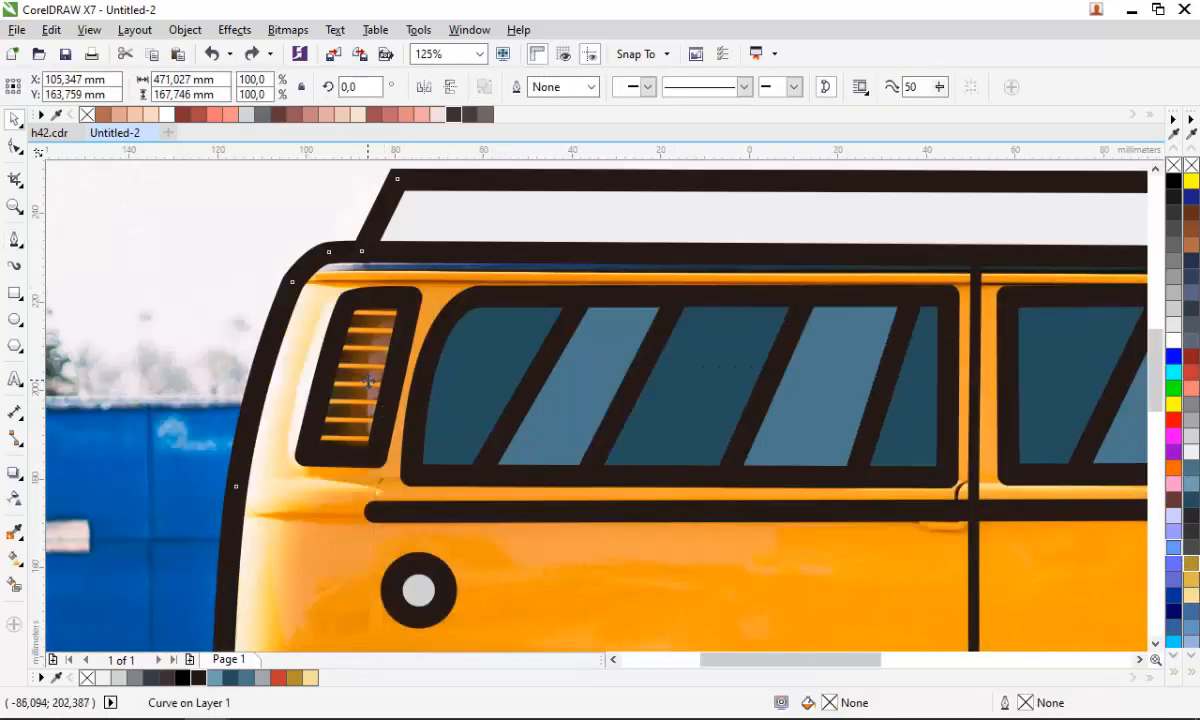
- Trace a four-sided shape over the front vent with the Pen tool and fill it dark mustard (#B3912D)
key("Escape")
key("space")
scroll(400, 320, "up", 2)
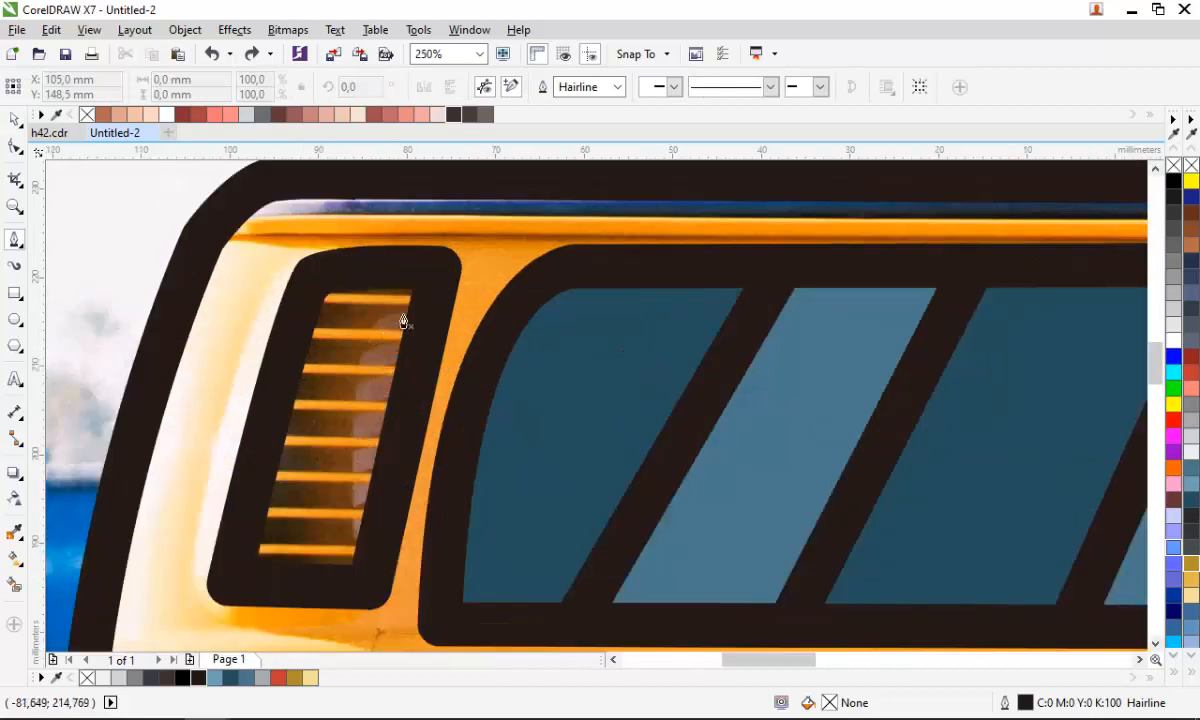
left_click(435, 279)
left_click(366, 581)
left_click(231, 575)
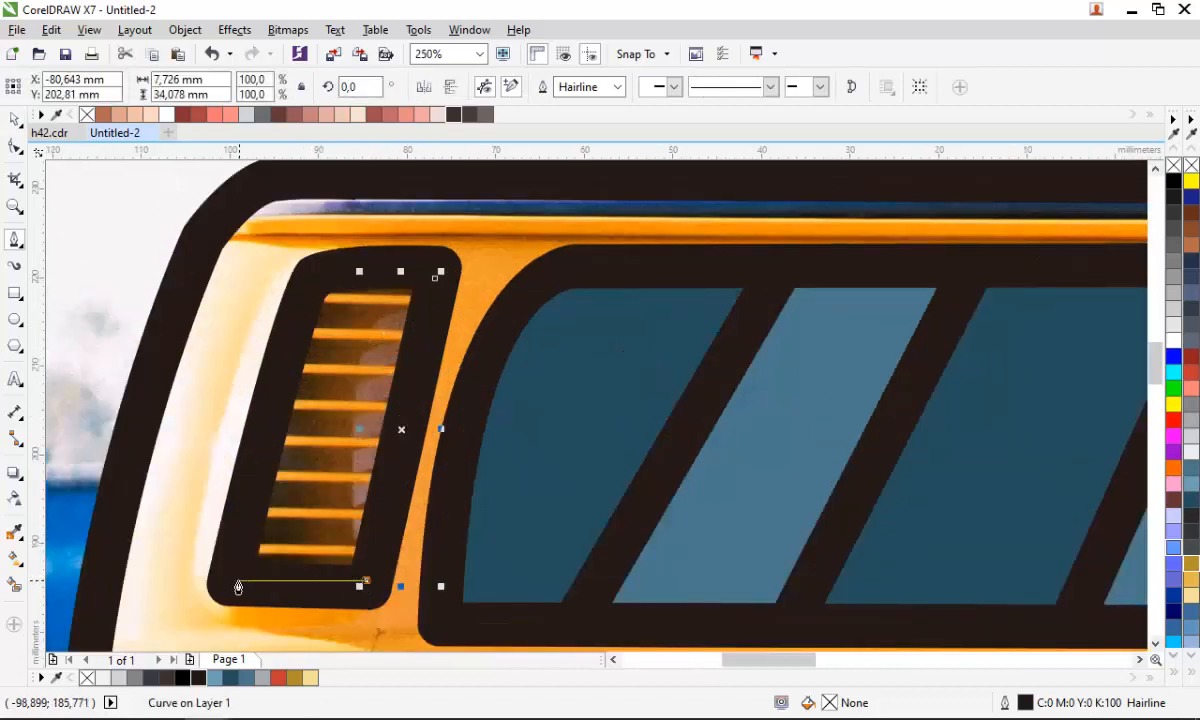
left_click(308, 279)
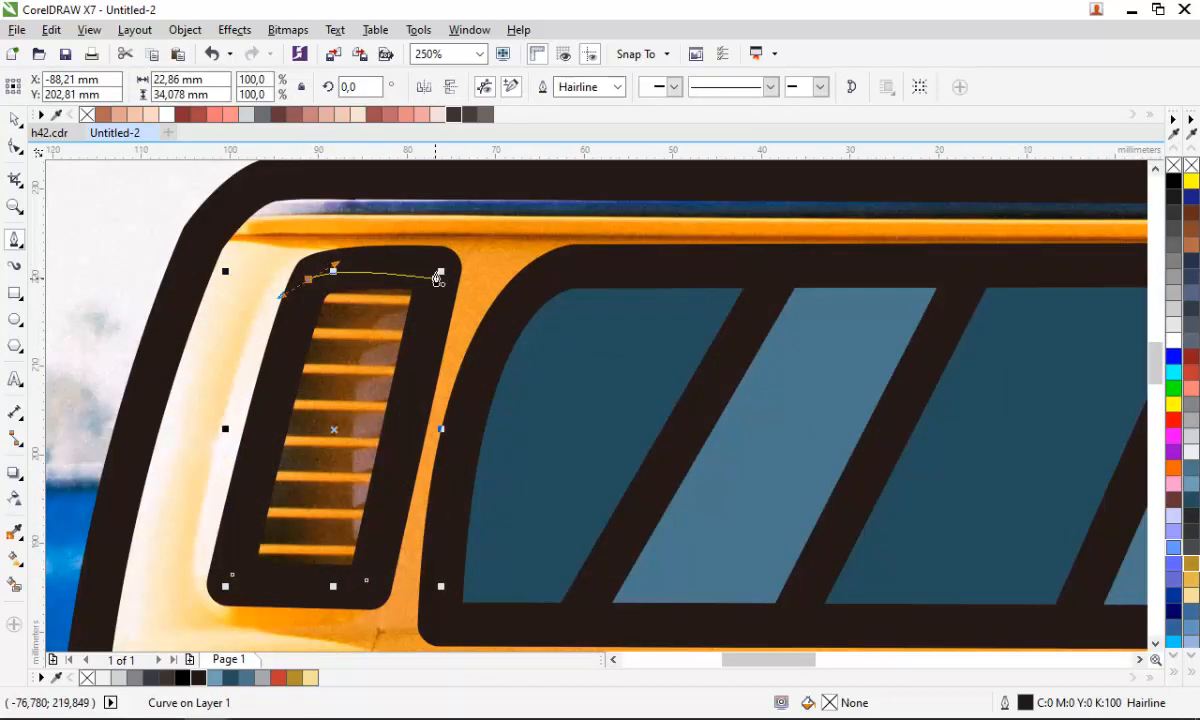
left_click(435, 279)
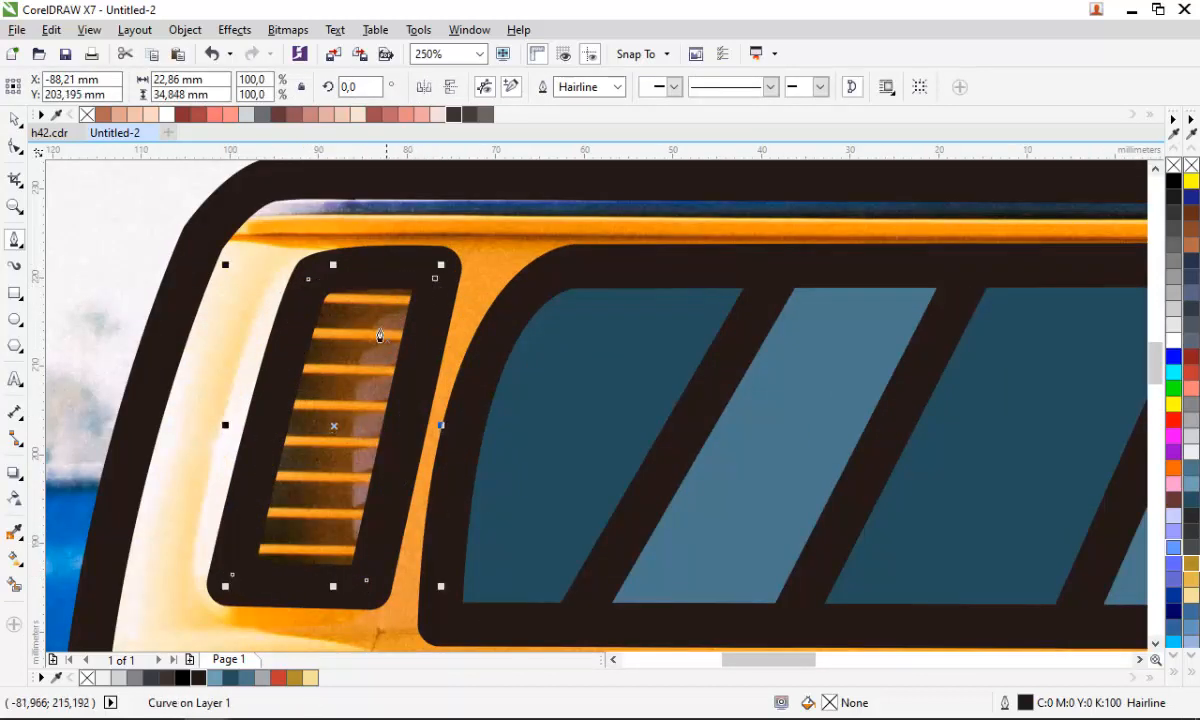
left_click(1192, 565)
- Move the vent shape backward in the stacking order so it sits behind the vent outline
right_click(363, 405)
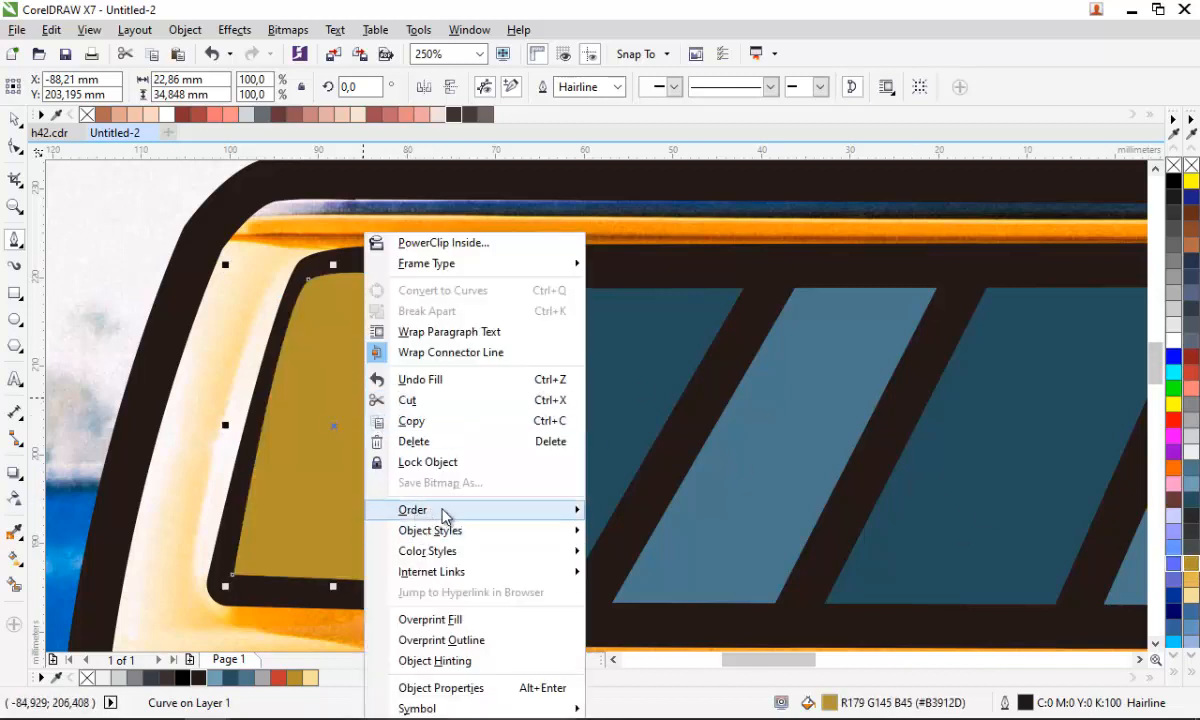
mouse_move(441, 511)
left_click(704, 668)
left_click(326, 598)
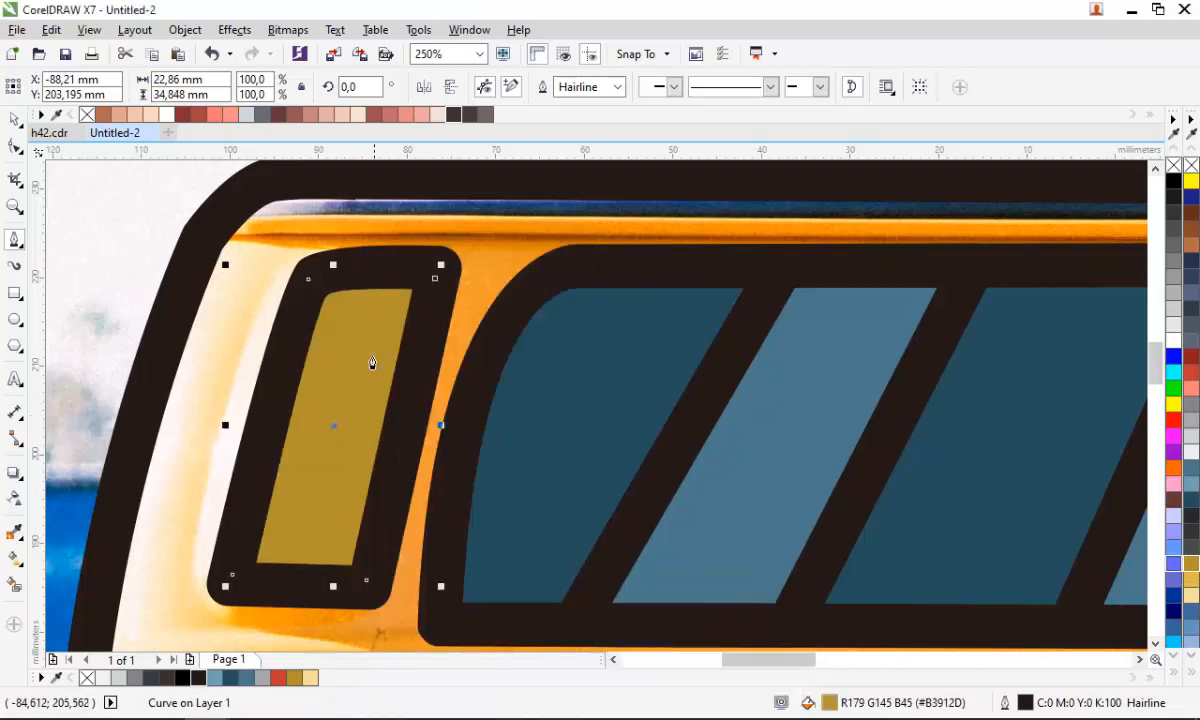
scroll(368, 365, "down", 2)
scroll(258, 403, "down", 1)
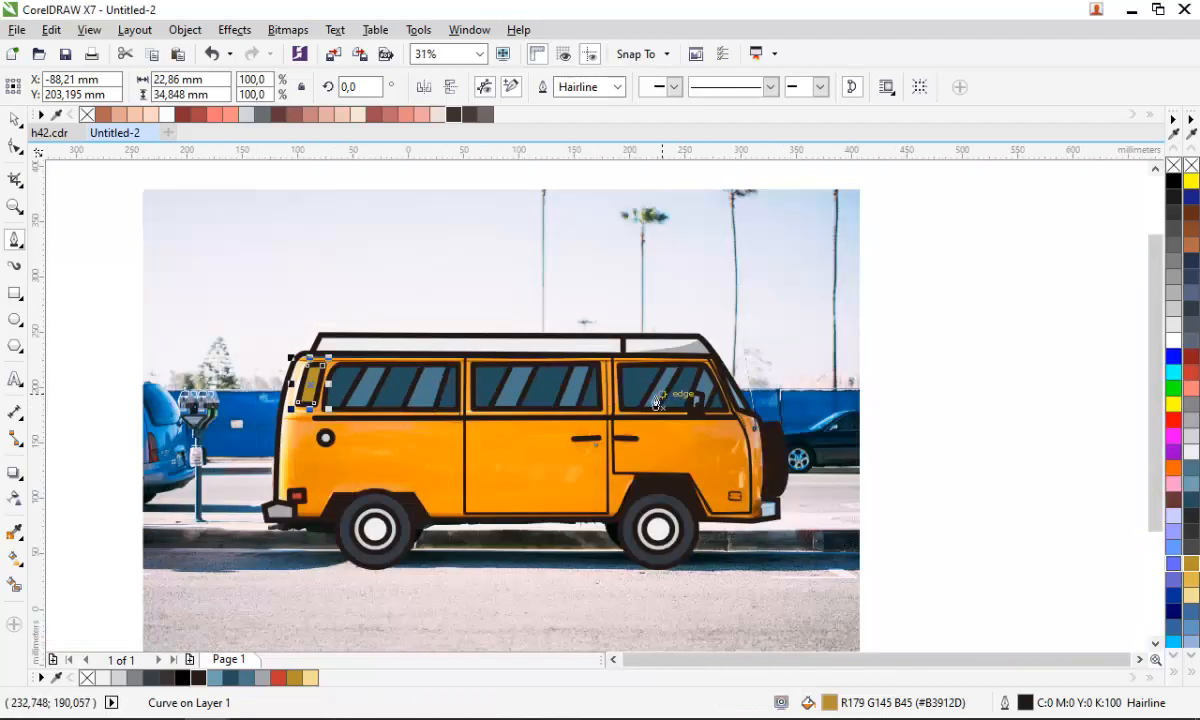
scroll(626, 403, "up", 1)
scroll(549, 358, "down", 1)
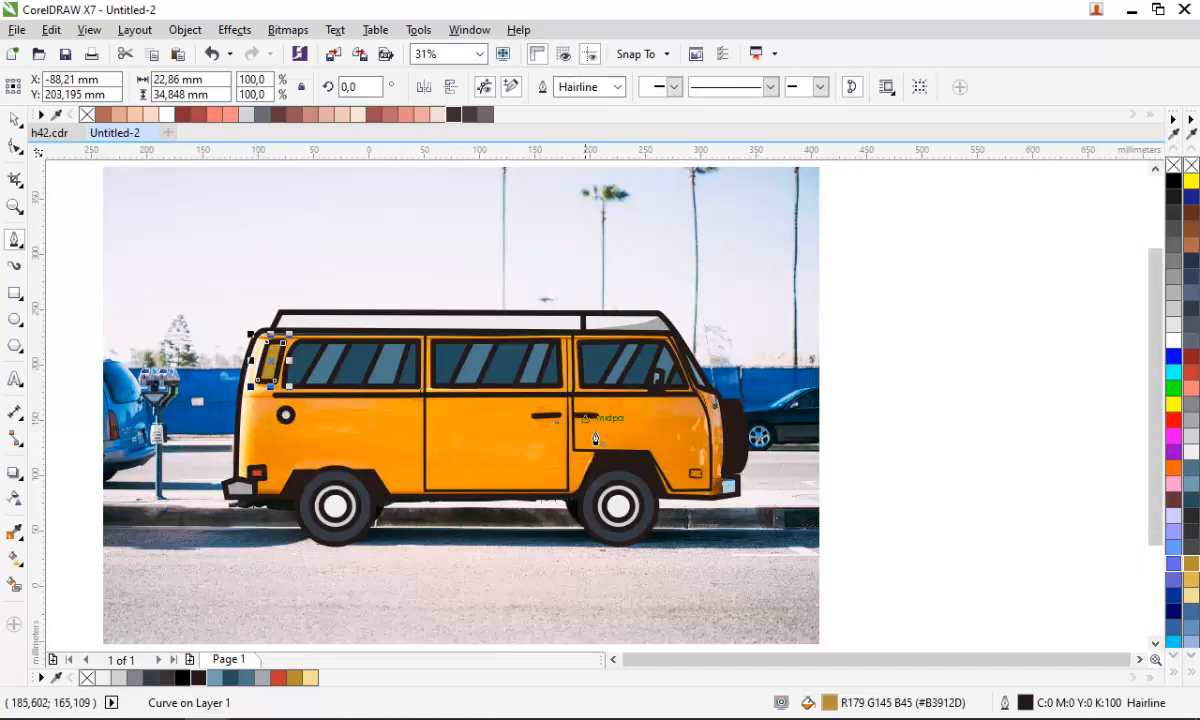
scroll(590, 452, "up", 1)
scroll(600, 454, "down", 1)
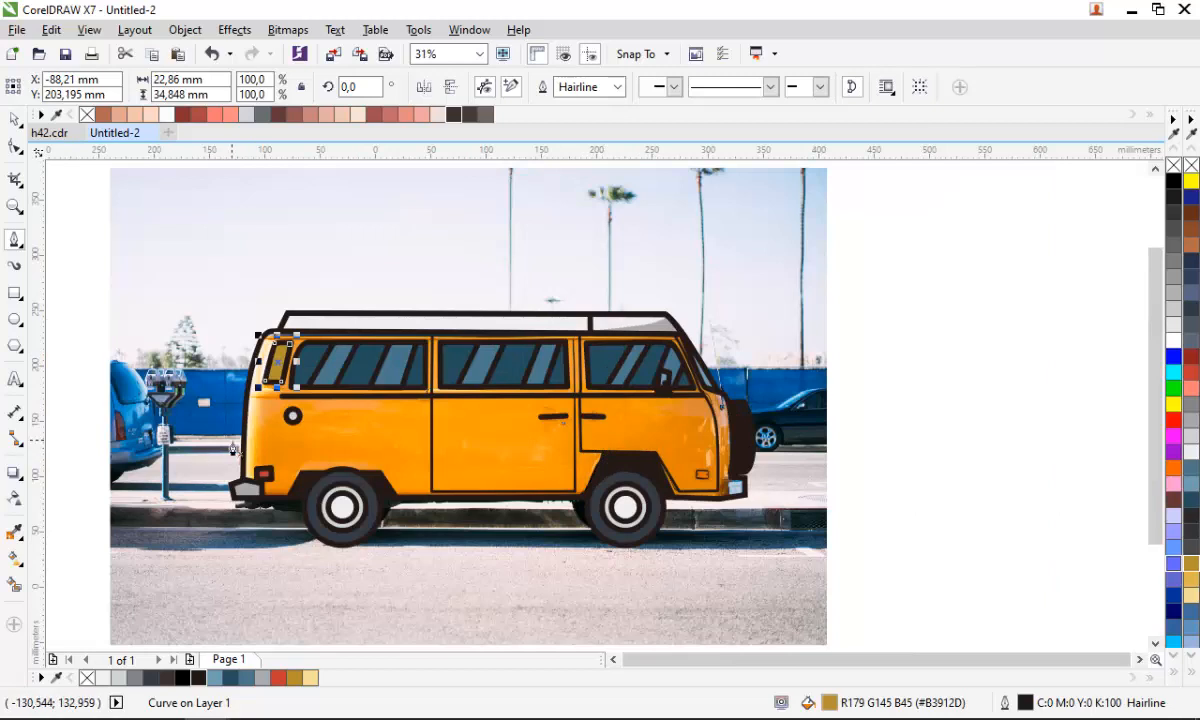
scroll(233, 449, "up", 1)
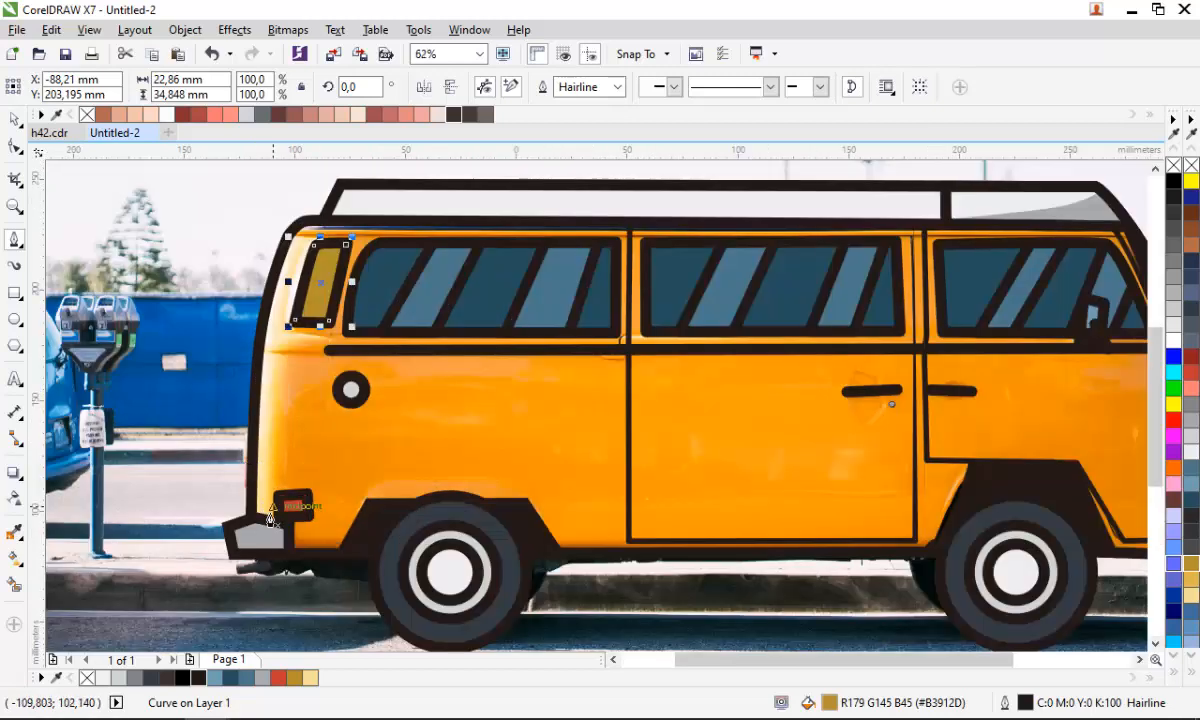
- Draw a large closed curve around the van's body with the Pen tool, from the front bumper over the roof and under the wheels
left_click(276, 591)
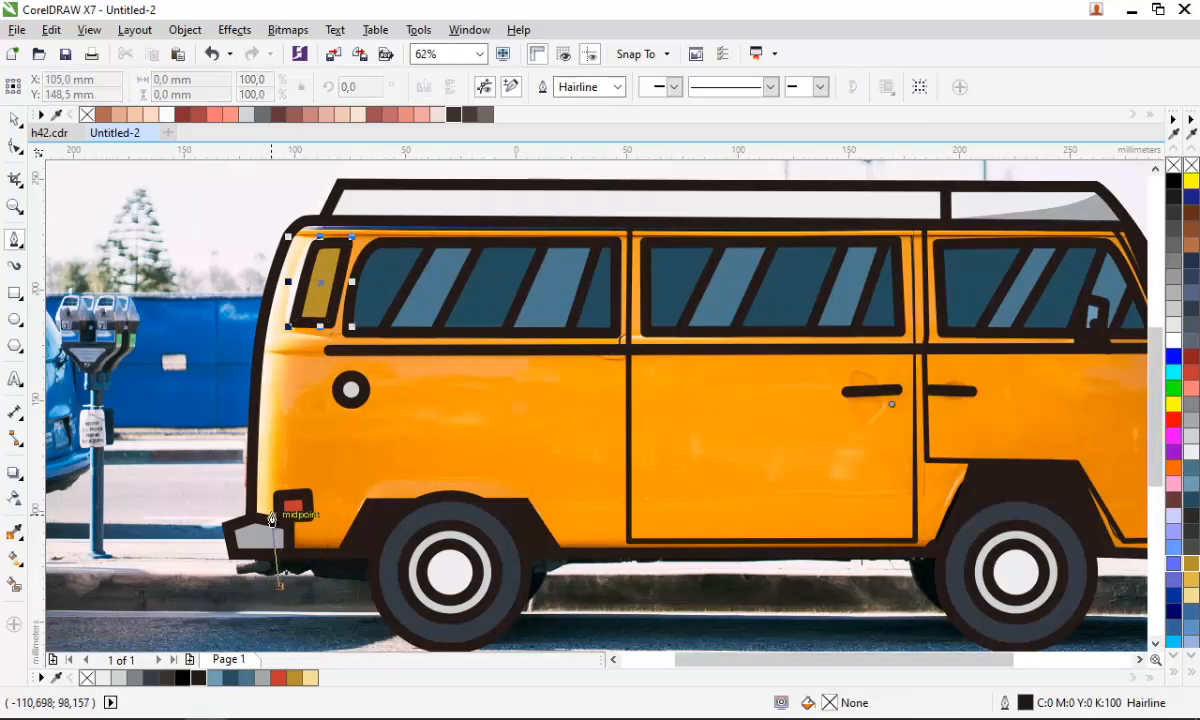
left_click(268, 510)
left_click_drag(325, 220, 397, 180)
scroll(314, 266, "down", 1)
scroll(508, 248, "up", 1)
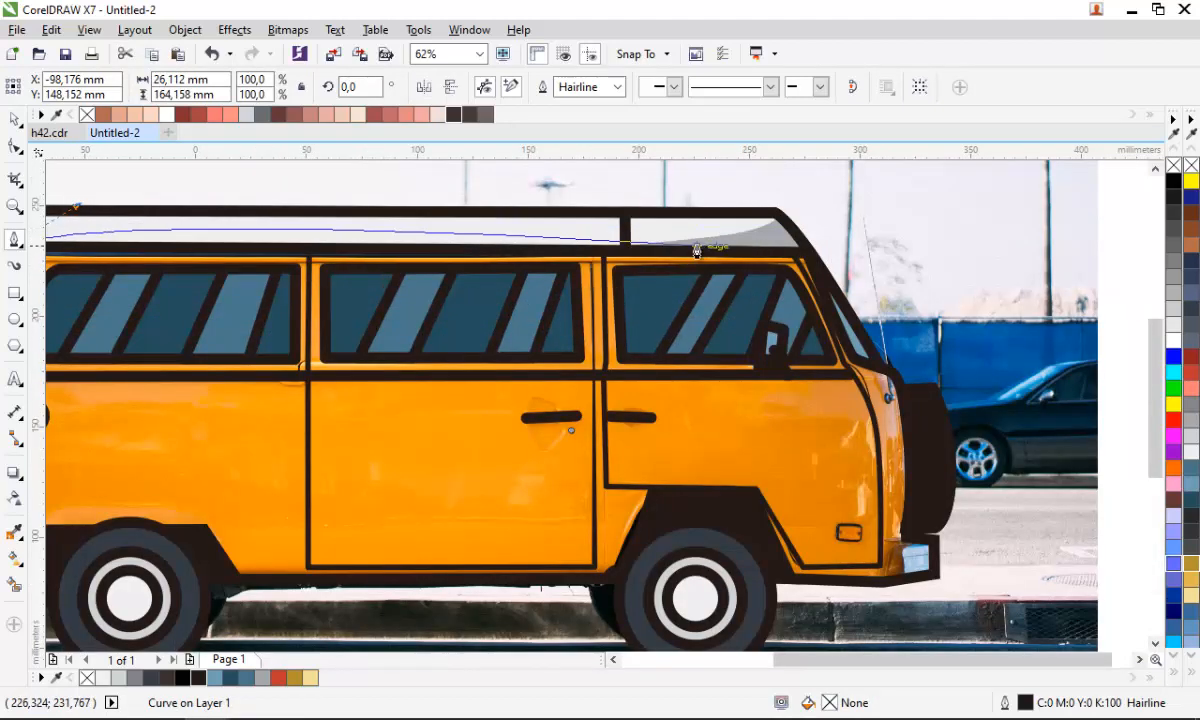
left_click_drag(882, 235, 956, 292)
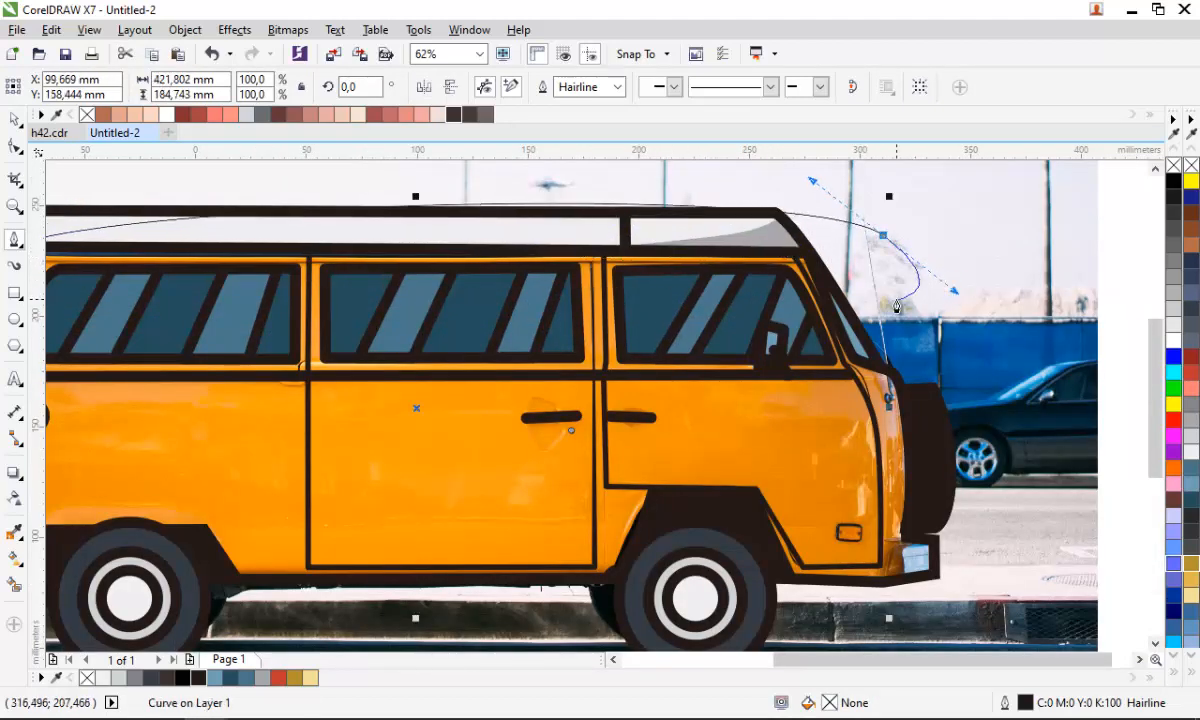
scroll(897, 299, "down", 1)
left_click_drag(914, 484, 840, 520)
left_click_drag(609, 547, 482, 528)
left_click(427, 456)
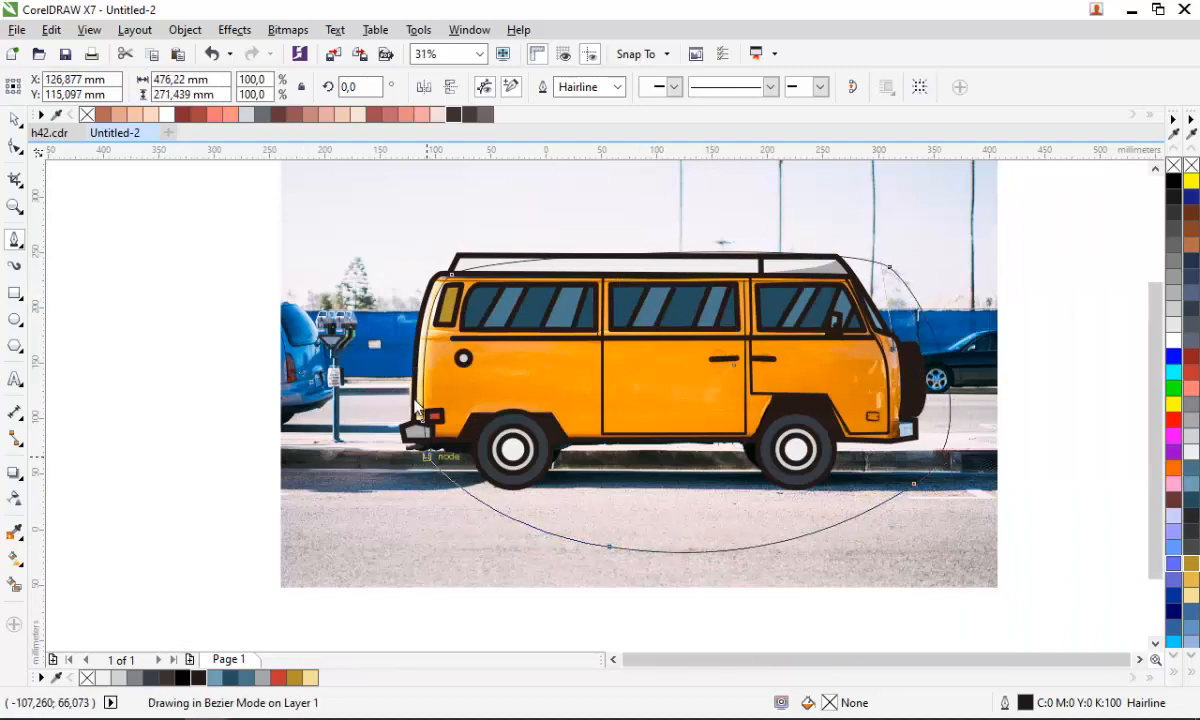
scroll(409, 382, "up", 1)
- Intersect the large curve with the van body, fill the result golden yellow, and delete the original curve
key("space")
left_click(436, 398, "shift")
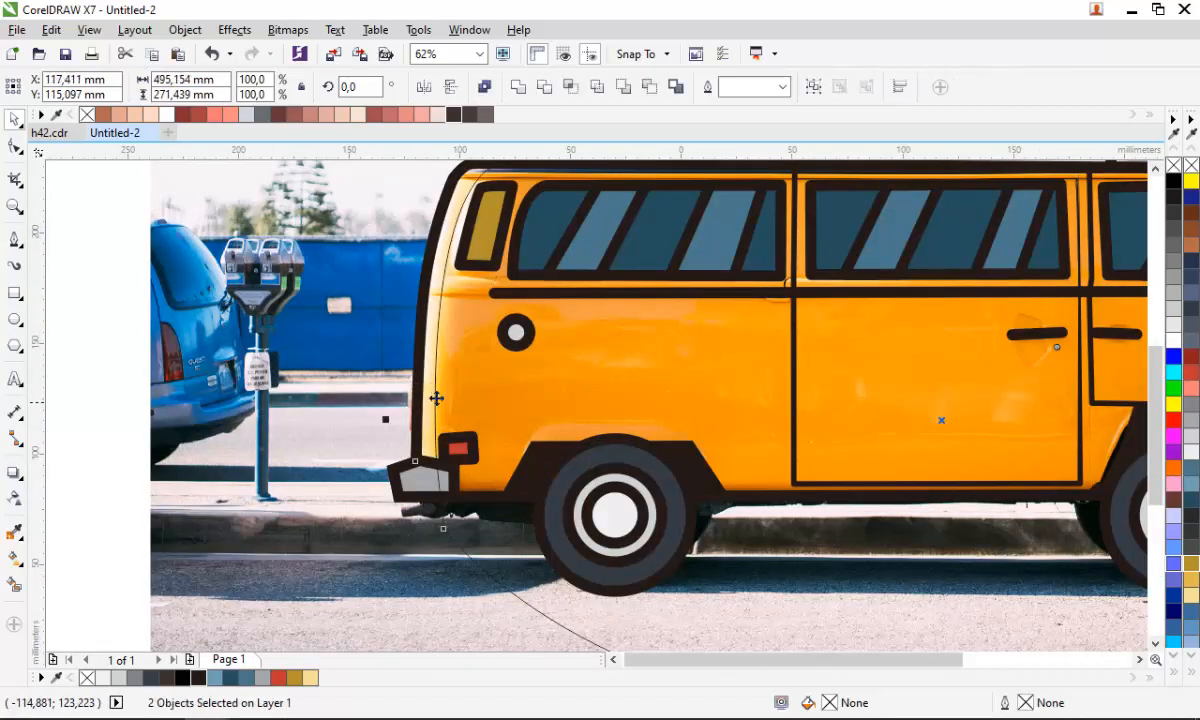
left_click(581, 87)
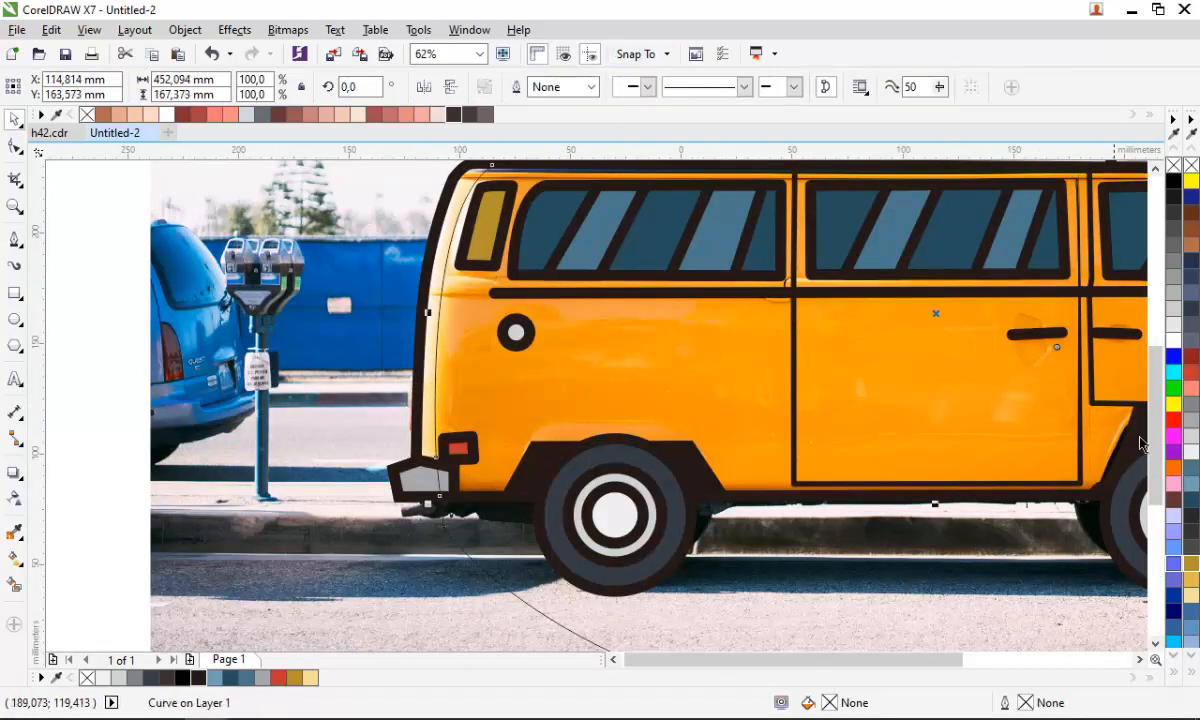
left_click(1190, 578)
left_click(605, 632)
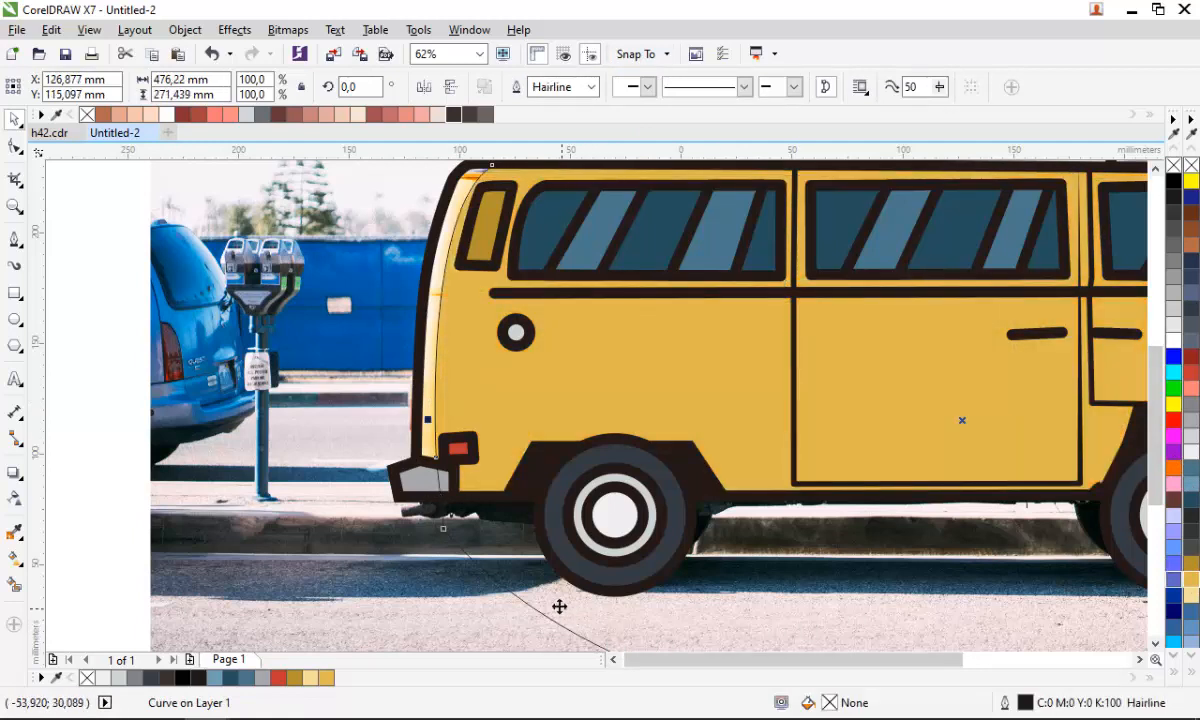
key("Delete")
- Fill the underlying van body shape pale cream (#F4DF98)
left_click(565, 462)
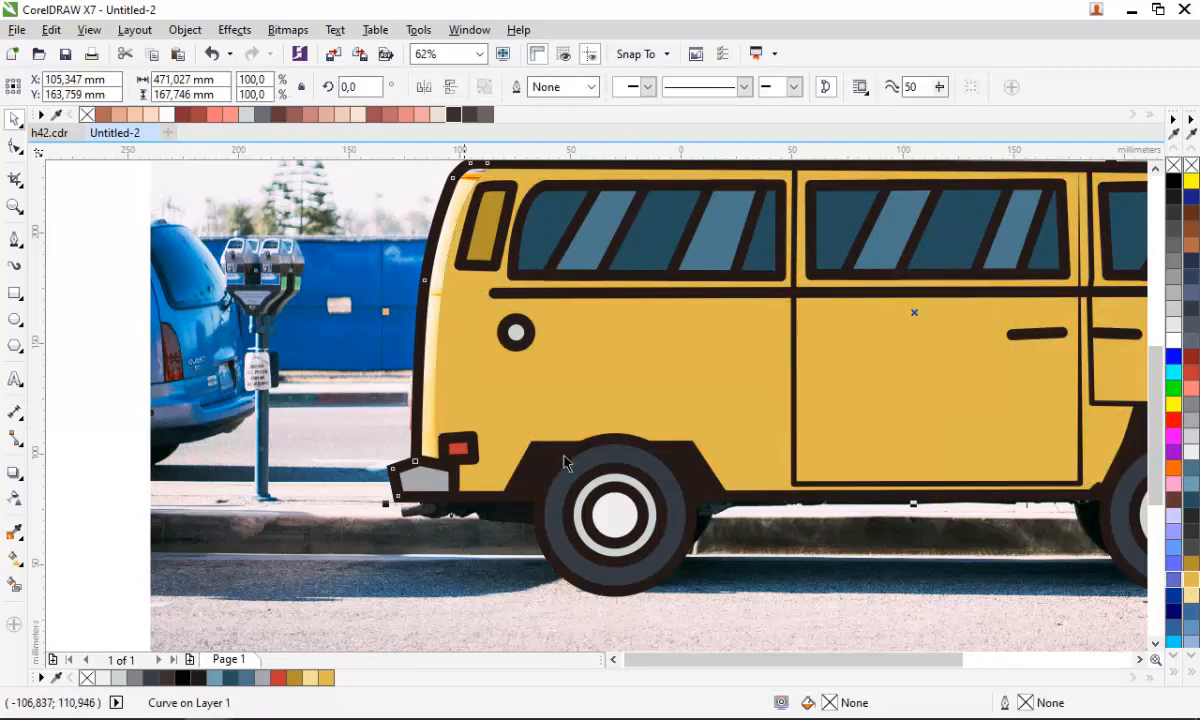
left_click(1193, 598)
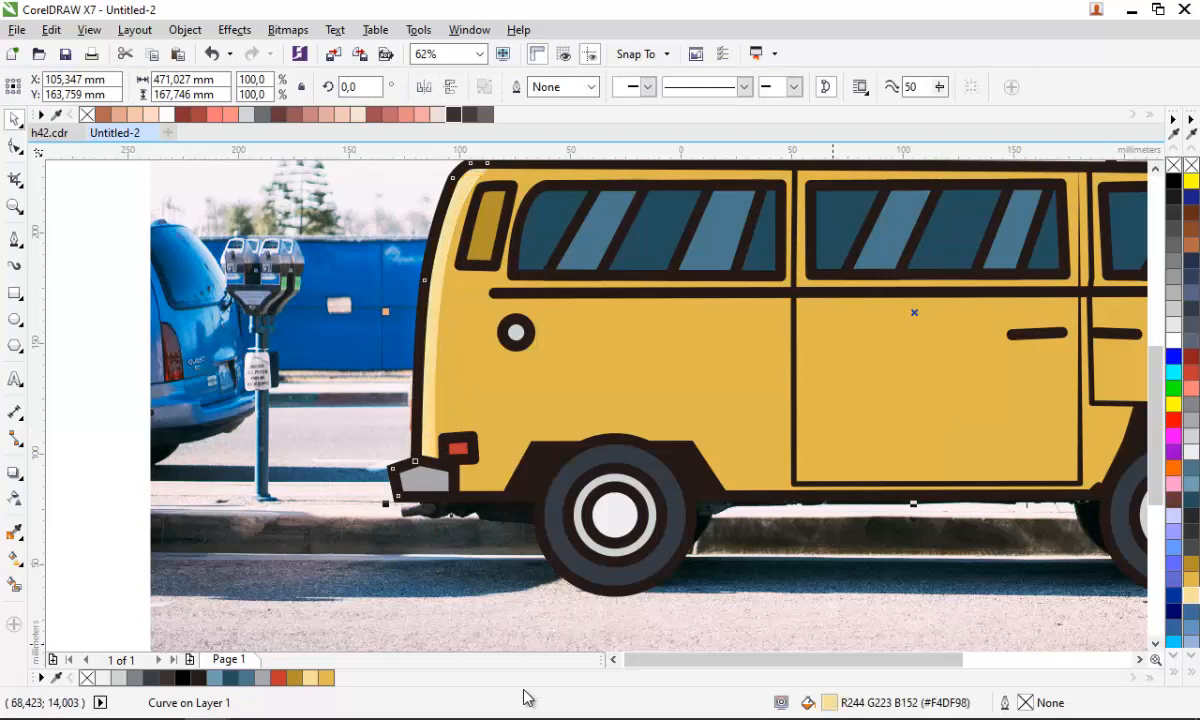
key("Escape")
scroll(410, 625, "down", 1)
scroll(603, 362, "up", 1)
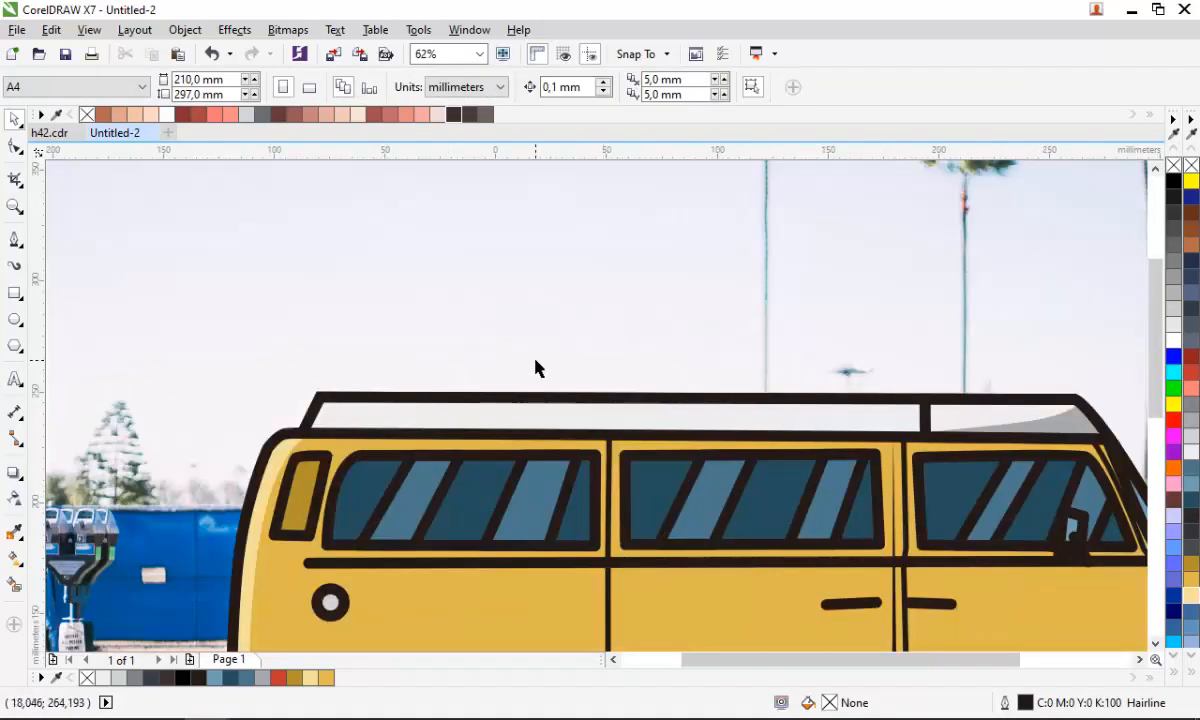
scroll(535, 368, "down", 1)
scroll(605, 575, "up", 1)
key("F5")
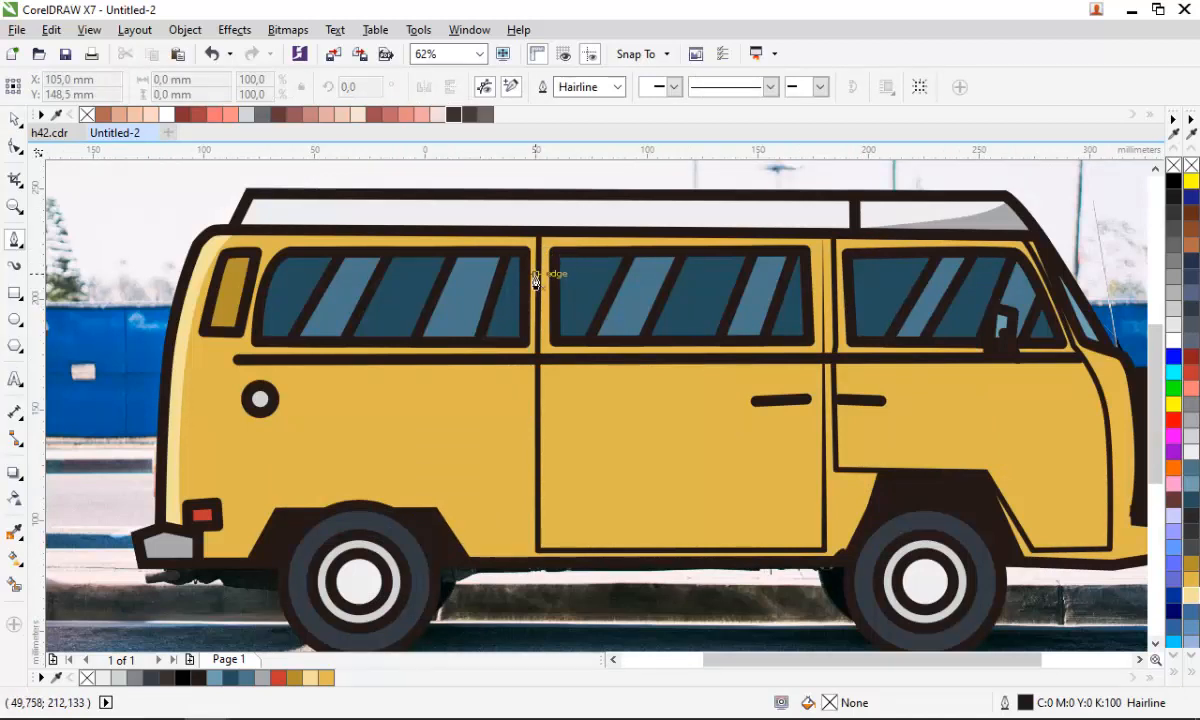
- Draw a closed curve with the Pen tool over the roof panel between the roof rack and the van's roof
scroll(490, 450, "down", 1)
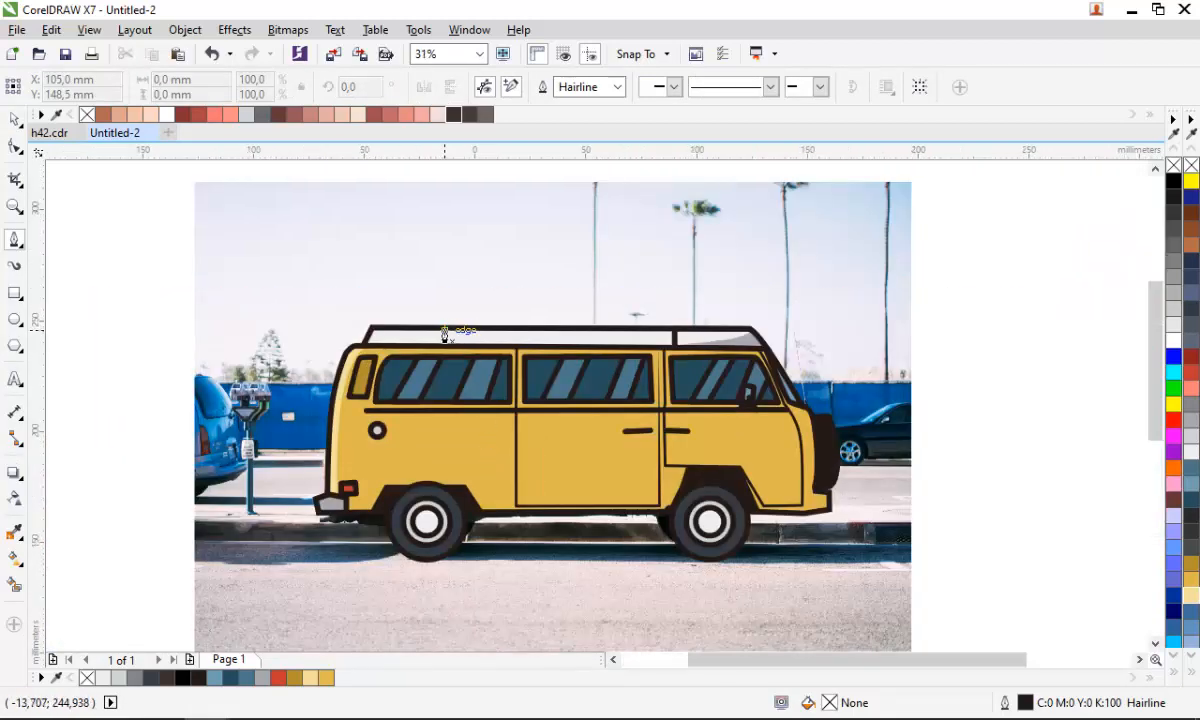
scroll(442, 340, "up", 1)
scroll(943, 348, "up", 1)
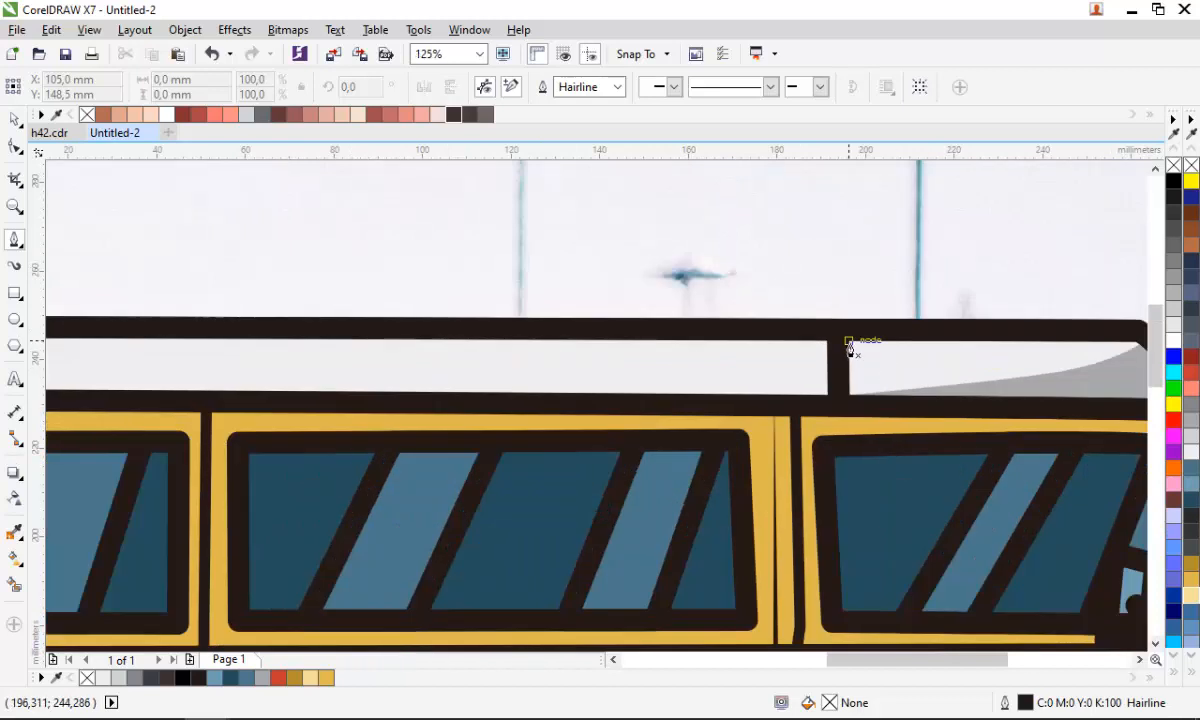
left_click(845, 344)
scroll(842, 343, "down", 1)
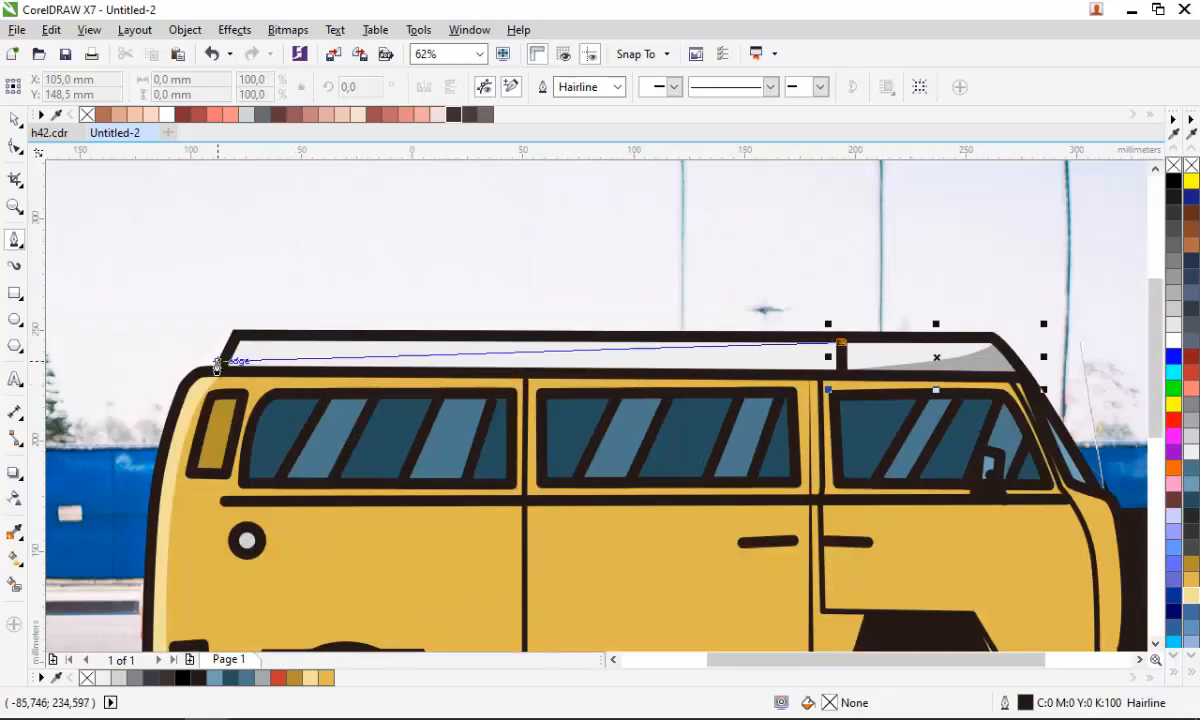
left_click_drag(223, 372, 330, 565)
left_click(845, 344)
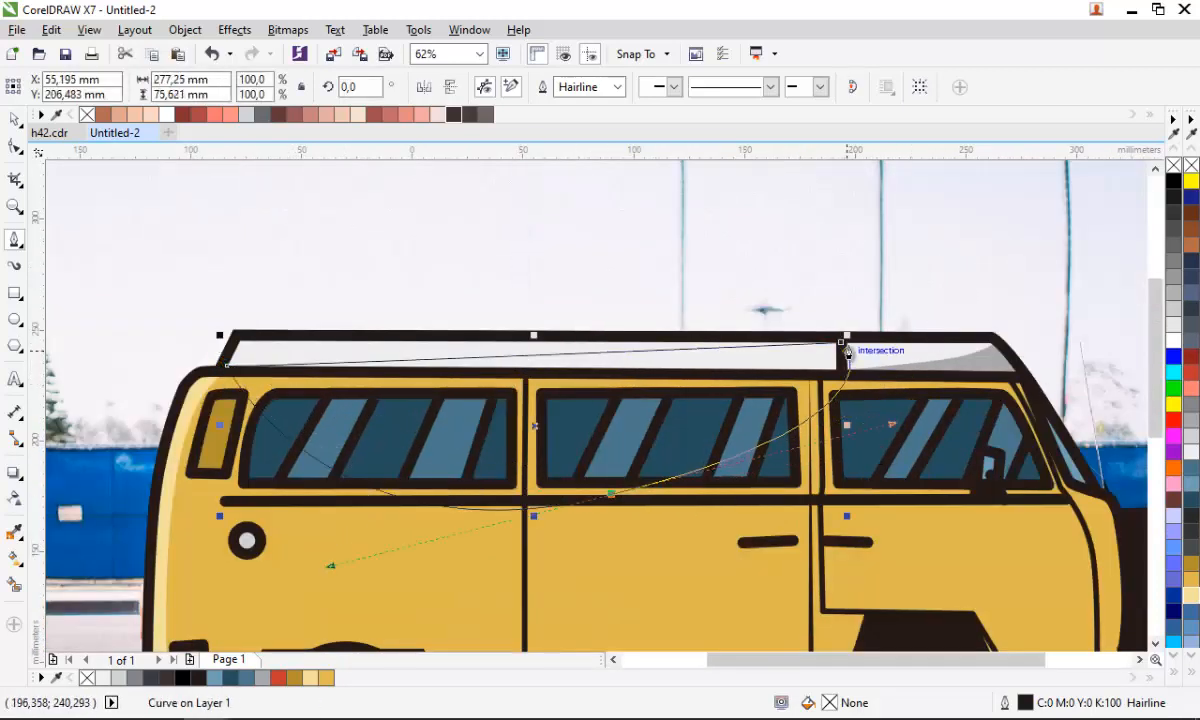
left_click(840, 343)
key("space")
left_click(453, 350, "shift")
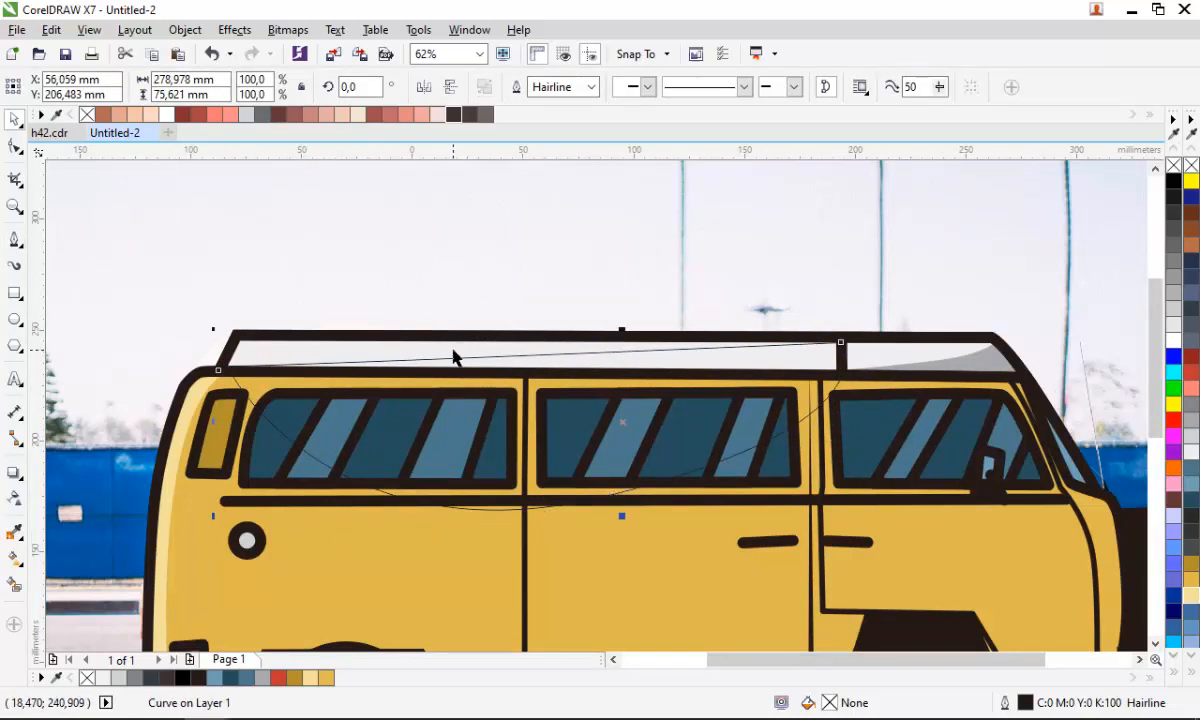
- Remove the roof panel's outline and fill it light grey (#EEEEF0)
left_click(570, 87)
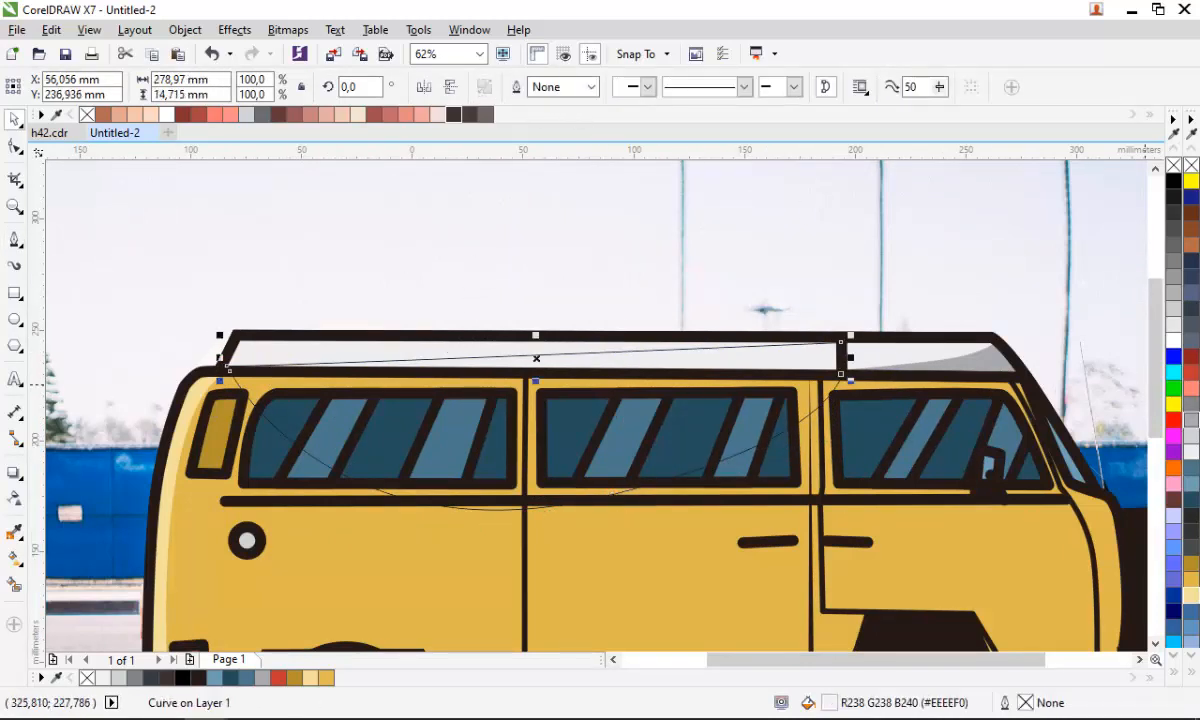
left_click(1190, 440)
left_click(676, 394)
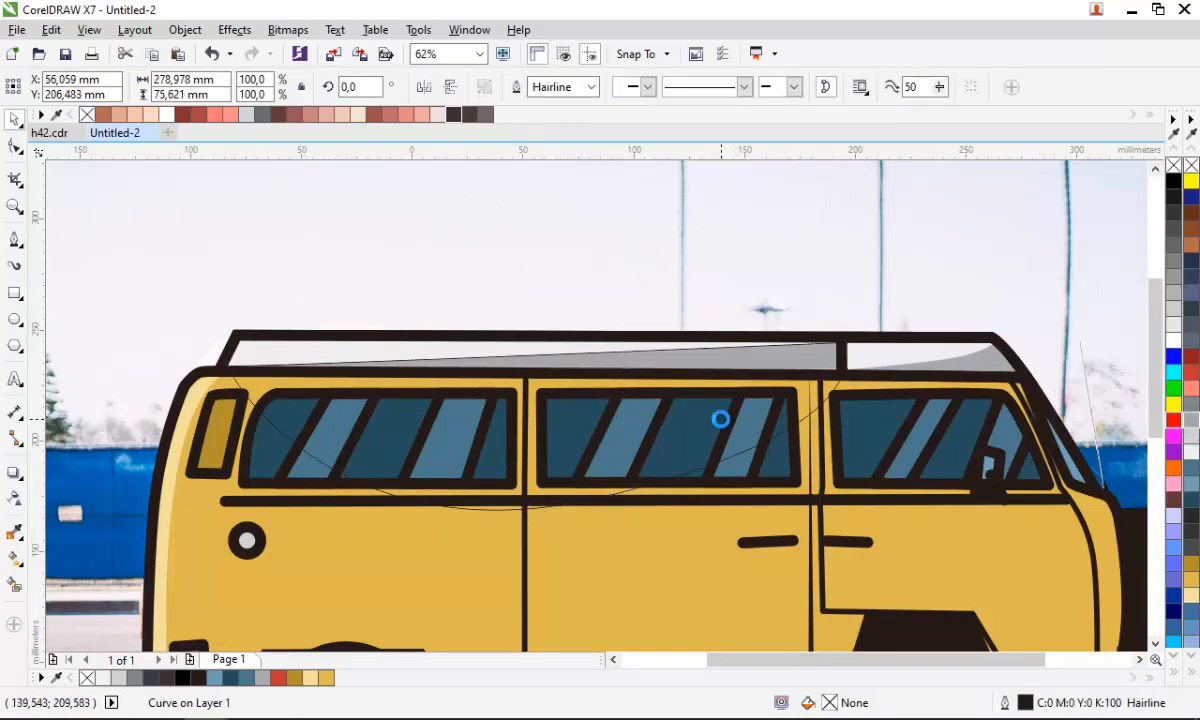
key("Escape")
scroll(496, 356, "down", 2)
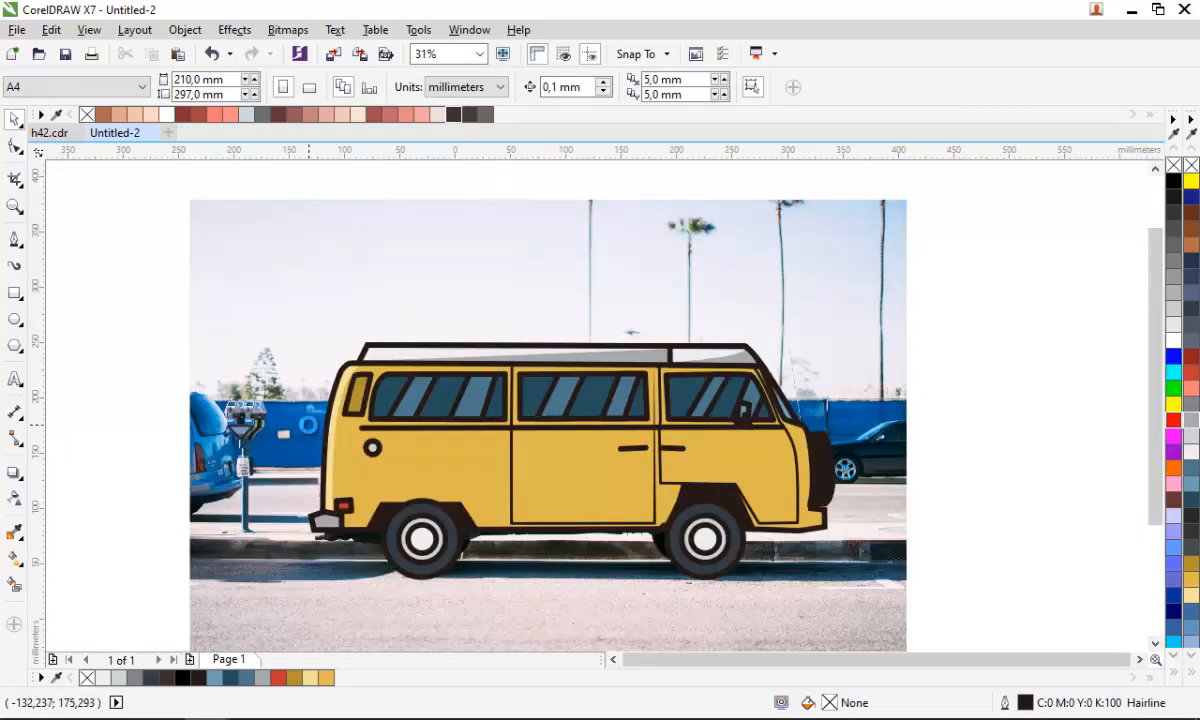
scroll(468, 408, "down", 2)
scroll(448, 205, "up", 2)
left_click(503, 90)
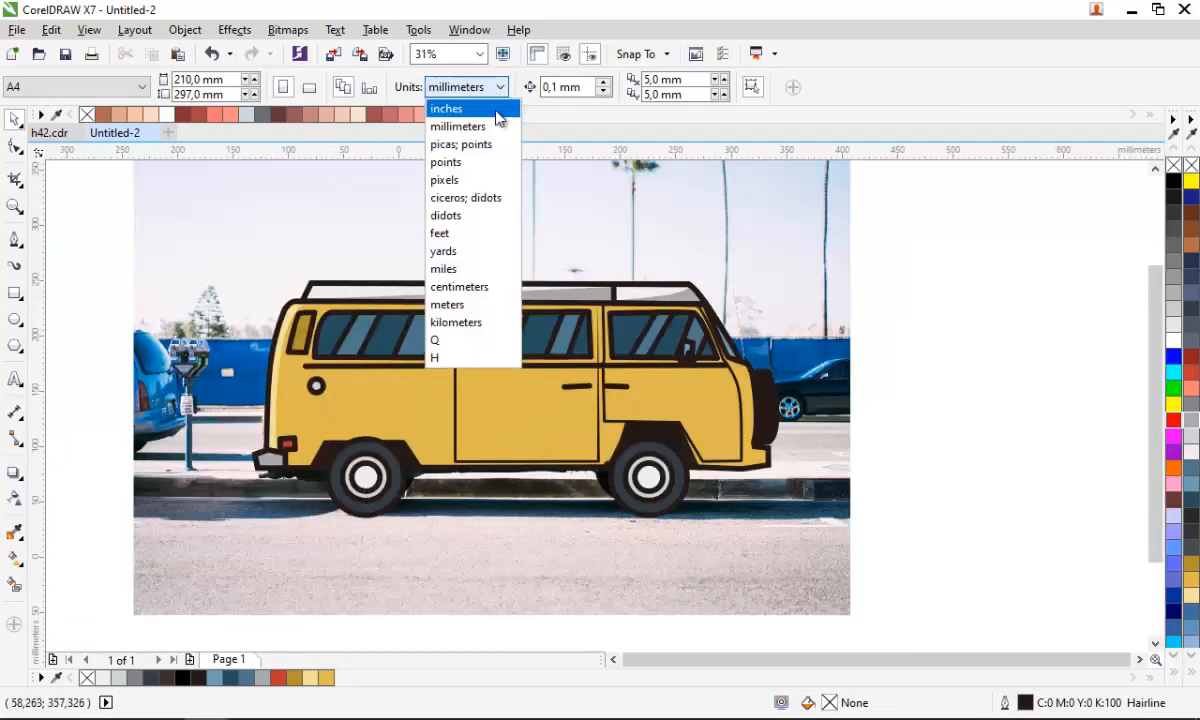
left_click(709, 198)
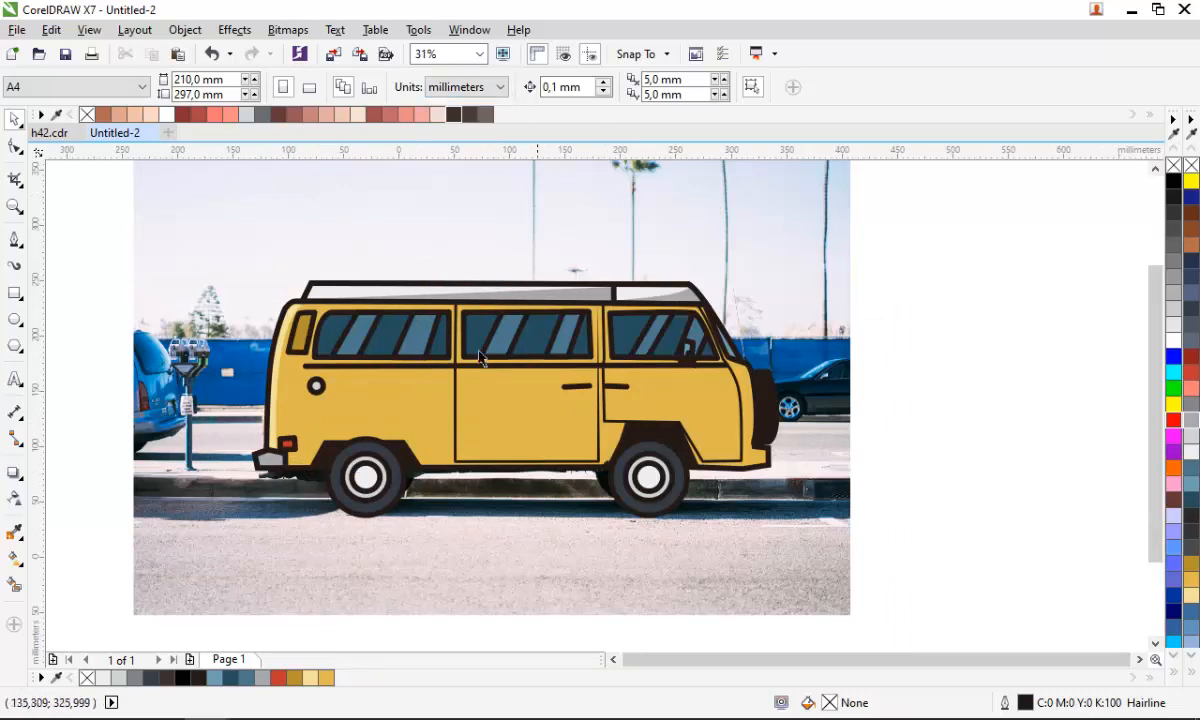
- Set the Pen outline to 5.0 mm and draw a horizontal ground line about 602 mm long
left_click(15, 240)
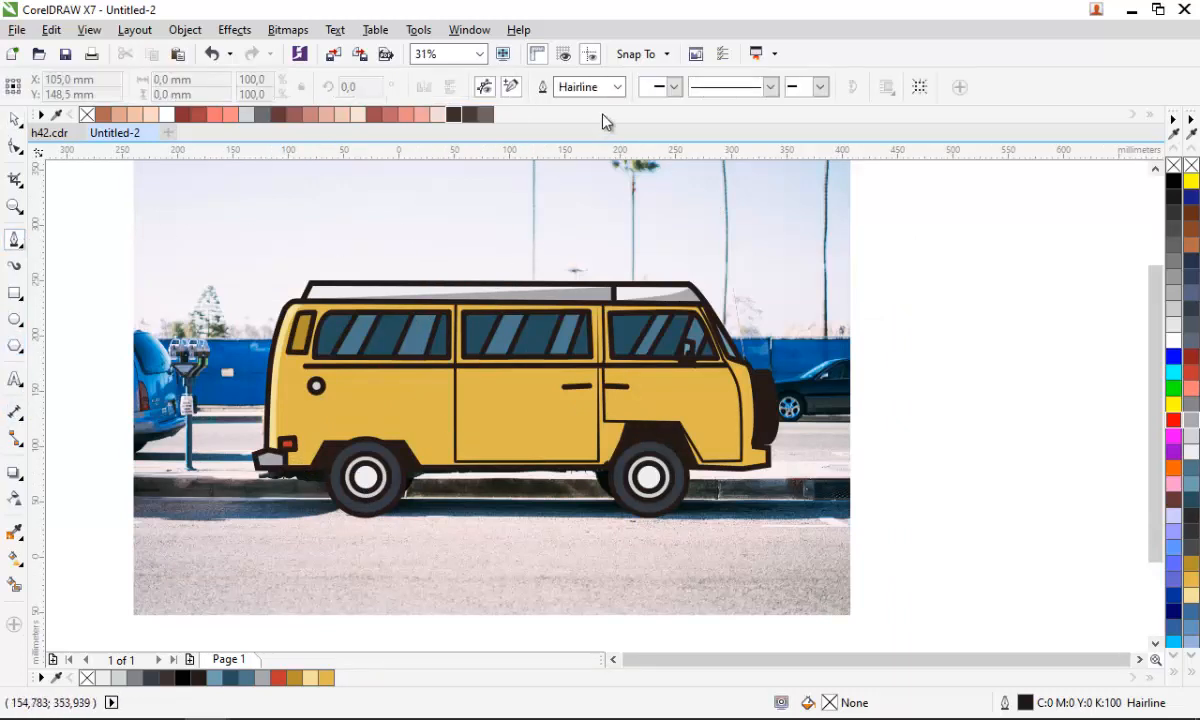
left_click(617, 87)
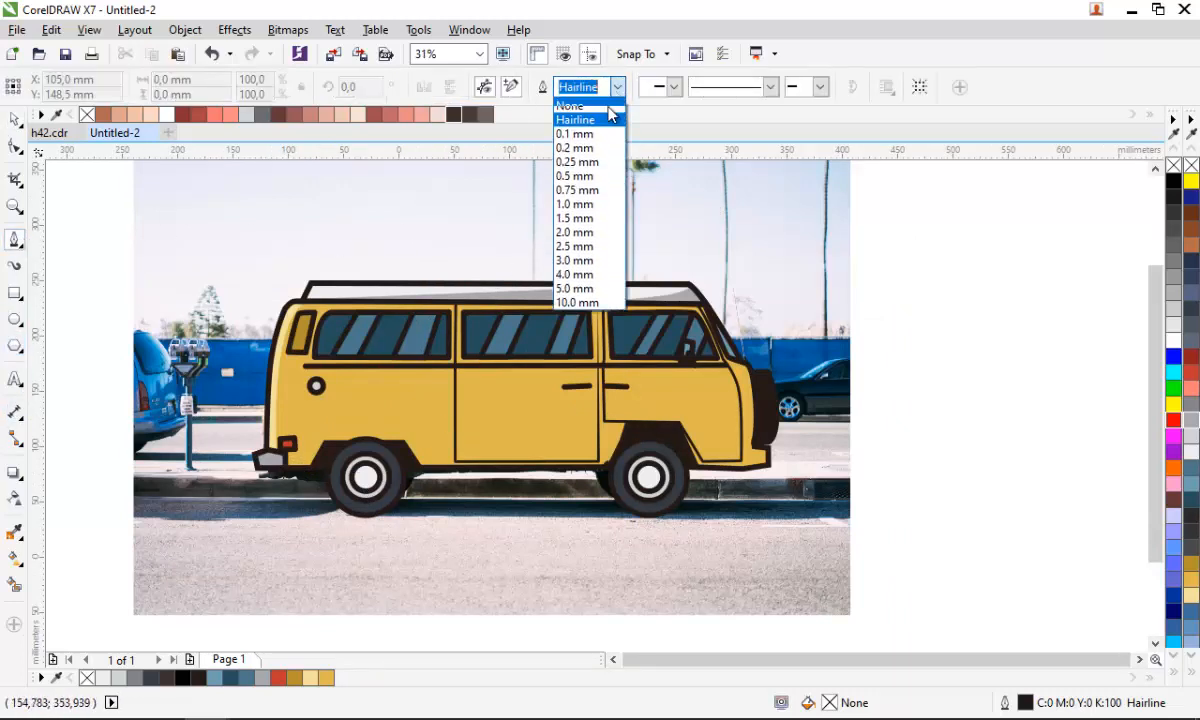
left_click(582, 285)
scroll(375, 514, "up", 2)
scroll(383, 533, "down", 2)
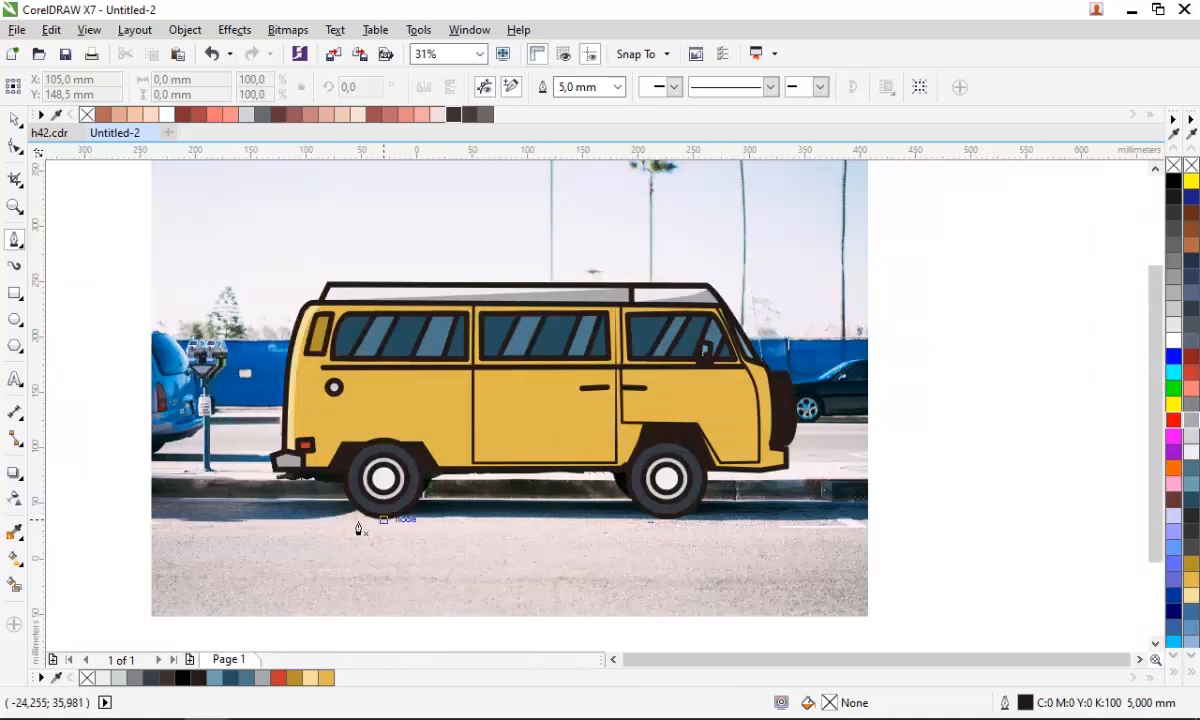
left_click_drag(170, 617, 846, 616)
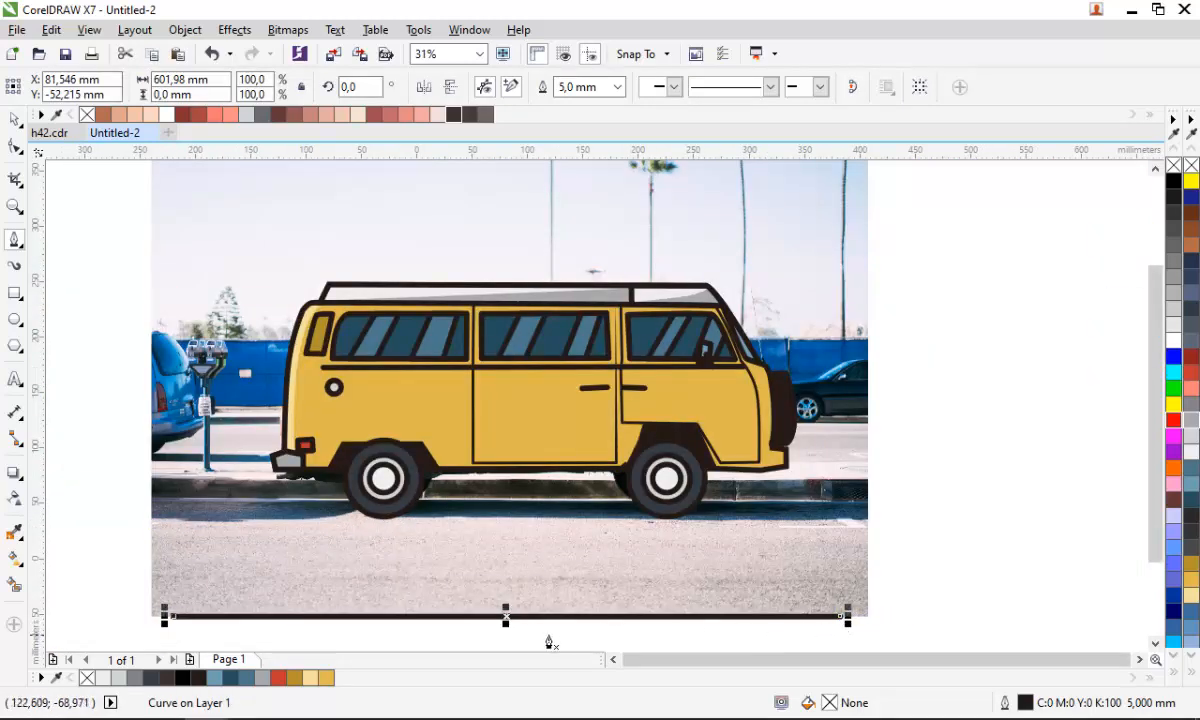
- Move the ground line up so it runs just beneath the wheels
scroll(514, 627, "up", 3)
left_click_drag(498, 603, 620, 410)
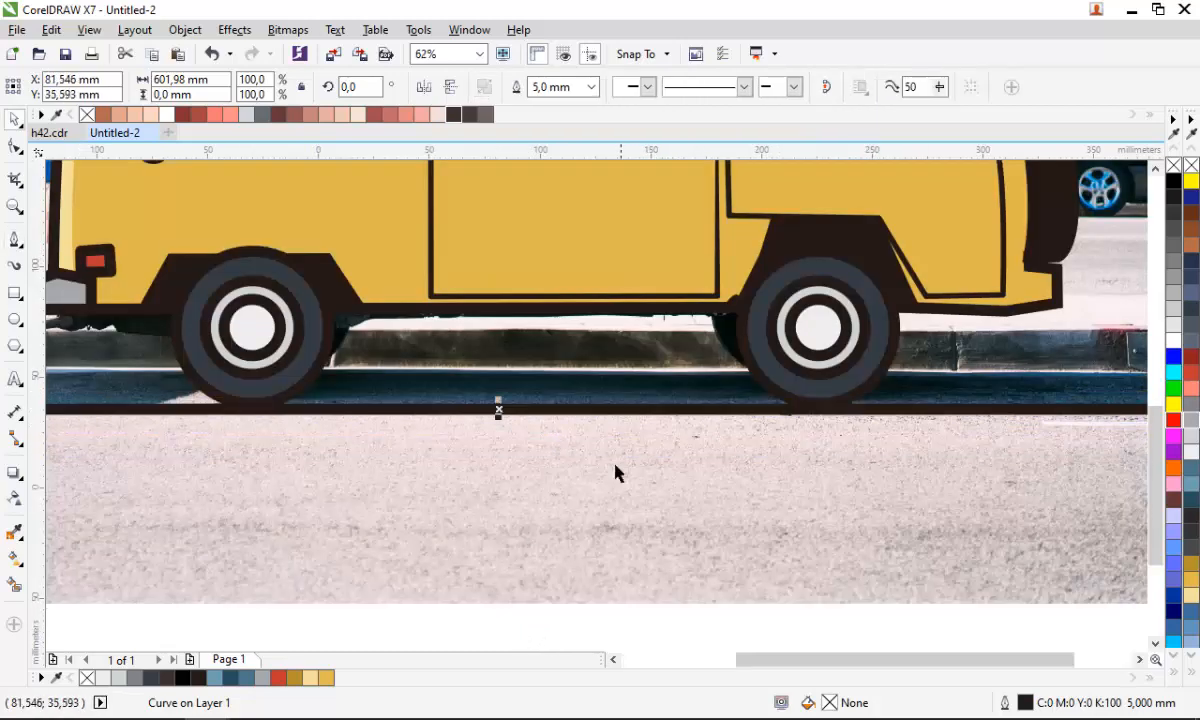
scroll(570, 490, "down", 3)
scroll(255, 465, "up", 3)
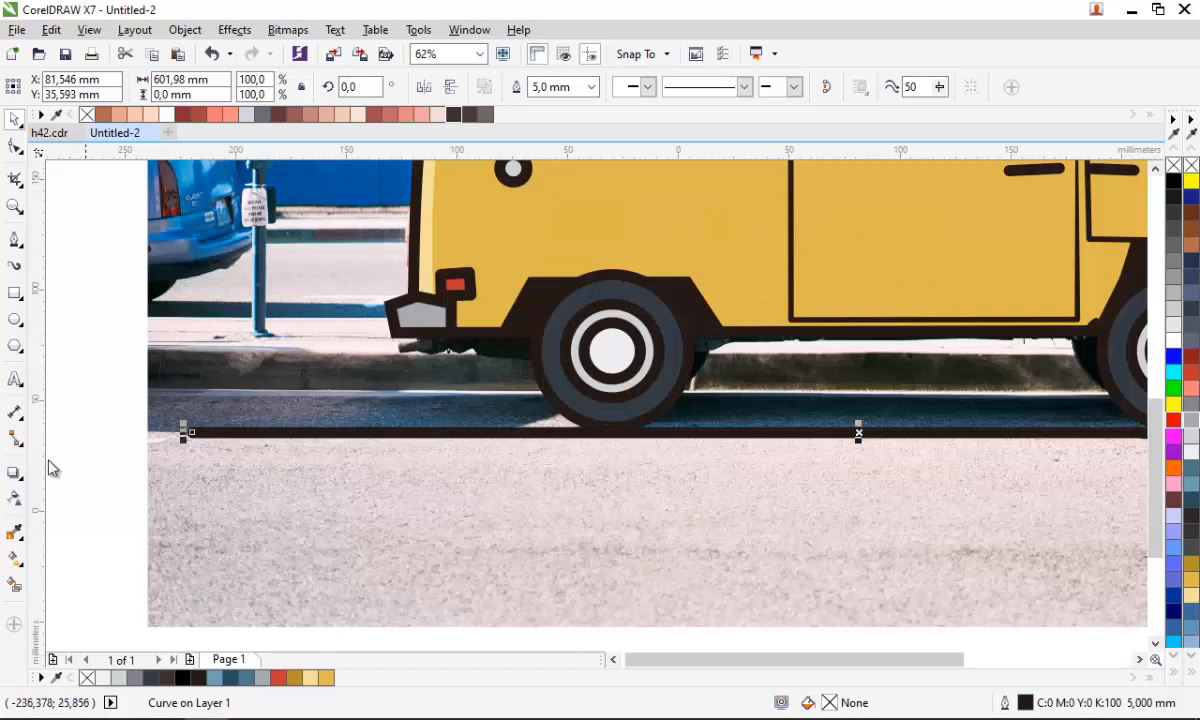
- Draw two narrow closed loops with the Pen tool crossing the ground line, one near its left end and one near the middle
left_click(265, 382)
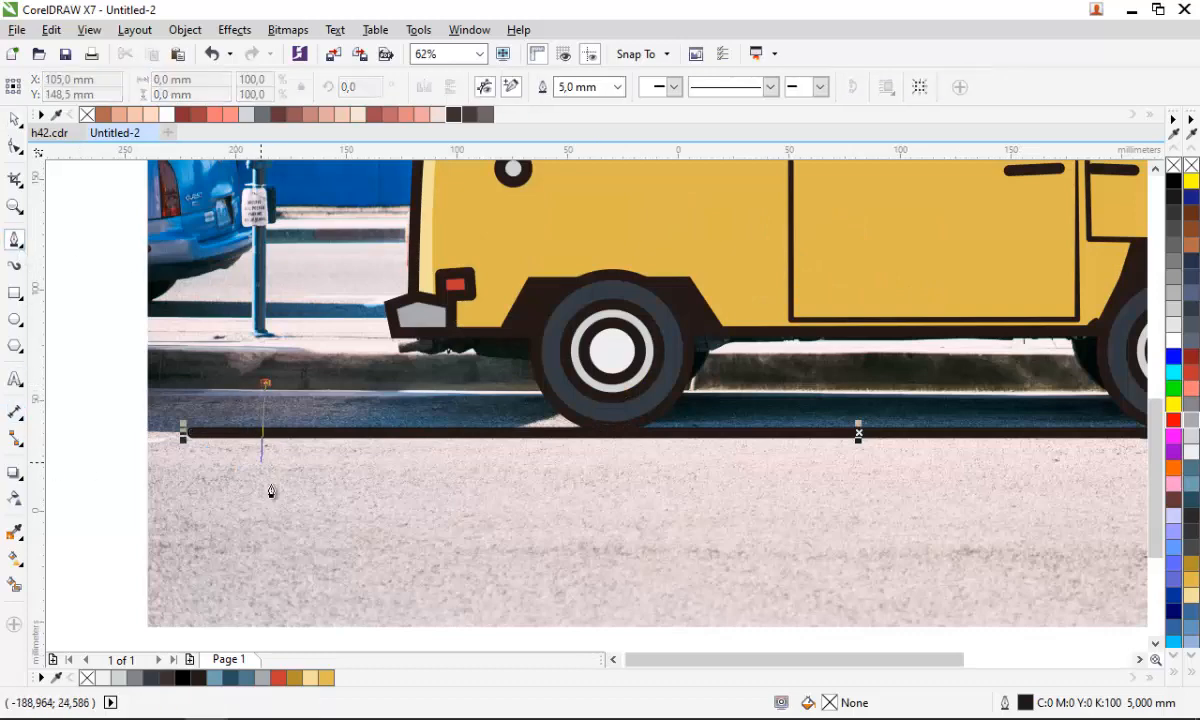
left_click_drag(276, 506, 289, 500)
left_click_drag(310, 384, 287, 372)
left_click(268, 382)
scroll(262, 450, "down", 3)
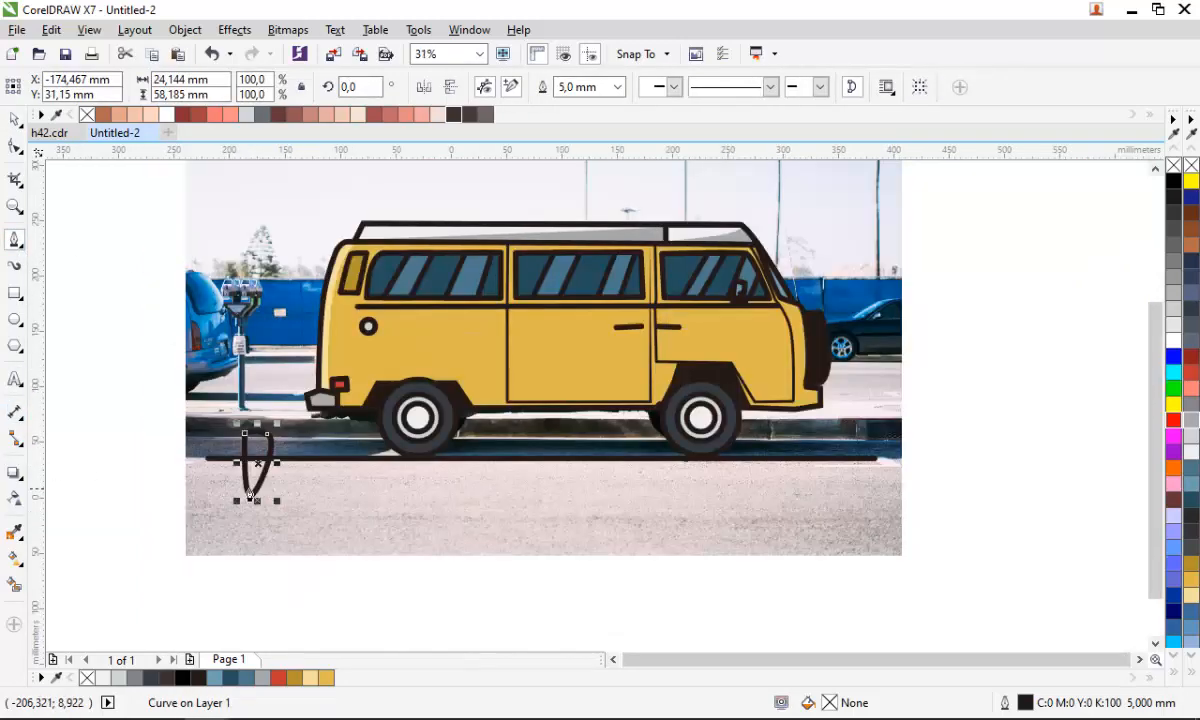
scroll(611, 455, "up", 3)
left_click(527, 430)
left_click_drag(515, 540, 582, 516)
left_click(580, 430)
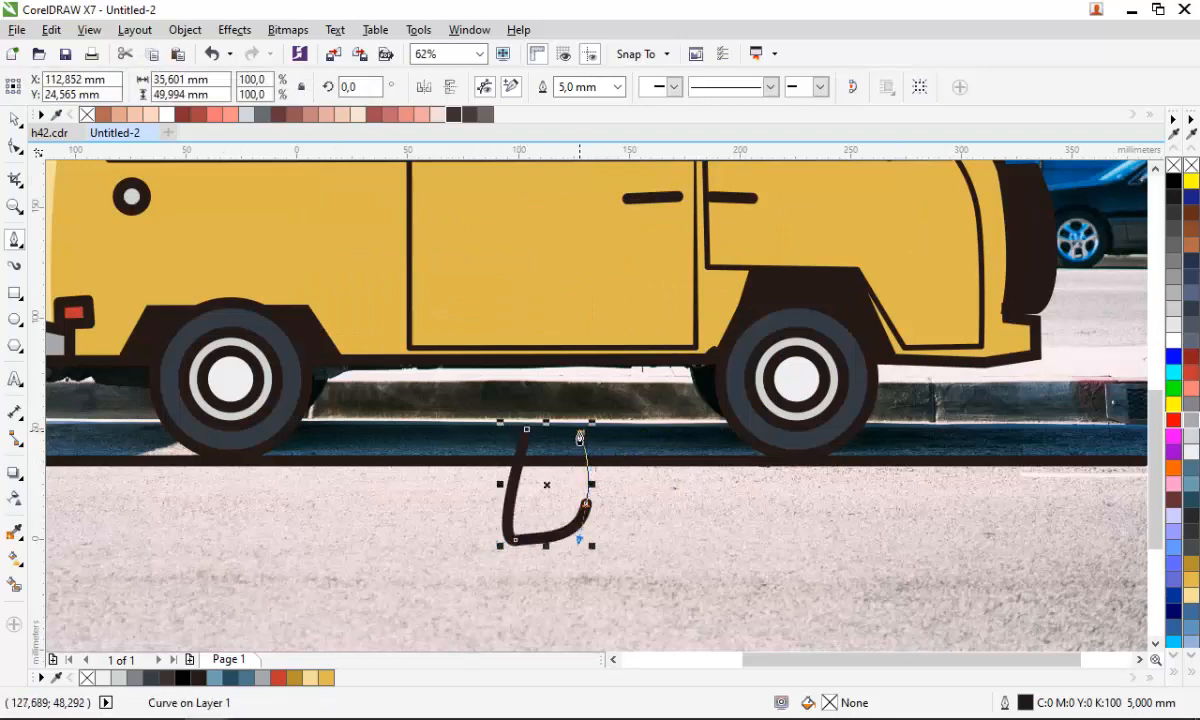
left_click(527, 430)
- Select the ground line and both loops and apply Back Minus Front to cut gaps into the line
scroll(590, 500, "down", 3)
key("space")
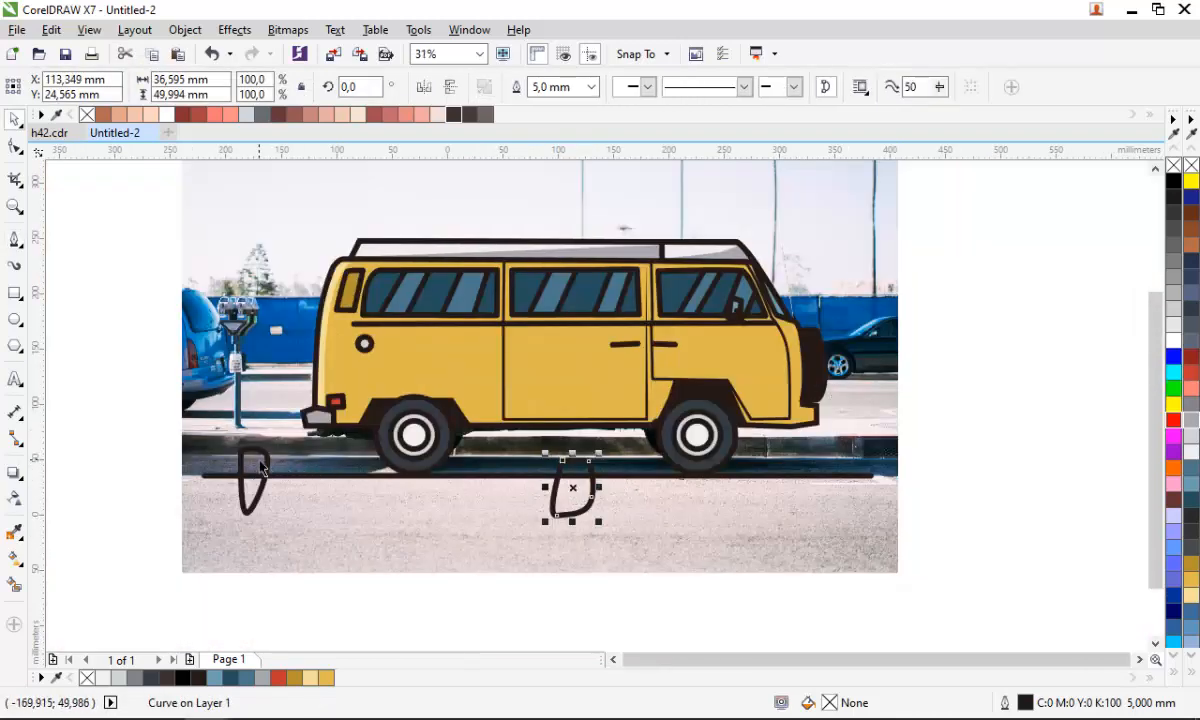
left_click(260, 467, "shift")
left_click(292, 477, "shift")
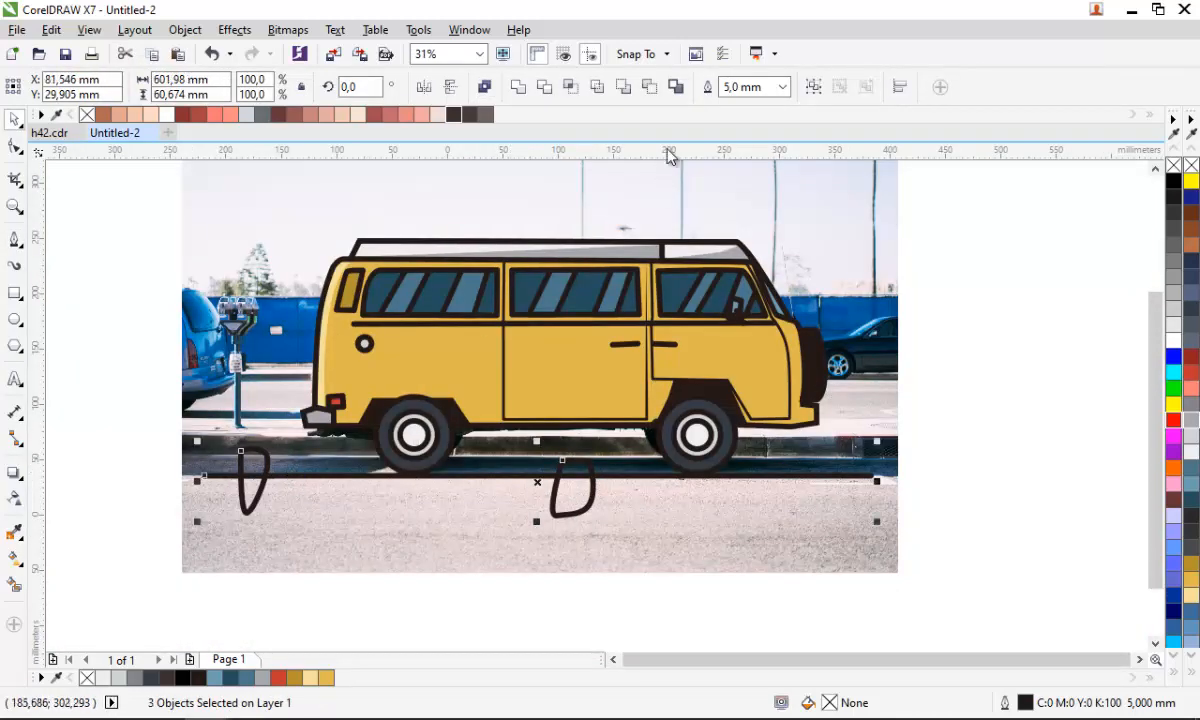
left_click(656, 91)
left_click(987, 472)
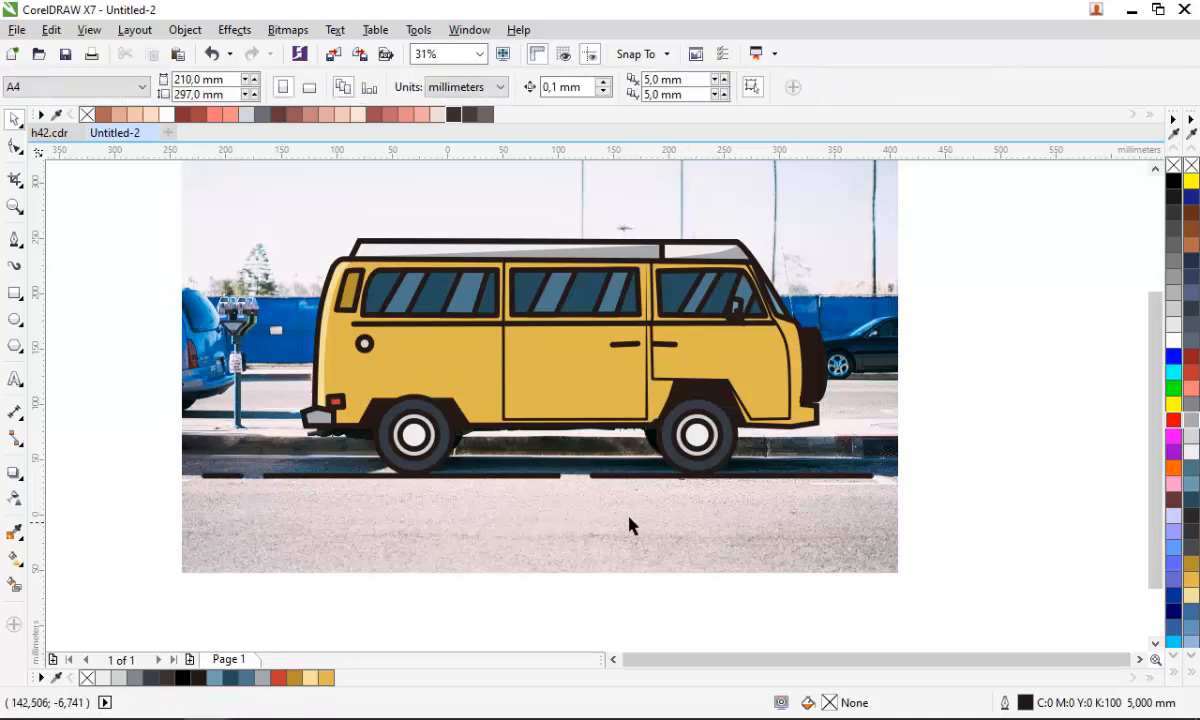
- Unlock the reference photo and move it to the left, away from the illustration
scroll(657, 512, "down", 2)
mouse_move(824, 550)
left_mouse_down()
mouse_move(367, 356)
mouse_move(357, 341)
left_mouse_up()
left_click(803, 392)
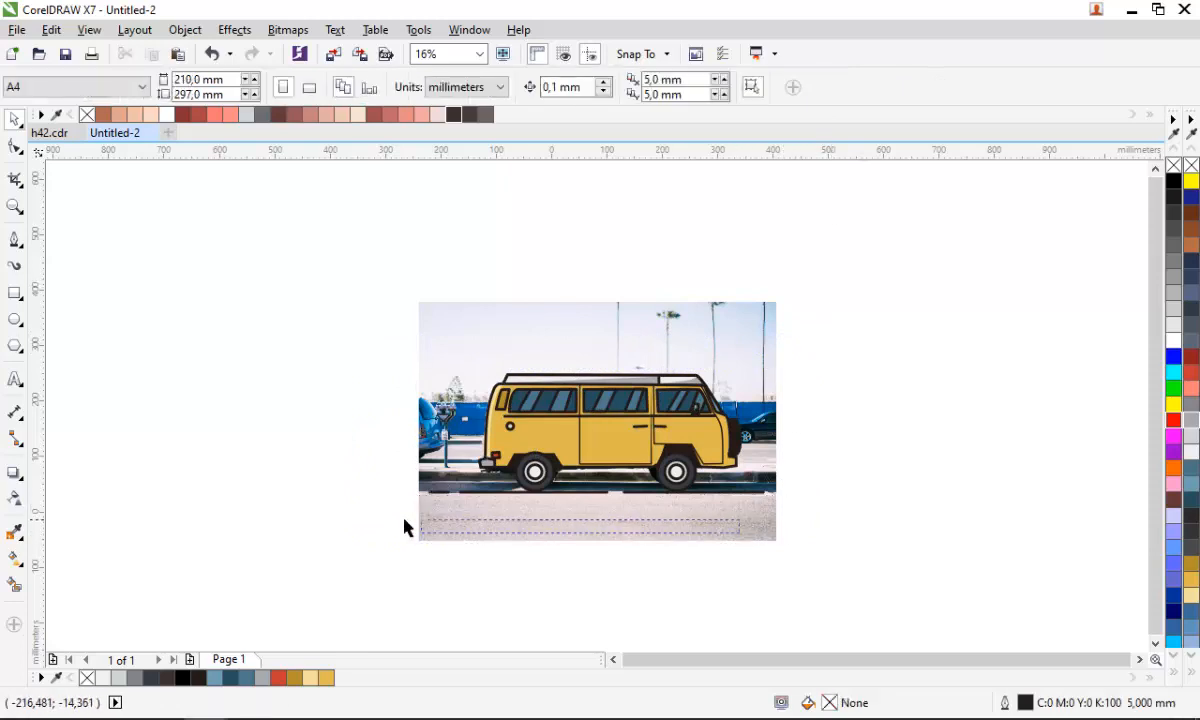
right_click(508, 534)
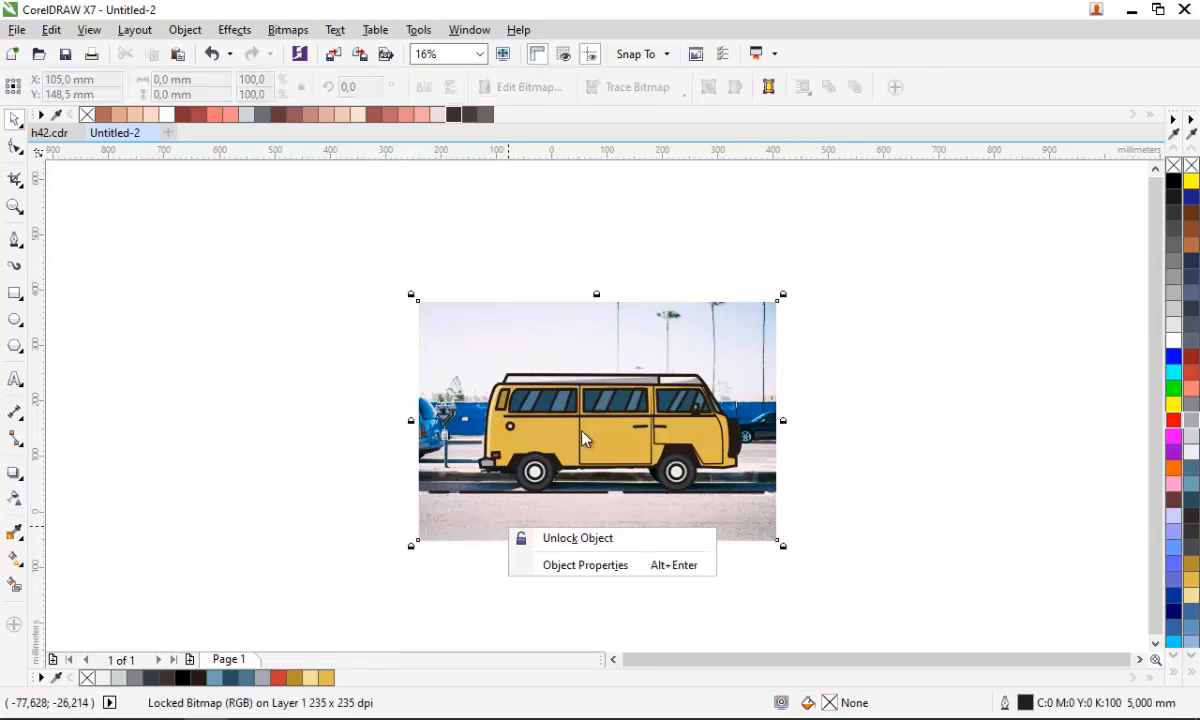
left_click(544, 538)
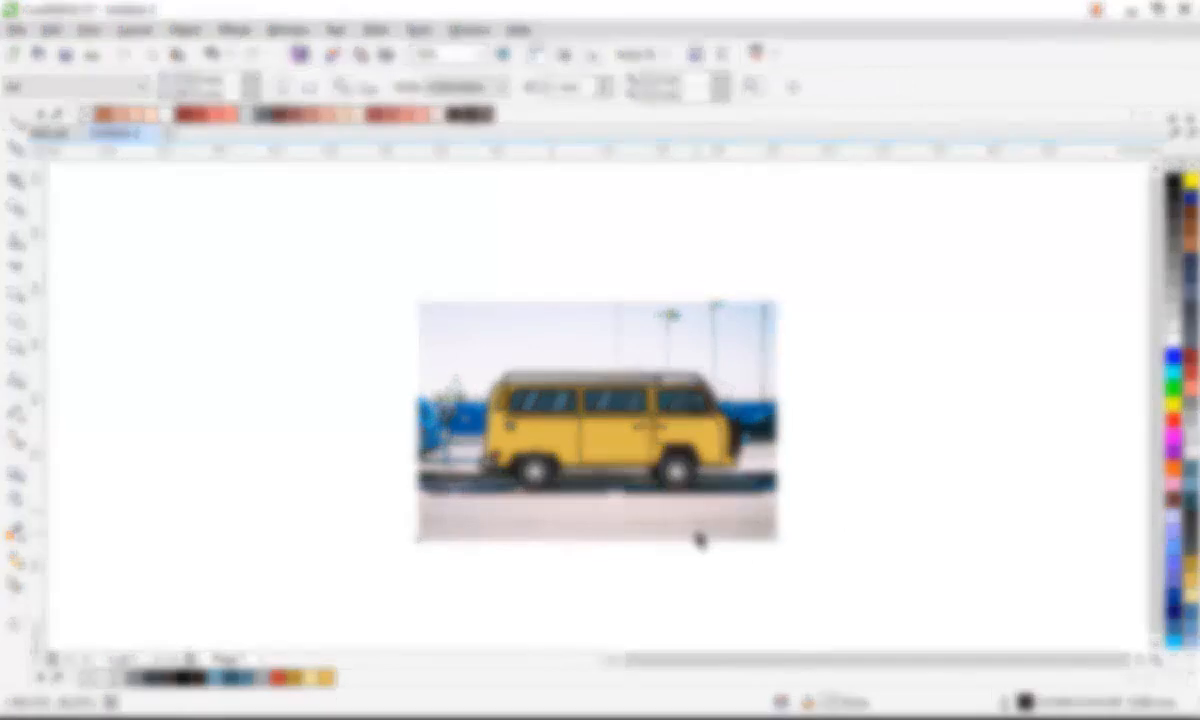
mouse_move(700, 540)
left_mouse_down()
mouse_move(352, 530)
mouse_move(315, 500)
left_mouse_up()
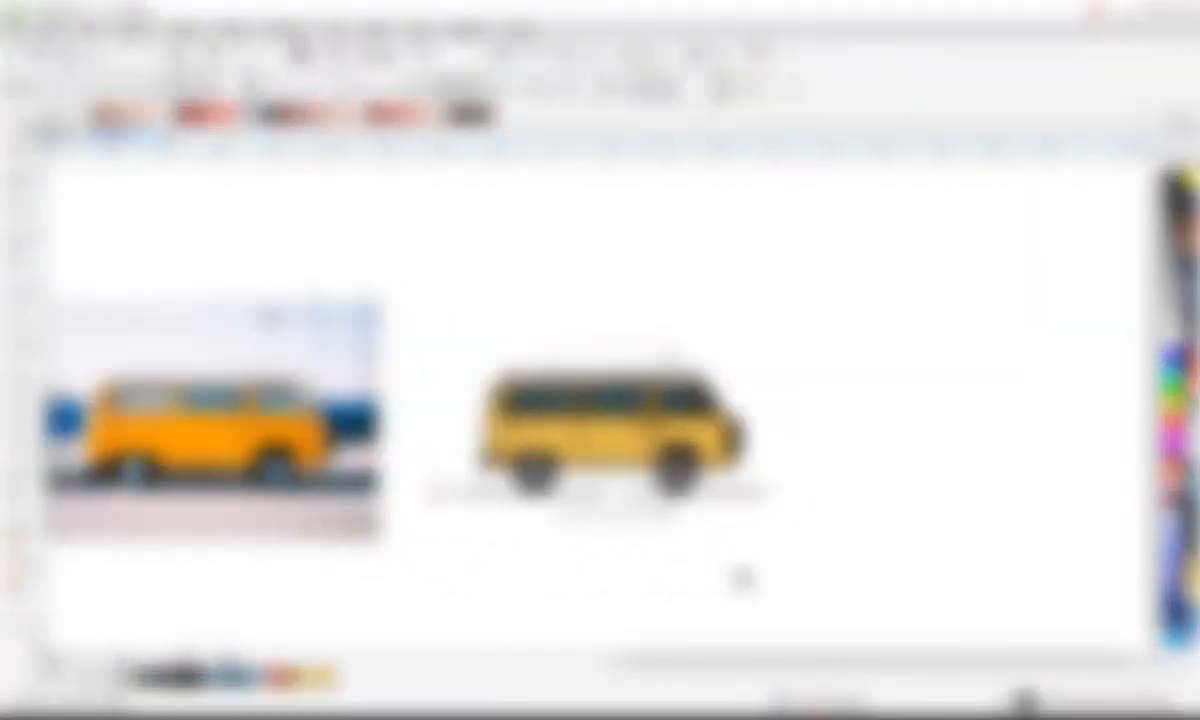